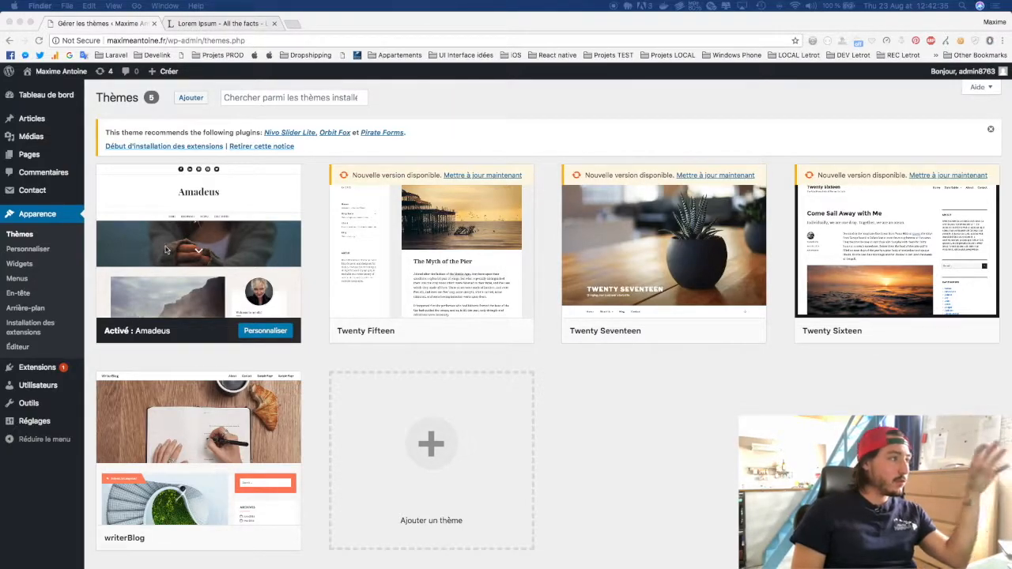
# Open the public site in a new browser tab and examine its homepage header, menu, article and sidebar.
pyautogui.click(71, 77)
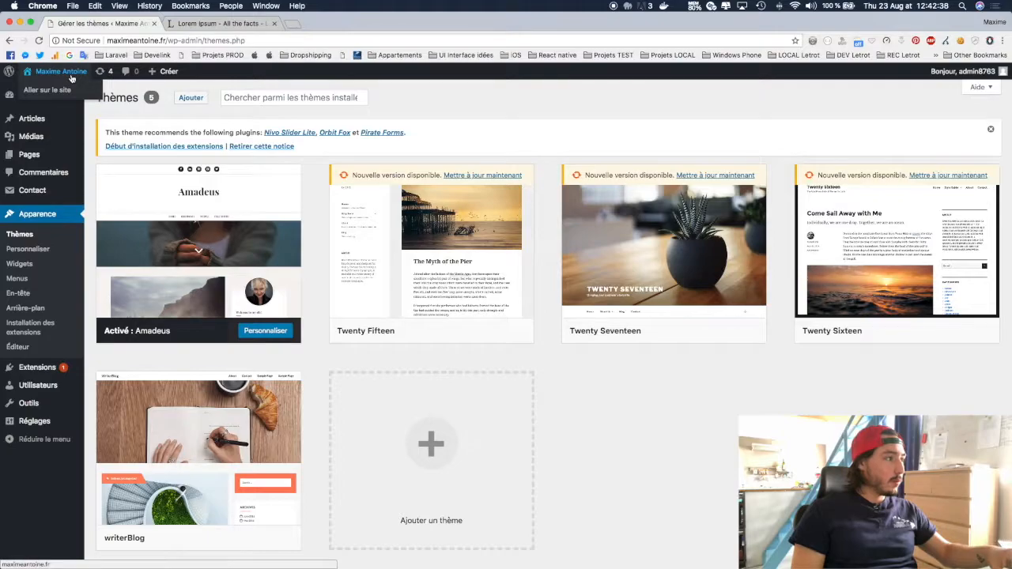
pyautogui.keyDown('super'); pyautogui.click(71, 75); pyautogui.keyUp('super')
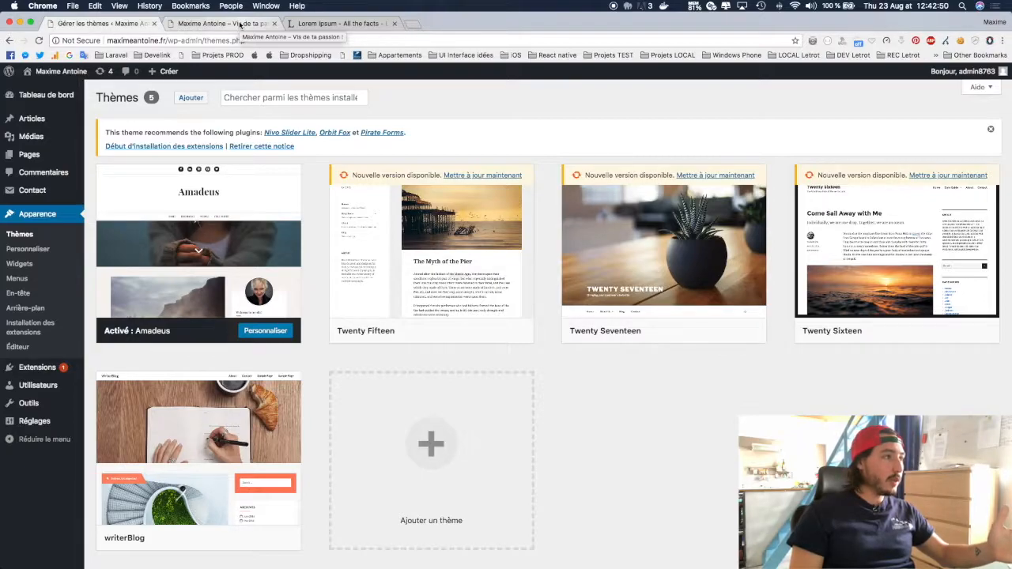
pyautogui.click(240, 25)
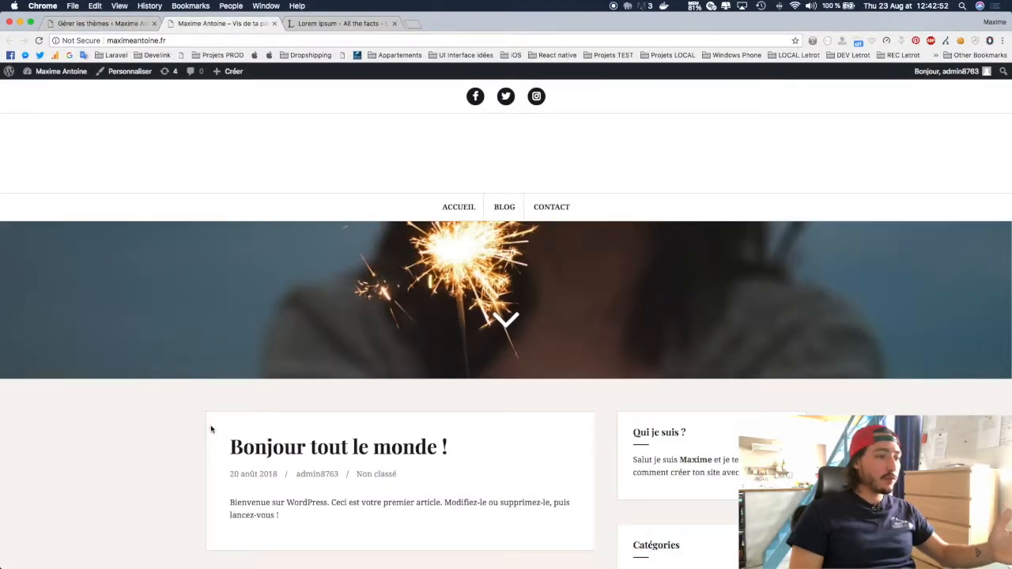
pyautogui.scroll(-3, 210, 429)
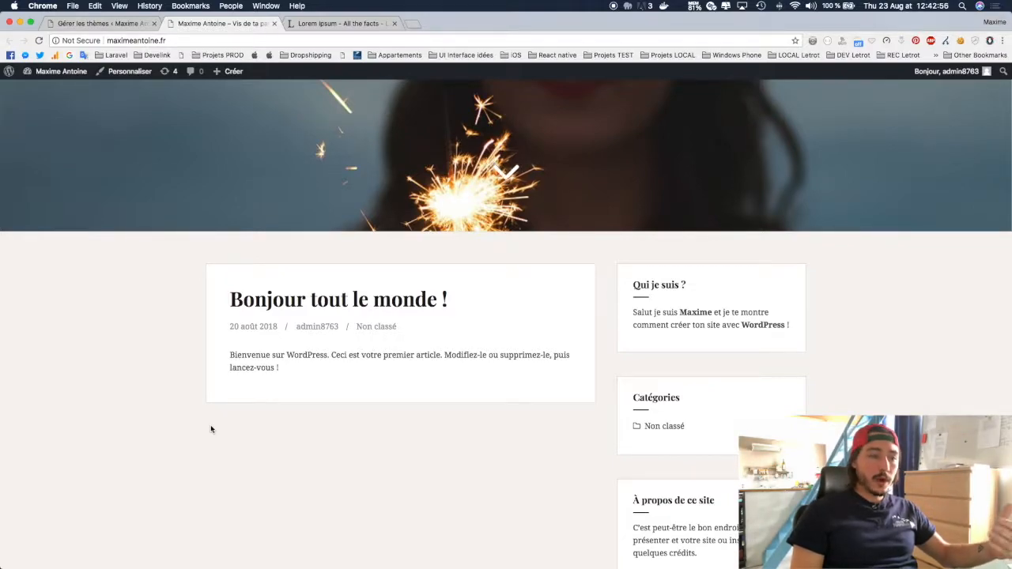
pyautogui.scroll(3, 267, 420)
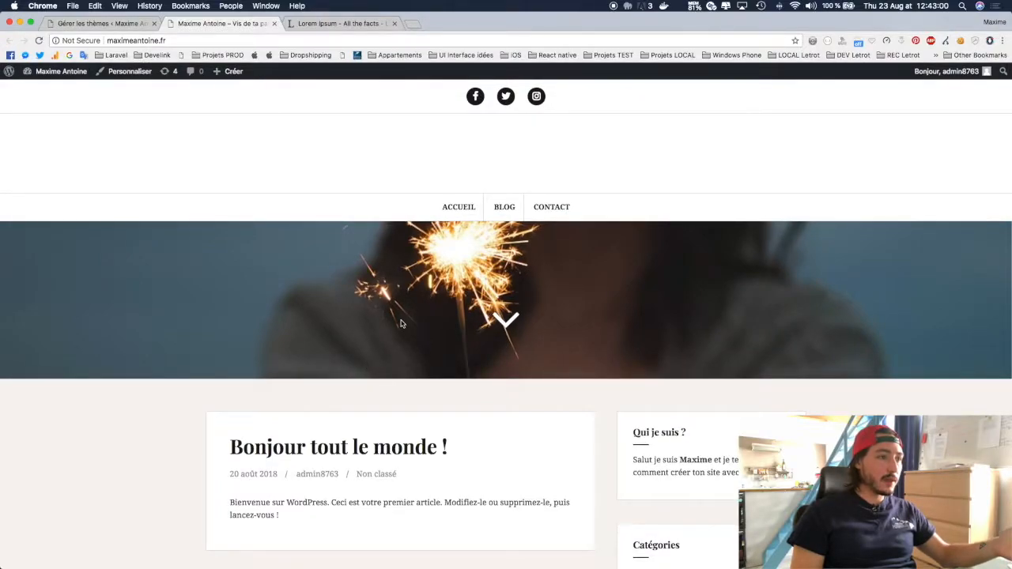
pyautogui.scroll(-5, 339, 423)
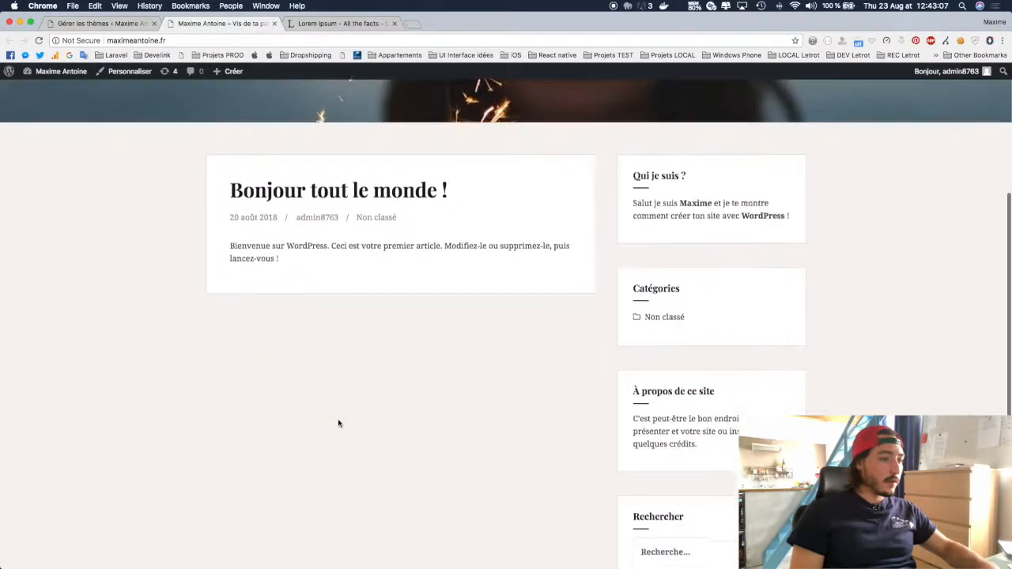
pyautogui.scroll(-5, 338, 423)
pyautogui.scroll(8, 338, 423)
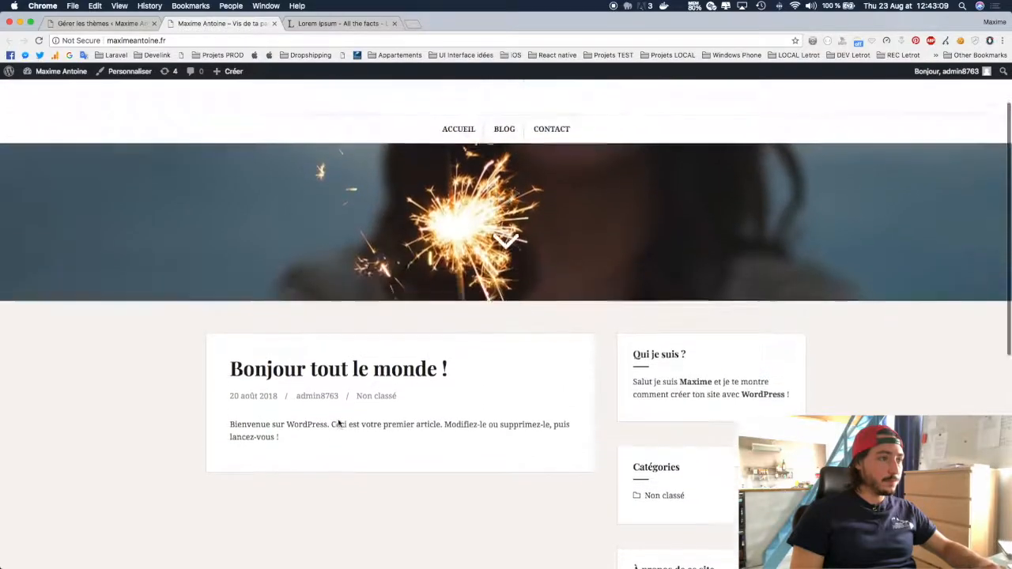
pyautogui.scroll(2, 338, 423)
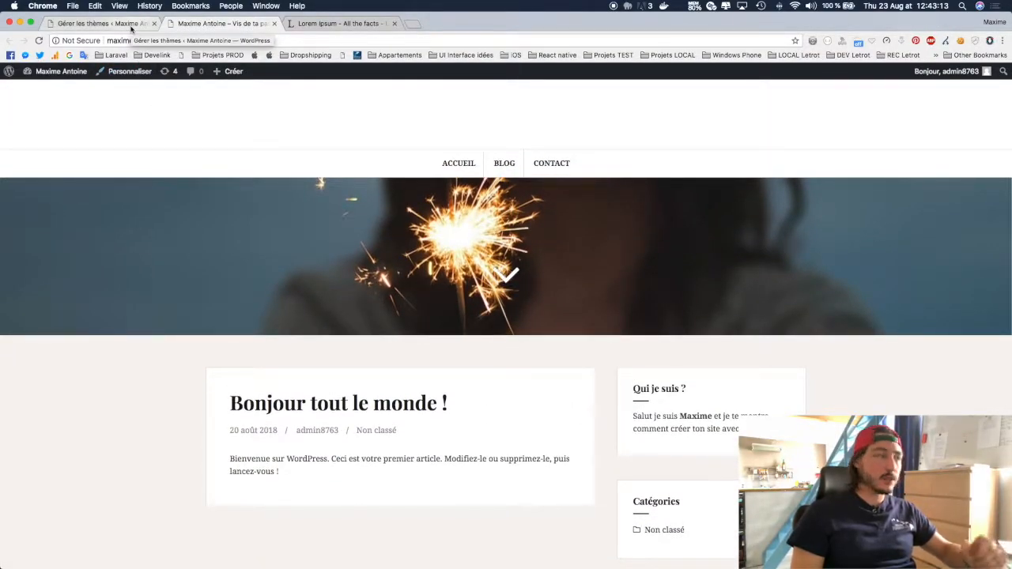
# Return to the WordPress admin, open the list of all pages and start a new page.
pyautogui.click(132, 29)
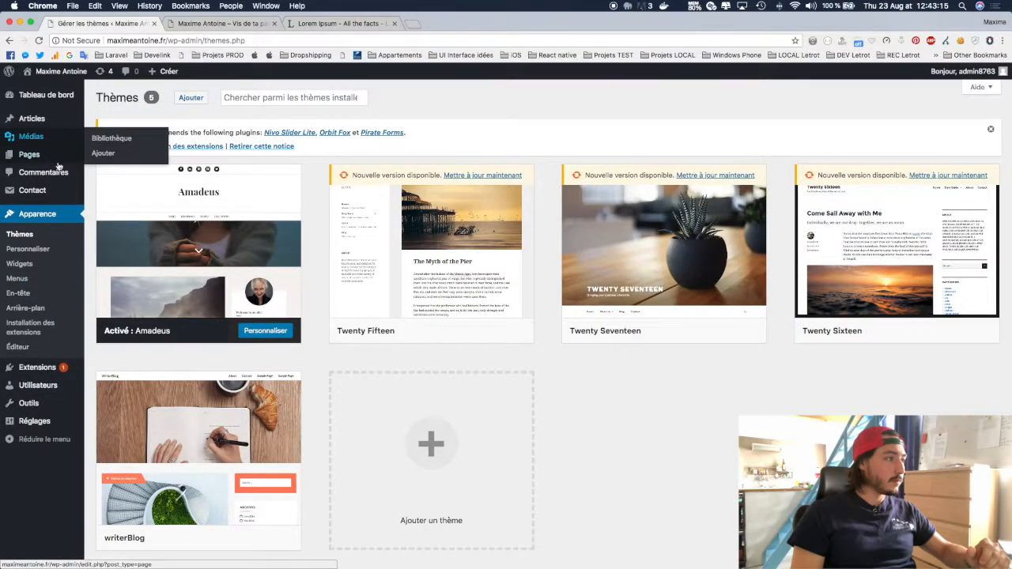
pyautogui.moveTo(29, 163)
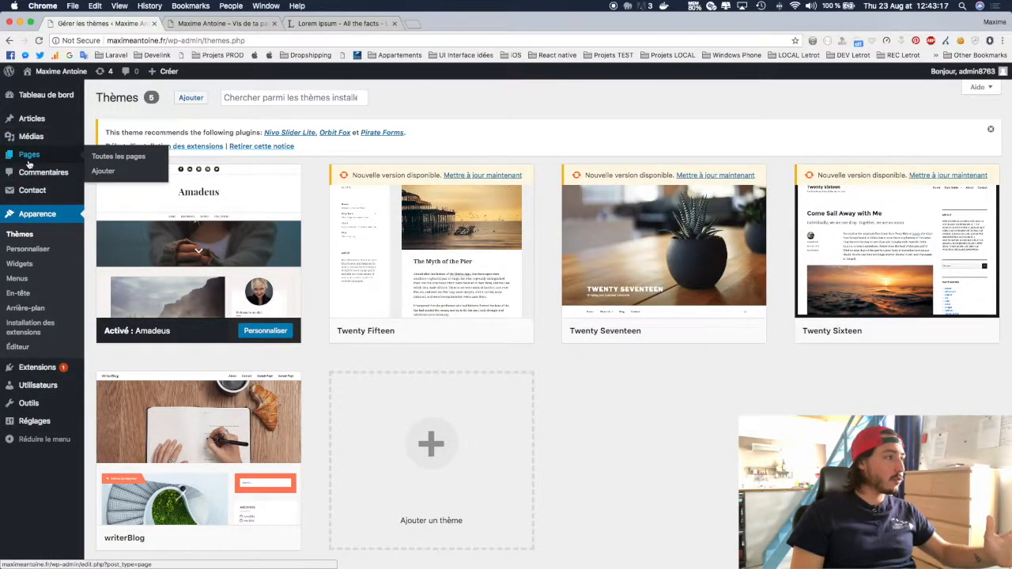
pyautogui.click(98, 160)
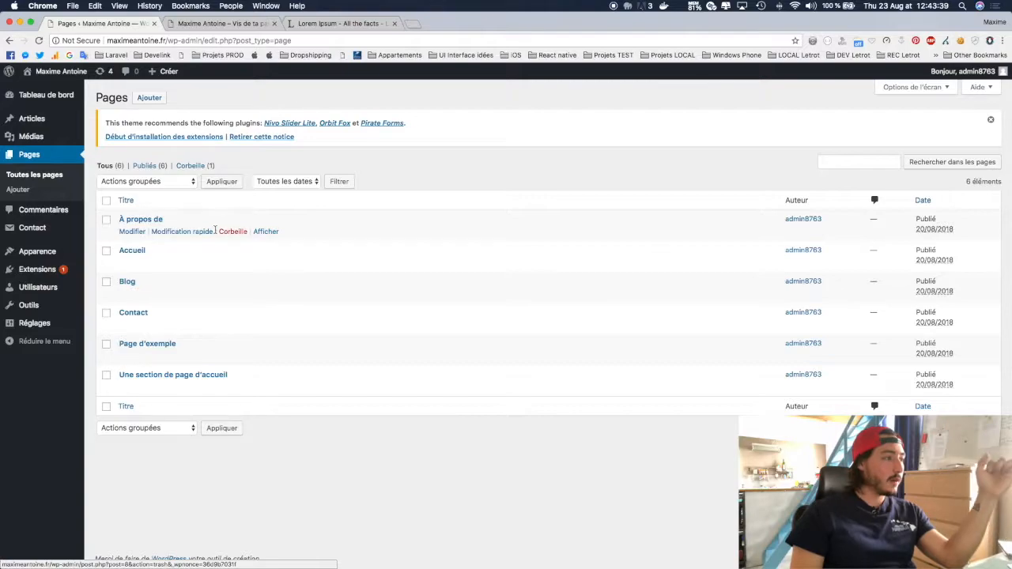
pyautogui.click(149, 99)
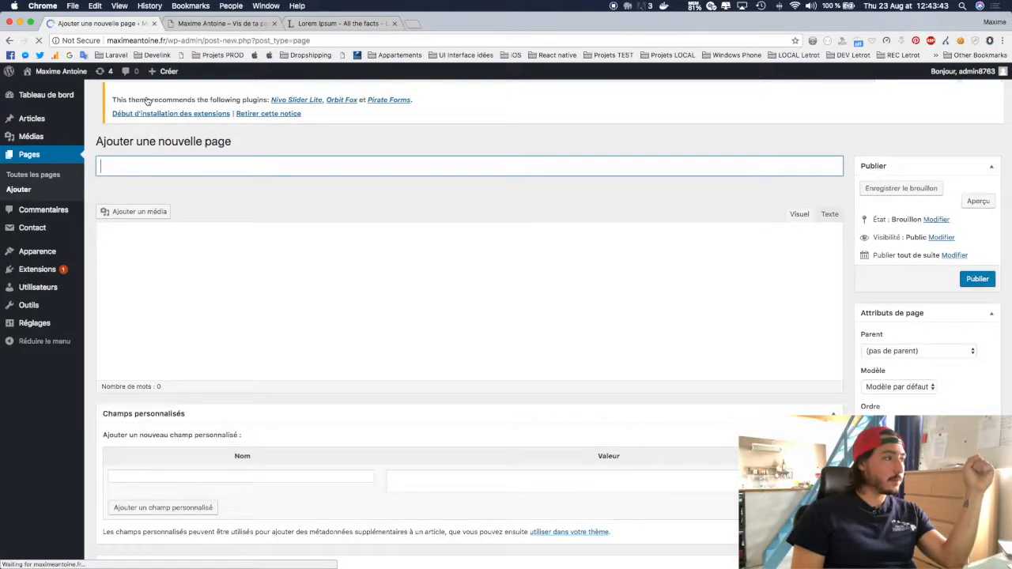
# Title the new page "A propos de" followed by the site owner's full name.
pyautogui.click(158, 167)
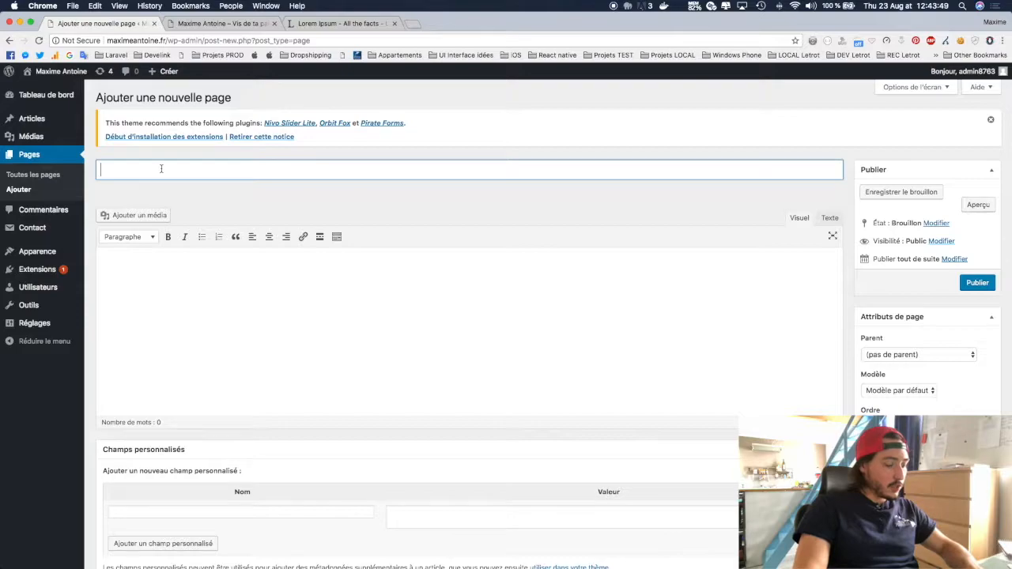
pyautogui.write('A ')
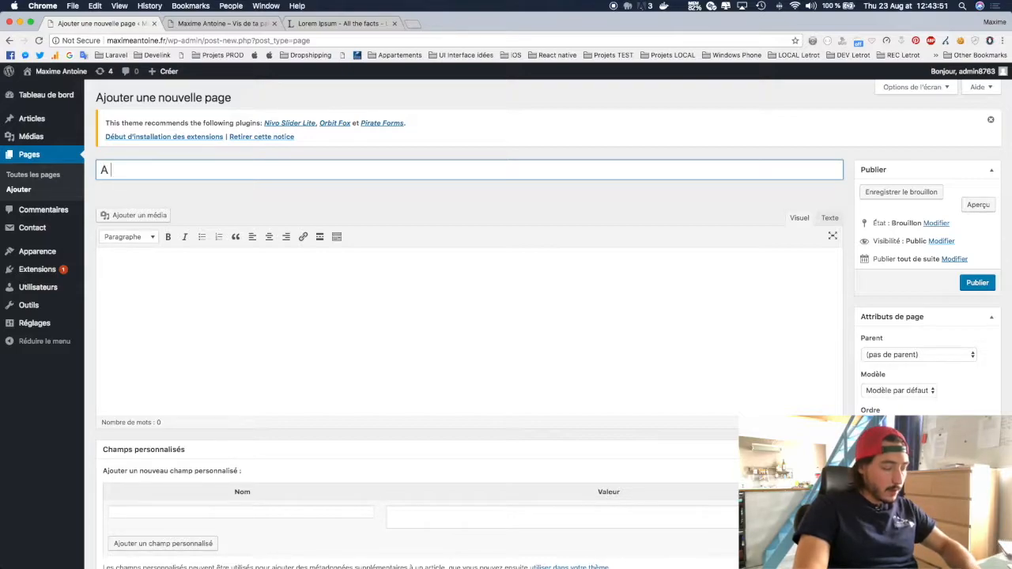
pyautogui.write('propos de maxime antoine')
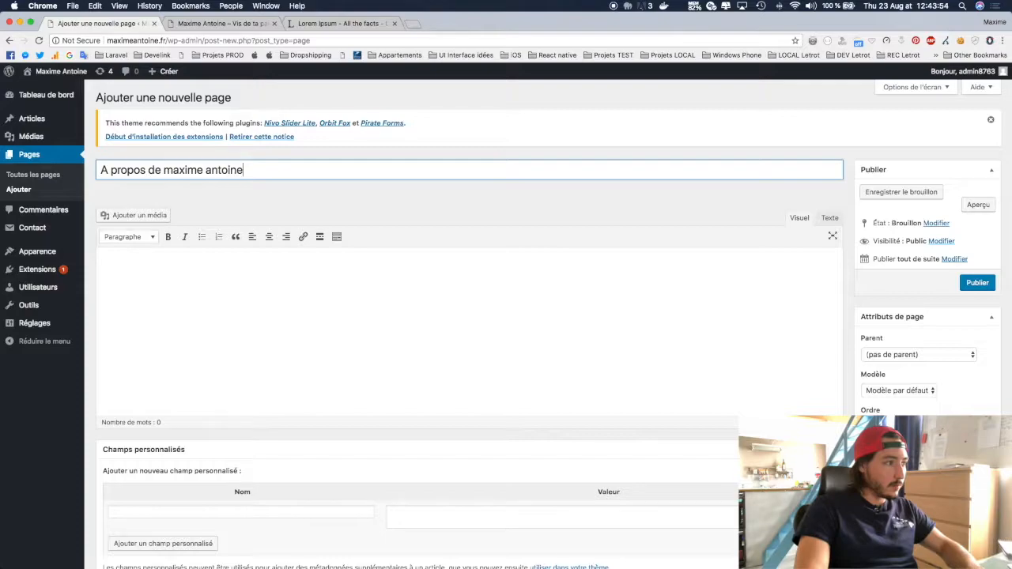
pyautogui.press('Tab')
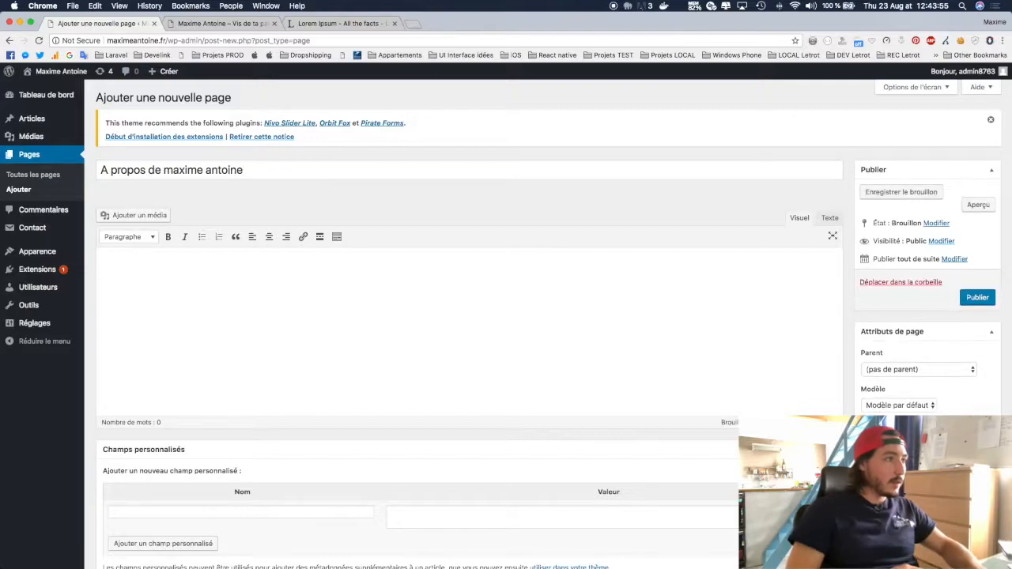
# Switch to the Lorem Ipsum site and load its French home page, fr.lipsum.com.
pyautogui.click(351, 24)
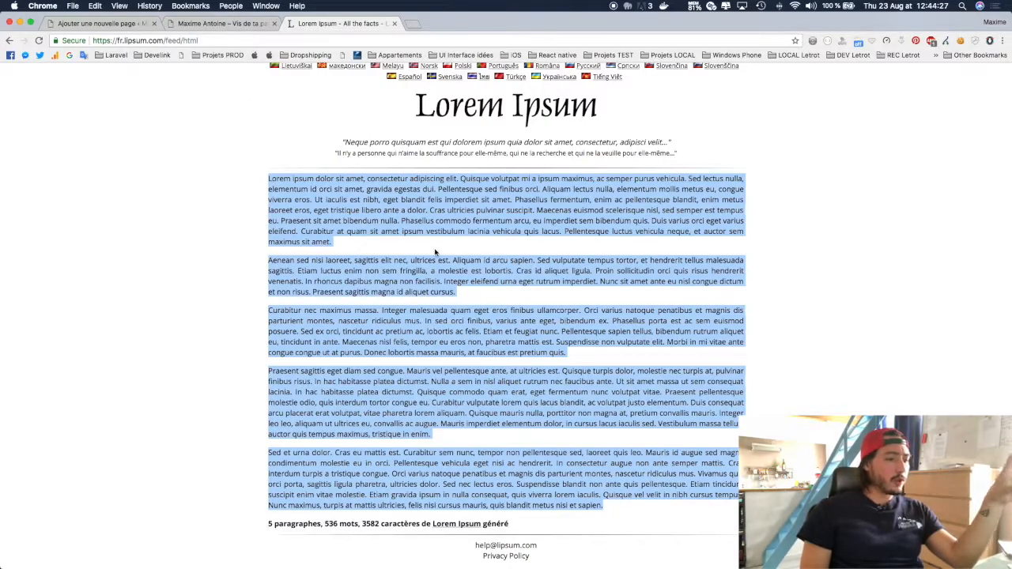
pyautogui.scroll(1, 434, 251)
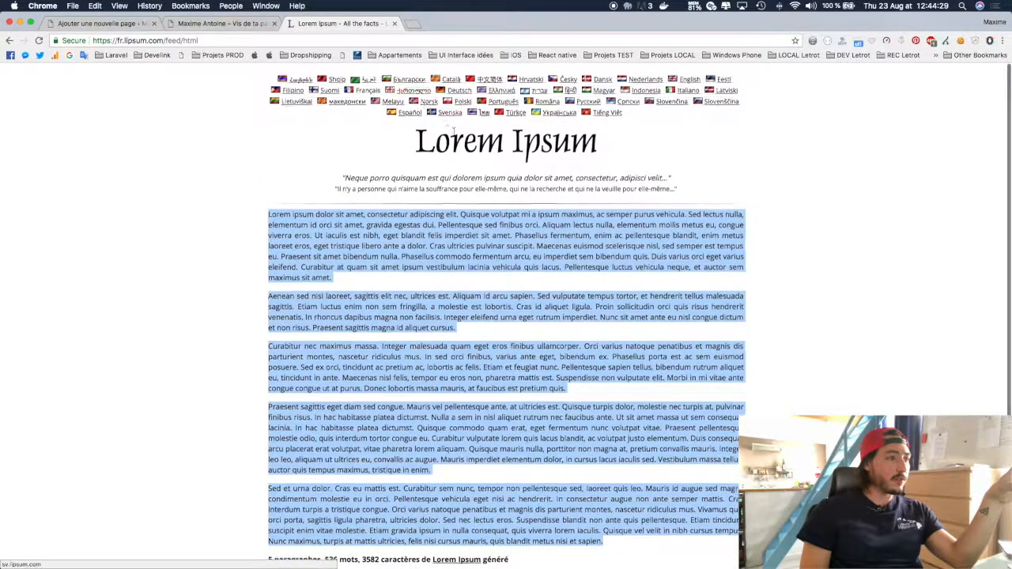
pyautogui.click(434, 251)
pyautogui.moveTo(164, 40); pyautogui.dragTo(290, 40)
pyautogui.press('BackSpace')
pyautogui.press('Return')
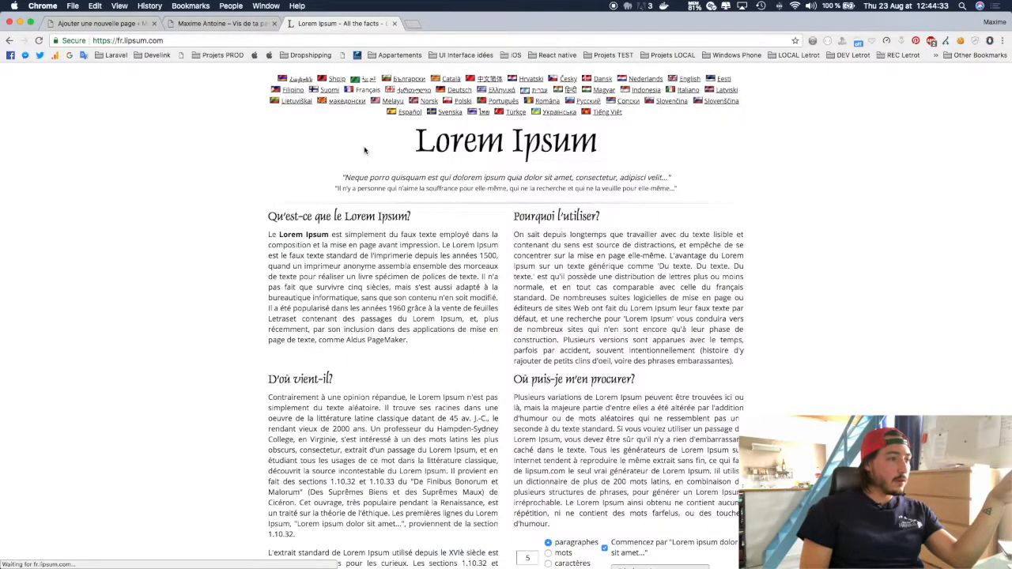
# Generate 5 paragraphs of Lorem Ipsum, keeping the option to begin with "Lorem ipsum dolor sit amet...".
pyautogui.scroll(-10, 433, 255)
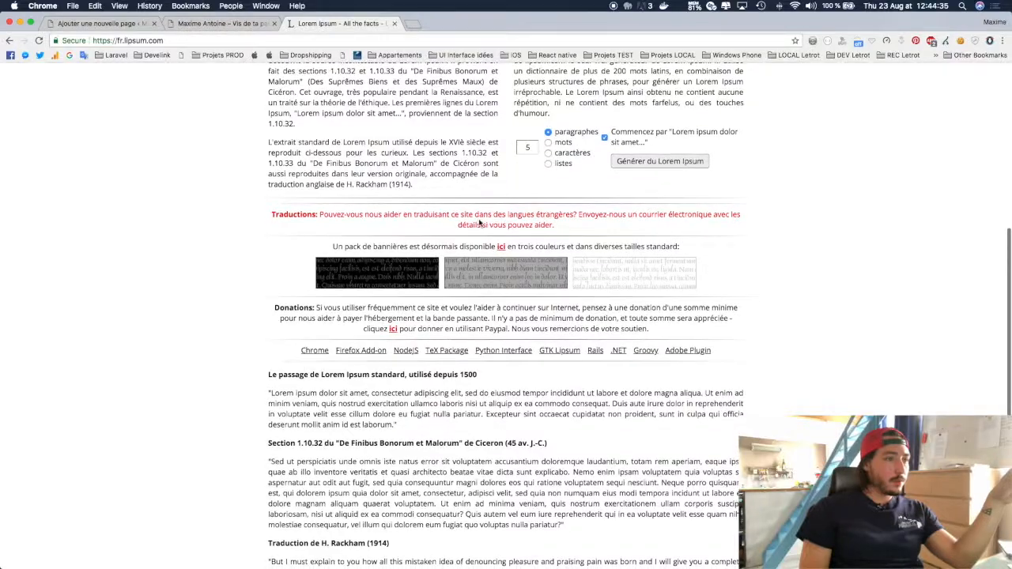
pyautogui.scroll(4, 474, 261)
pyautogui.click(562, 274)
pyautogui.click(563, 284)
pyautogui.click(562, 294)
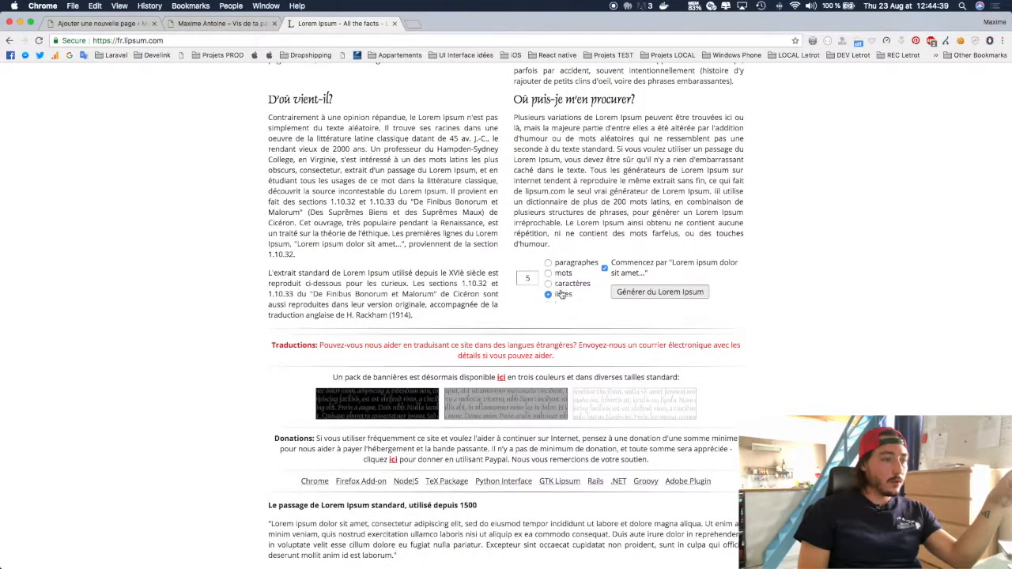
pyautogui.click(550, 264)
pyautogui.click(532, 277)
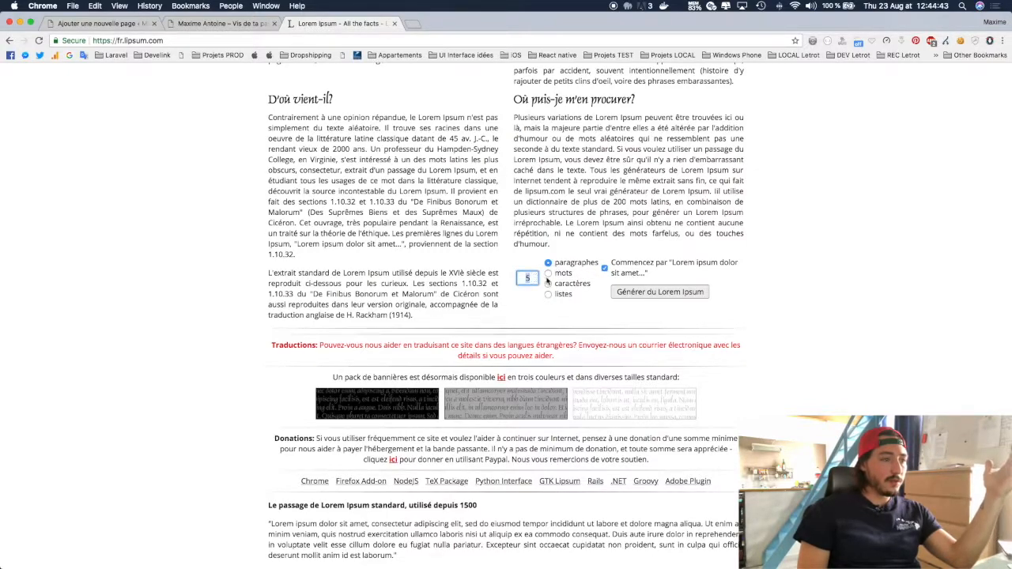
pyautogui.click(637, 292)
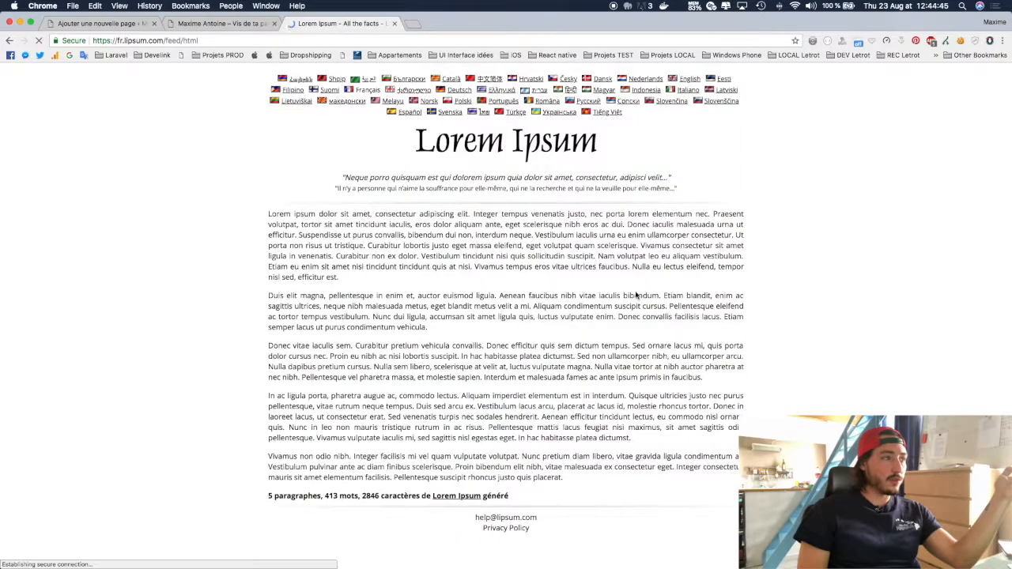
# Copy all five generated Lorem Ipsum paragraphs and paste them into the body of the new WordPress page.
pyautogui.moveTo(269, 213); pyautogui.dragTo(566, 477)
pyautogui.press('super+c')
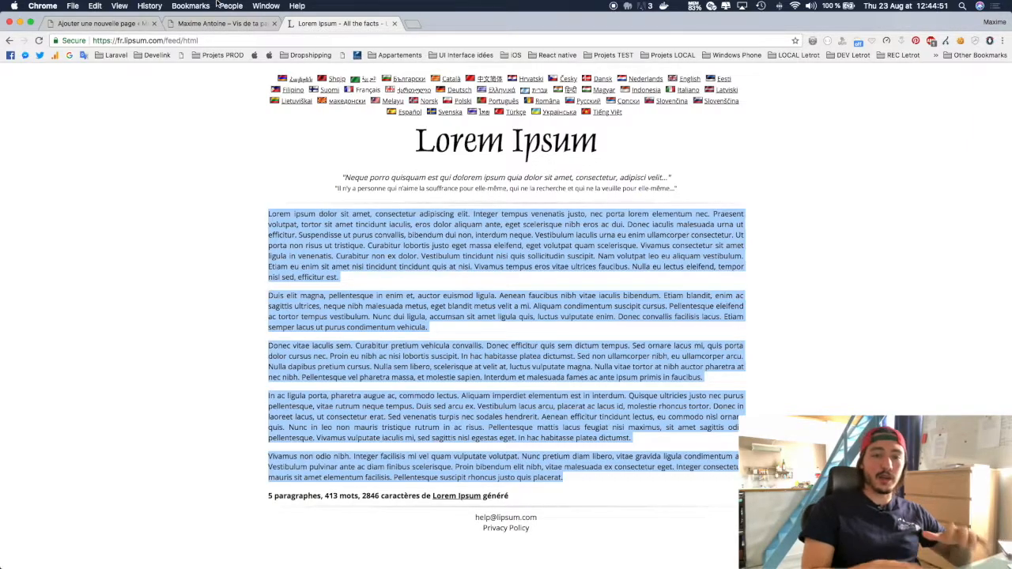
pyautogui.click(59, 24)
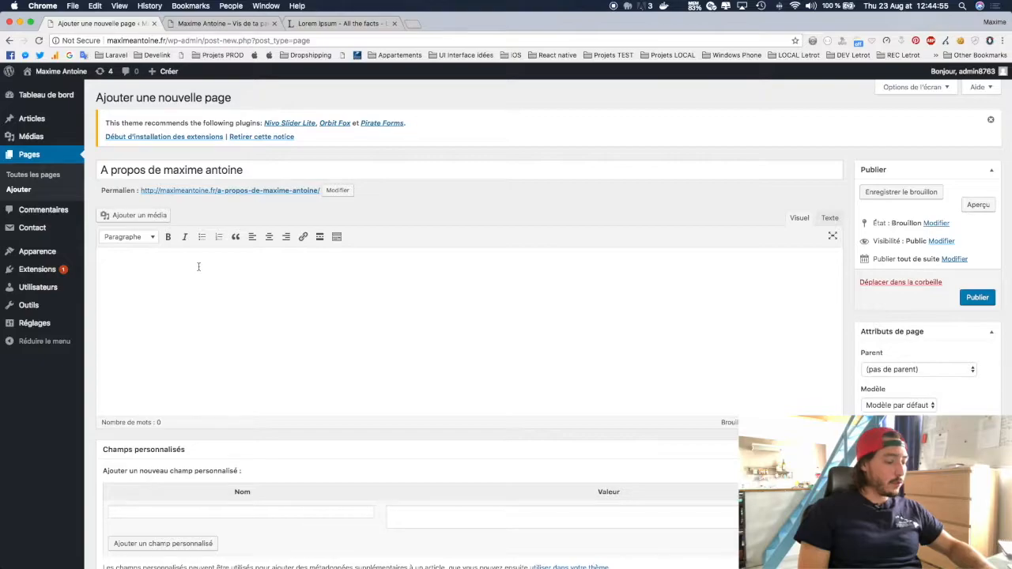
pyautogui.press('super+v')
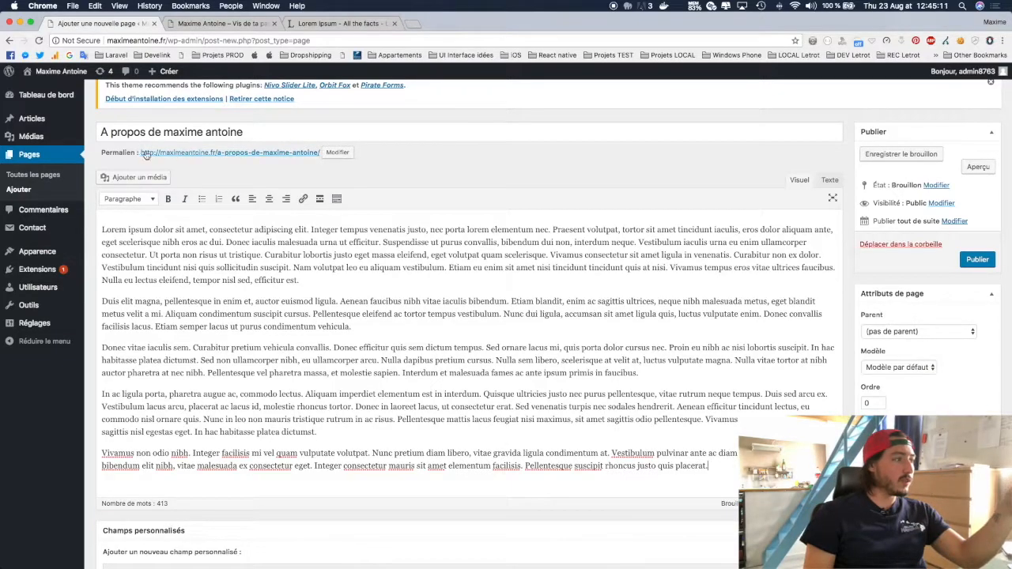
# Shorten the page's permalink slug by removing "a-" and "de-" so it starts with "propos-" followed by the owner's name, and save it.
pyautogui.scroll(2, 293, 165)
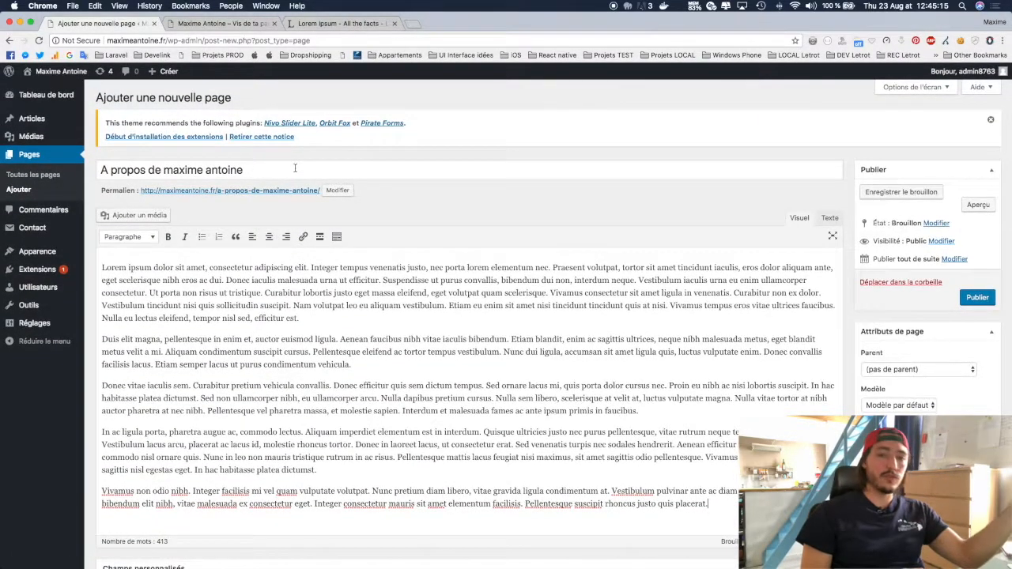
pyautogui.doubleClick(271, 174)
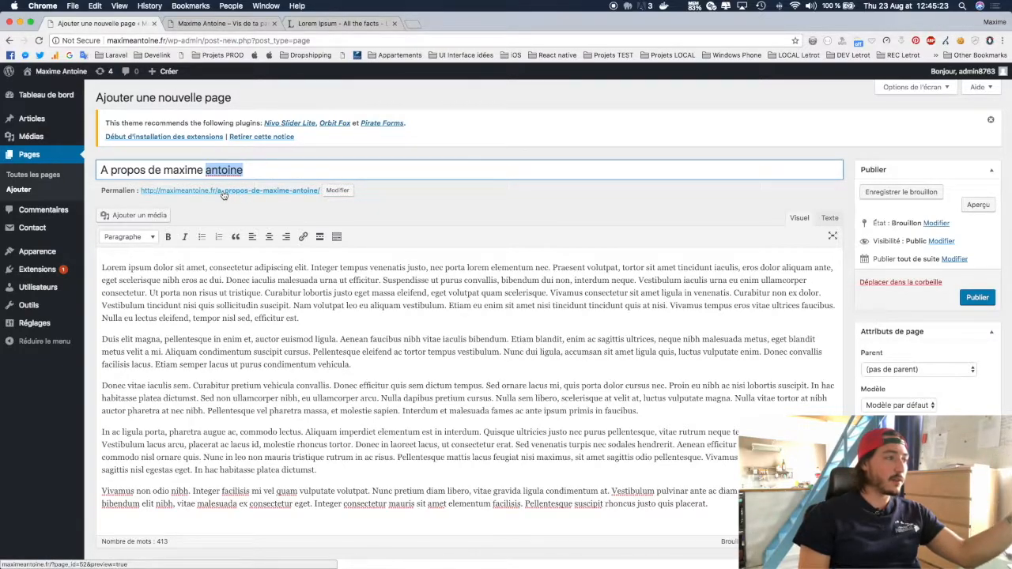
pyautogui.click(280, 170)
pyautogui.click(348, 193)
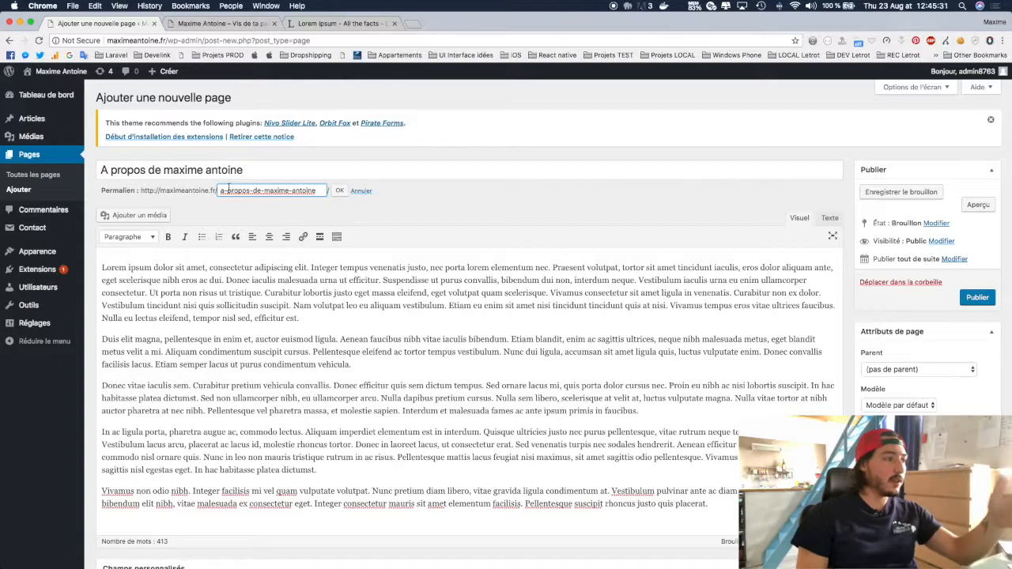
pyautogui.press('BackSpace')
pyautogui.press('BackSpace')
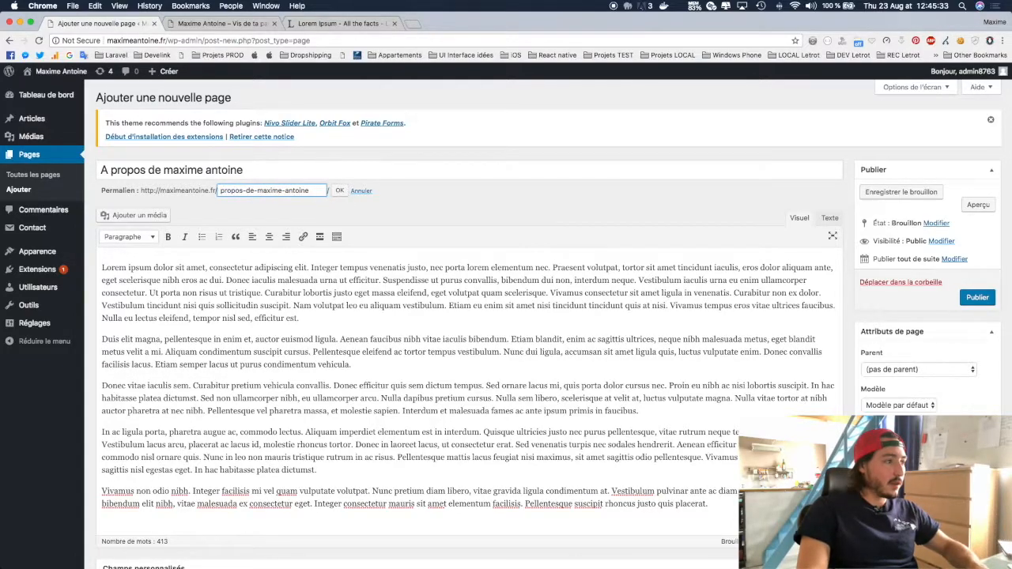
pyautogui.press('BackSpace')
pyautogui.press('BackSpace')
pyautogui.press('BackSpace')
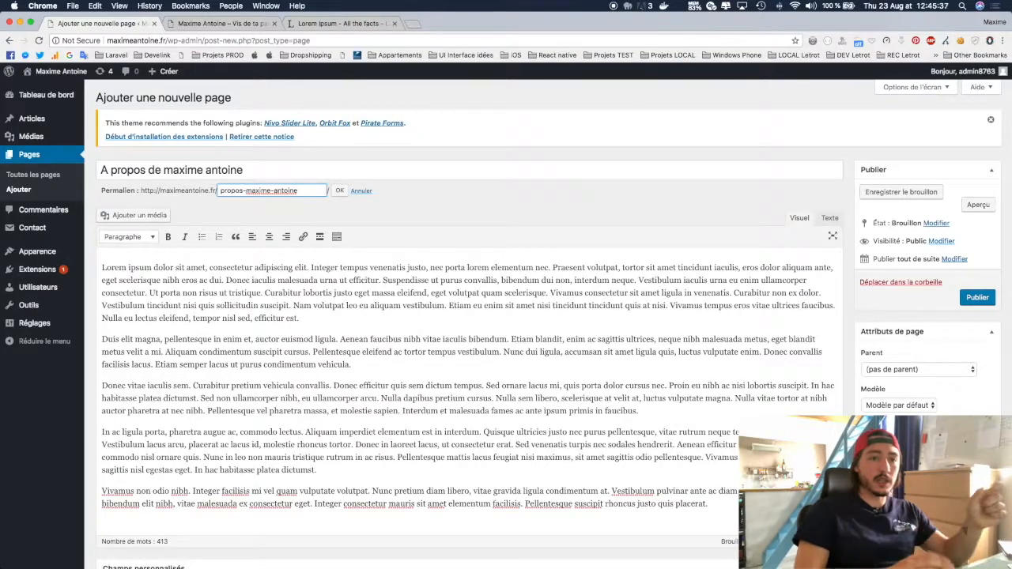
pyautogui.click(336, 191)
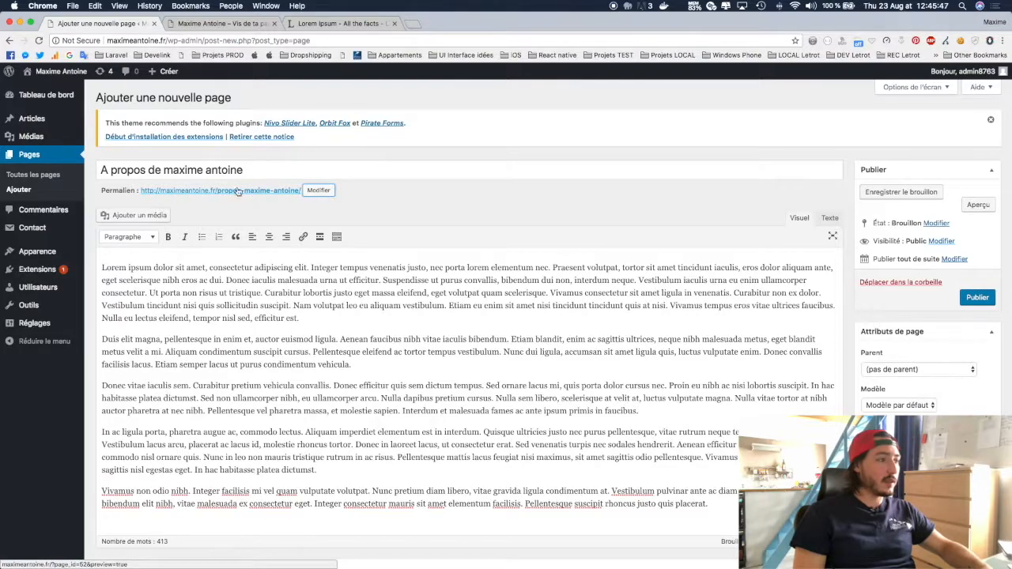
pyautogui.scroll(-3, 434, 220)
pyautogui.scroll(3, 434, 220)
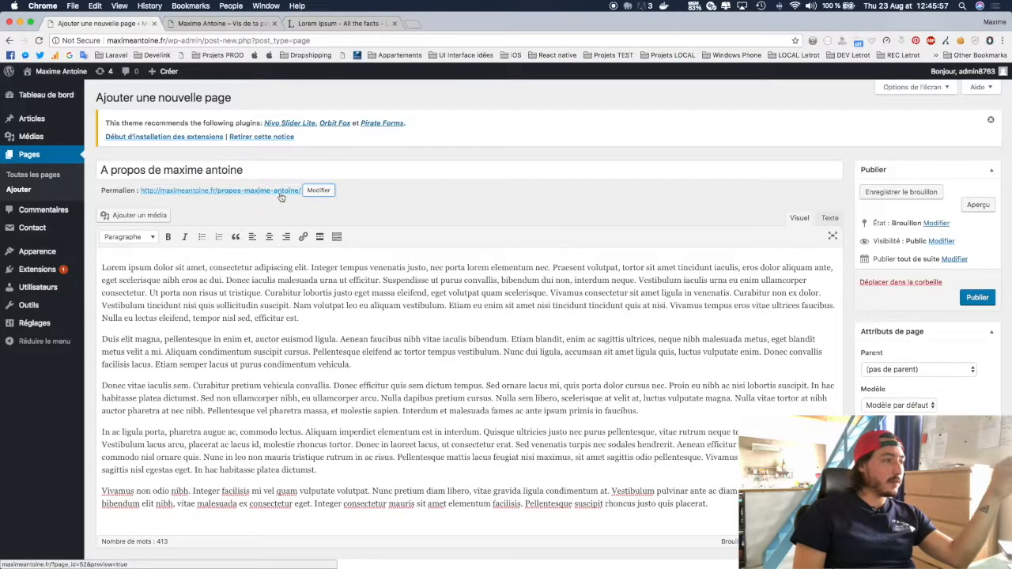
pyautogui.scroll(-3, 248, 273)
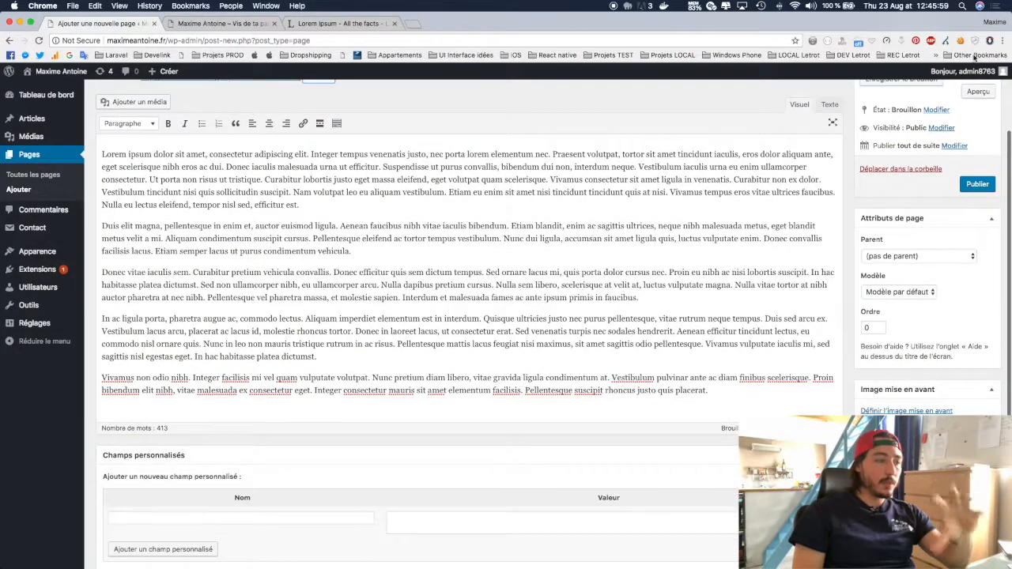
pyautogui.scroll(3, 535, 253)
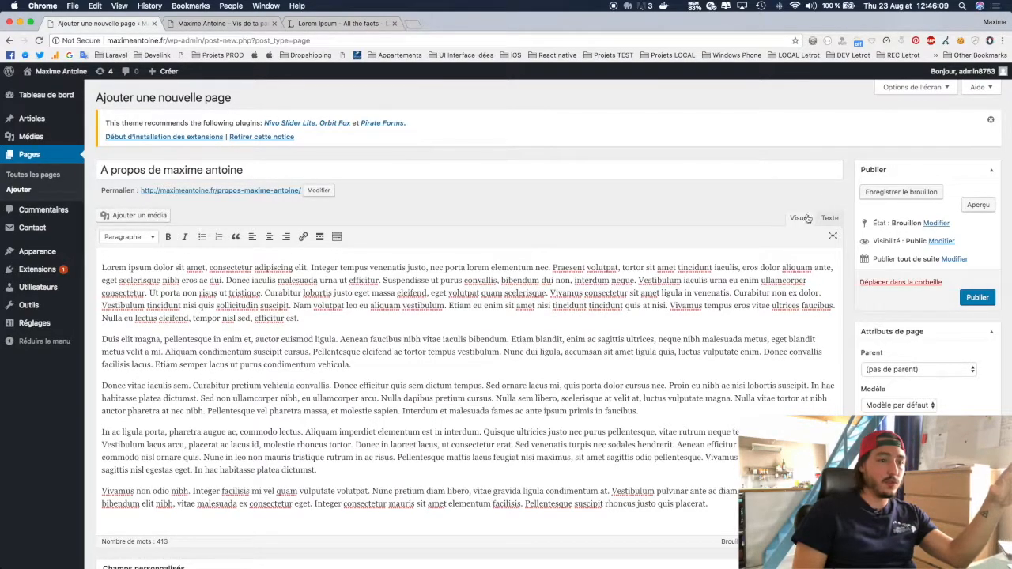
# Make the second paragraph bold from "Aenean faucibus" to its end, and italicise the first paragraph from "Curabitur lobortis" to "leo eu aliquam".
pyautogui.doubleClick(413, 269)
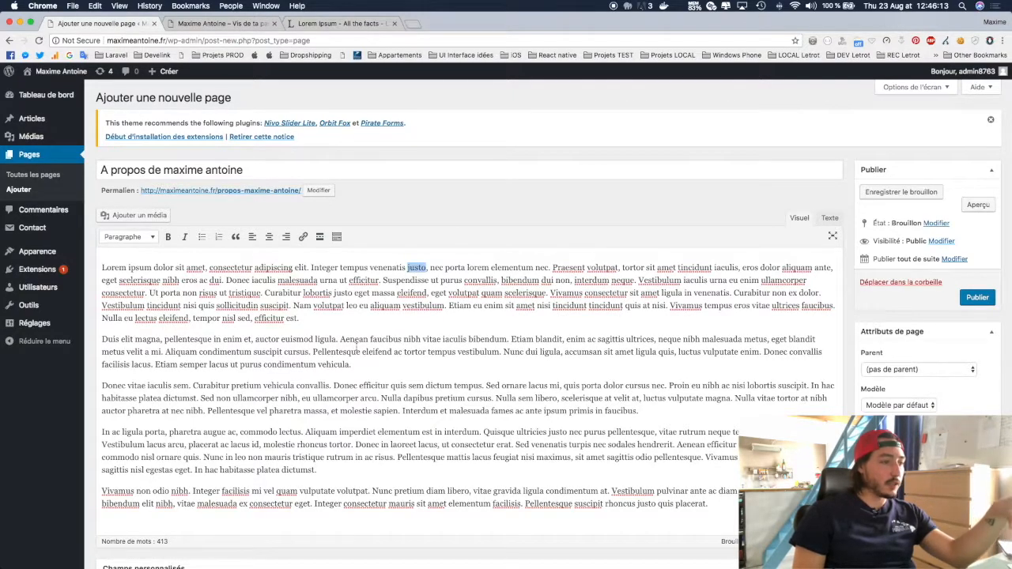
pyautogui.moveTo(340, 338); pyautogui.dragTo(348, 358)
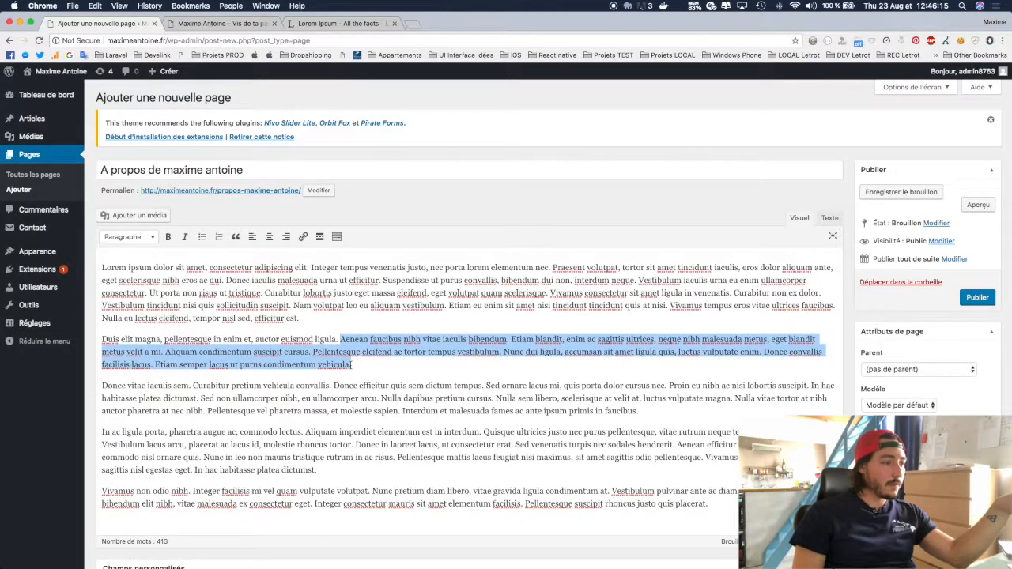
pyautogui.click(167, 236)
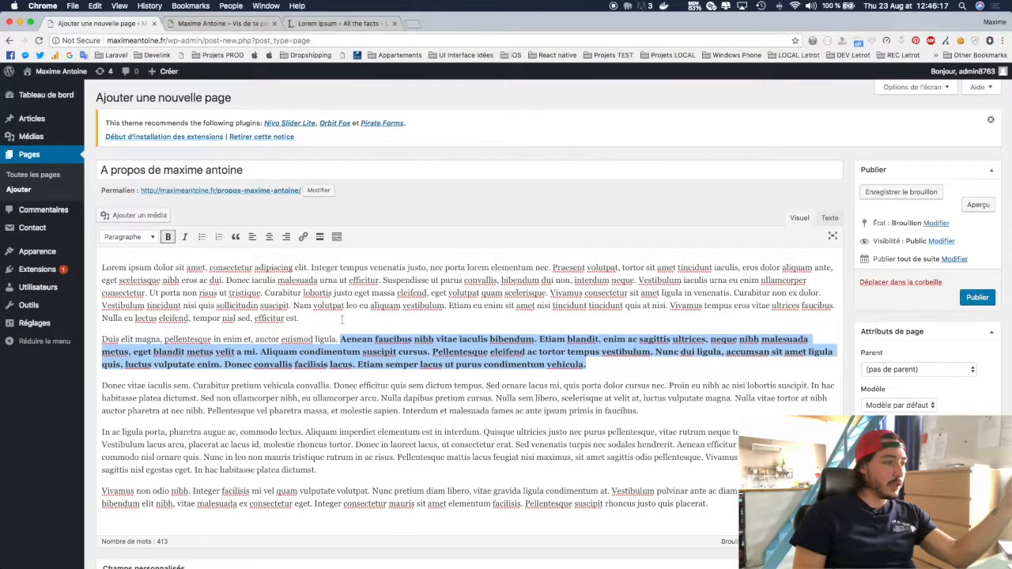
pyautogui.moveTo(265, 292); pyautogui.dragTo(399, 306)
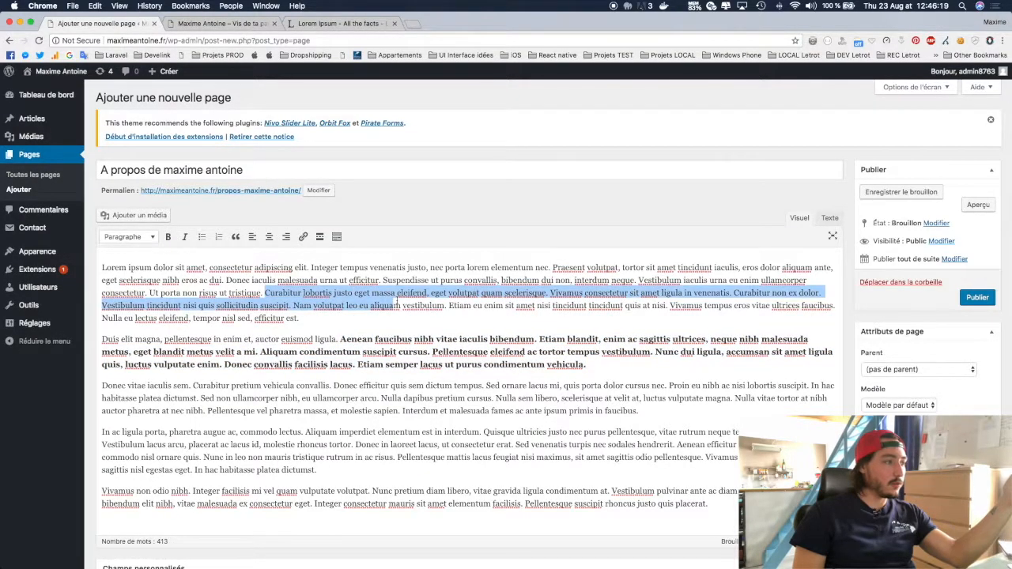
pyautogui.click(185, 237)
pyautogui.press('Right')
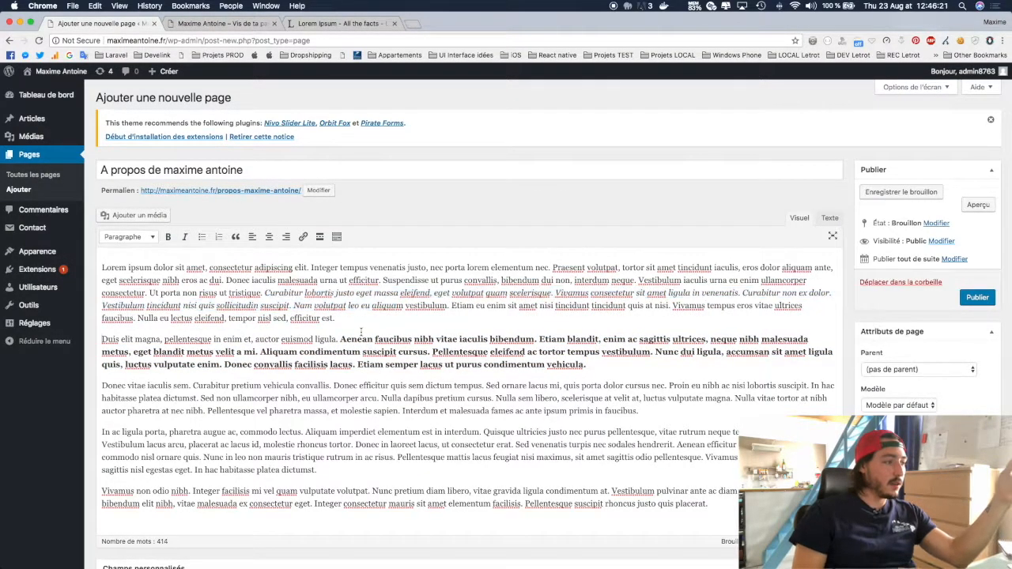
# Split the first paragraph before "faucibus. Nulla eu lectus" and turn its first part into a numbered list item.
pyautogui.press('Return')
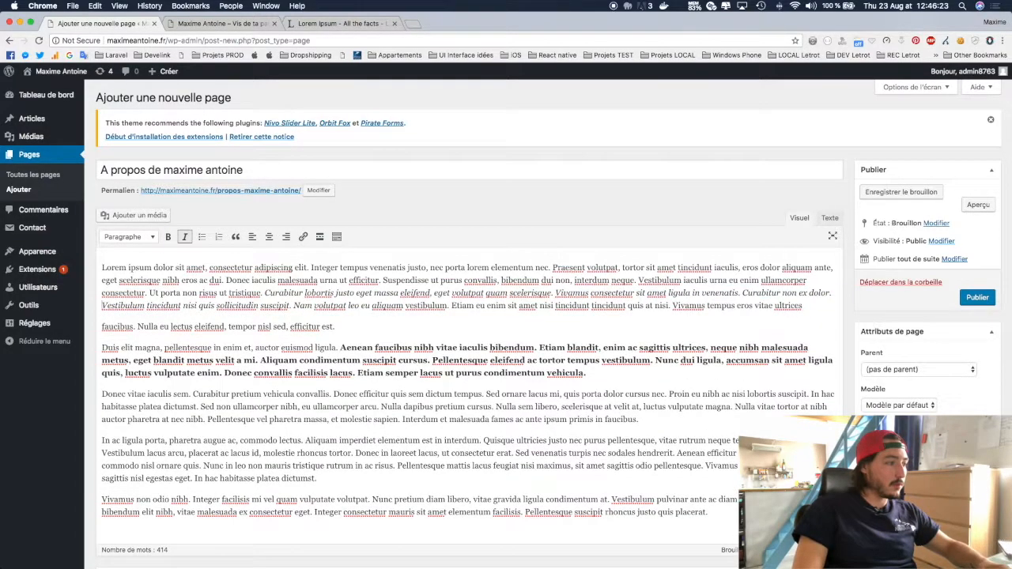
pyautogui.click(218, 237)
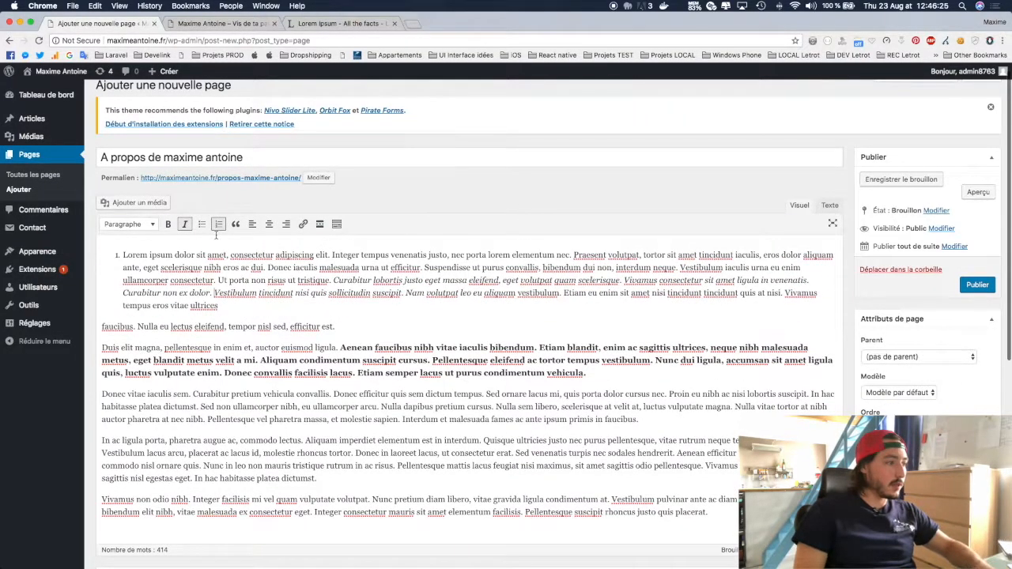
pyautogui.click(100, 350)
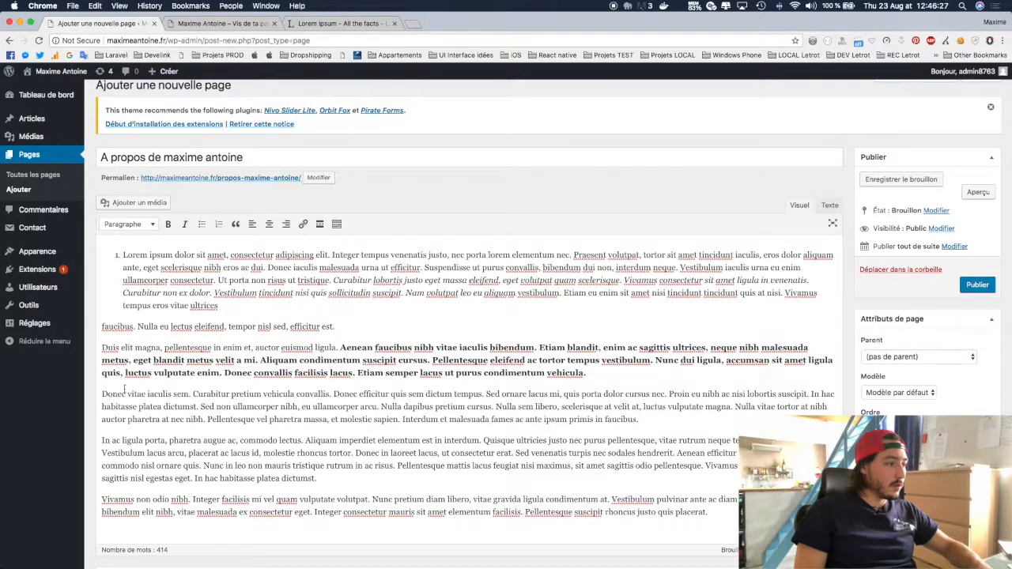
# Format the three paragraphs from "Duis elit magna" to "In hac habitasse platea dictumst" as a numbered list, and switch it to a bulleted list.
pyautogui.moveTo(319, 480); pyautogui.dragTo(101, 345)
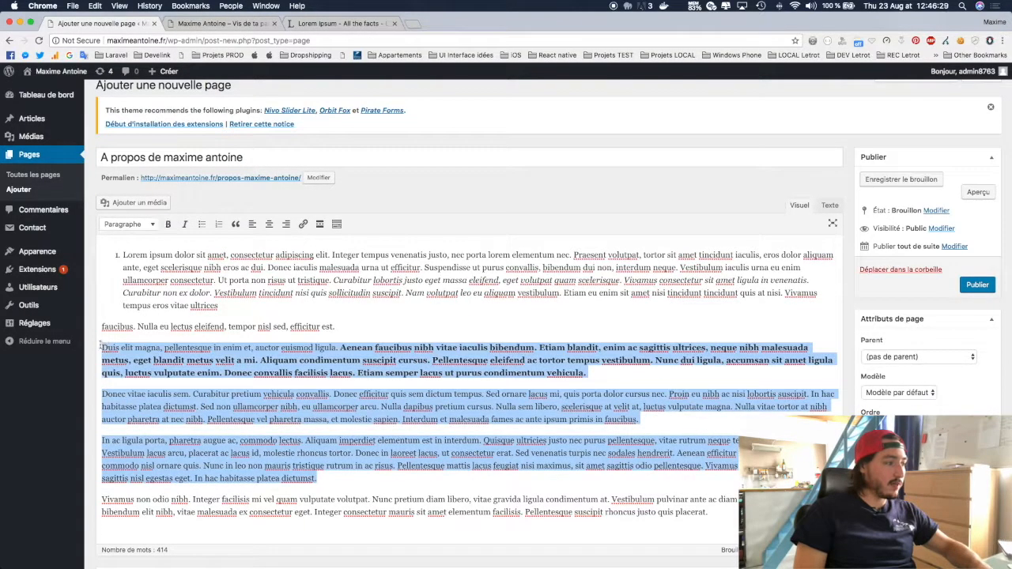
pyautogui.click(218, 224)
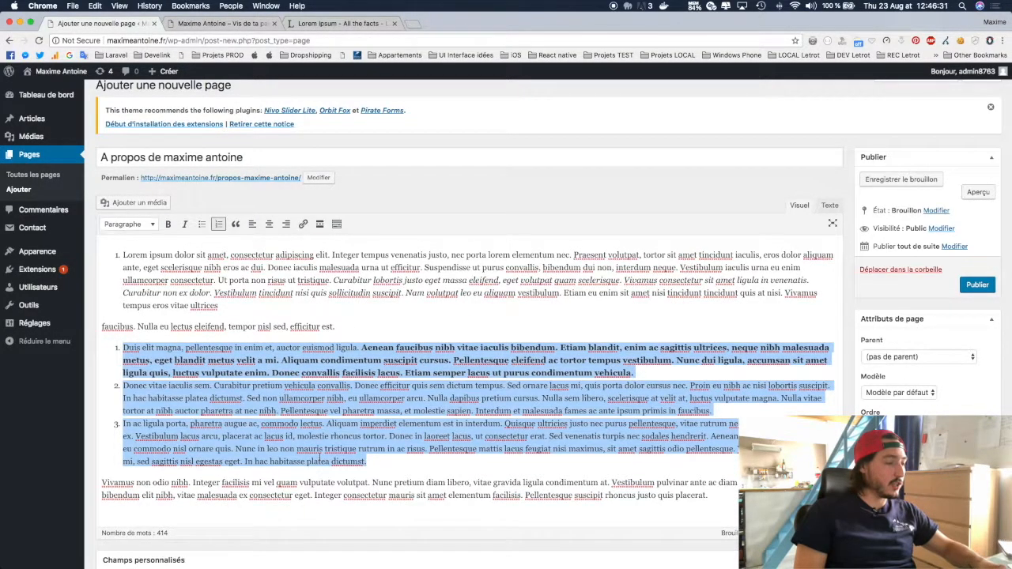
pyautogui.scroll(1, 327, 347)
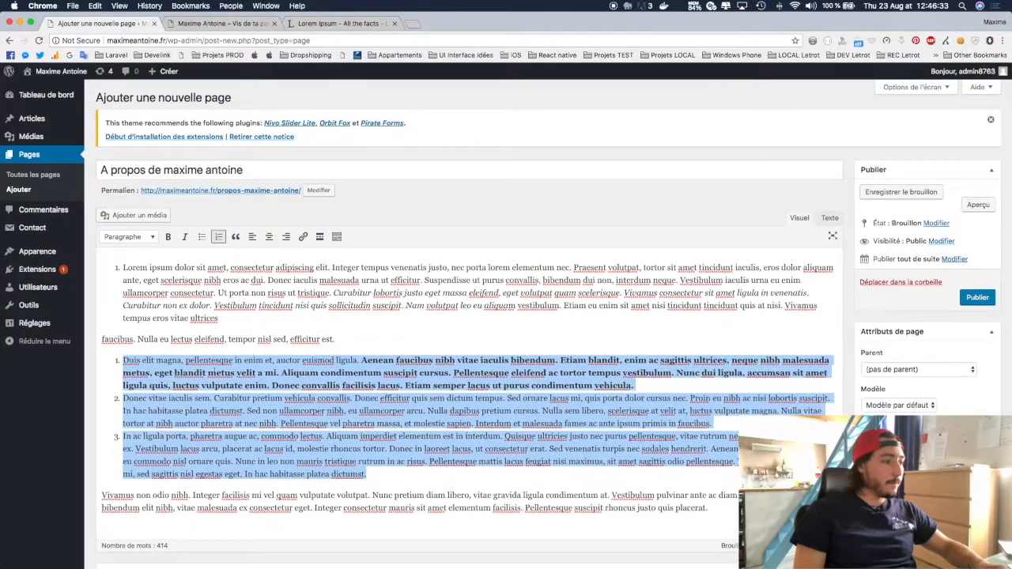
pyautogui.click(202, 237)
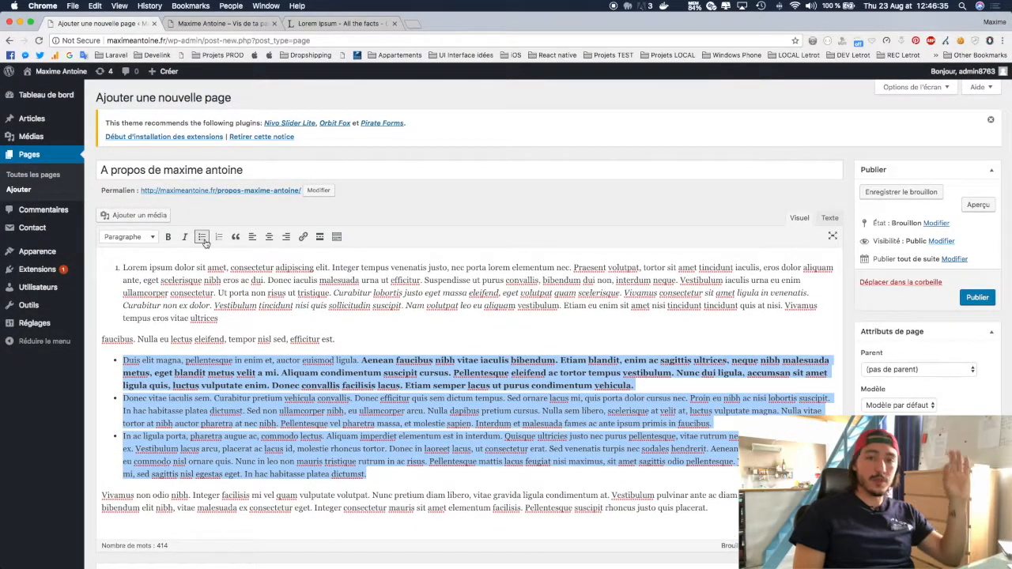
# Try centred and right alignment on the three bulleted paragraphs, and set them to left alignment.
pyautogui.click(269, 240)
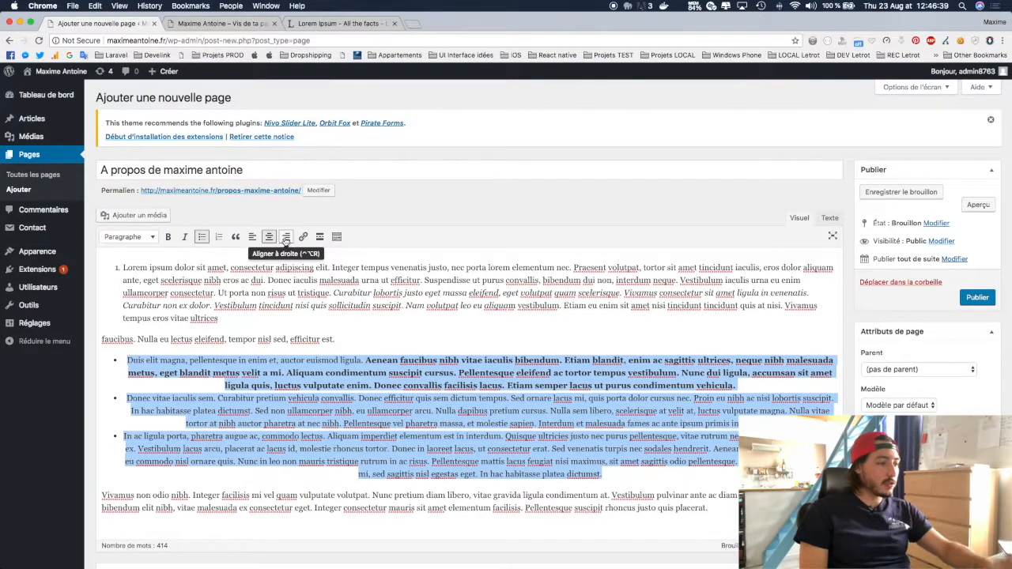
pyautogui.click(286, 239)
pyautogui.click(252, 237)
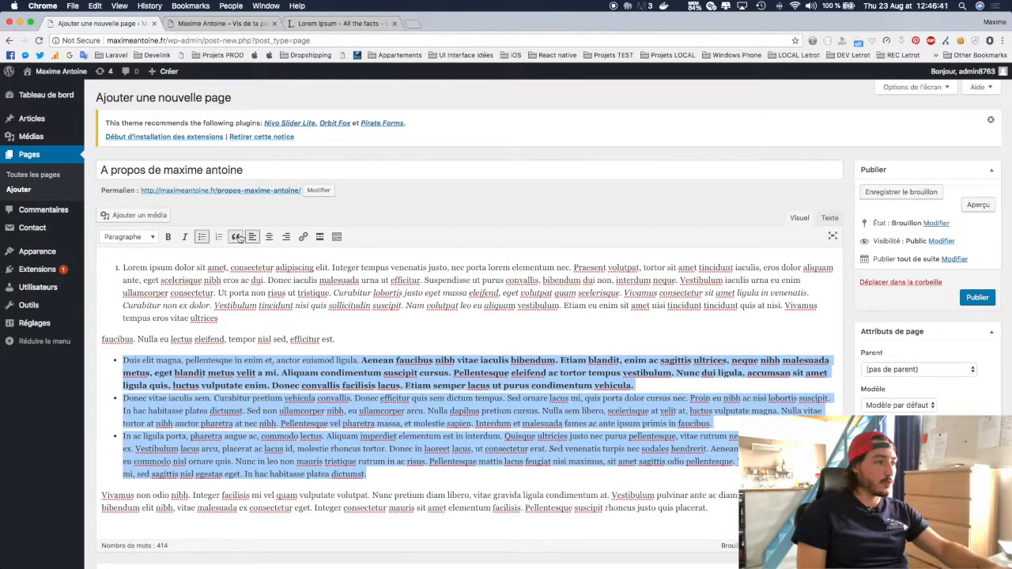
# Format the three bulleted paragraphs and the line starting "faucibus. Nulla eu lectus" as block quotes.
pyautogui.click(236, 237)
pyautogui.click(239, 237)
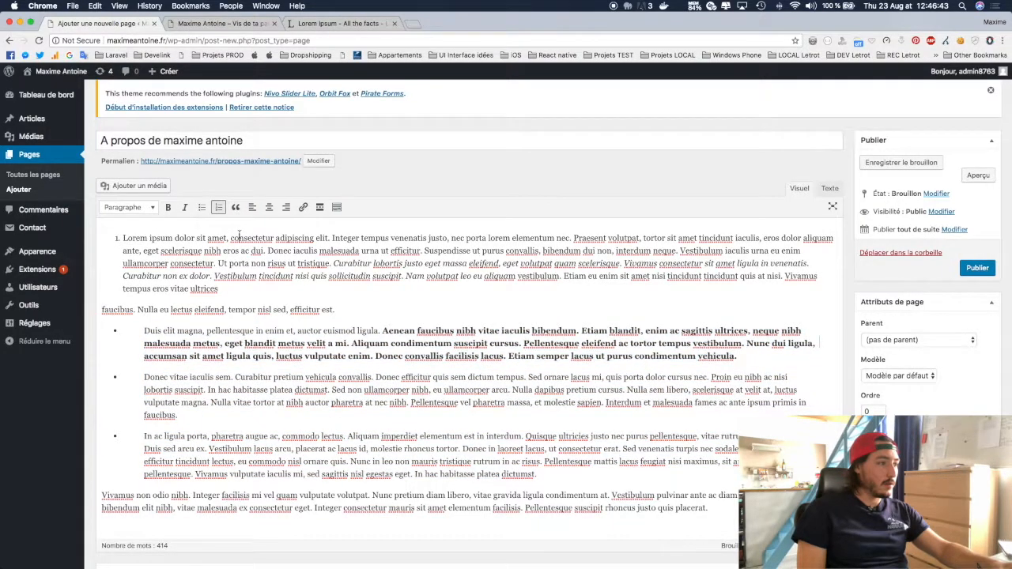
pyautogui.tripleClick(209, 309)
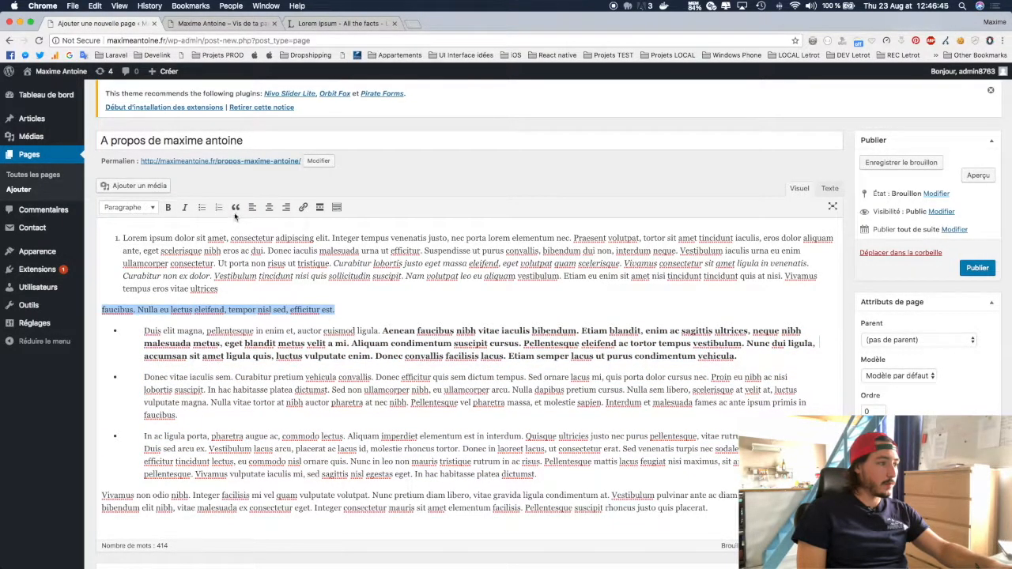
pyautogui.click(236, 209)
pyautogui.click(374, 314)
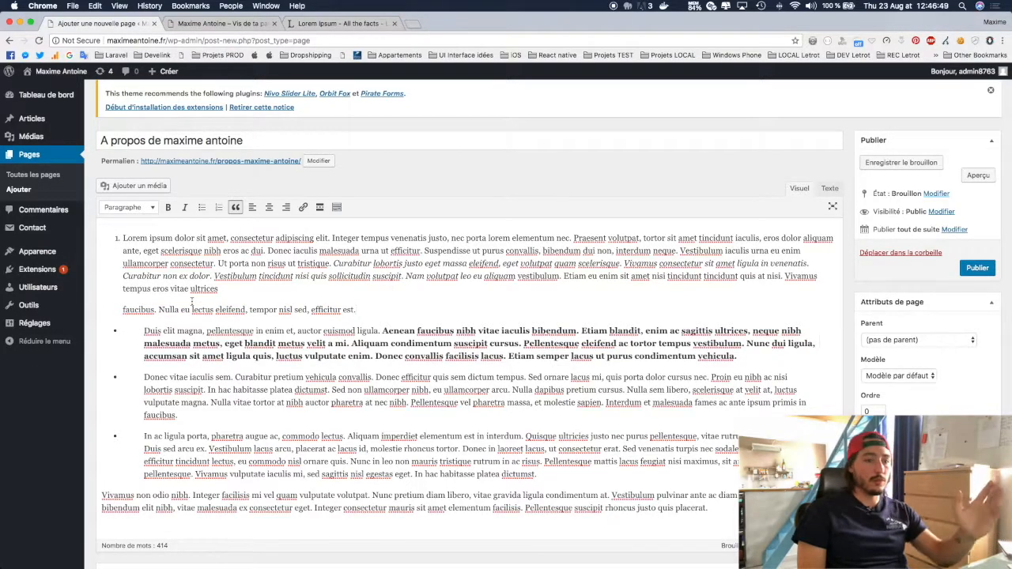
# Insert "fzf" inside the word "Pellentesque" in the bold text and save the page as a draft.
pyautogui.scroll(-2, 273, 440)
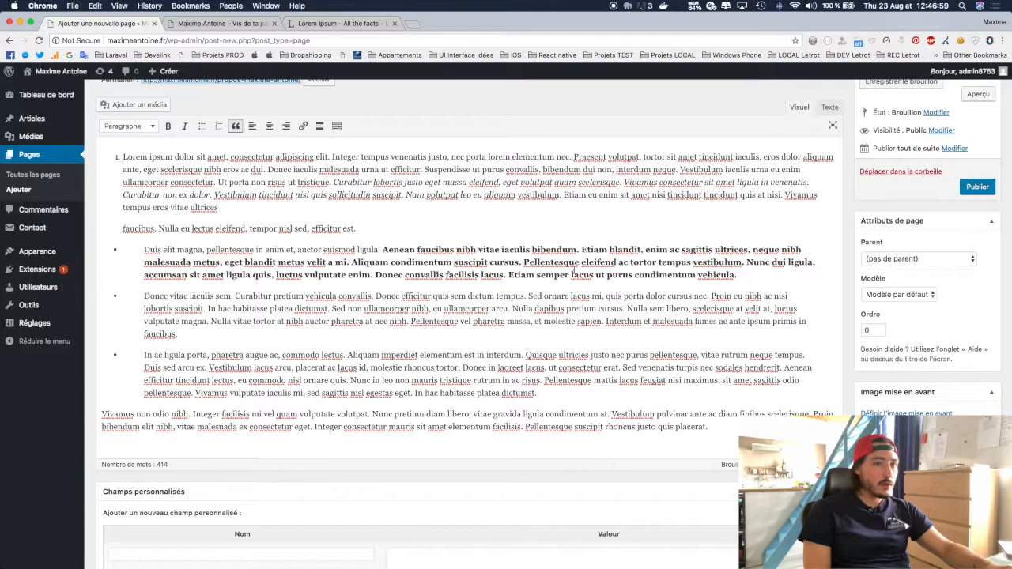
pyautogui.click(568, 261)
pyautogui.write('fzf')
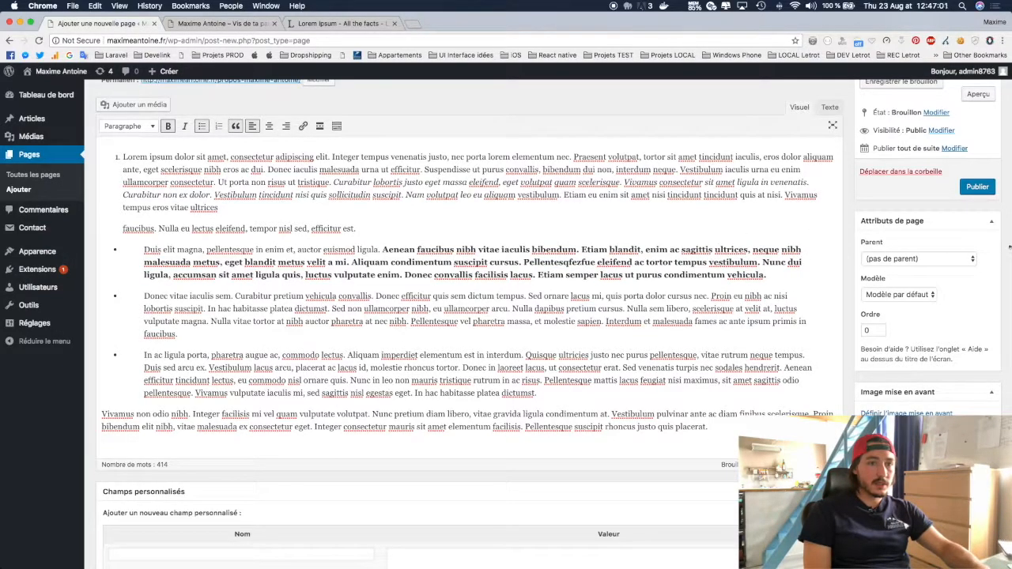
pyautogui.scroll(3, 1008, 248)
pyautogui.click(901, 177)
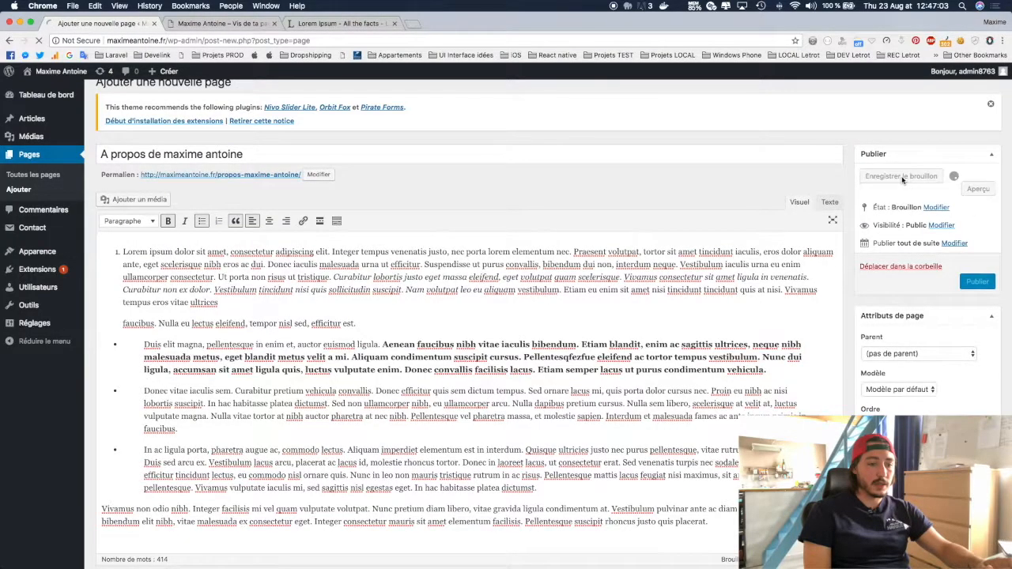
# Hide the Champs personnalisés, Discussion, Slug and Auteur sections from the page editing screen.
pyautogui.scroll(-5, 727, 228)
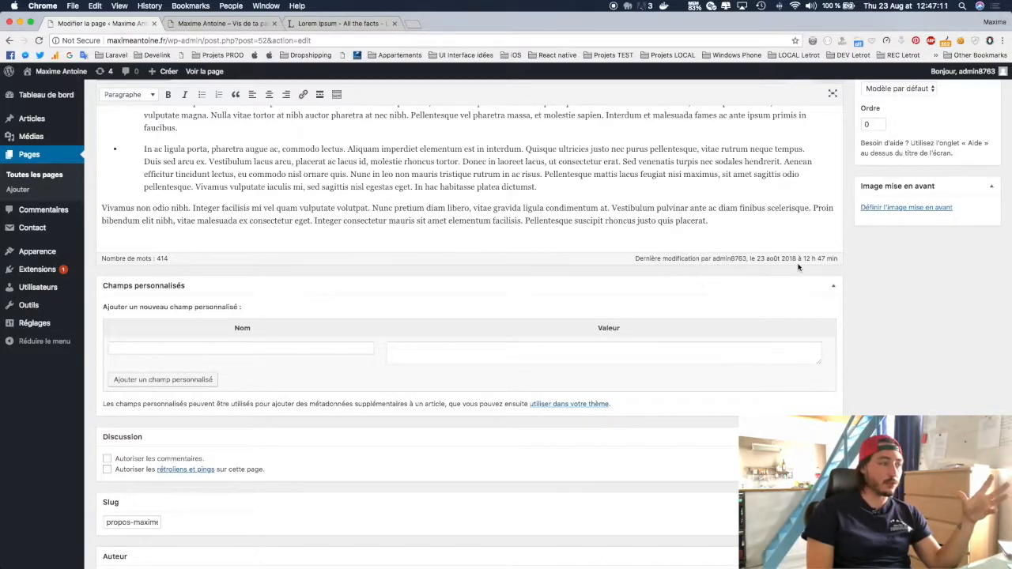
pyautogui.scroll(10, 213, 227)
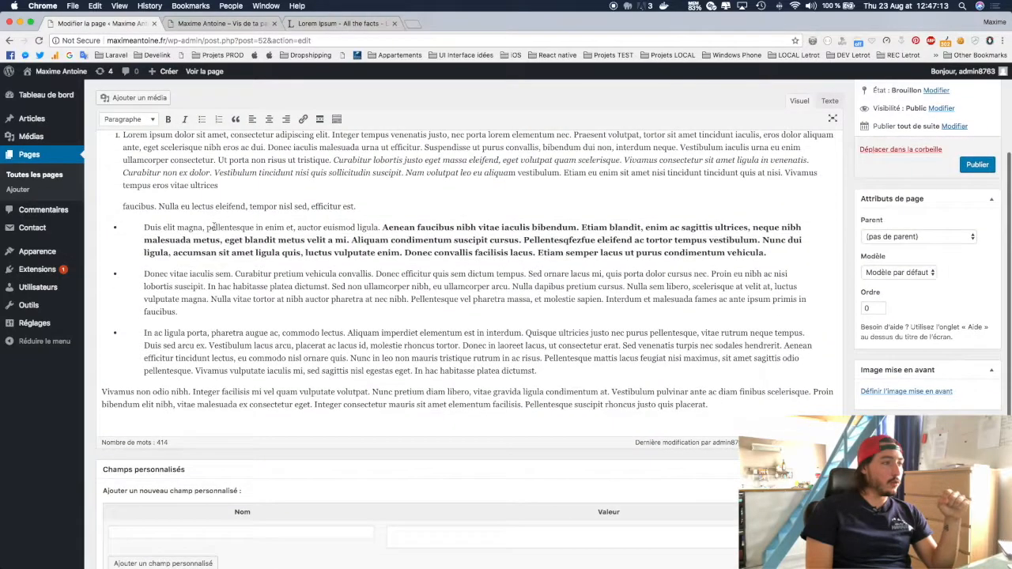
pyautogui.scroll(-8, 213, 227)
pyautogui.scroll(10, 212, 227)
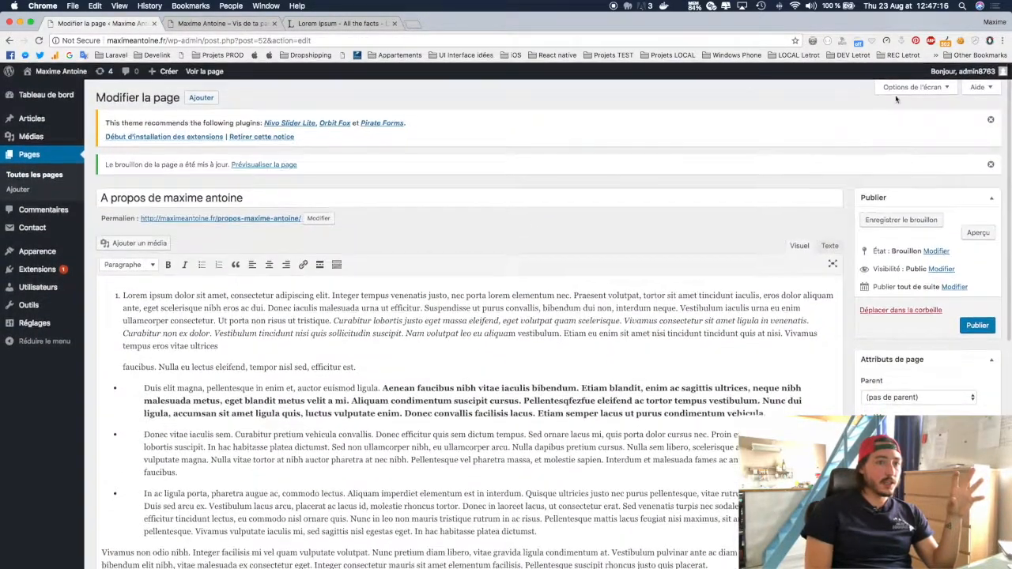
pyautogui.click(898, 92)
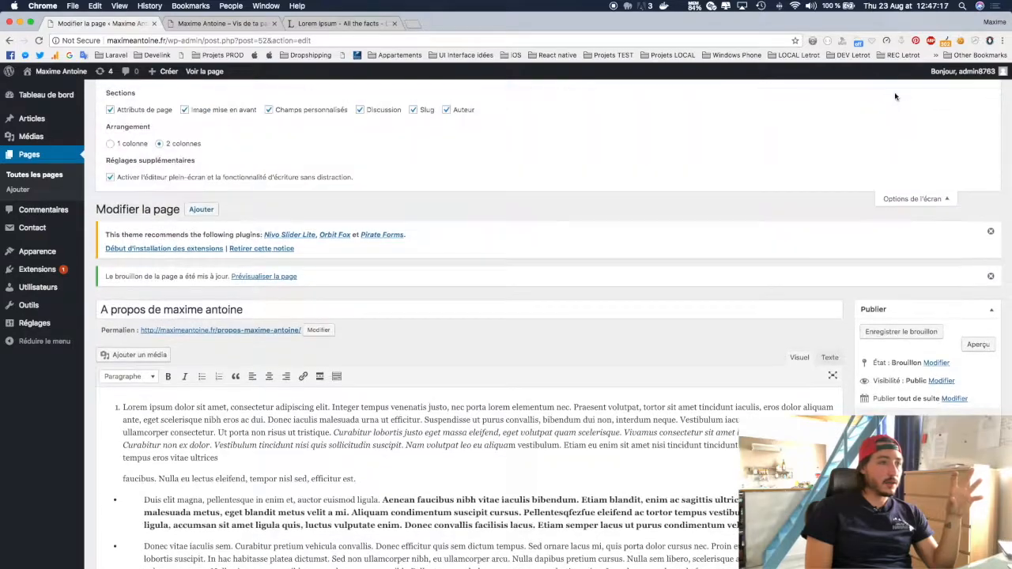
pyautogui.click(387, 109)
pyautogui.click(323, 110)
pyautogui.click(241, 110)
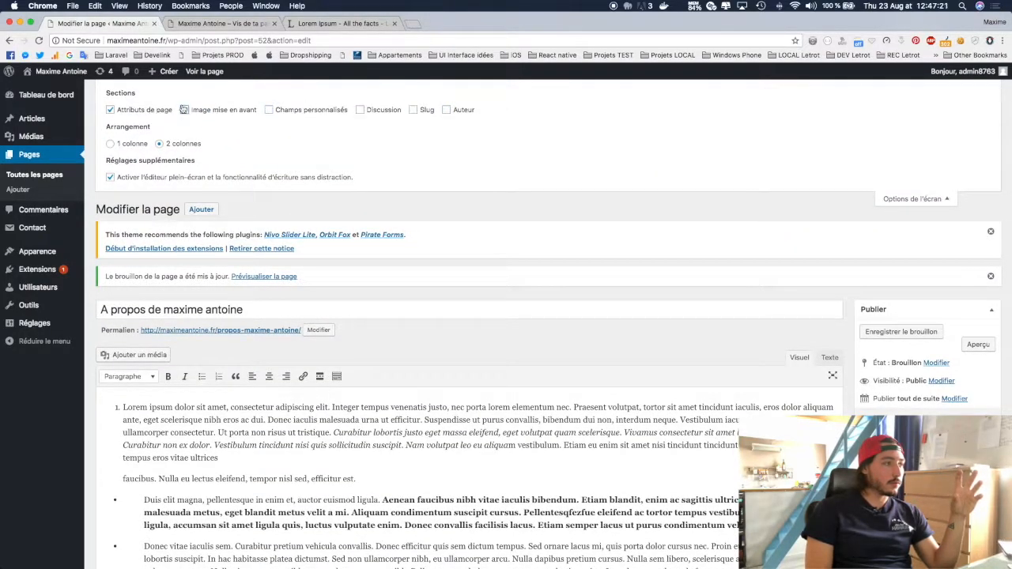
pyautogui.click(909, 198)
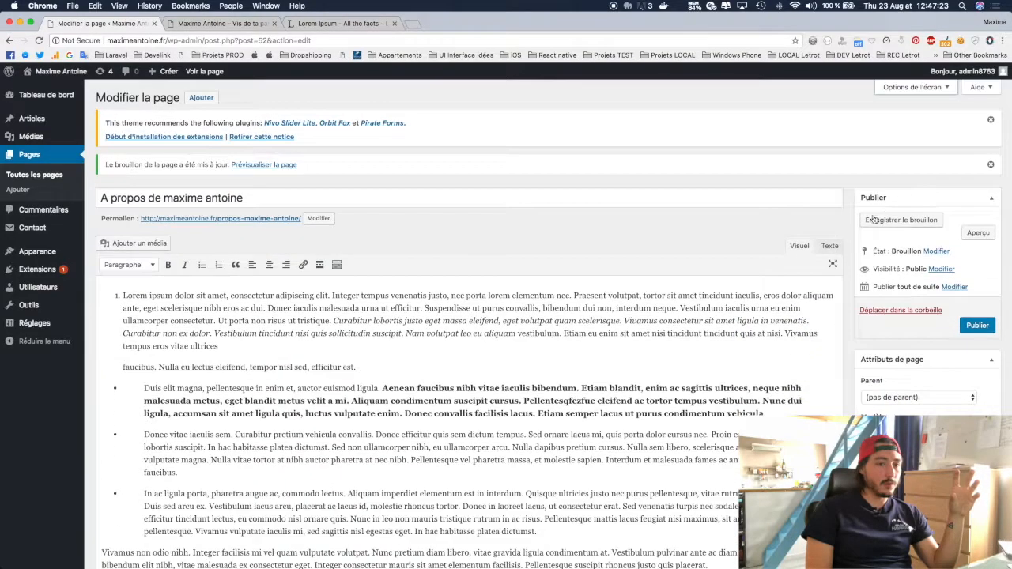
# Try the status "En attente de relecture" for the page, and select "Brouillon" again.
pyautogui.scroll(-3, 706, 280)
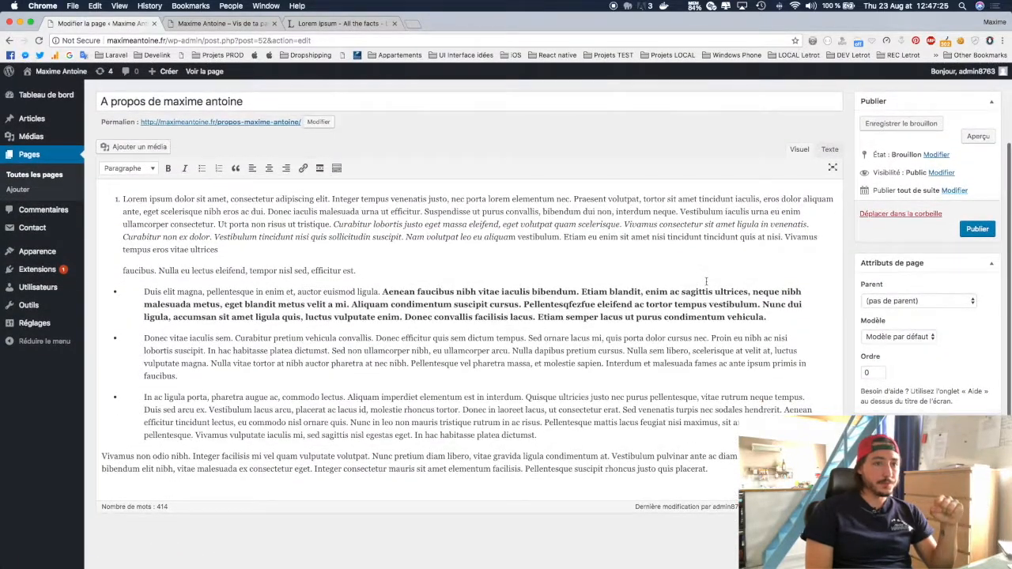
pyautogui.scroll(2, 751, 261)
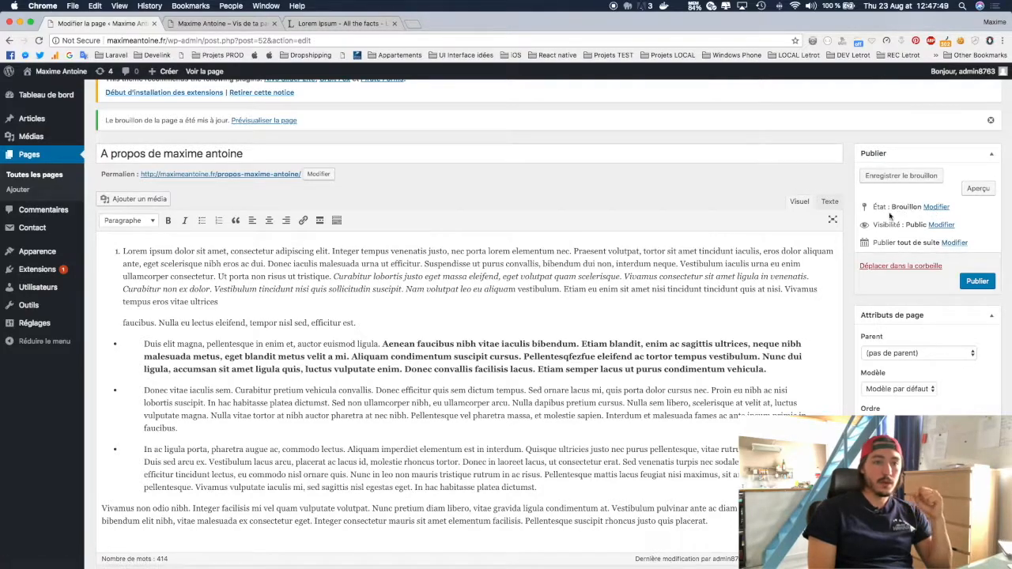
pyautogui.click(937, 207)
pyautogui.click(926, 221)
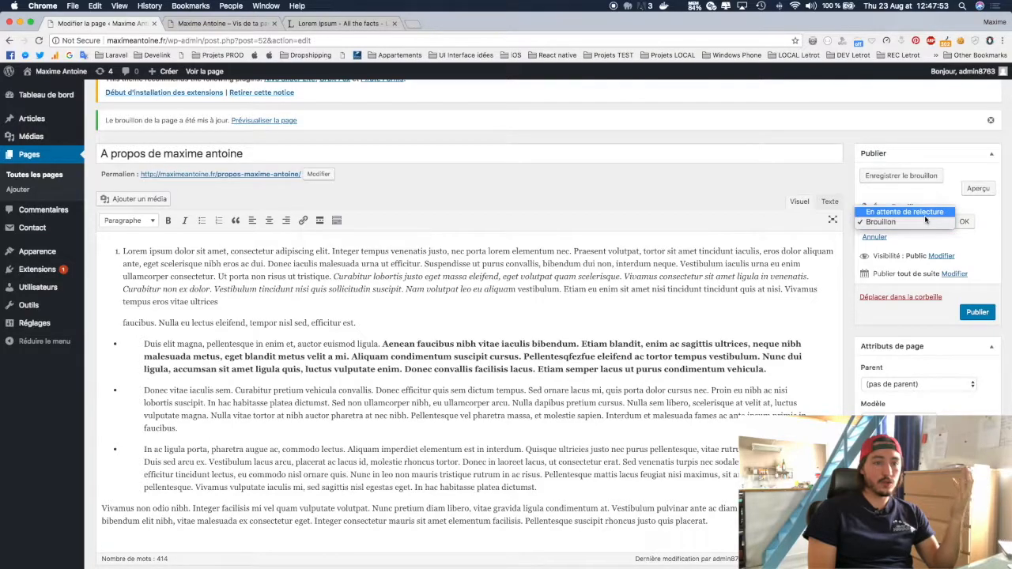
pyautogui.click(916, 213)
pyautogui.click(902, 223)
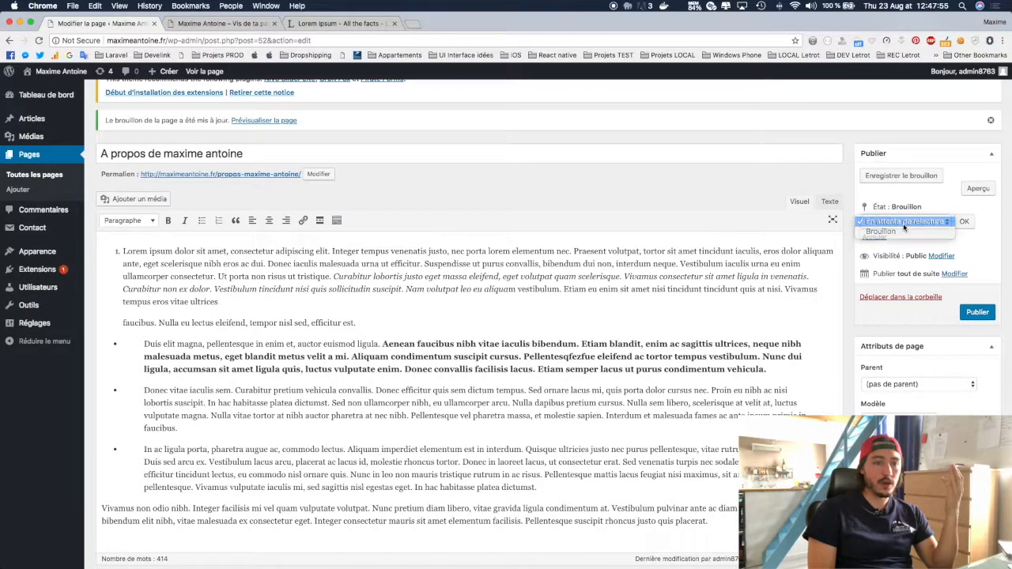
pyautogui.click(899, 230)
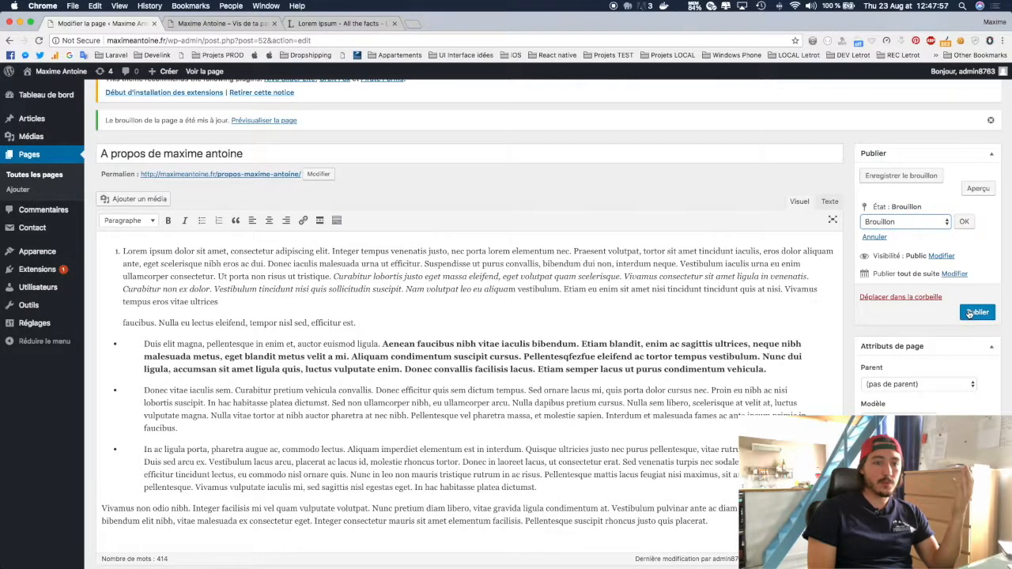
# Review the page's status choices, try "En attente de relecture", and confirm "Brouillon" as the status.
pyautogui.click(943, 222)
pyautogui.click(943, 223)
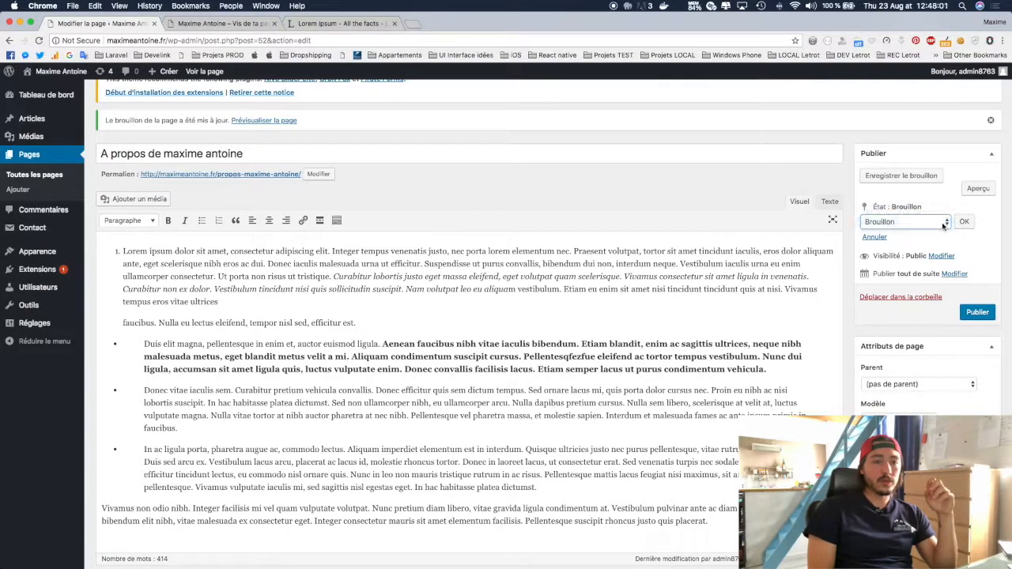
pyautogui.click(930, 221)
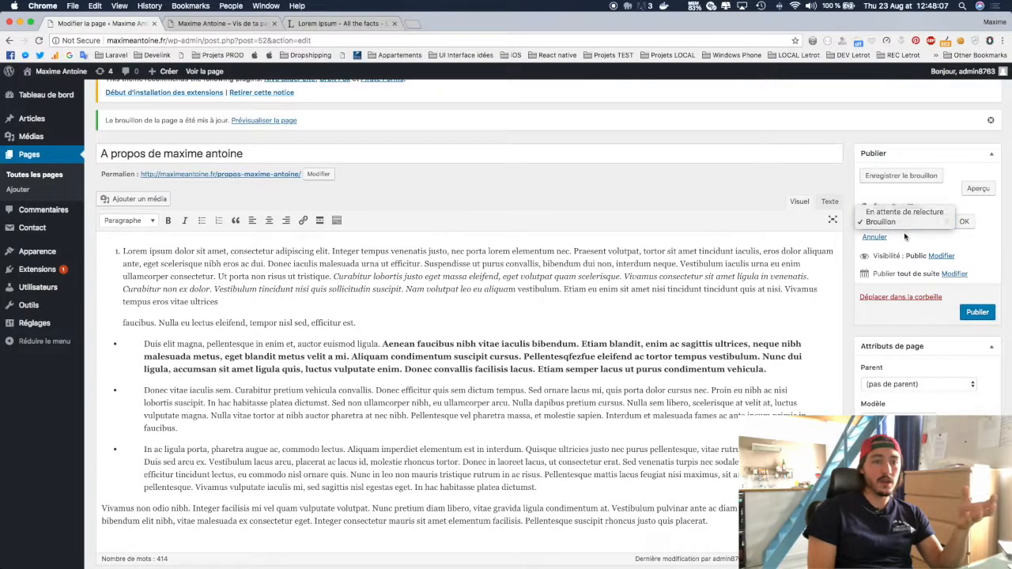
pyautogui.click(897, 223)
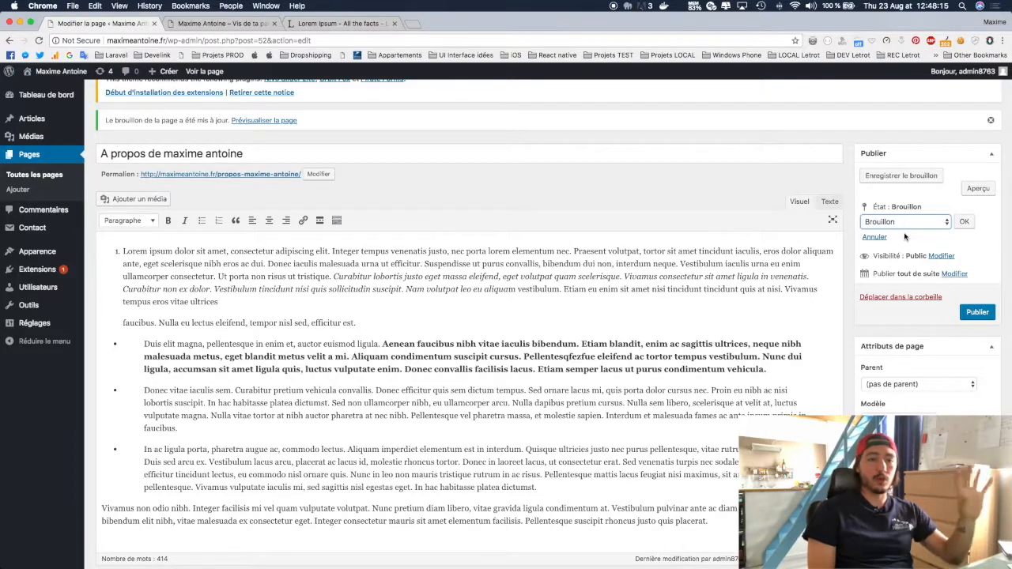
pyautogui.click(902, 222)
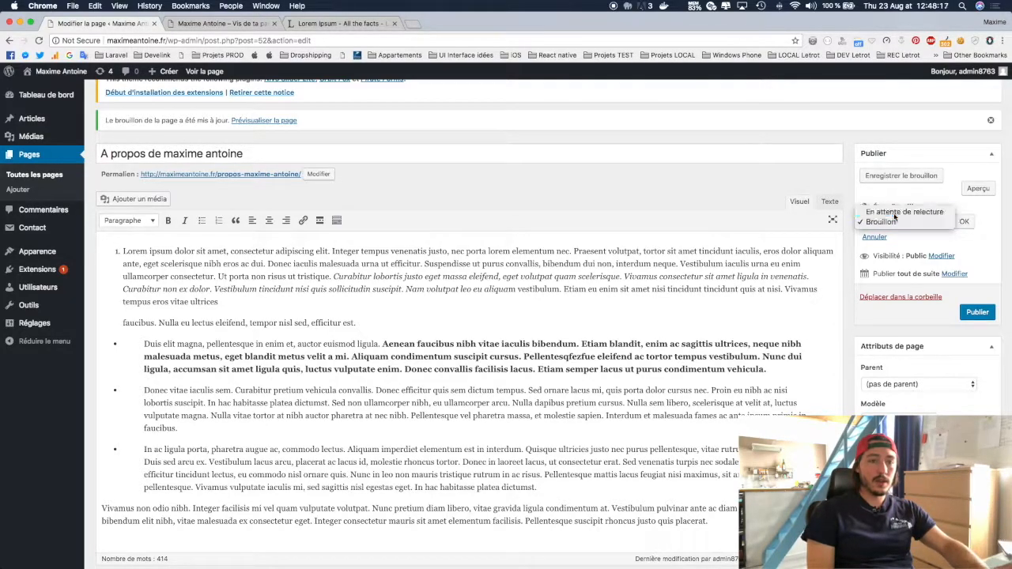
pyautogui.click(903, 209)
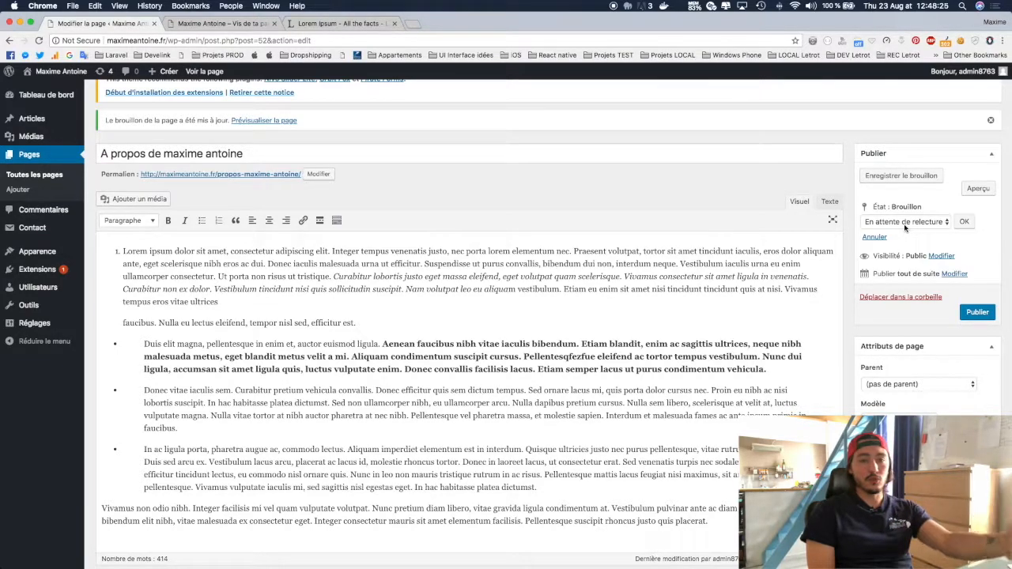
pyautogui.click(905, 226)
pyautogui.click(941, 232)
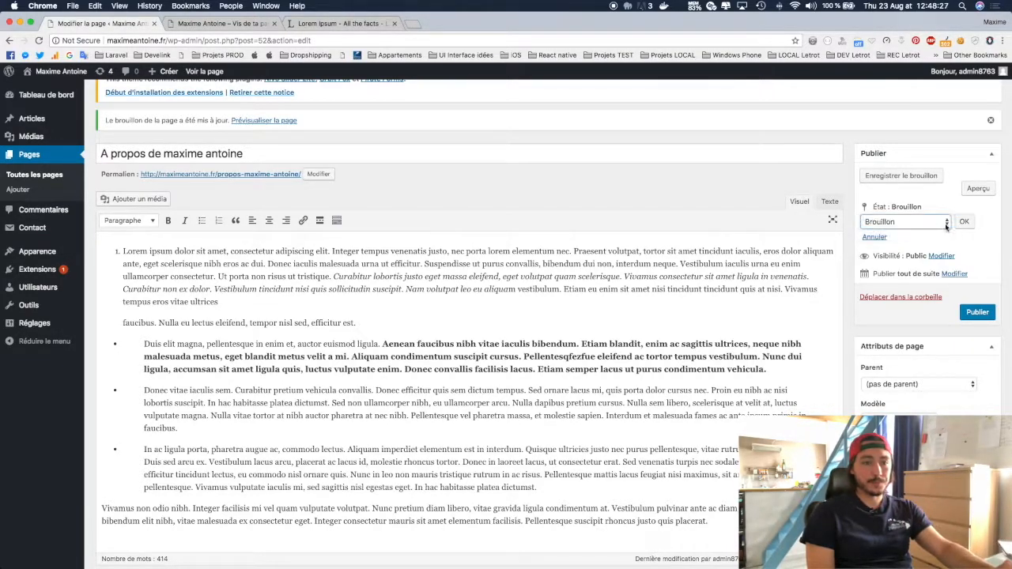
pyautogui.click(964, 221)
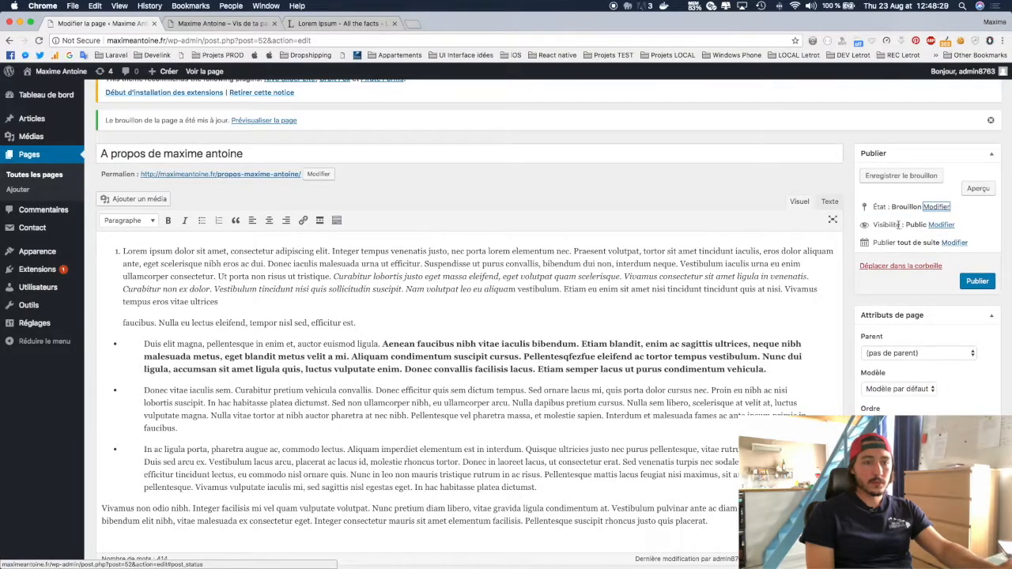
# Try the visibility "Protégé par mot de passe", set the page's visibility to "Privé" and publish the page.
pyautogui.click(939, 224)
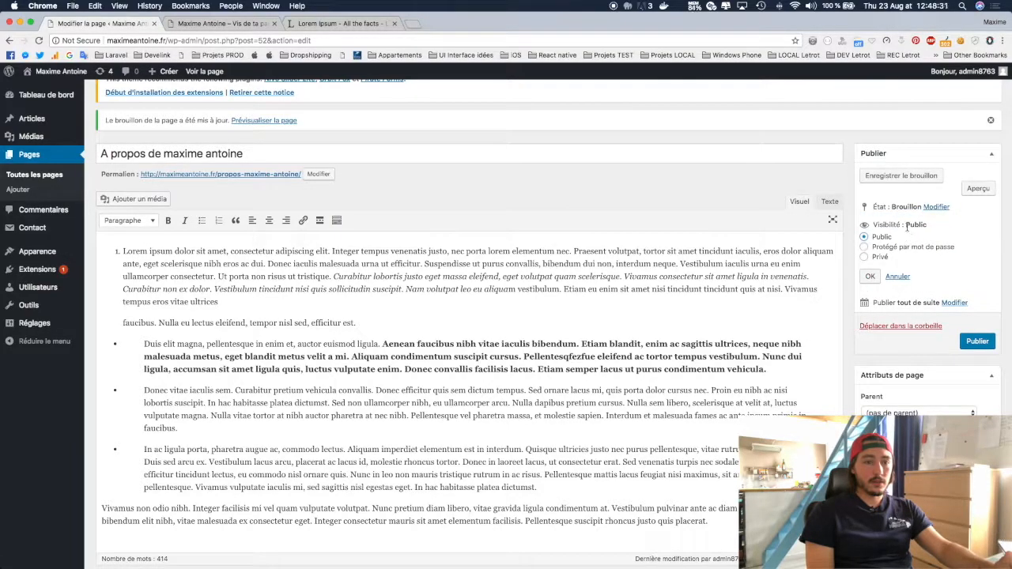
pyautogui.click(876, 247)
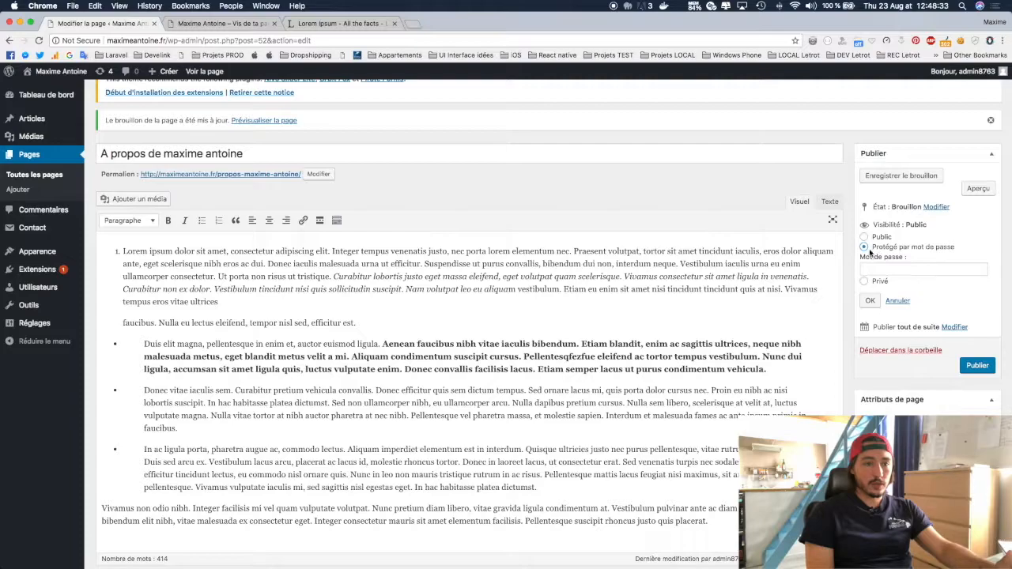
pyautogui.click(865, 237)
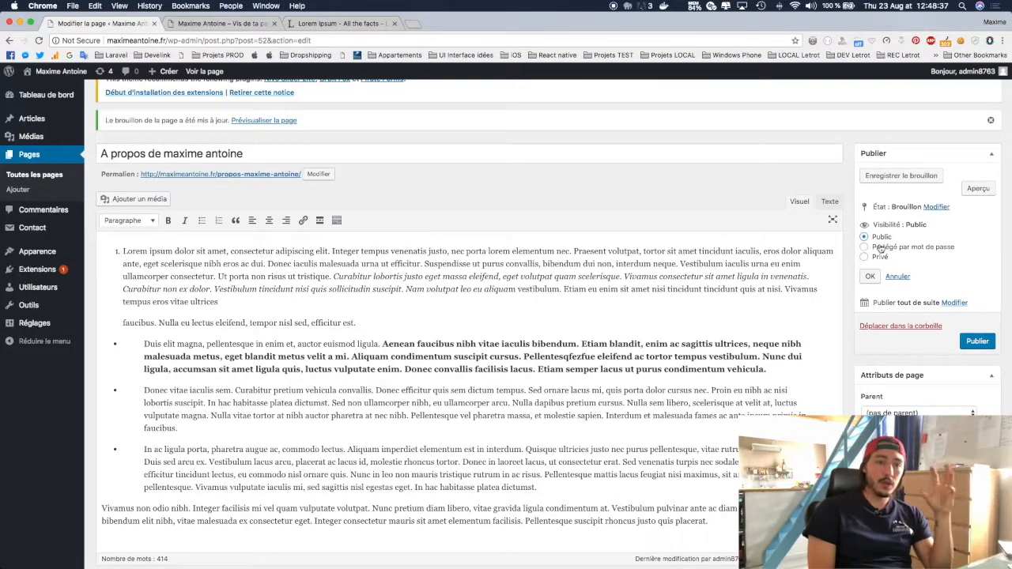
pyautogui.click(880, 248)
pyautogui.click(874, 268)
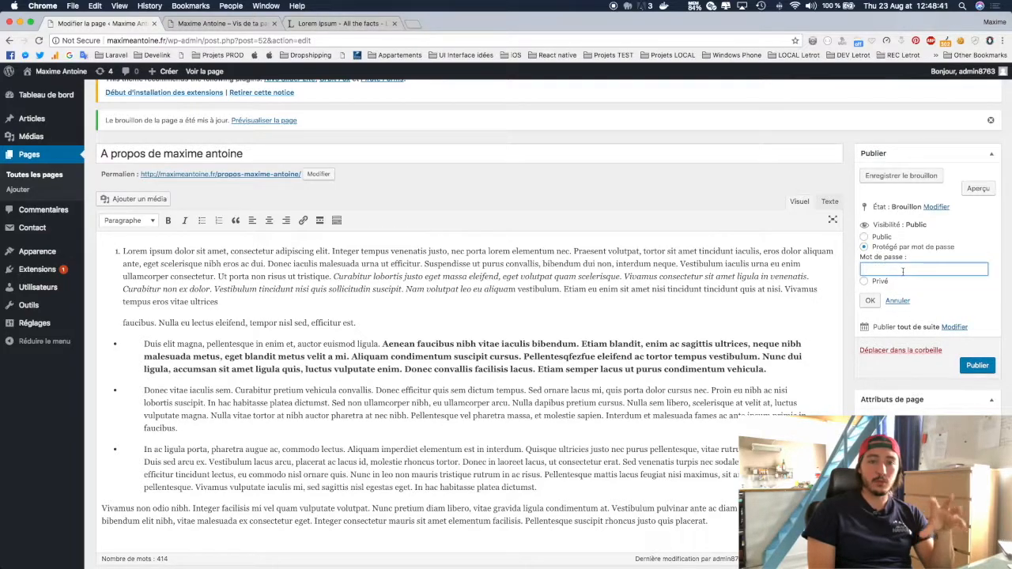
pyautogui.click(878, 282)
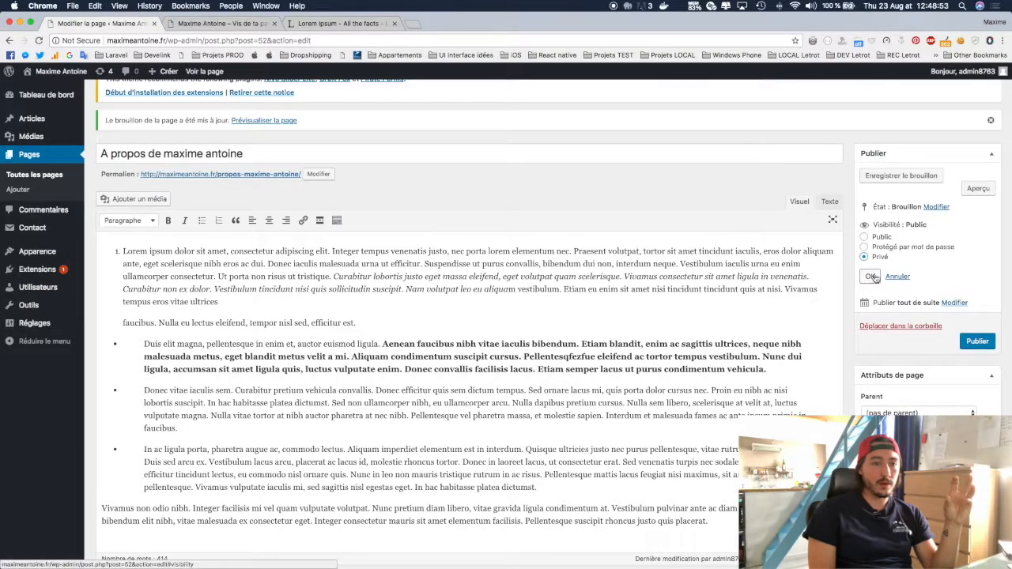
pyautogui.click(976, 342)
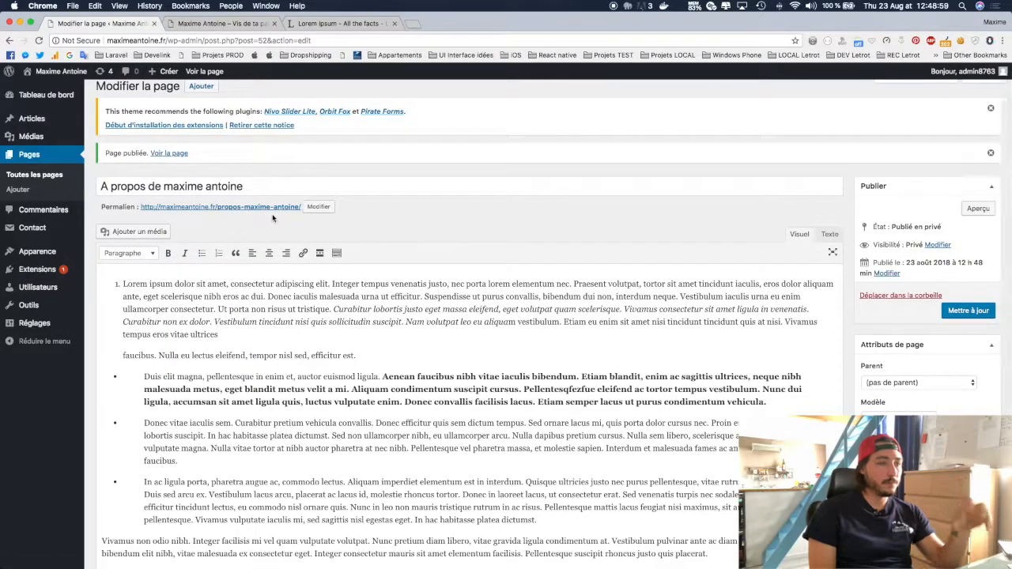
# View the published page on the site through its permalink, and return to the page editor.
pyautogui.click(260, 207)
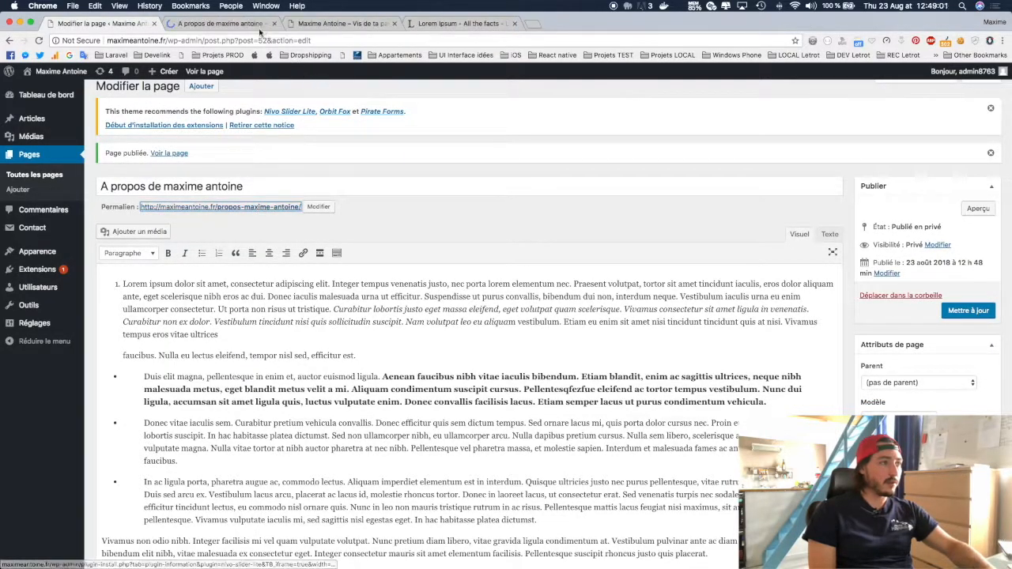
pyautogui.scroll(-15, 313, 217)
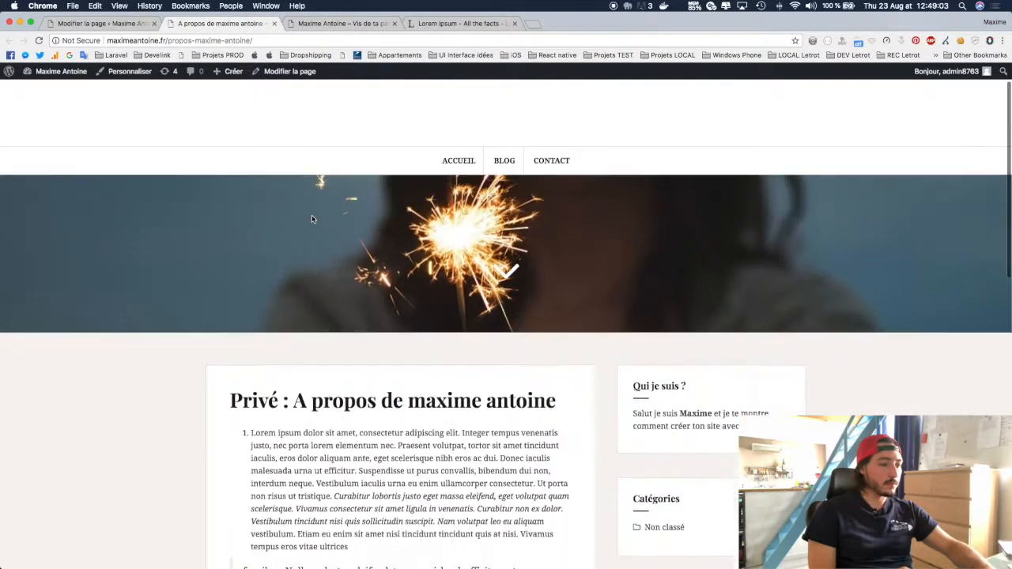
pyautogui.scroll(15, 312, 219)
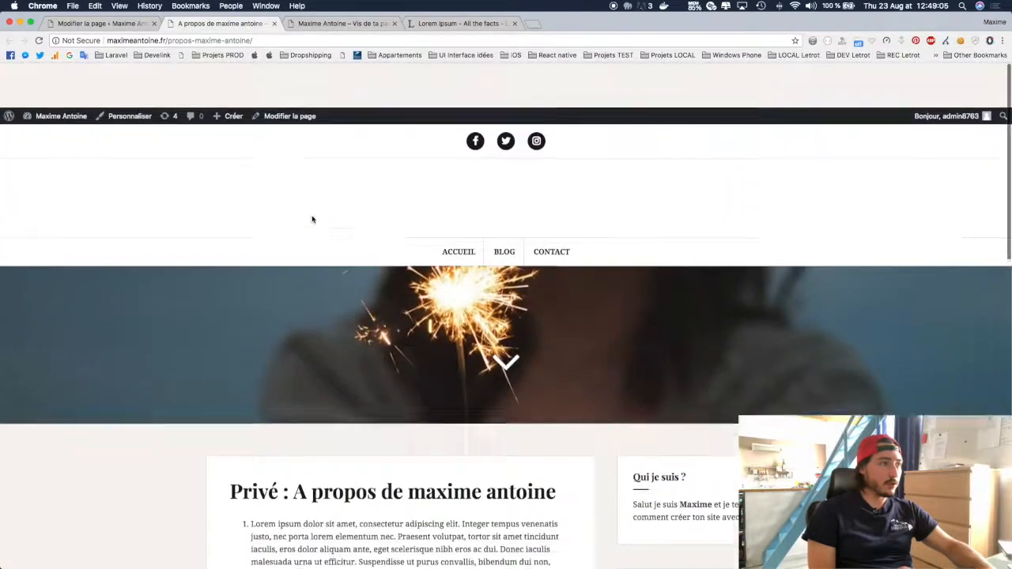
pyautogui.click(134, 24)
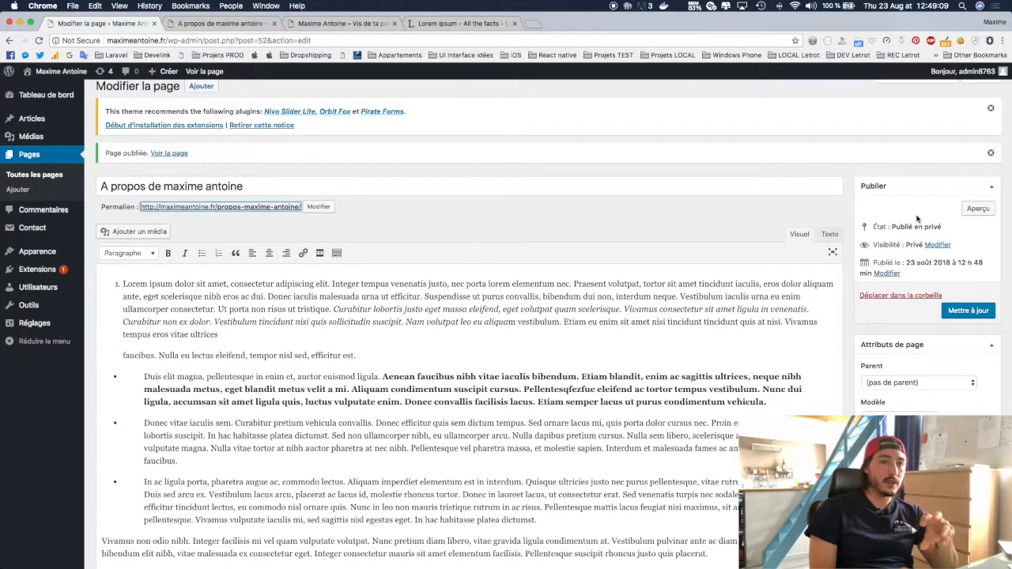
# Check the screen options and read the help topics "À propos des pages", "Insertion du média" and "Attributs de page".
pyautogui.scroll(1, 917, 219)
pyautogui.click(913, 87)
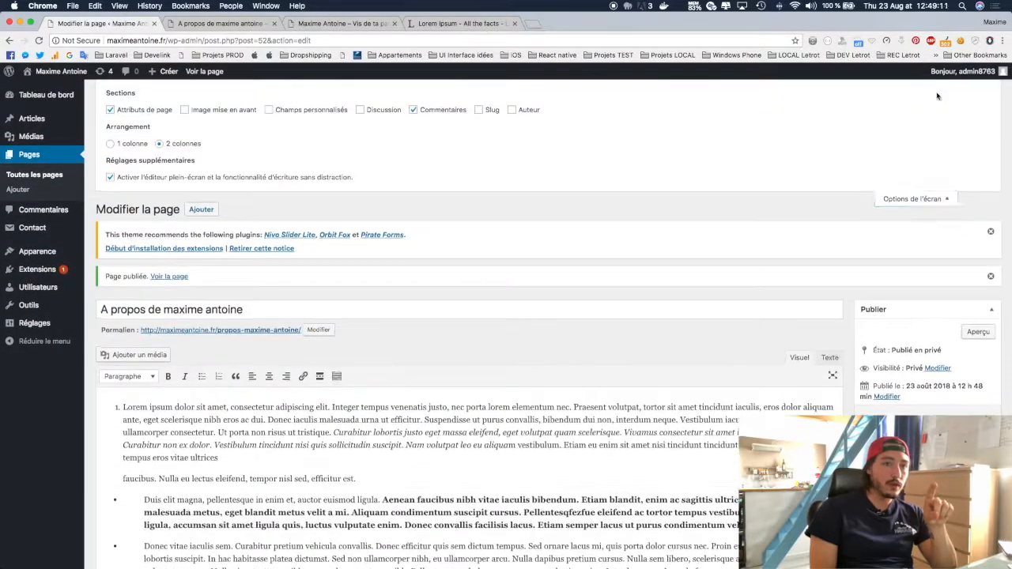
pyautogui.click(912, 198)
pyautogui.click(975, 87)
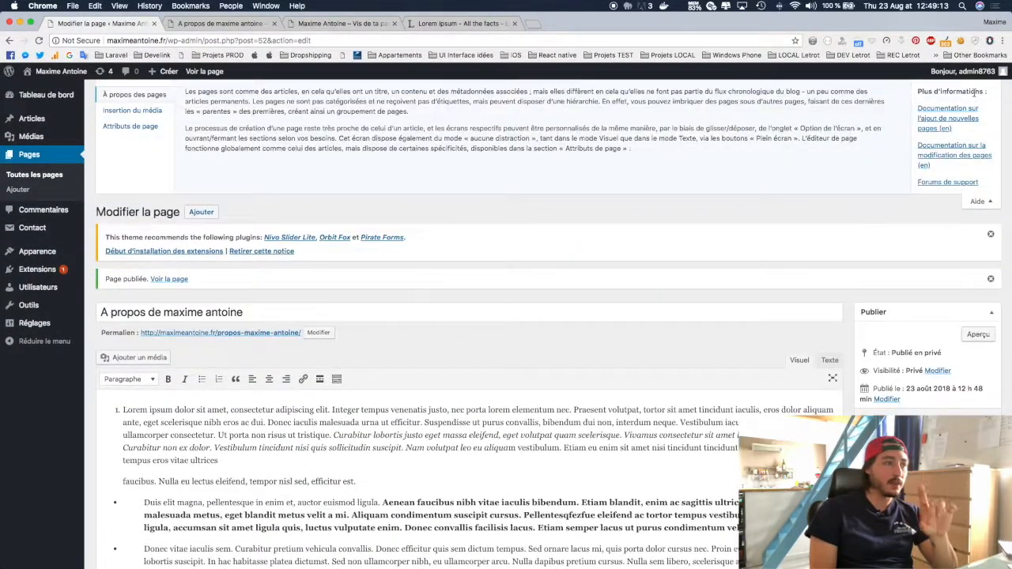
pyautogui.click(132, 110)
pyautogui.click(145, 127)
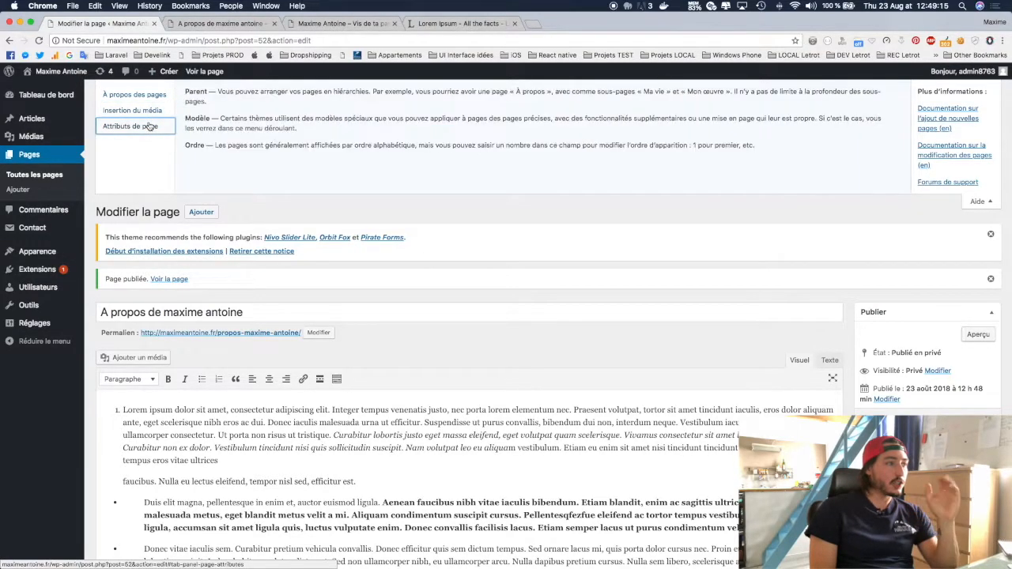
pyautogui.click(144, 96)
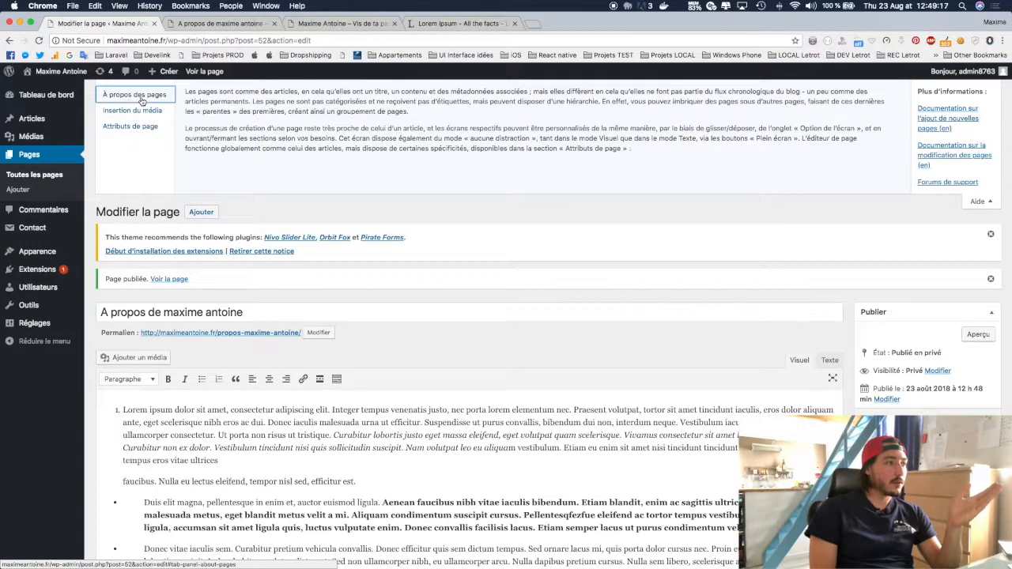
pyautogui.click(129, 112)
pyautogui.click(126, 126)
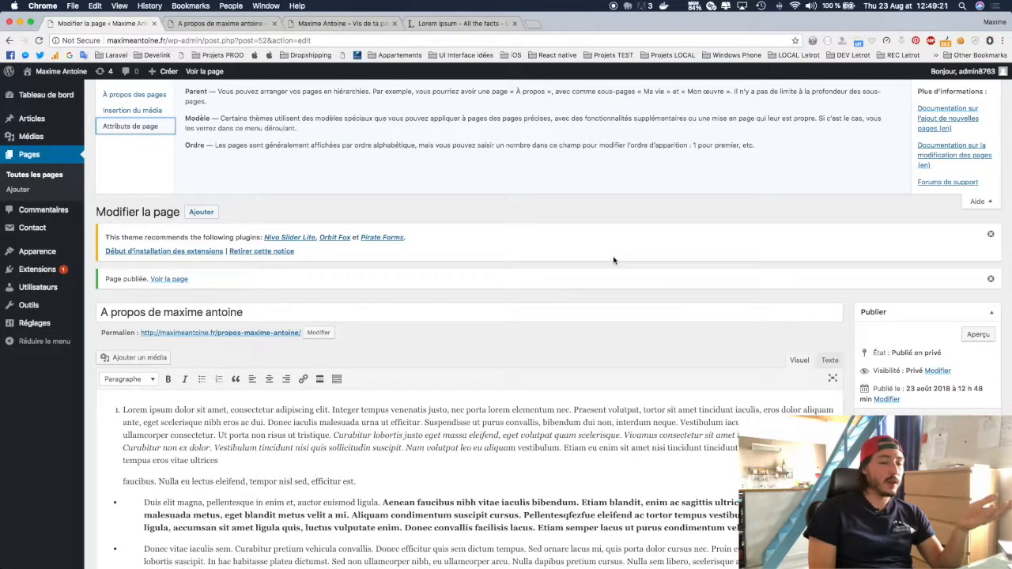
# Check the page's publication date, set its visibility to "Public" and update the page.
pyautogui.scroll(-2, 878, 405)
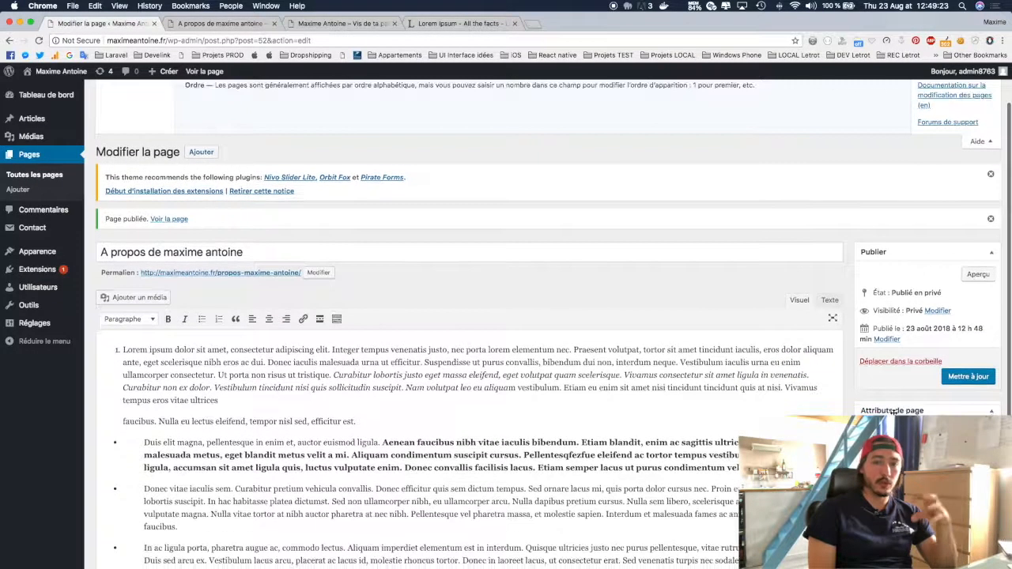
pyautogui.scroll(-1, 891, 412)
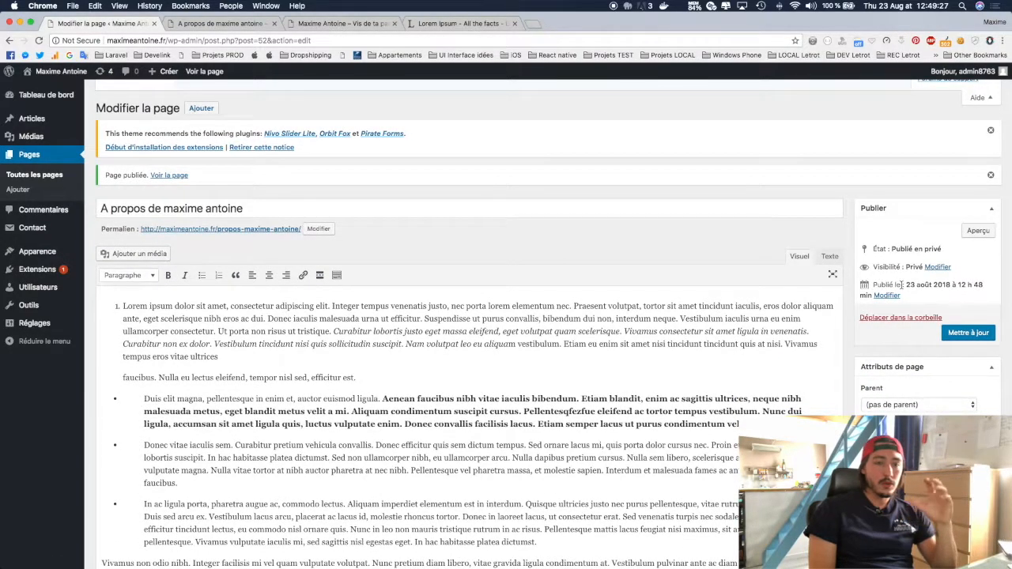
pyautogui.moveTo(906, 284); pyautogui.dragTo(907, 302)
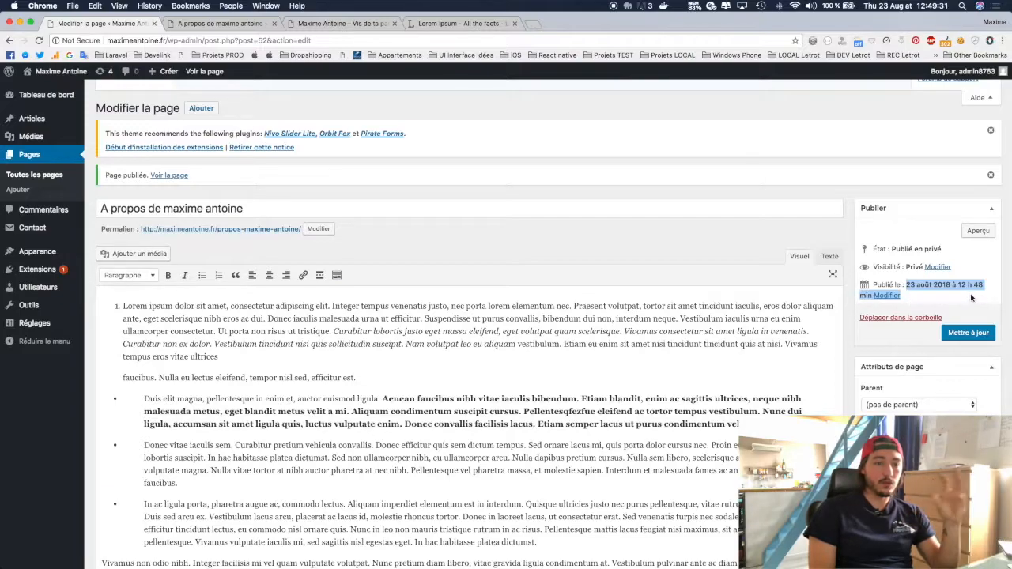
pyautogui.scroll(-1, 770, 306)
pyautogui.click(893, 226)
pyautogui.click(937, 244)
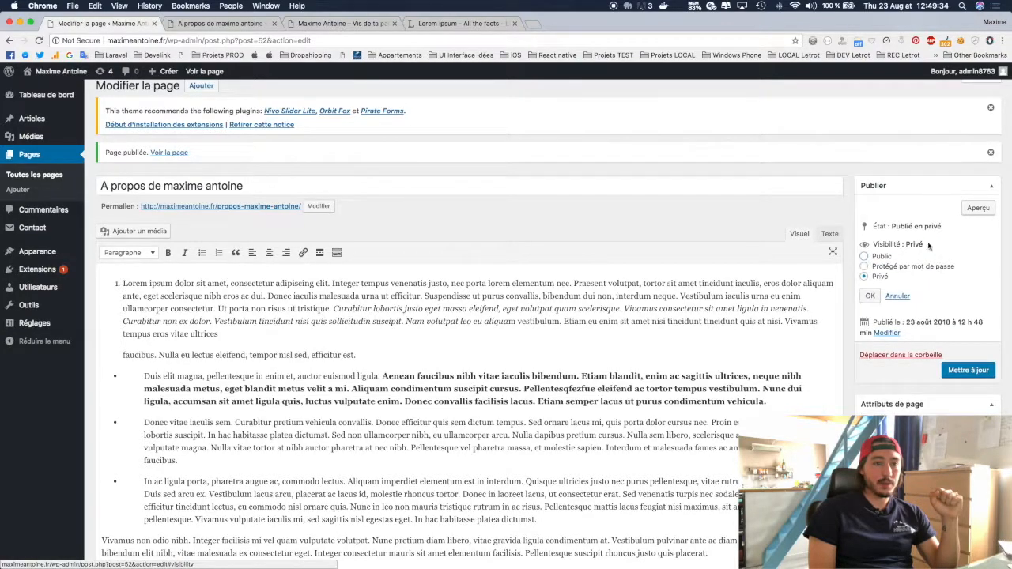
pyautogui.click(870, 296)
pyautogui.click(979, 313)
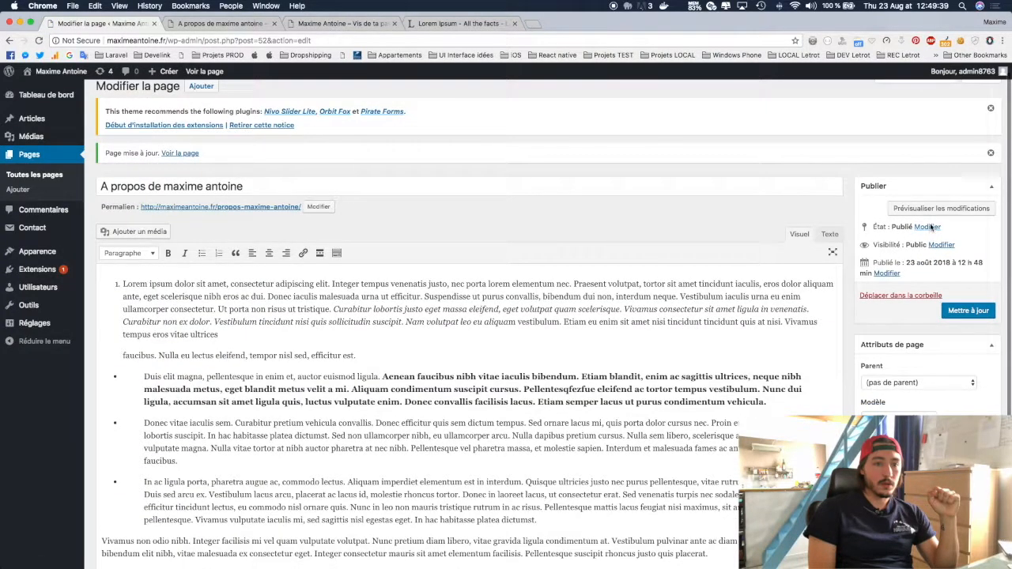
# Review the status choices for the published page and keep "Publié" selected.
pyautogui.click(928, 227)
pyautogui.click(897, 241)
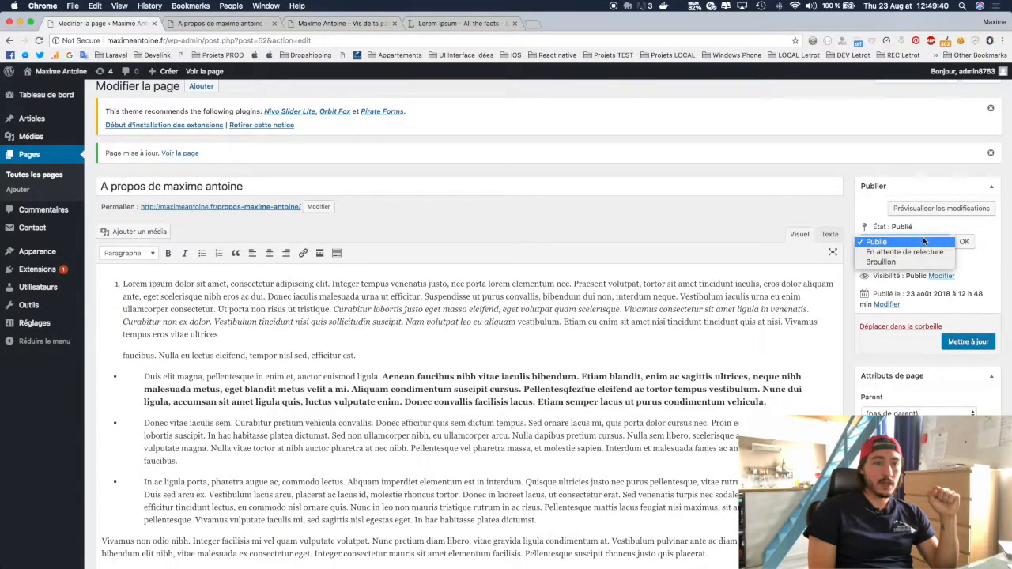
pyautogui.click(878, 241)
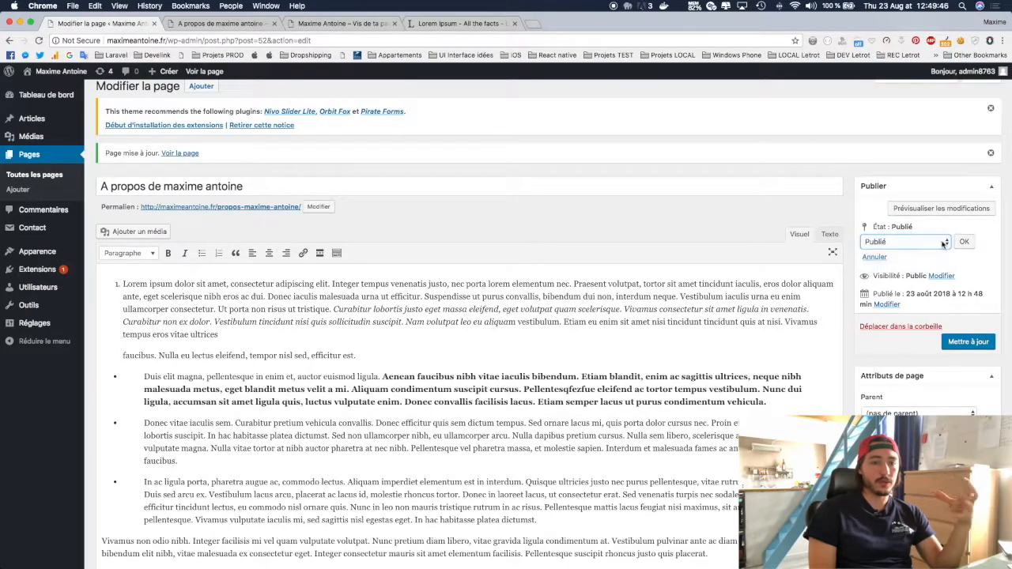
pyautogui.click(963, 241)
# Review the available parent pages in the page attributes and set the parent to "À propos de".
pyautogui.scroll(-5, 866, 237)
pyautogui.scroll(5, 870, 269)
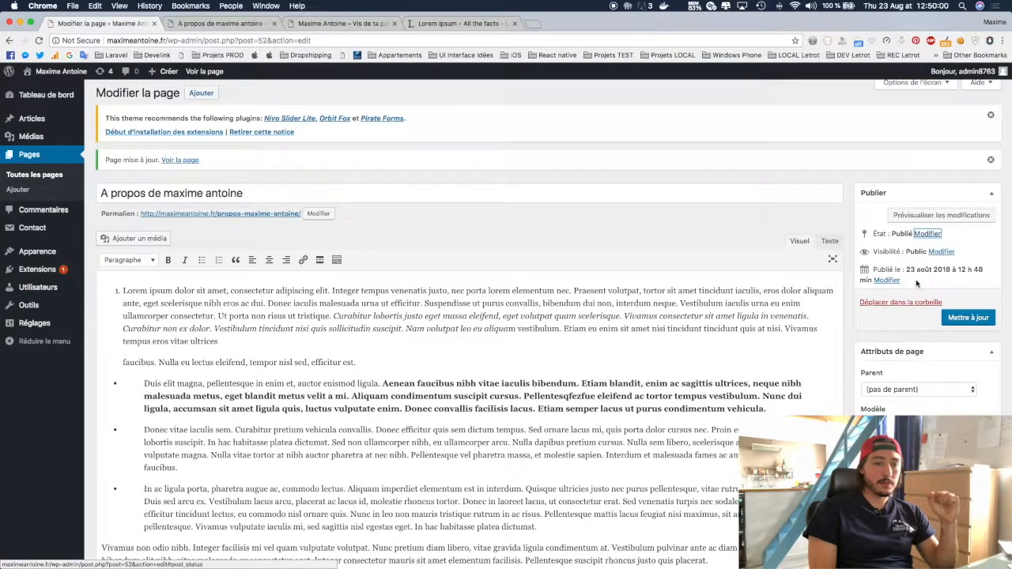
pyautogui.scroll(-5, 873, 287)
pyautogui.click(874, 235)
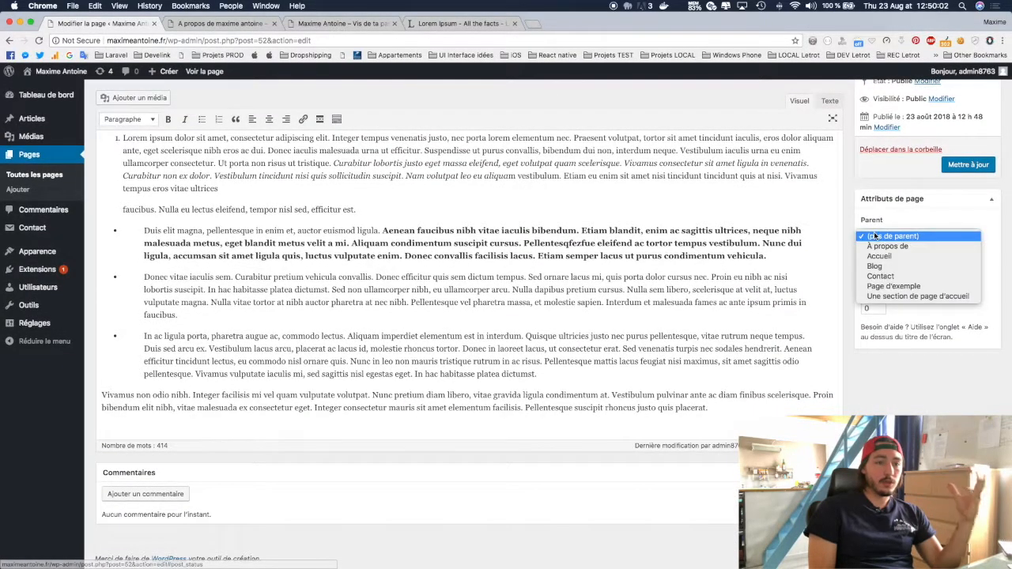
pyautogui.click(422, 99)
pyautogui.scroll(2, 421, 99)
pyautogui.scroll(-2, 422, 98)
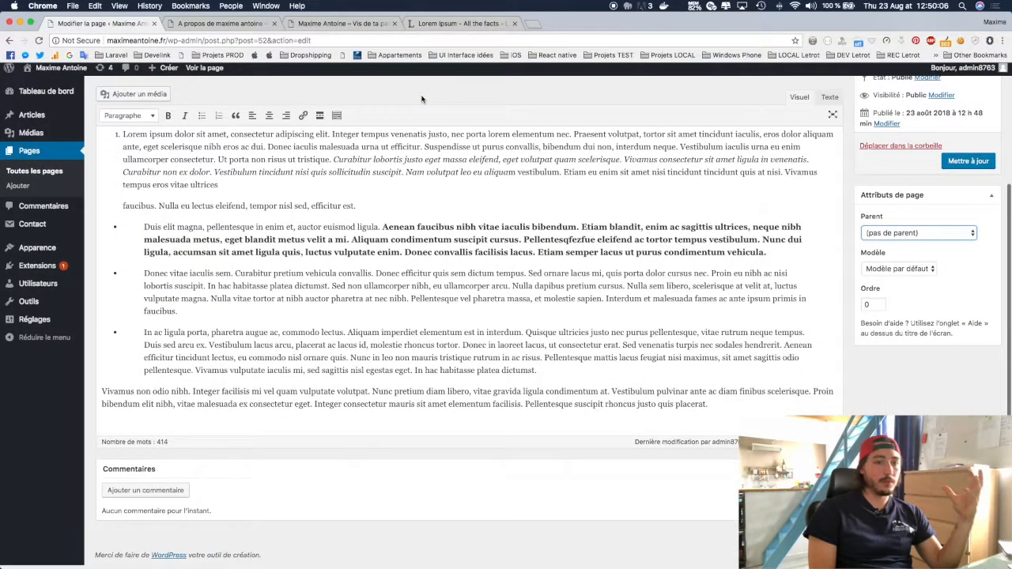
pyautogui.click(899, 240)
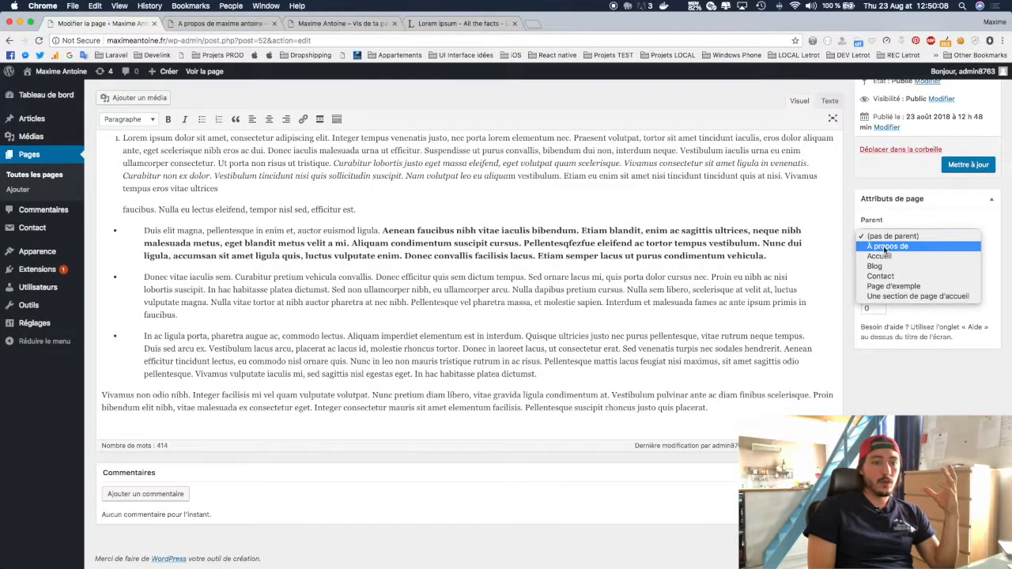
pyautogui.click(885, 247)
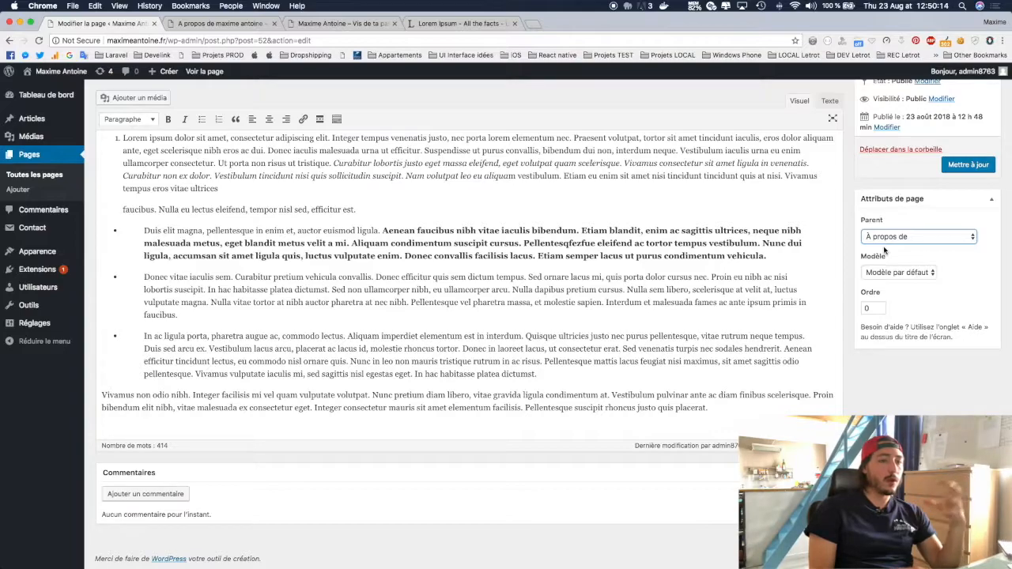
pyautogui.click(893, 254)
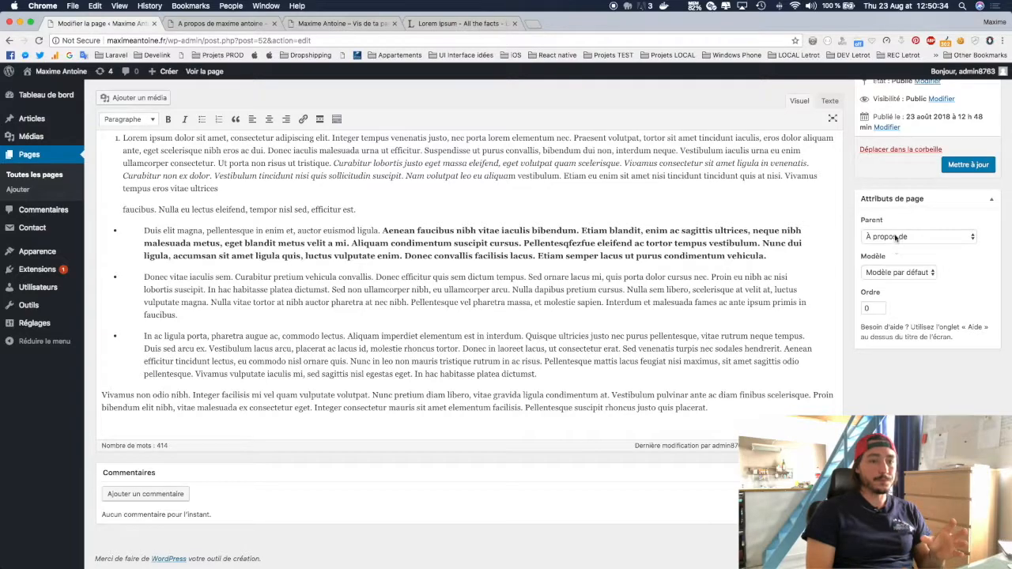
# Review the parent and template choices, keep "À propos de" and "Modèle par défaut", and update the page.
pyautogui.click(895, 239)
pyautogui.click(890, 240)
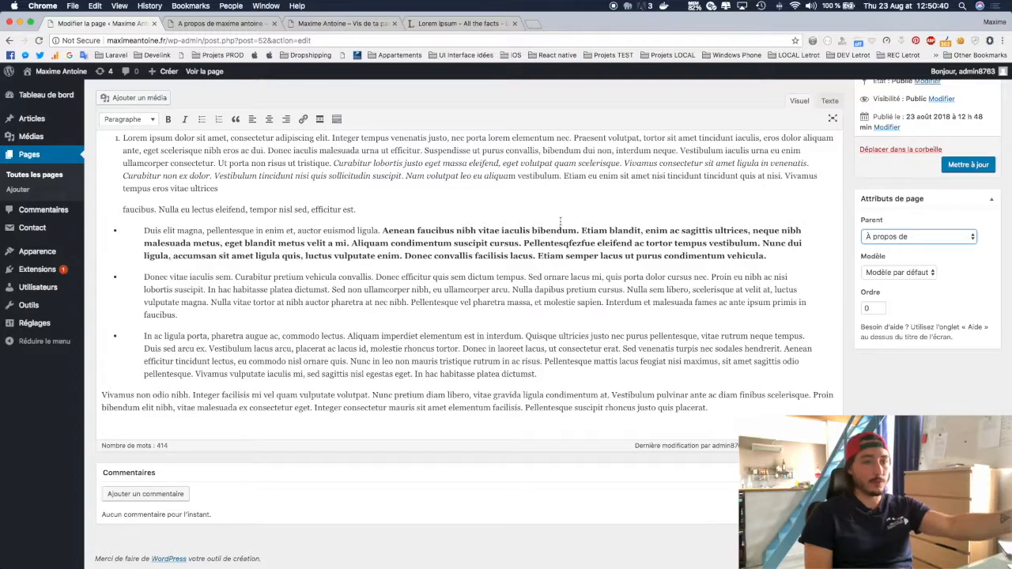
pyautogui.scroll(1, 561, 221)
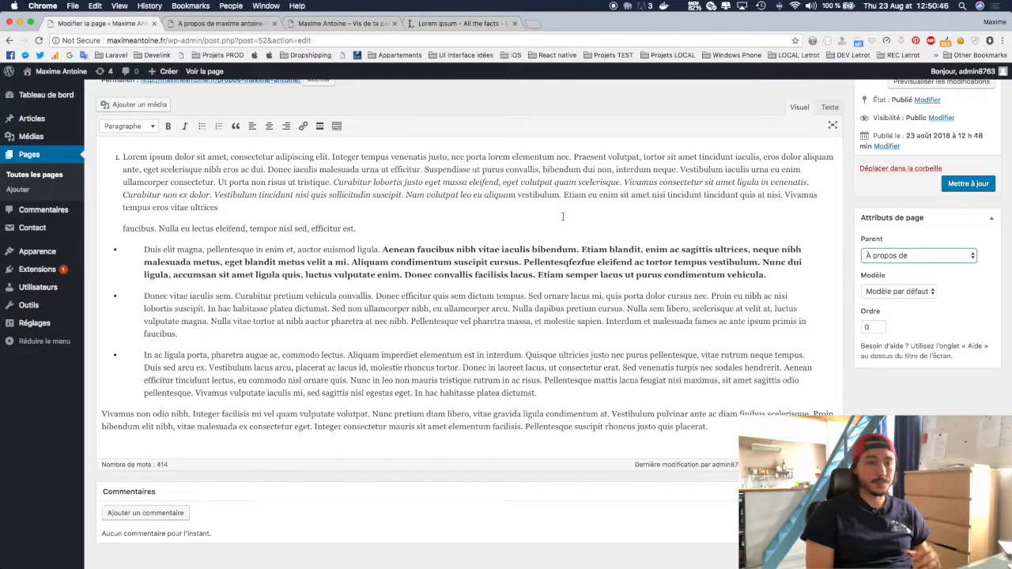
pyautogui.click(899, 291)
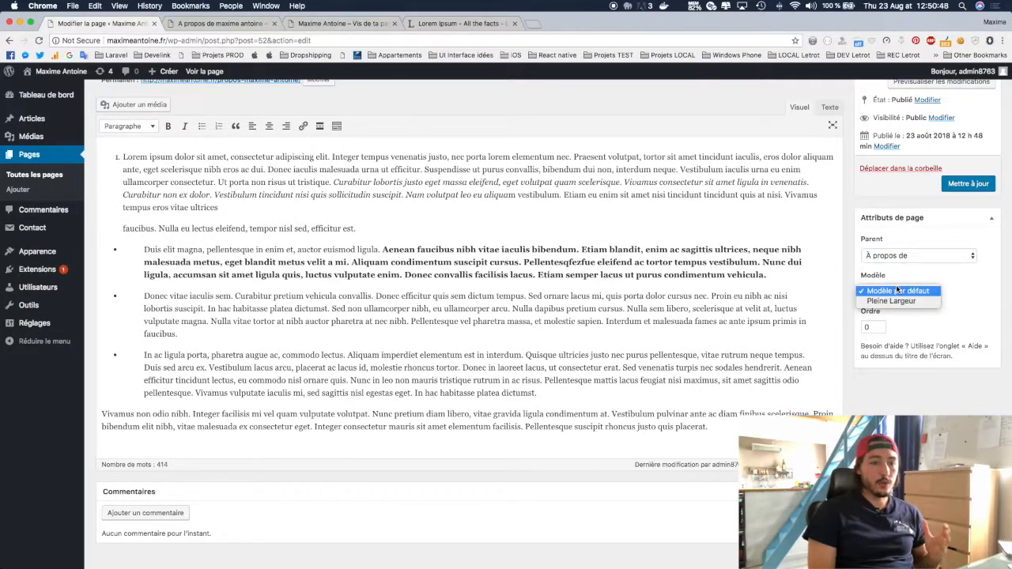
pyautogui.click(904, 276)
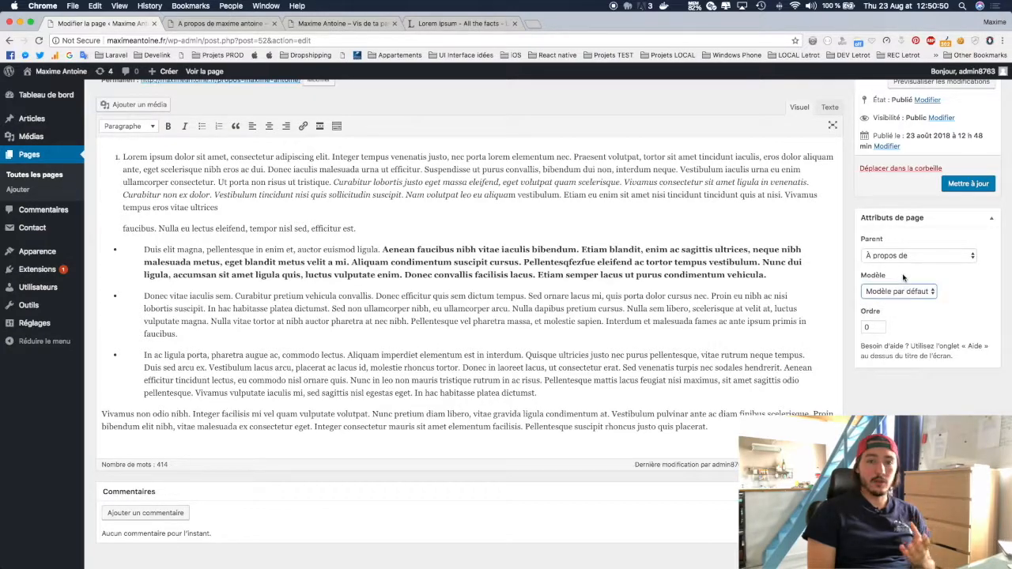
pyautogui.click(894, 291)
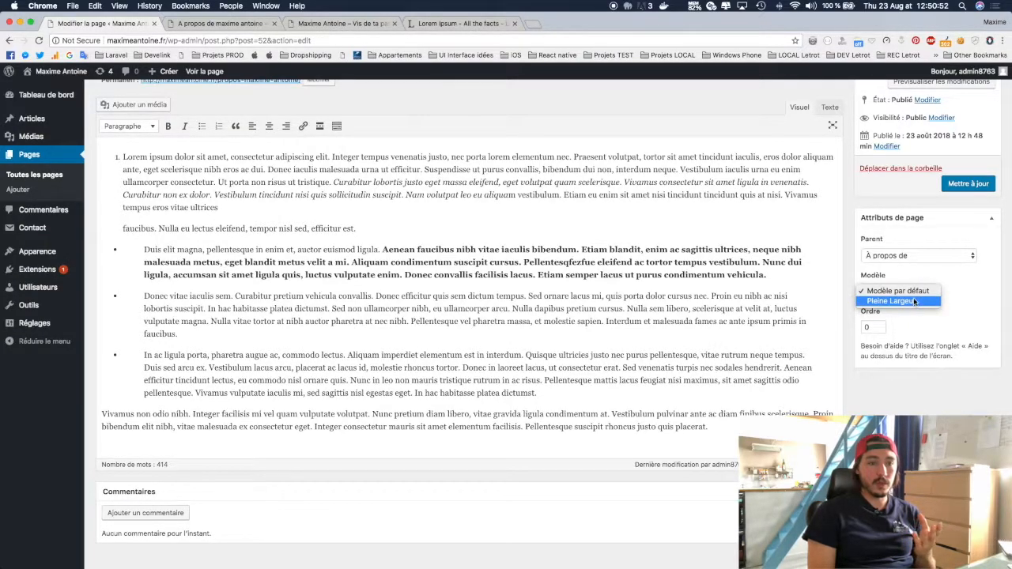
pyautogui.click(949, 302)
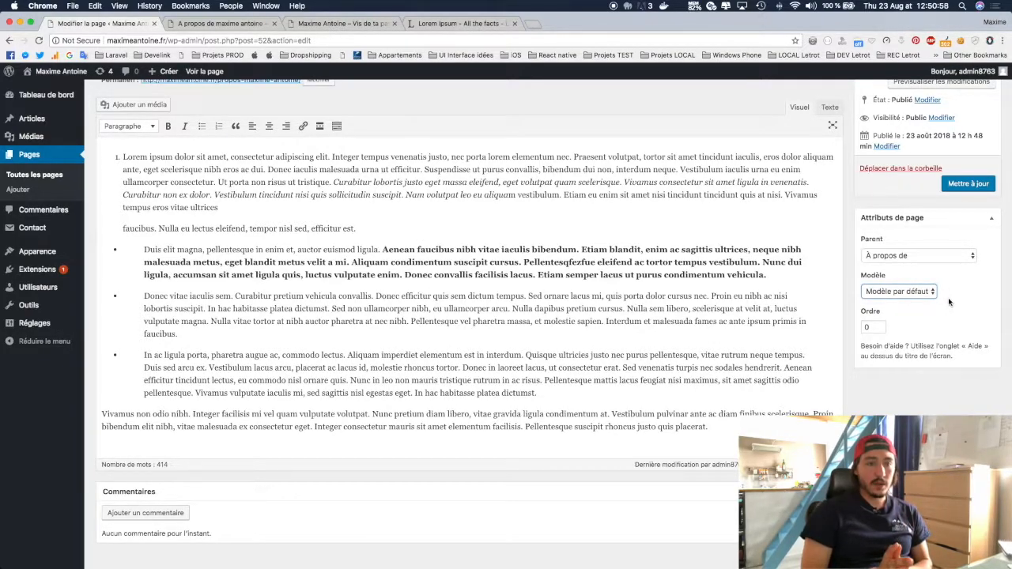
pyautogui.click(921, 290)
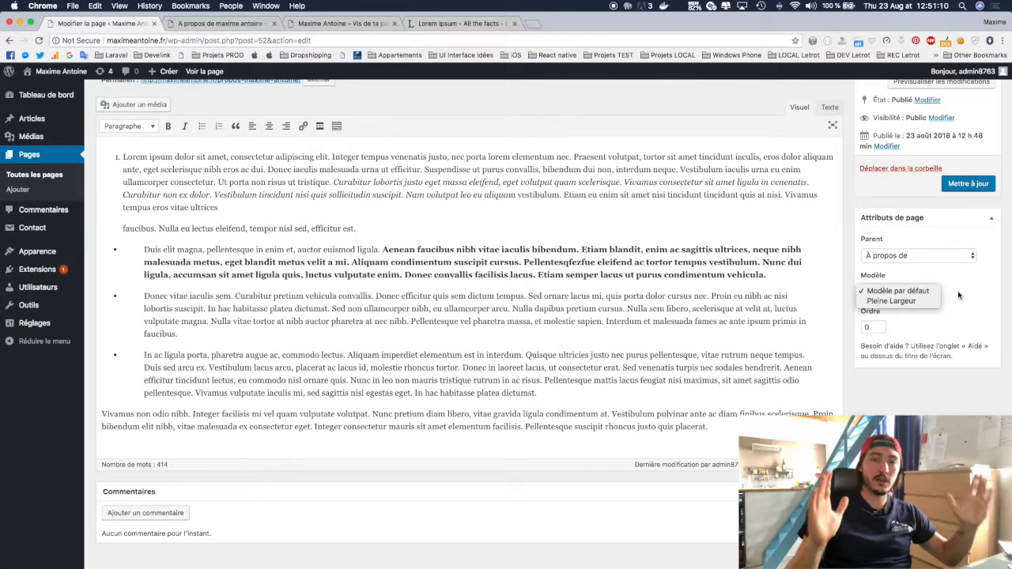
pyautogui.click(897, 291)
pyautogui.click(975, 184)
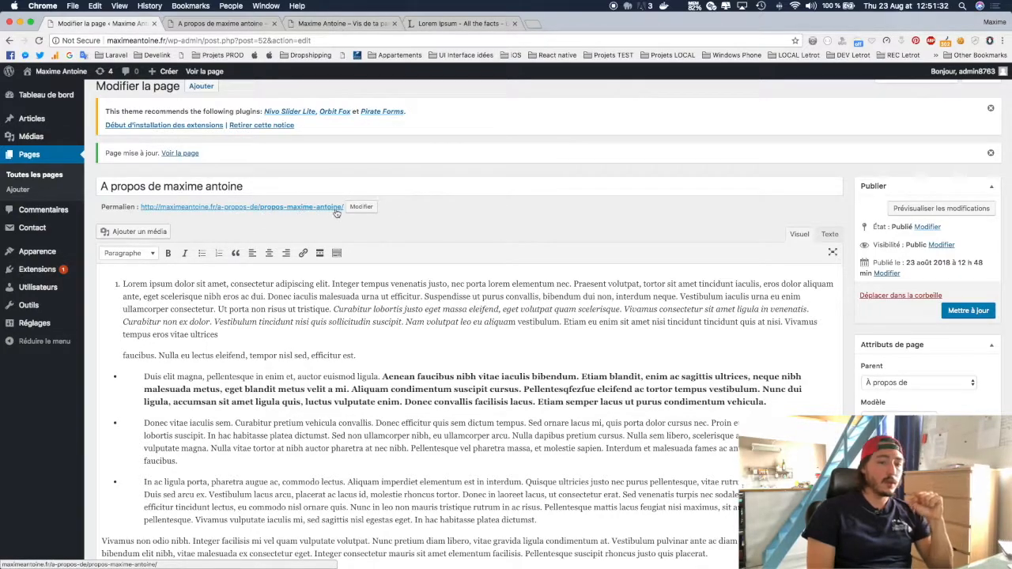
# Set the page's parent to "(pas de parent)" and update the page.
pyautogui.click(934, 386)
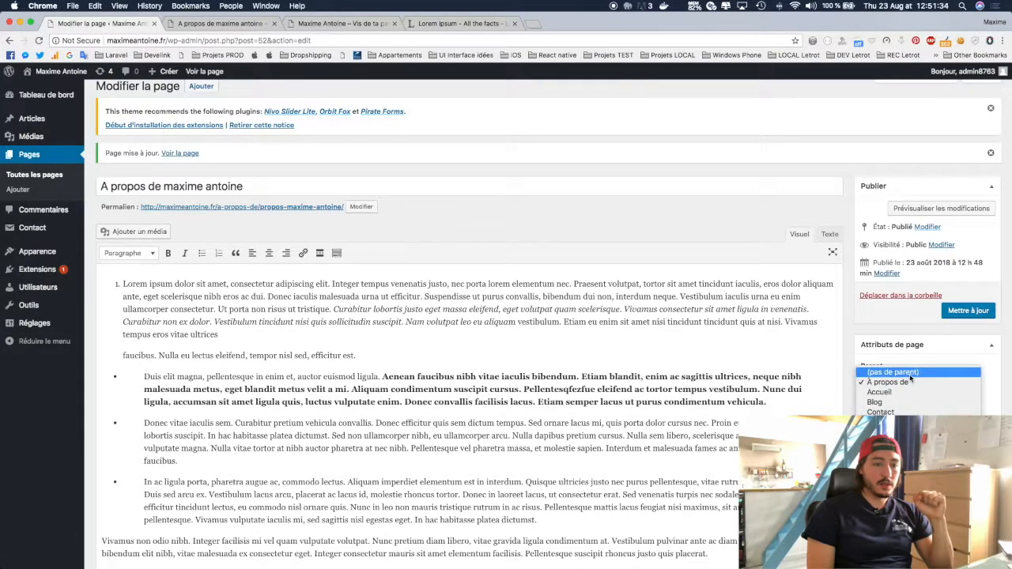
pyautogui.click(909, 374)
pyautogui.click(961, 314)
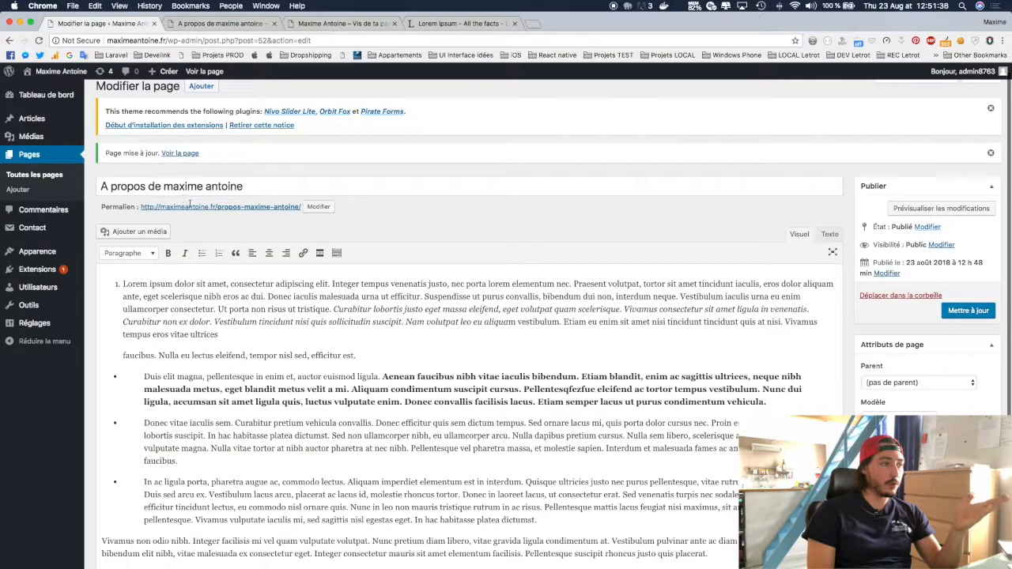
# Set the page's parent to "À propos de" again and update the page.
pyautogui.click(916, 382)
pyautogui.click(909, 395)
pyautogui.click(963, 310)
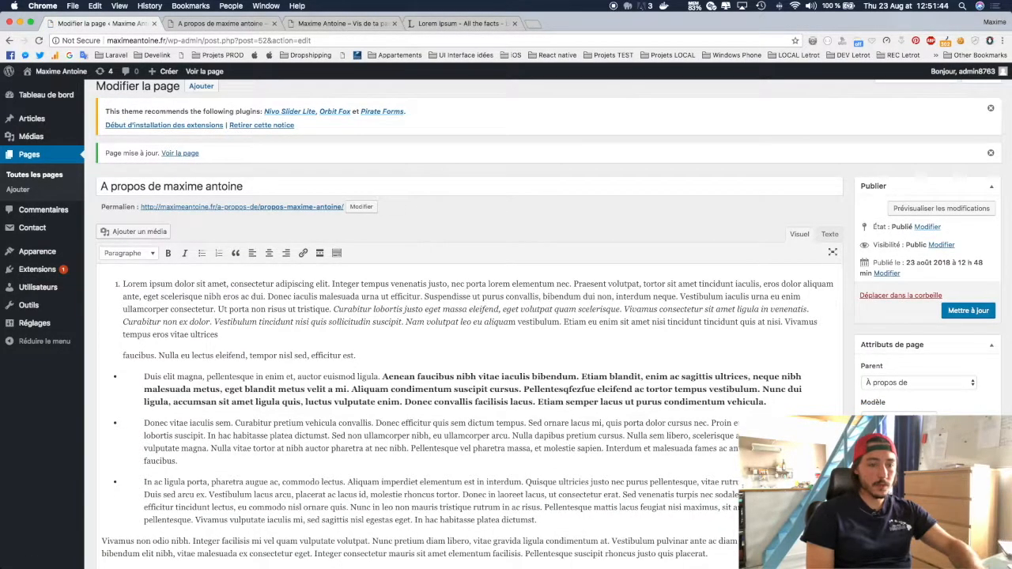
pyautogui.click(967, 310)
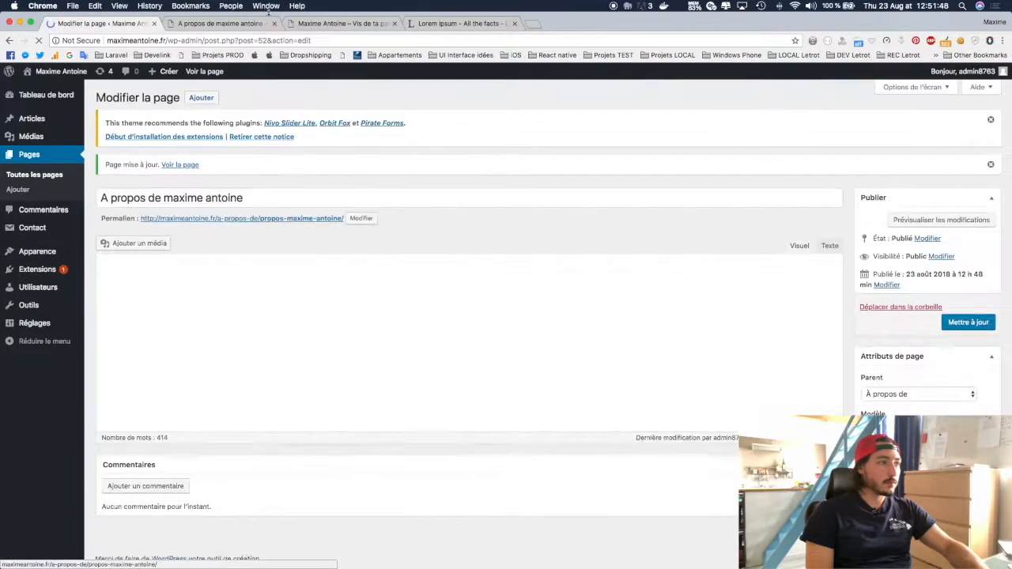
# Reload the public page at its old address, open it through its new "a-propos-de" permalink and examine the layout.
pyautogui.click(248, 27)
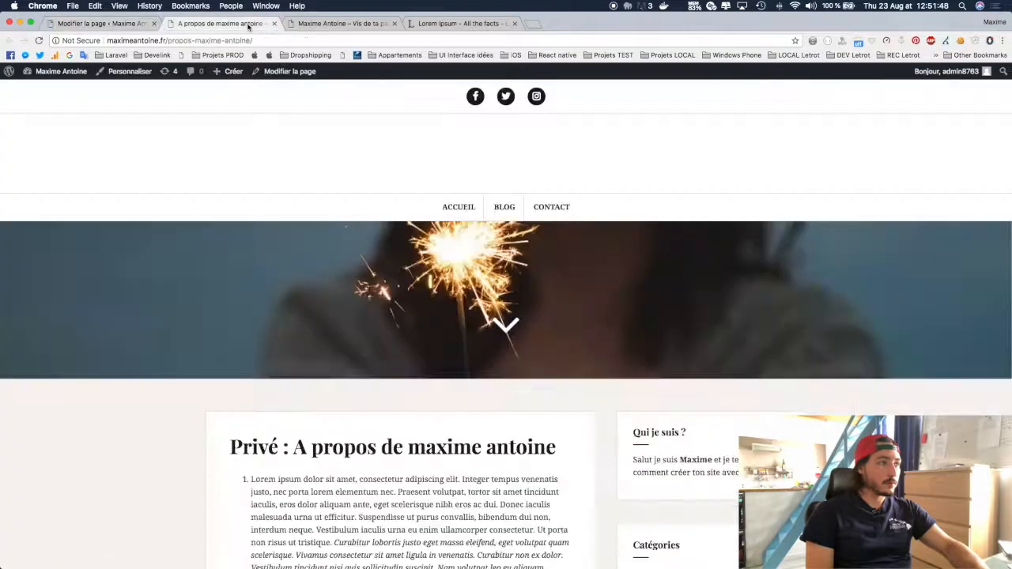
pyautogui.press('super+r')
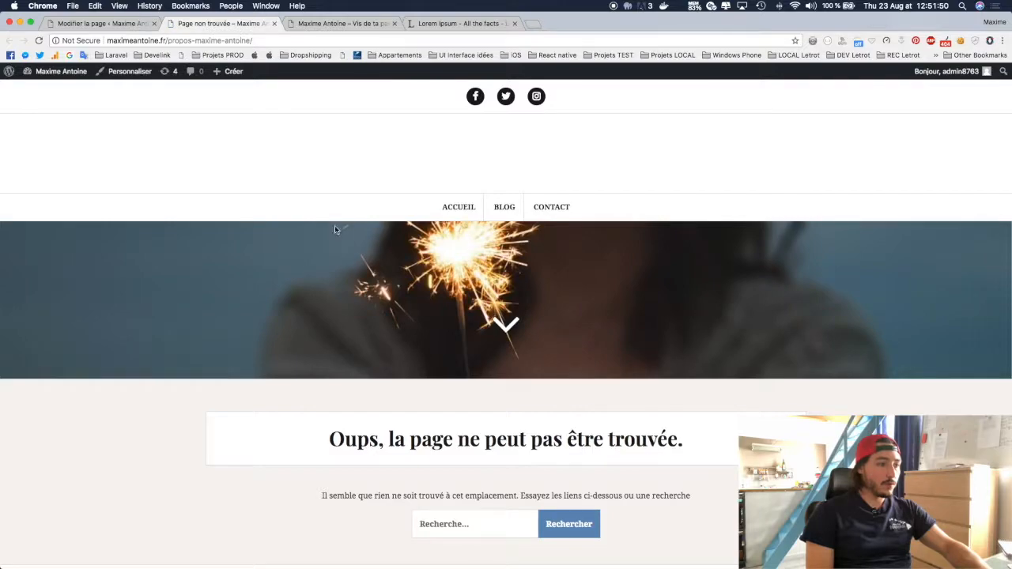
pyautogui.scroll(-1, 300, 190)
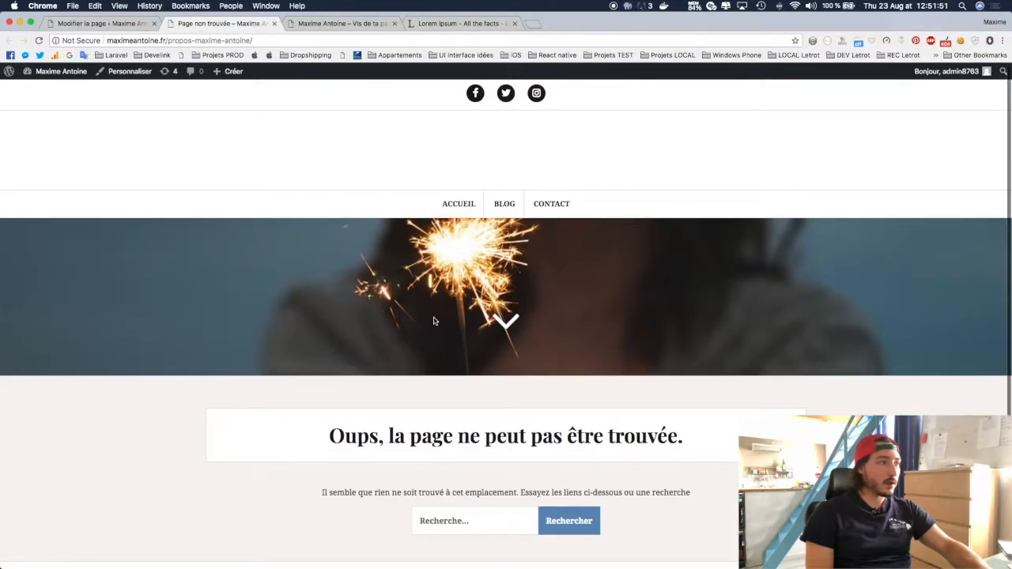
pyautogui.click(127, 27)
pyautogui.moveTo(190, 207); pyautogui.dragTo(259, 26)
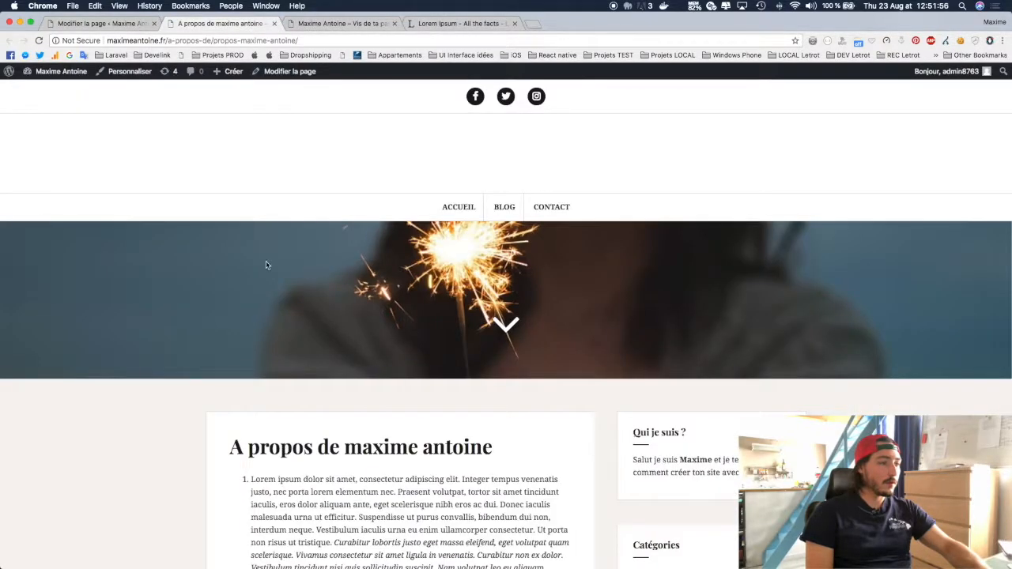
pyautogui.scroll(-10, 267, 264)
pyautogui.scroll(15, 266, 264)
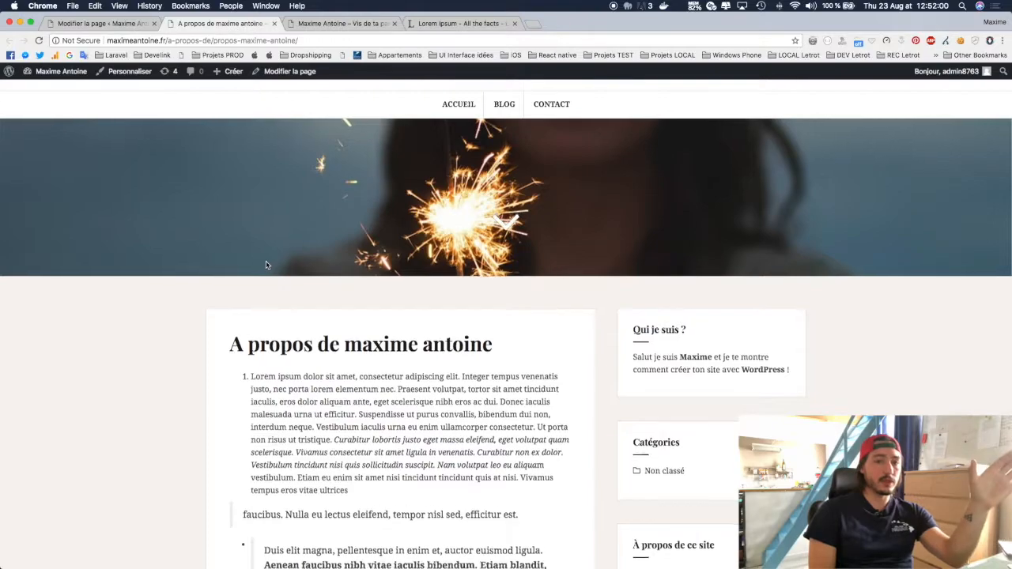
pyautogui.scroll(-3, 266, 262)
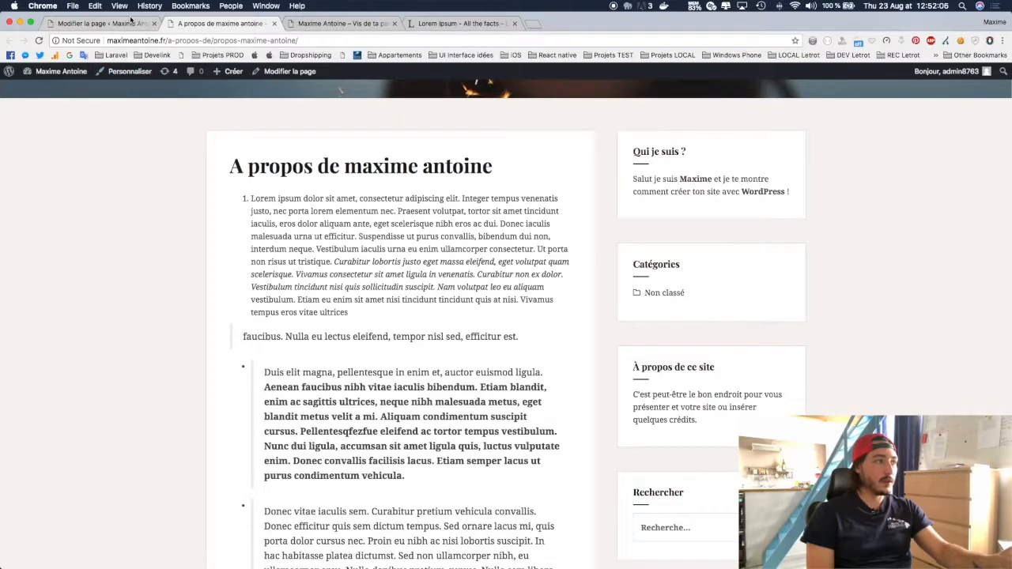
# Set the page template to "Pleine Largeur", update the page and view the layout on the public site.
pyautogui.click(111, 23)
pyautogui.click(918, 382)
pyautogui.click(909, 384)
pyautogui.click(897, 414)
pyautogui.click(967, 311)
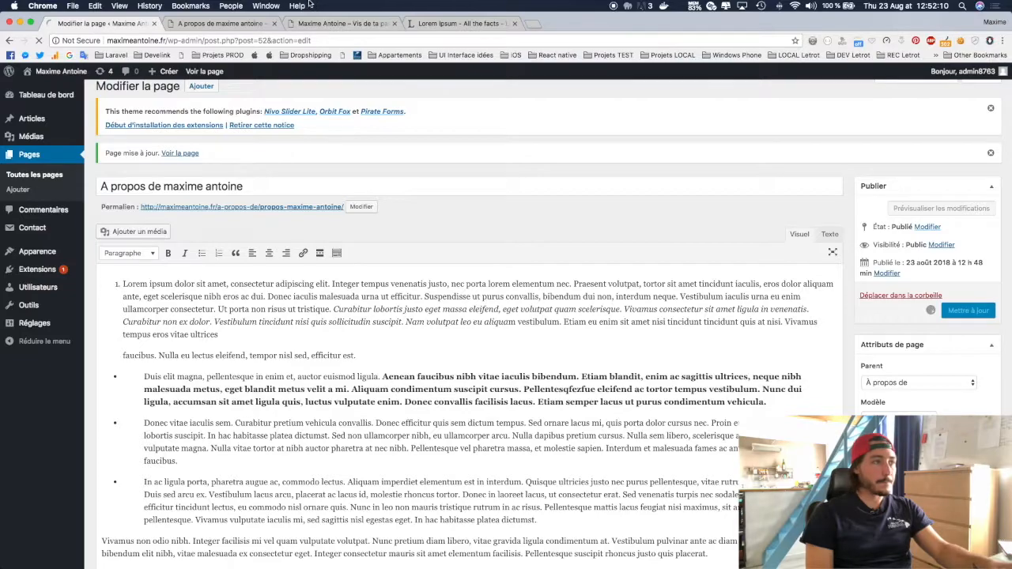
pyautogui.click(251, 26)
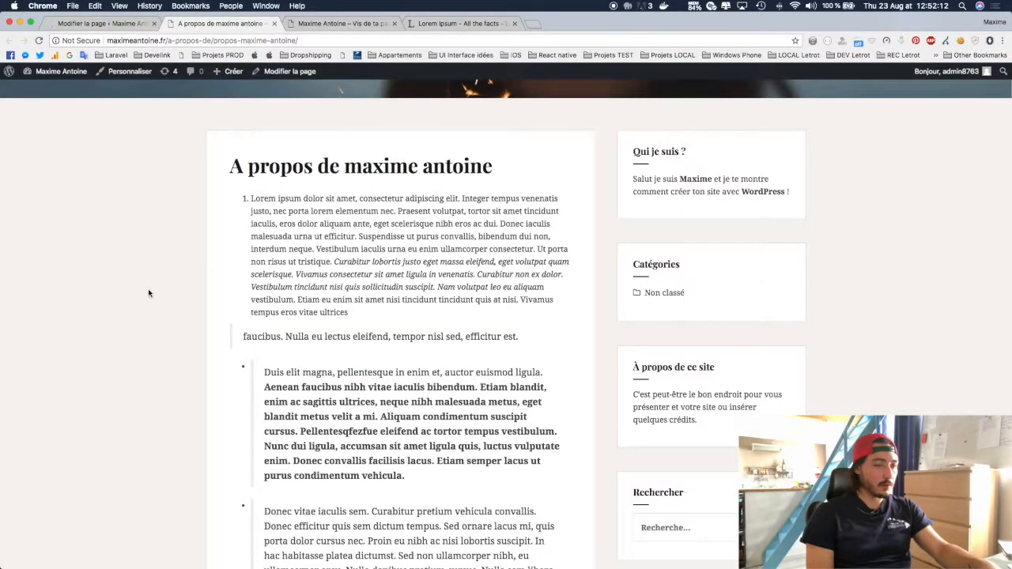
pyautogui.scroll(3, 394, 362)
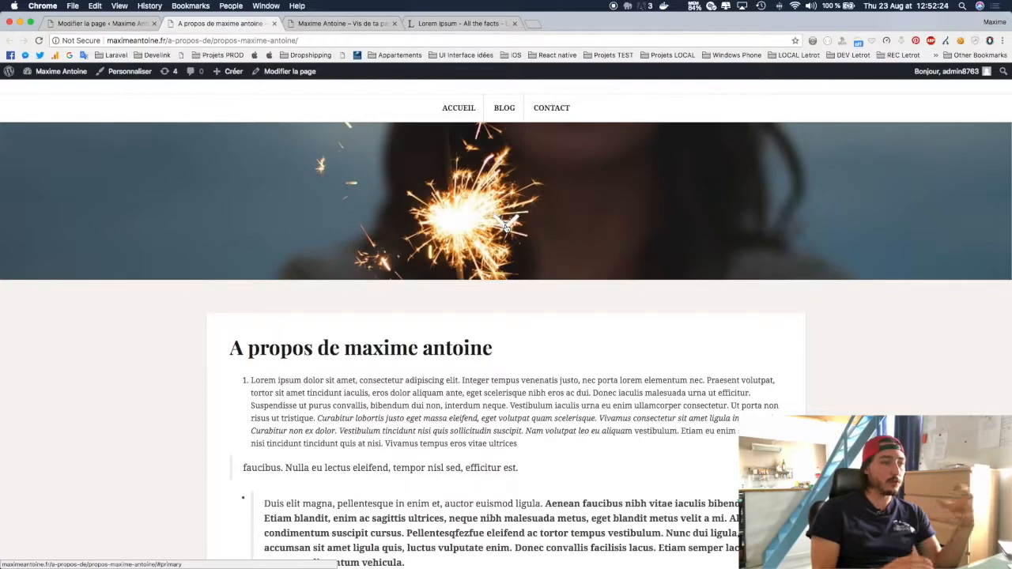
# Examine the page's "Ordre" attribute and read the "Attributs de page" help topic, closing the help when done.
pyautogui.click(119, 23)
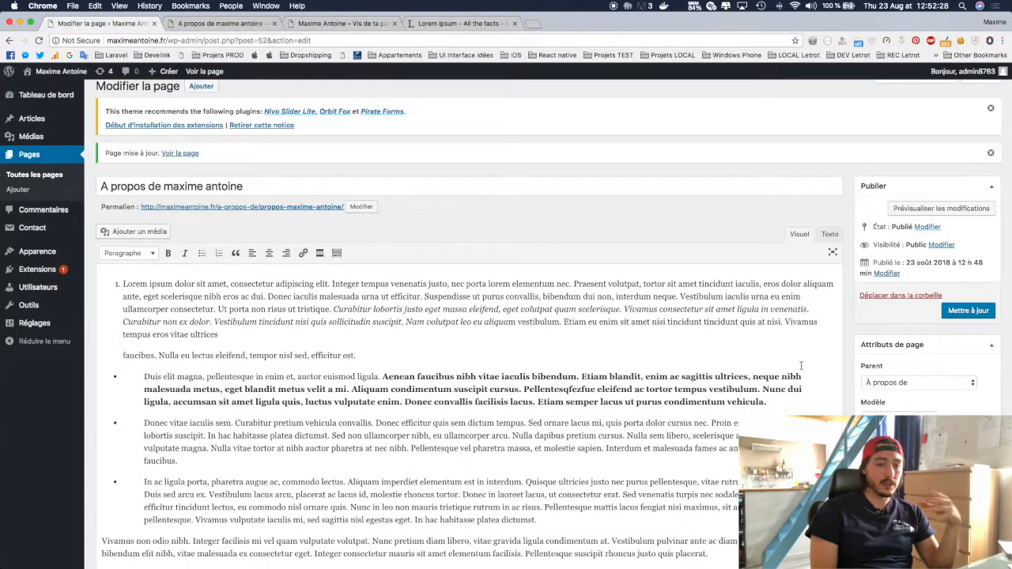
pyautogui.scroll(-4, 799, 365)
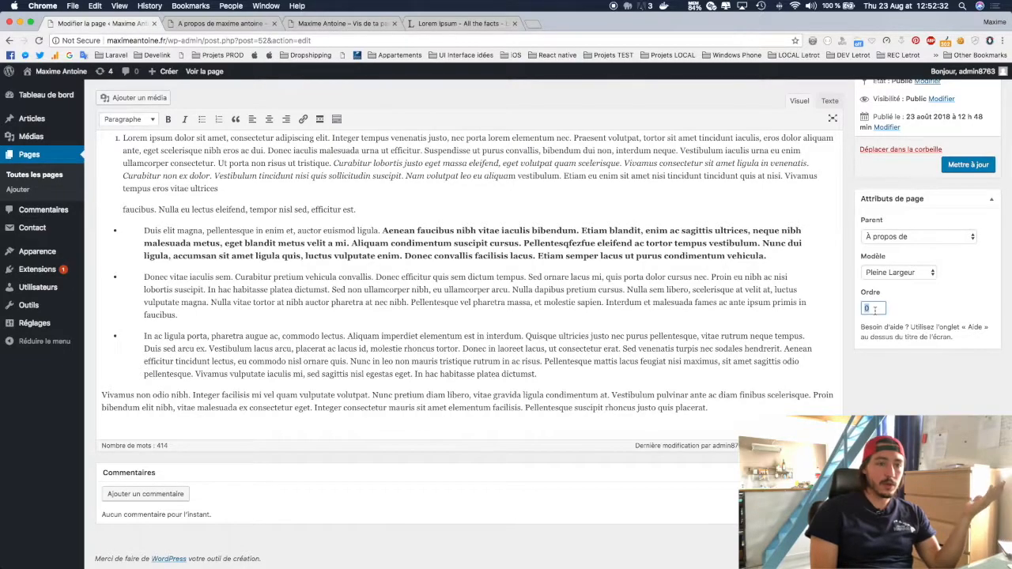
pyautogui.scroll(5, 989, 118)
pyautogui.click(985, 89)
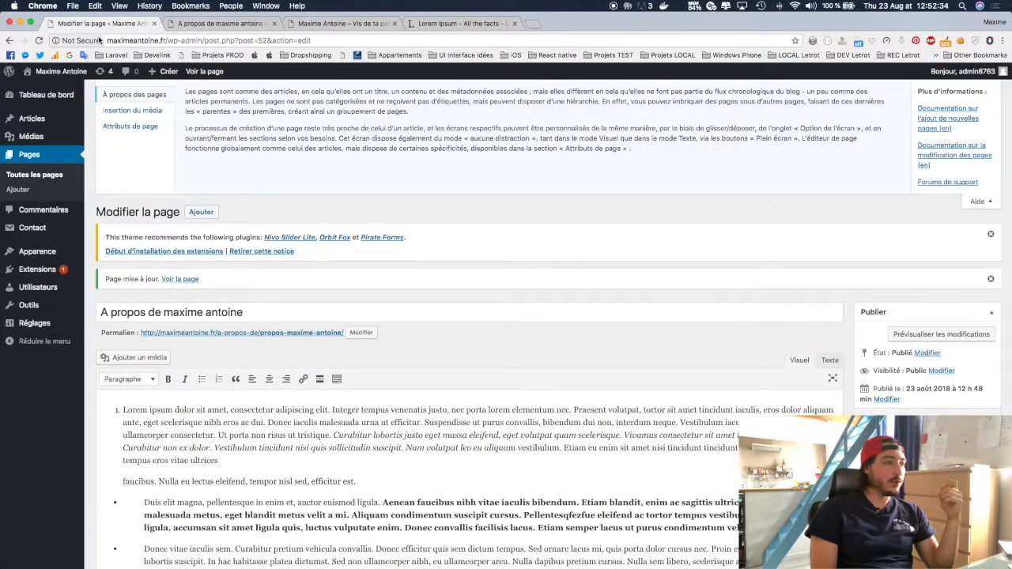
pyautogui.click(122, 126)
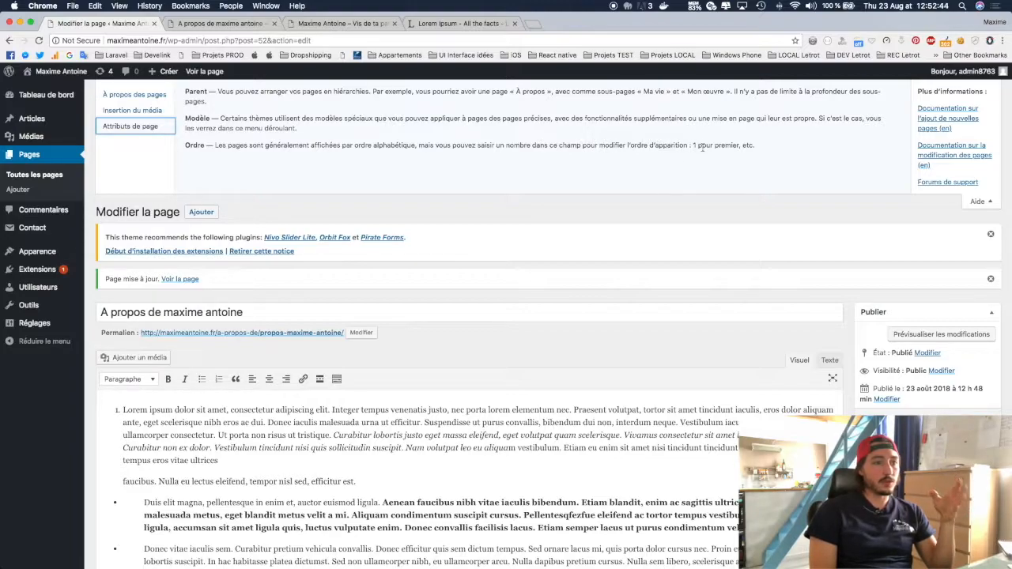
pyautogui.scroll(-5, 826, 265)
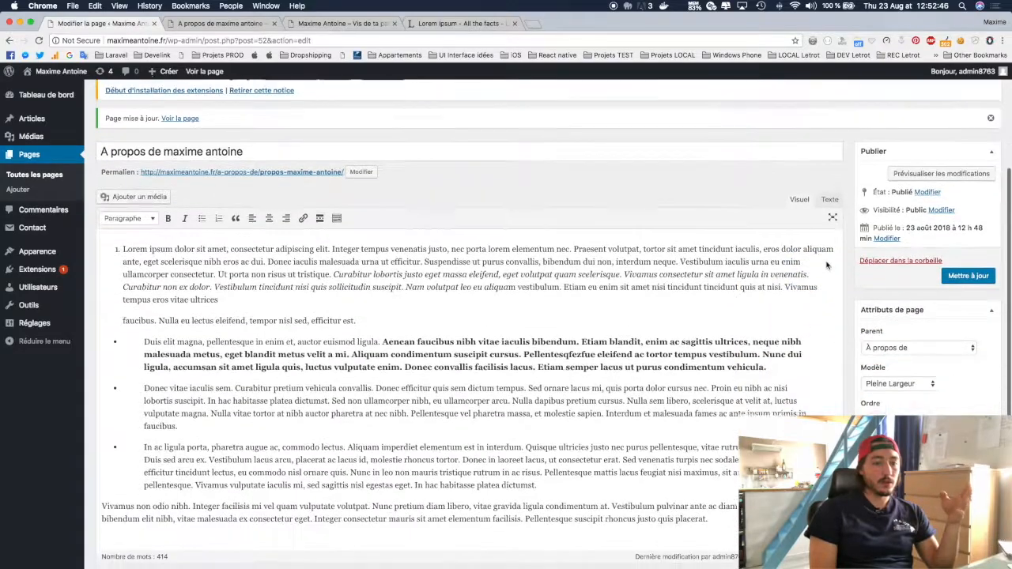
pyautogui.scroll(2, 874, 406)
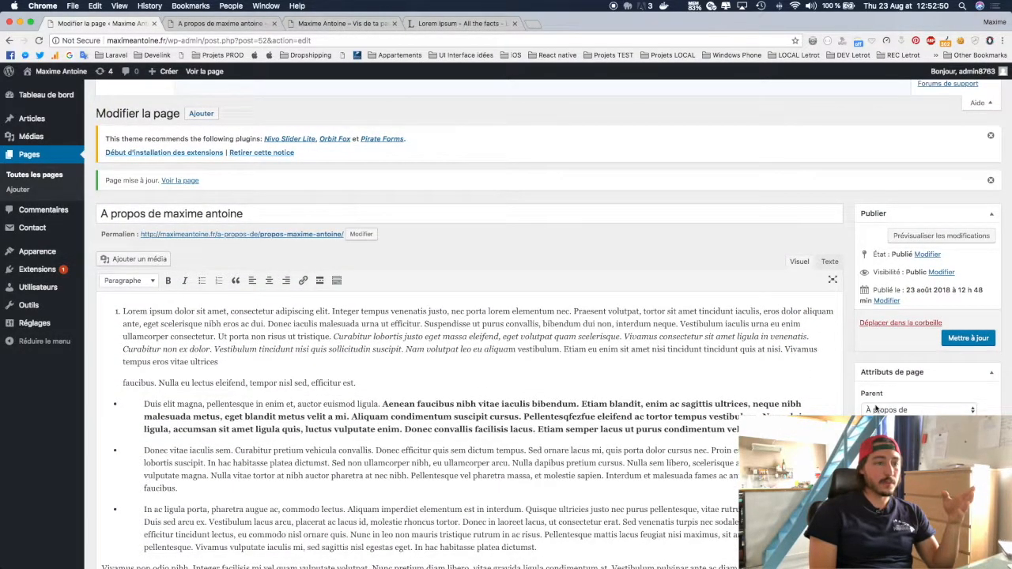
pyautogui.scroll(3, 446, 212)
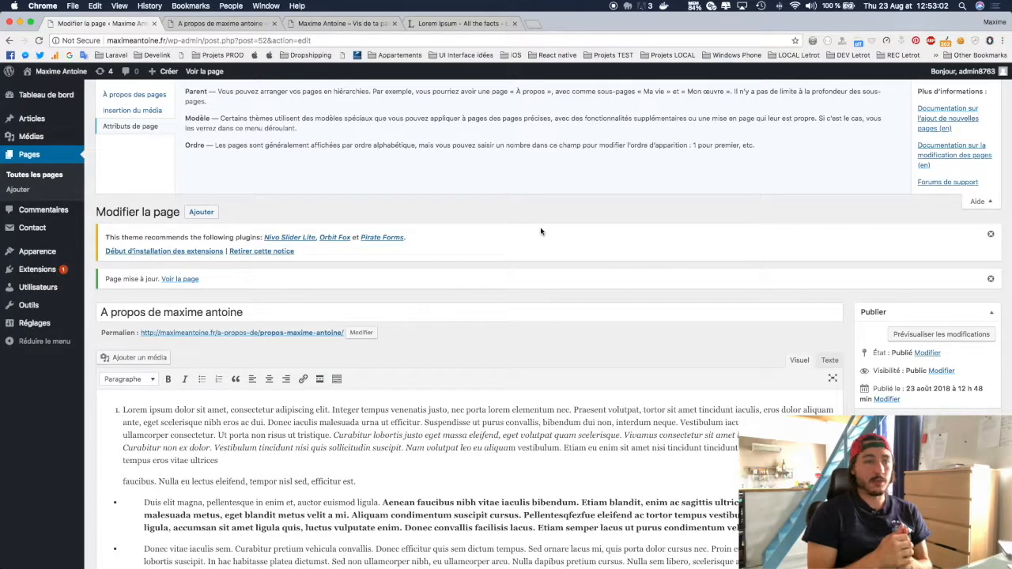
pyautogui.scroll(-6, 219, 224)
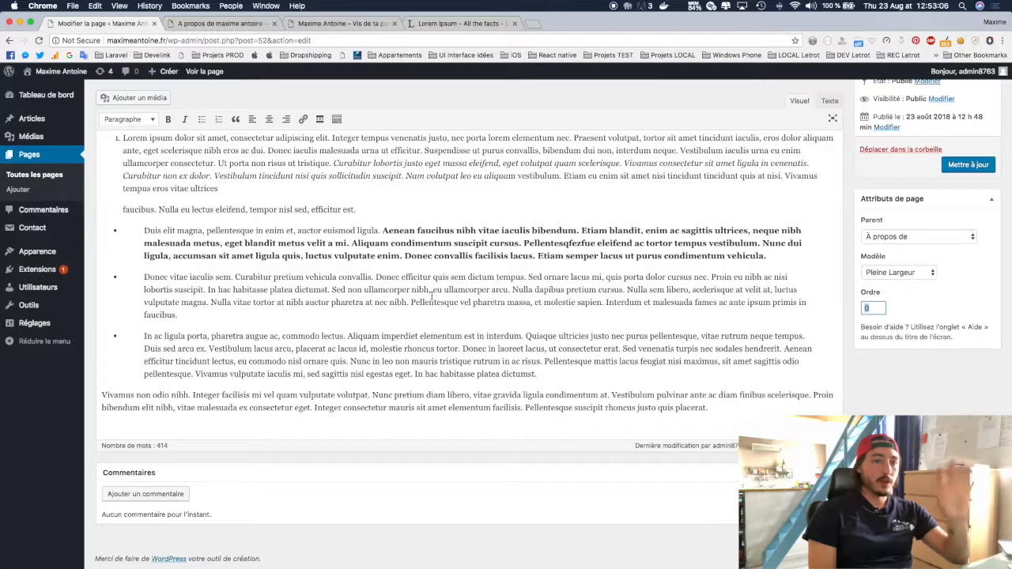
pyautogui.press('Return')
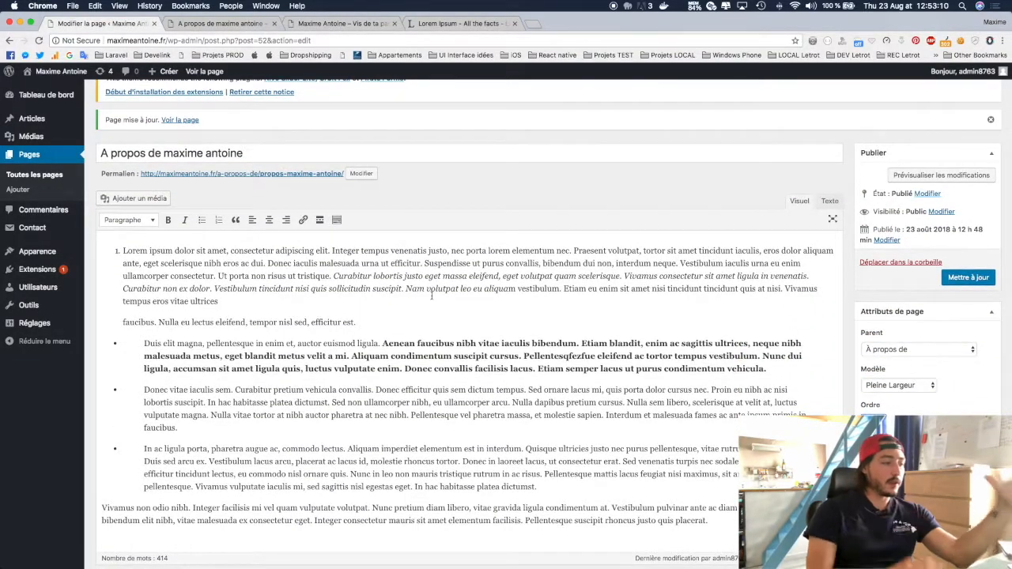
pyautogui.scroll(2, 431, 294)
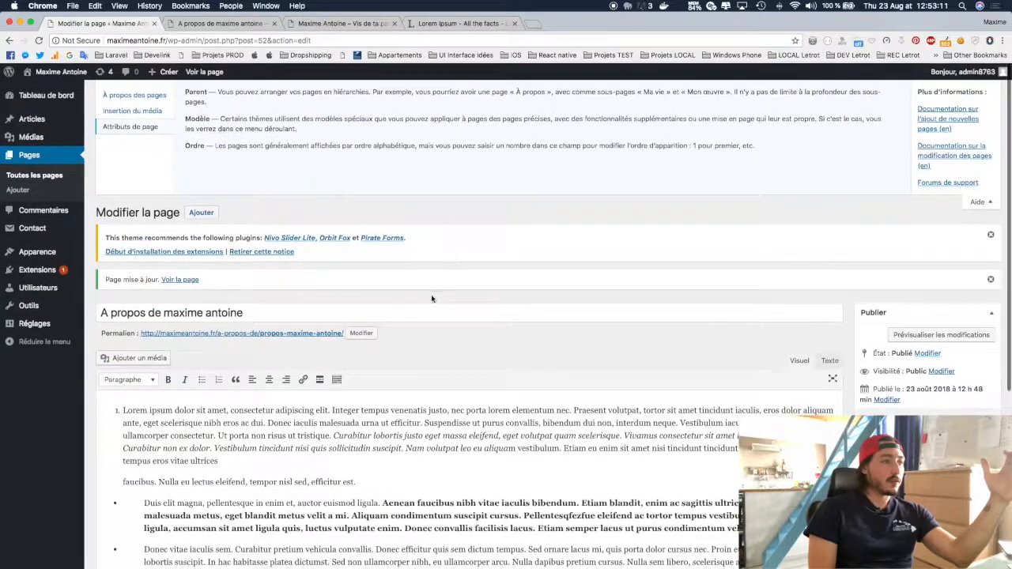
pyautogui.click(977, 200)
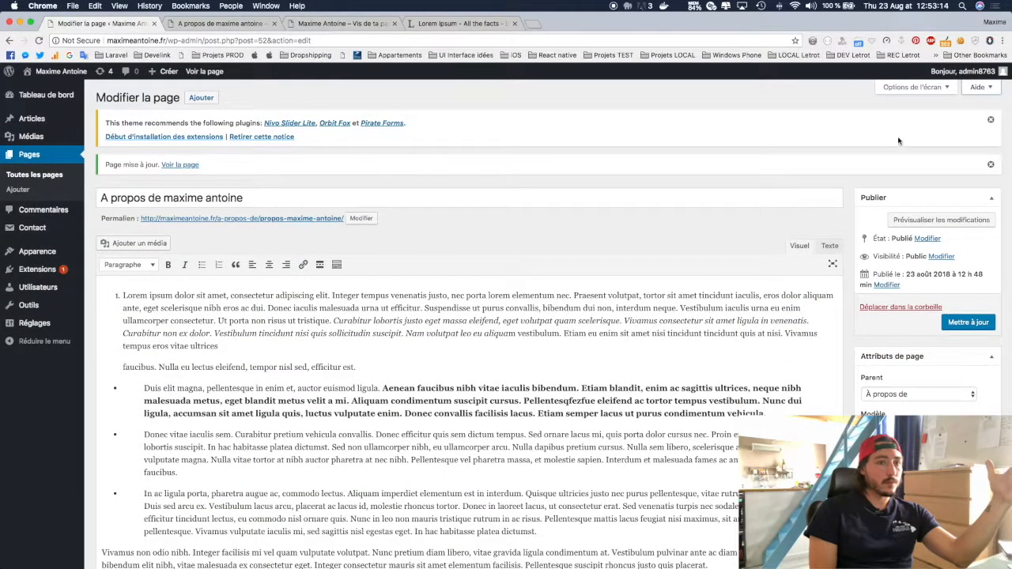
# Enable the "Image mise en avant", "Champs personnalisés", "Discussion", "Slug" and "Auteur" sections in the editor's screen options.
pyautogui.click(899, 92)
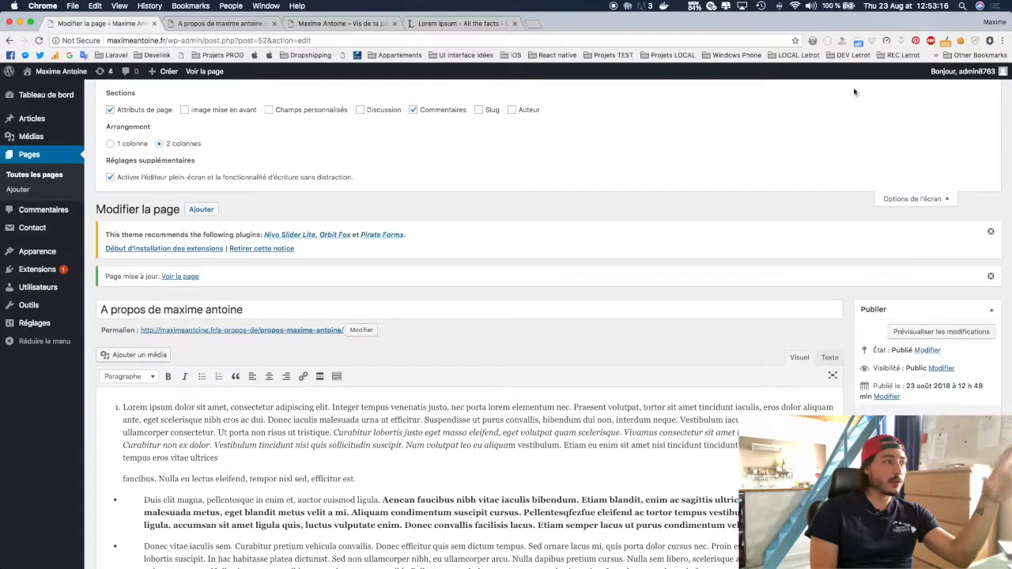
pyautogui.click(184, 110)
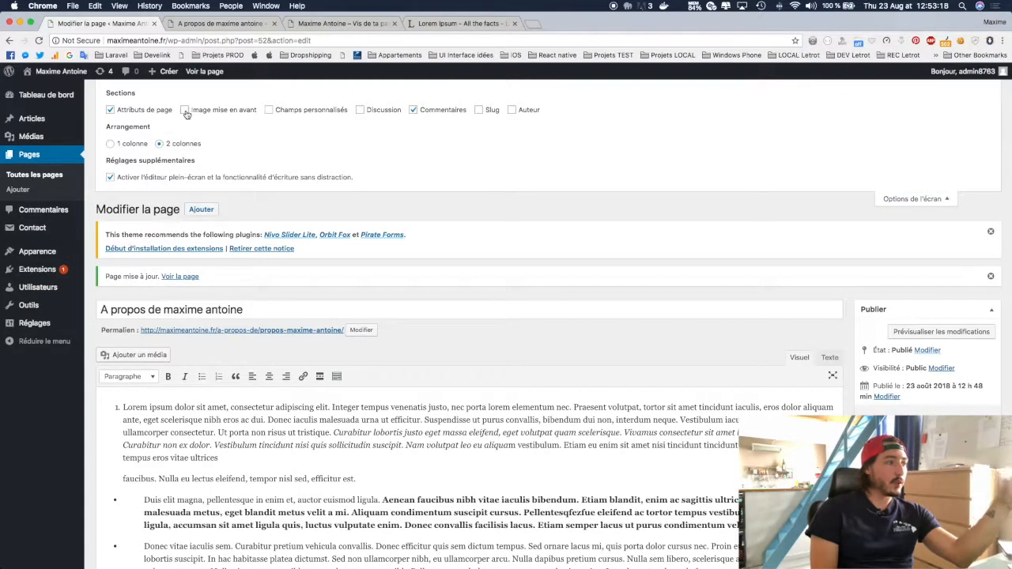
pyautogui.click(269, 110)
pyautogui.click(360, 110)
pyautogui.click(479, 110)
pyautogui.click(518, 112)
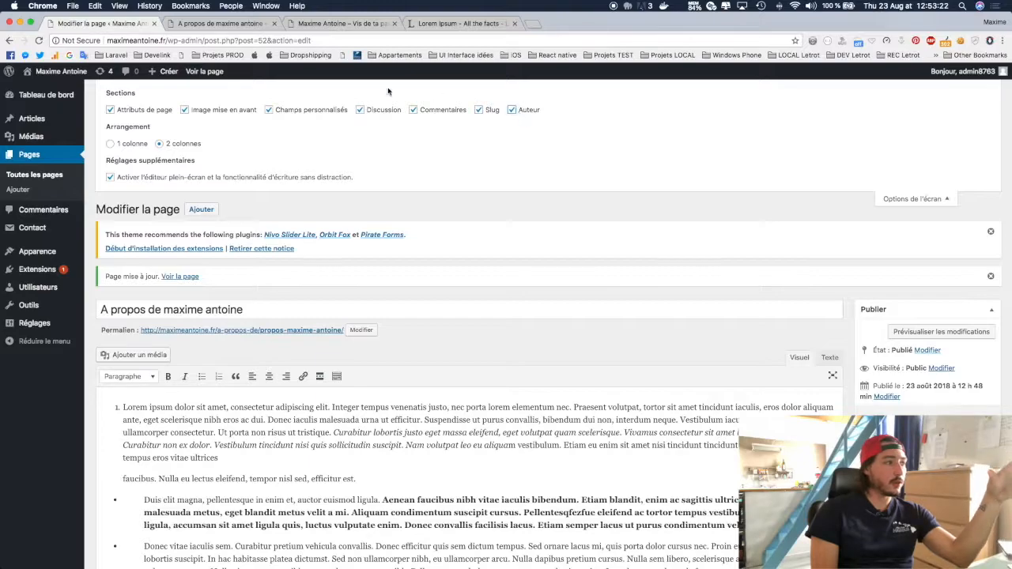
# Try the one-column arrangement for the page editor and examine how its sections are laid out.
pyautogui.click(130, 143)
pyautogui.scroll(-15, 645, 290)
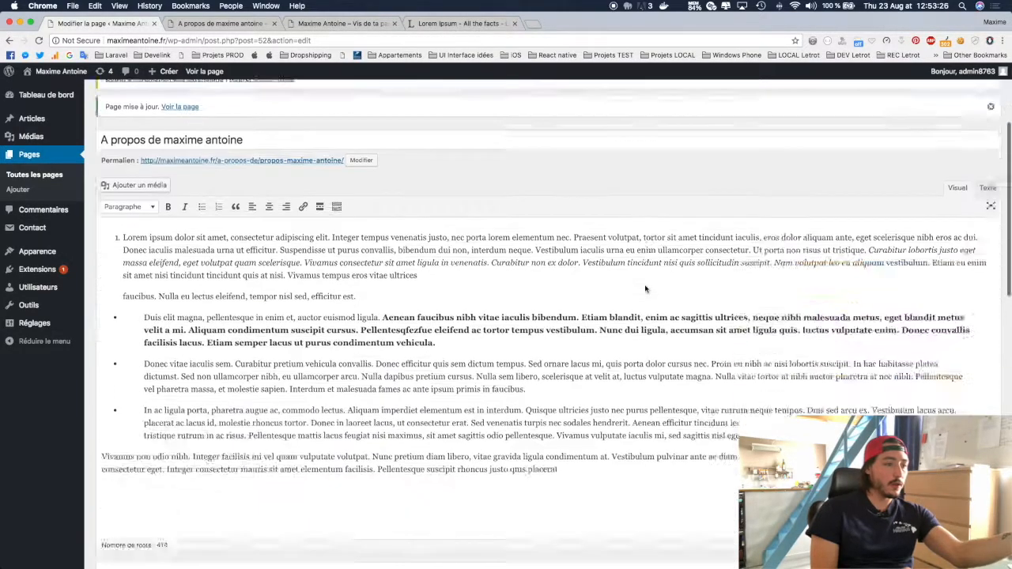
pyautogui.scroll(4, 645, 289)
pyautogui.scroll(-5, 645, 290)
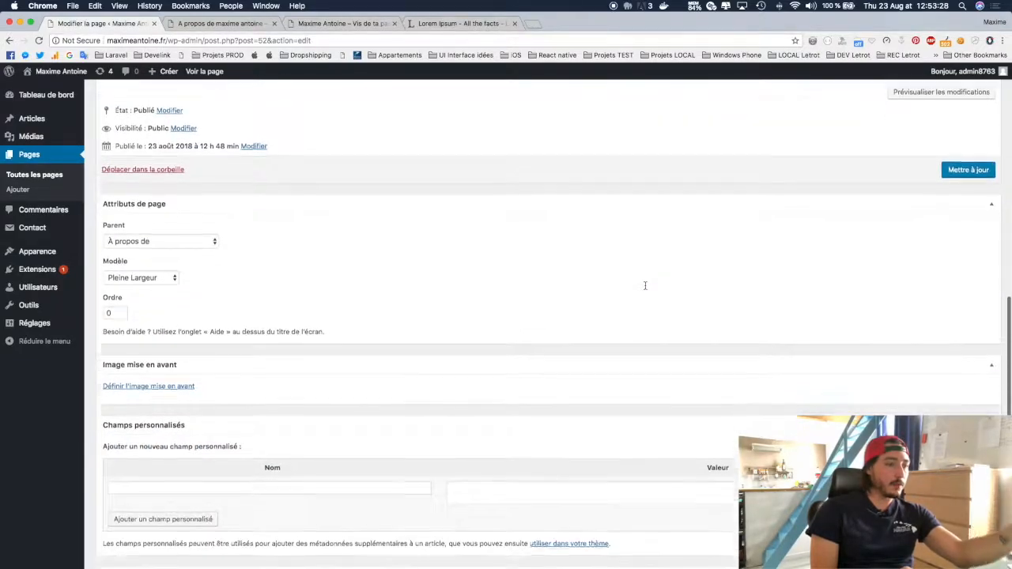
pyautogui.scroll(15, 644, 287)
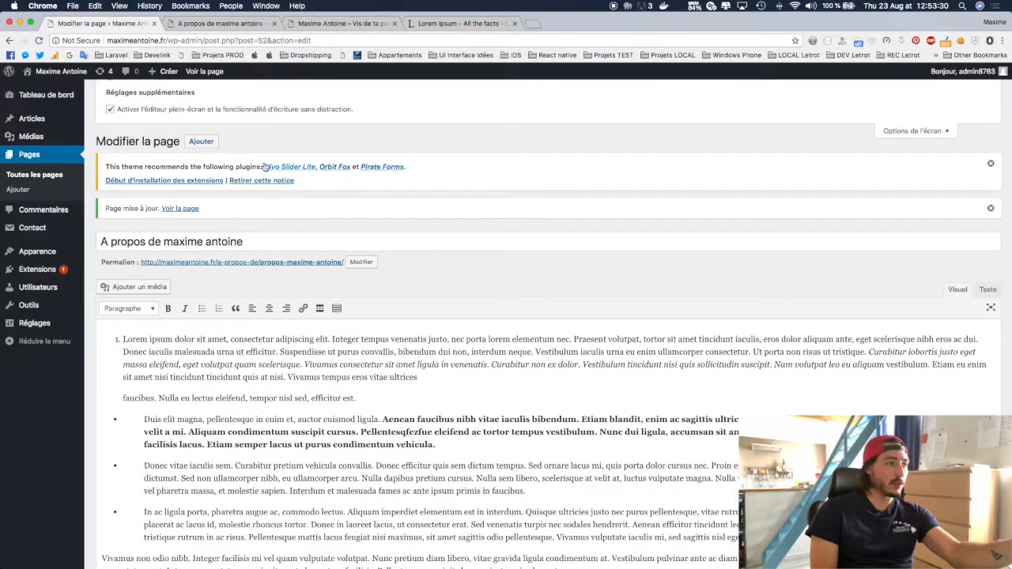
# Set the editor back to the "2 colonnes" arrangement and close the screen options.
pyautogui.scroll(2, 179, 127)
pyautogui.click(160, 147)
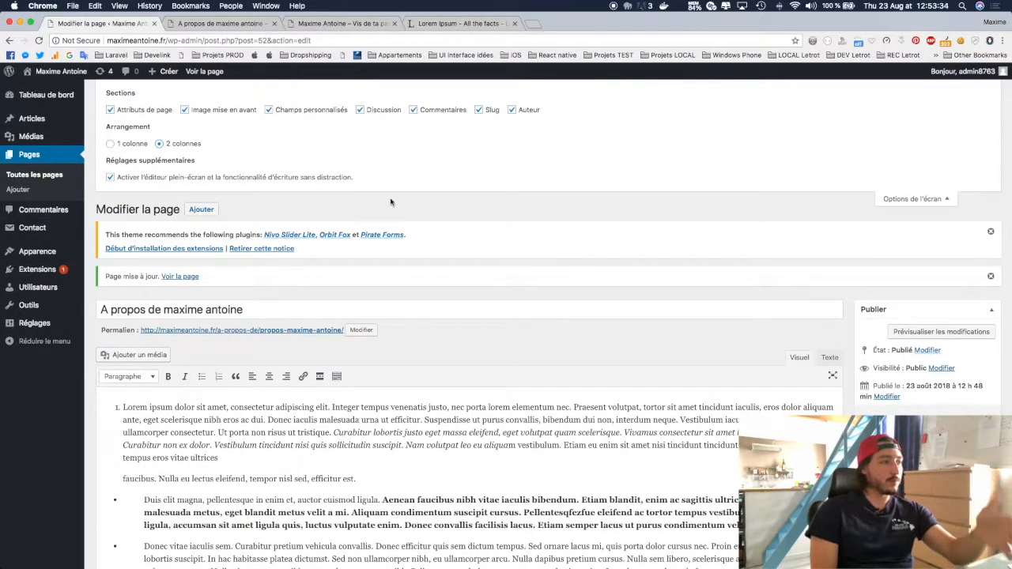
pyautogui.click(890, 203)
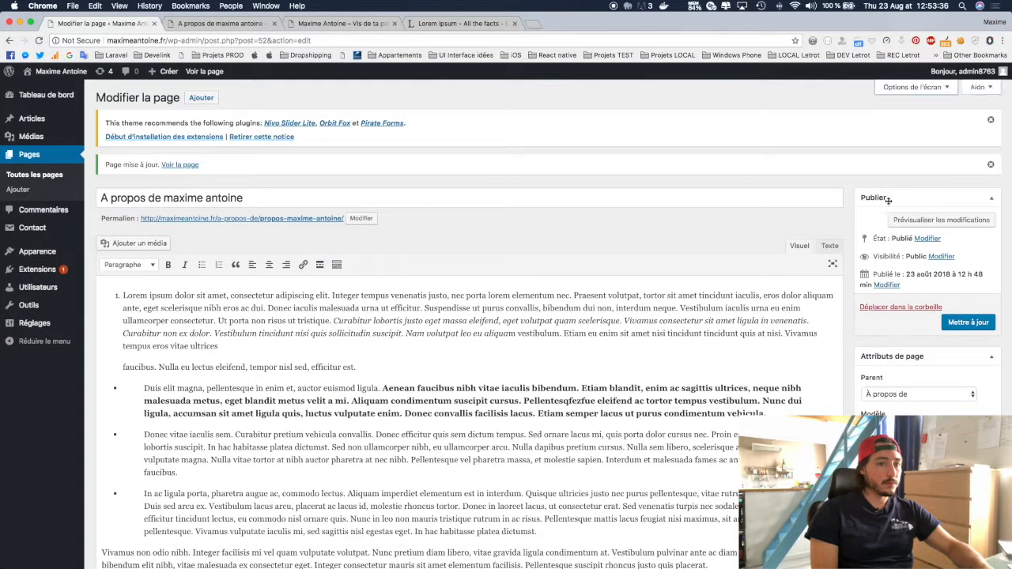
# Add a custom field named "Champs perso" with the value "Valeur du champs perso" to the page.
pyautogui.scroll(-10, 623, 299)
pyautogui.scroll(5, 623, 299)
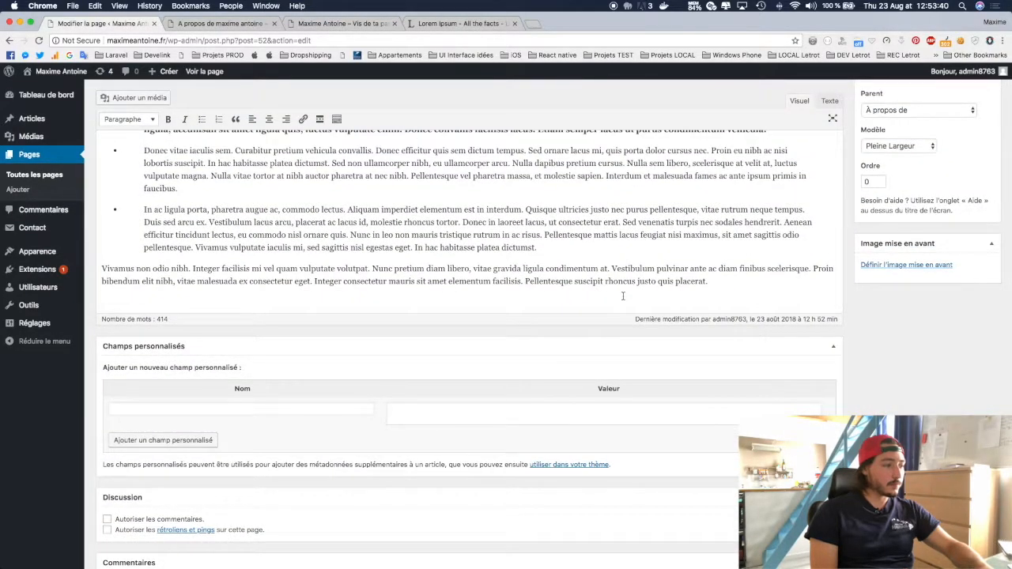
pyautogui.scroll(2, 623, 296)
pyautogui.scroll(-5, 608, 292)
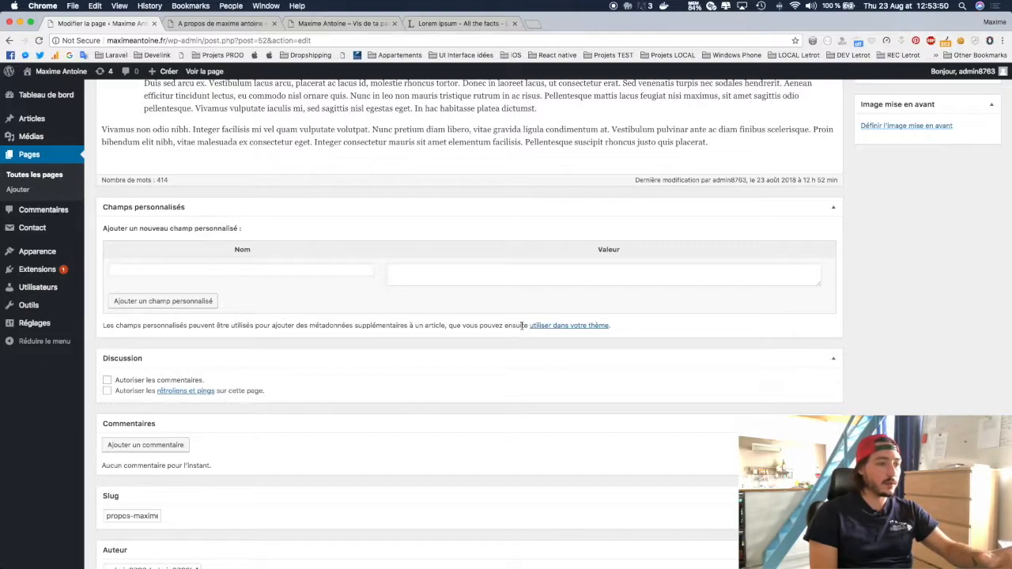
pyautogui.click(253, 268)
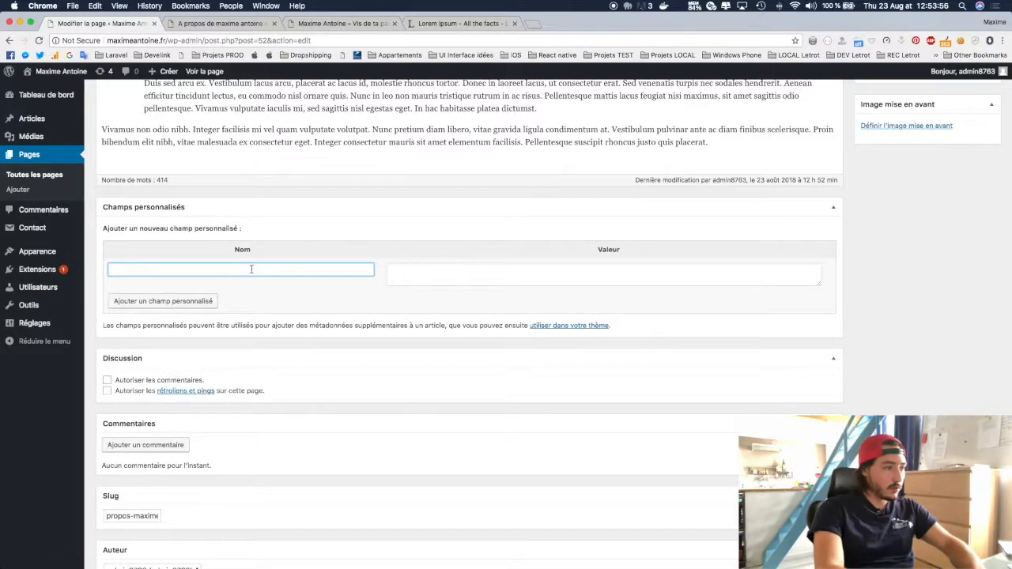
pyautogui.write('Champs perso')
pyautogui.press('Tab')
pyautogui.write('Valeur dy ')
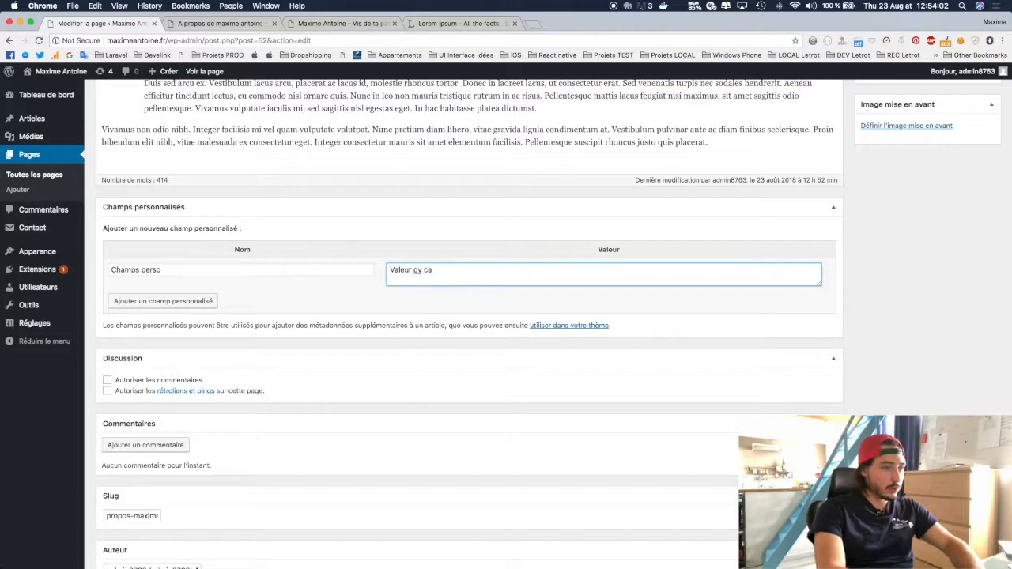
pyautogui.write('champs pe')
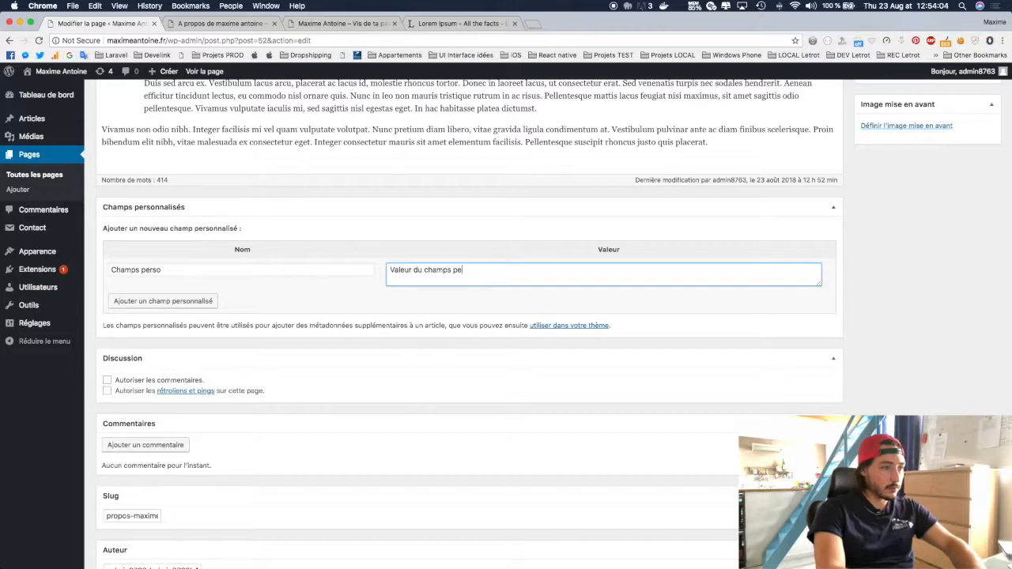
pyautogui.write('rso')
pyautogui.click(174, 301)
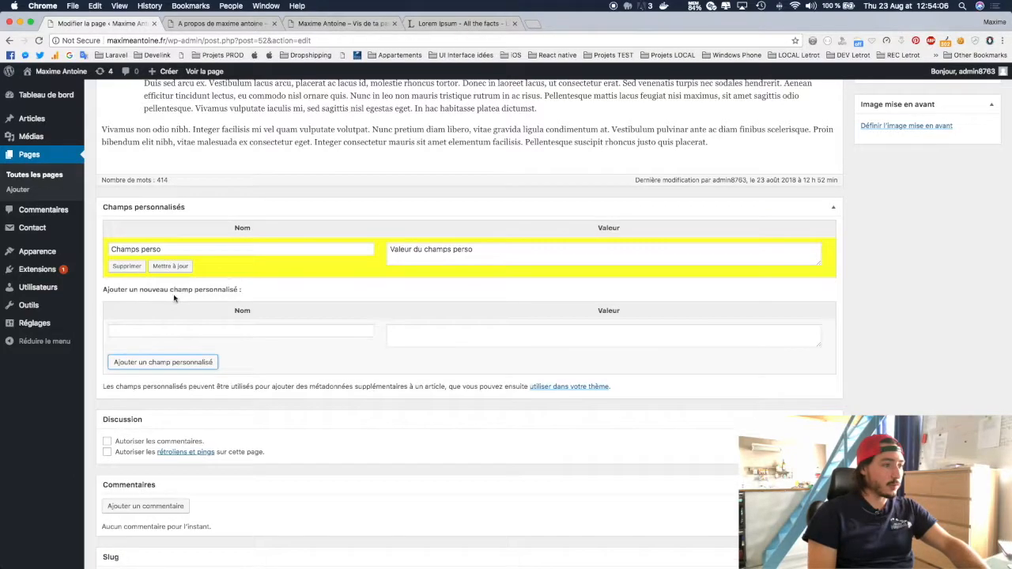
# Update the page with its new custom field and switch to the public page.
pyautogui.scroll(15, 1010, 283)
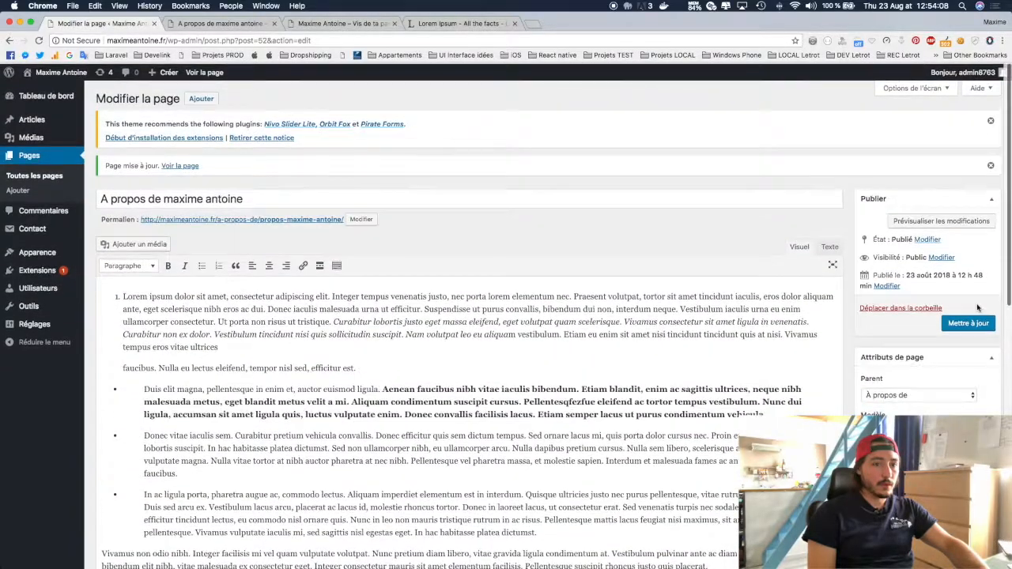
pyautogui.click(970, 323)
pyautogui.click(220, 23)
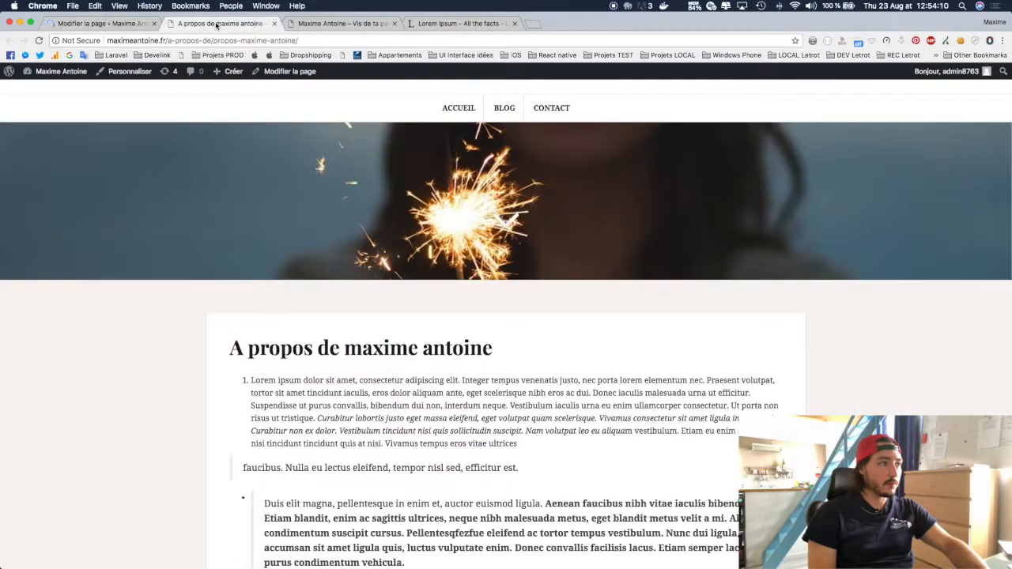
# Open the public page's source code and search it for "cham", then clear the search text.
pyautogui.rightClick(104, 424)
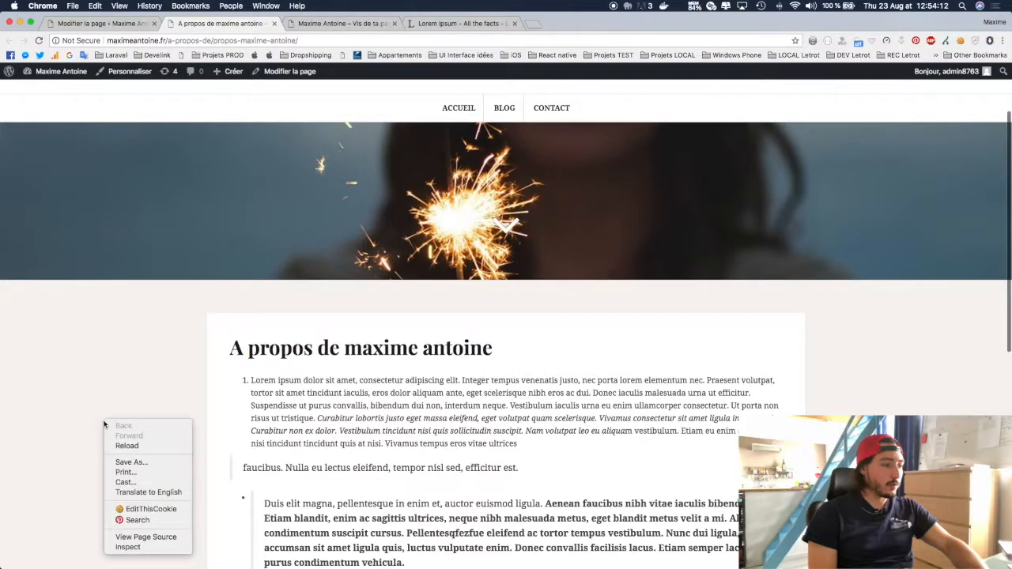
pyautogui.click(133, 537)
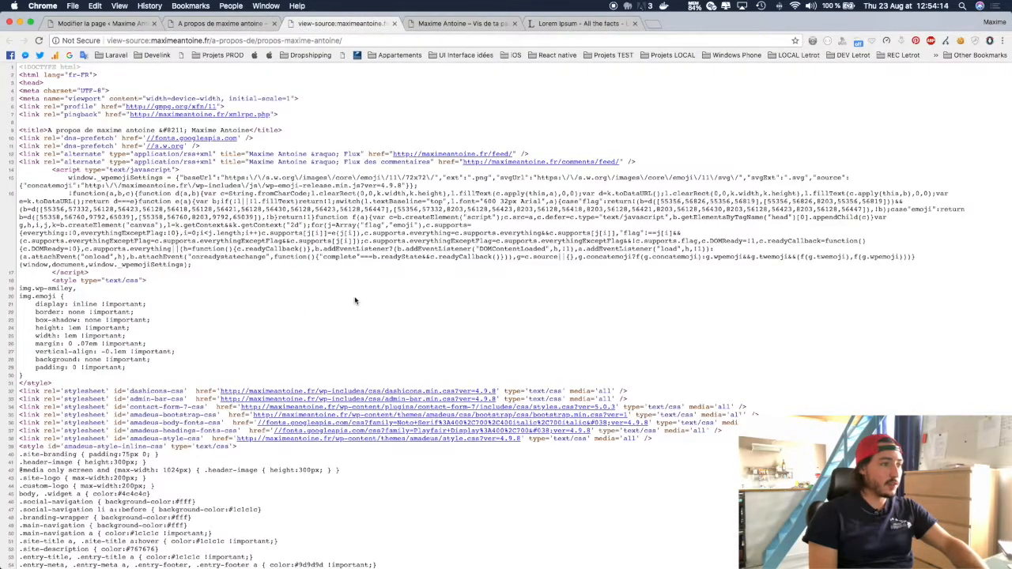
pyautogui.press('super+f')
pyautogui.write('cham')
pyautogui.scroll(-15, 295, 326)
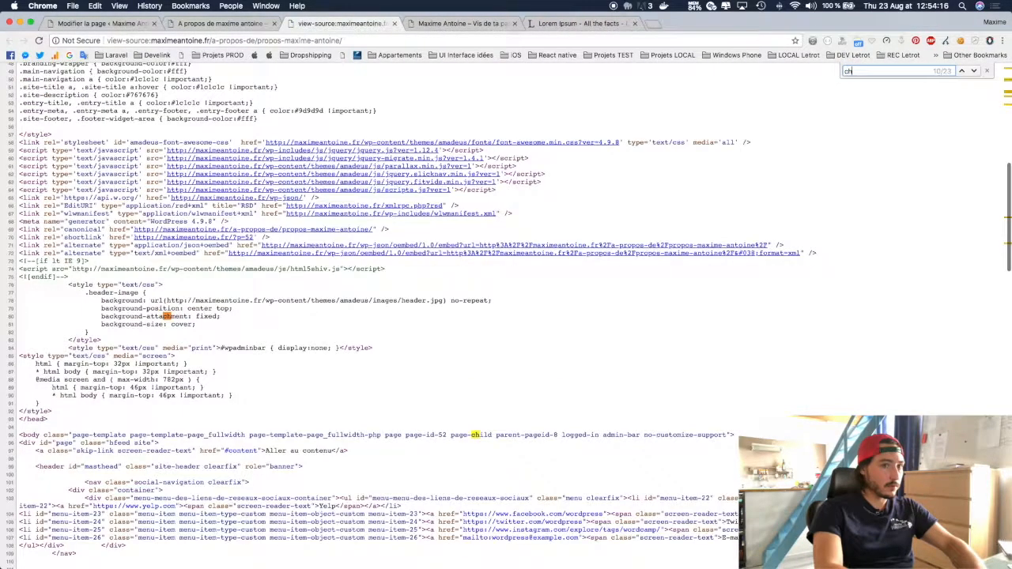
pyautogui.press('super+a')
pyautogui.press('BackSpace')
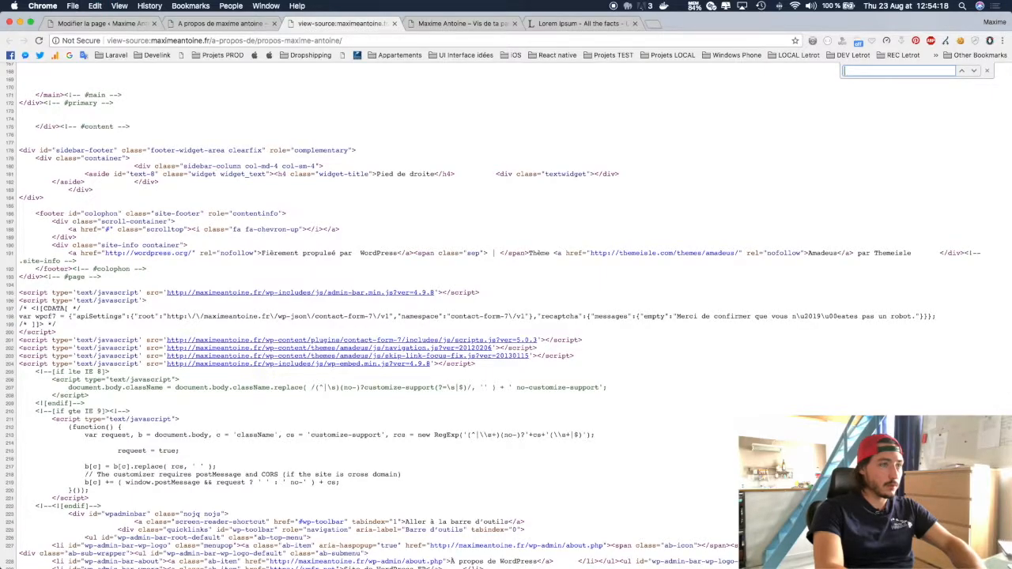
pyautogui.scroll(15, 108, 449)
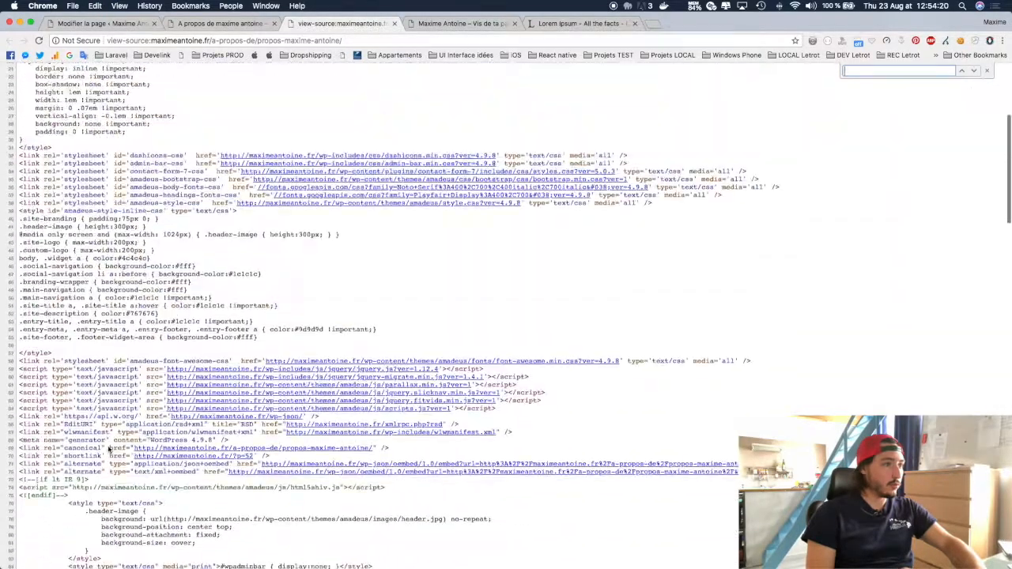
# Return to the public page, look through its content and search it for "Champs".
pyautogui.click(209, 23)
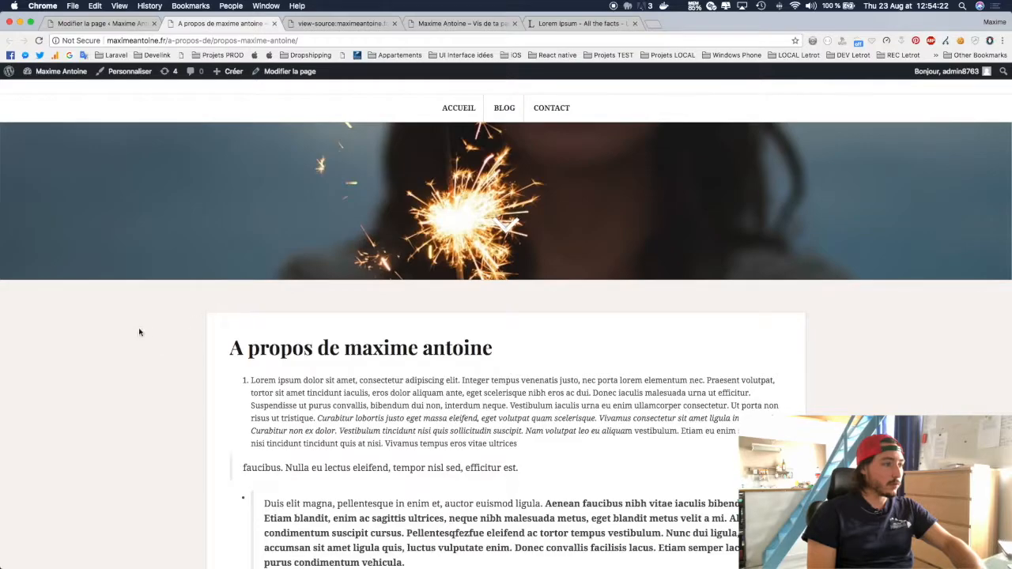
pyautogui.scroll(-10, 135, 333)
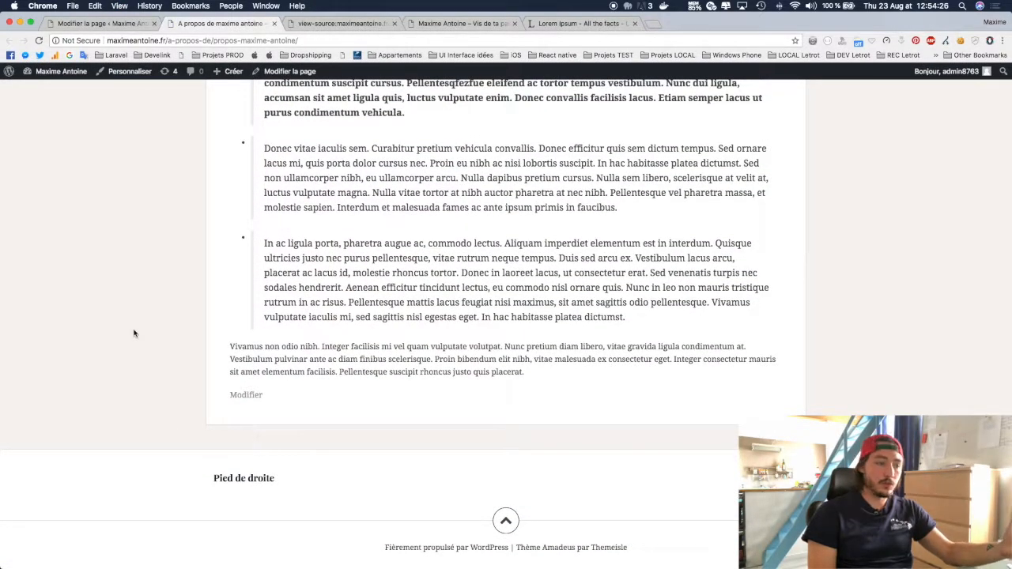
pyautogui.scroll(10, 381, 393)
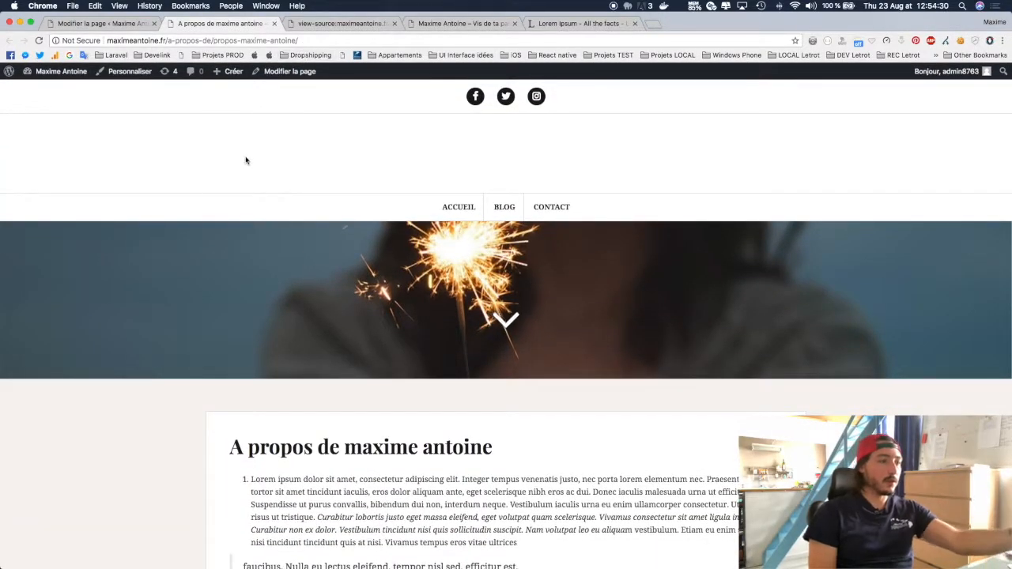
pyautogui.scroll(-3, 246, 158)
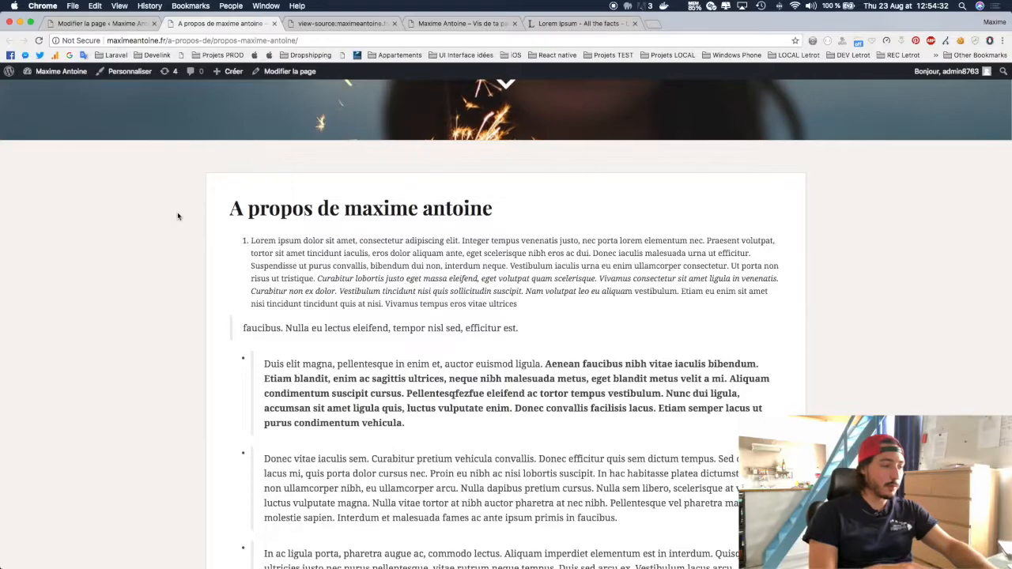
pyautogui.press('super+f')
pyautogui.write('Champs')
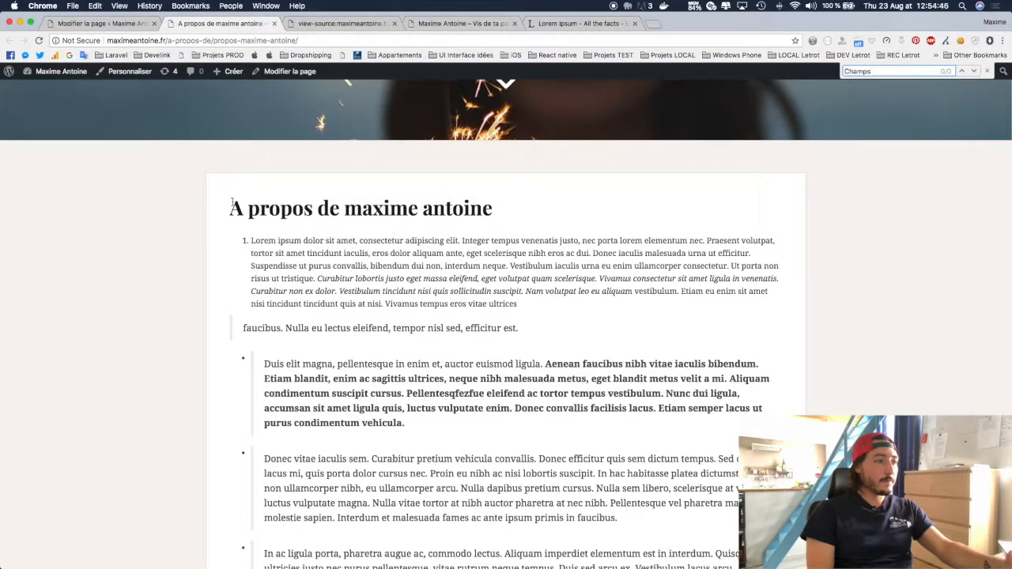
pyautogui.scroll(-5, 153, 249)
pyautogui.scroll(5, 153, 249)
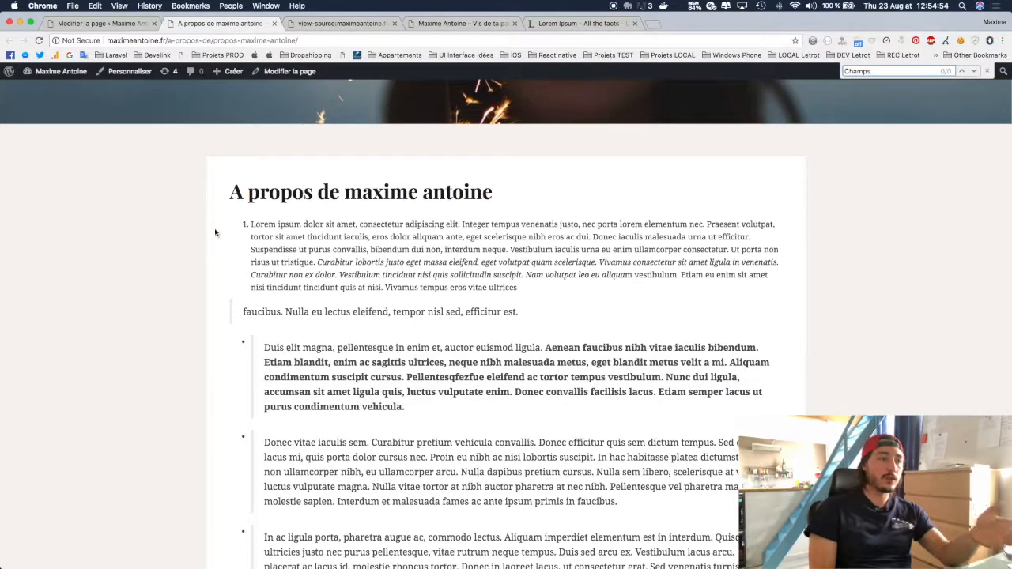
pyautogui.scroll(-5, 215, 232)
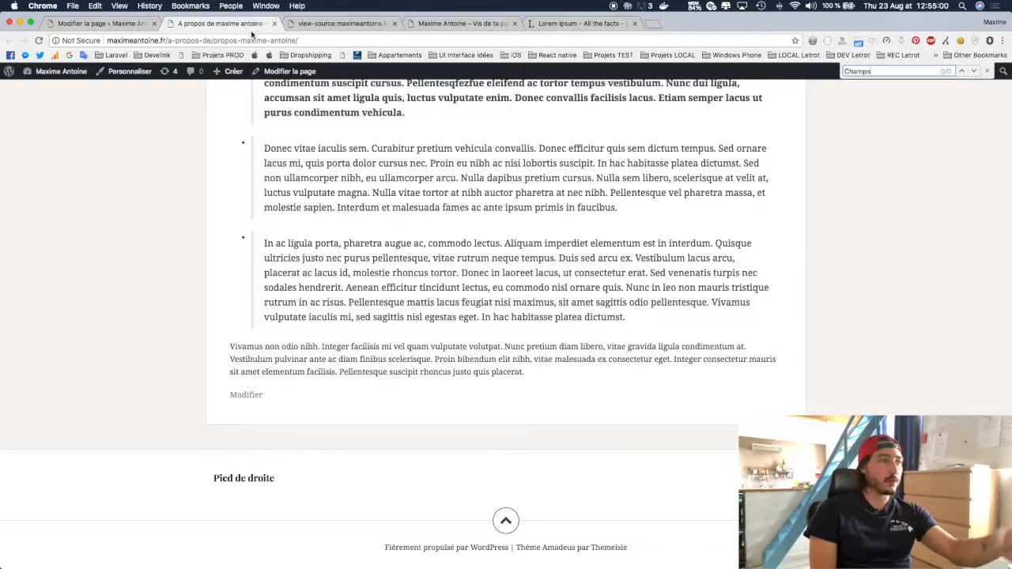
# Return to the page editor and examine the saved custom field and the name choices for a new one.
pyautogui.click(100, 23)
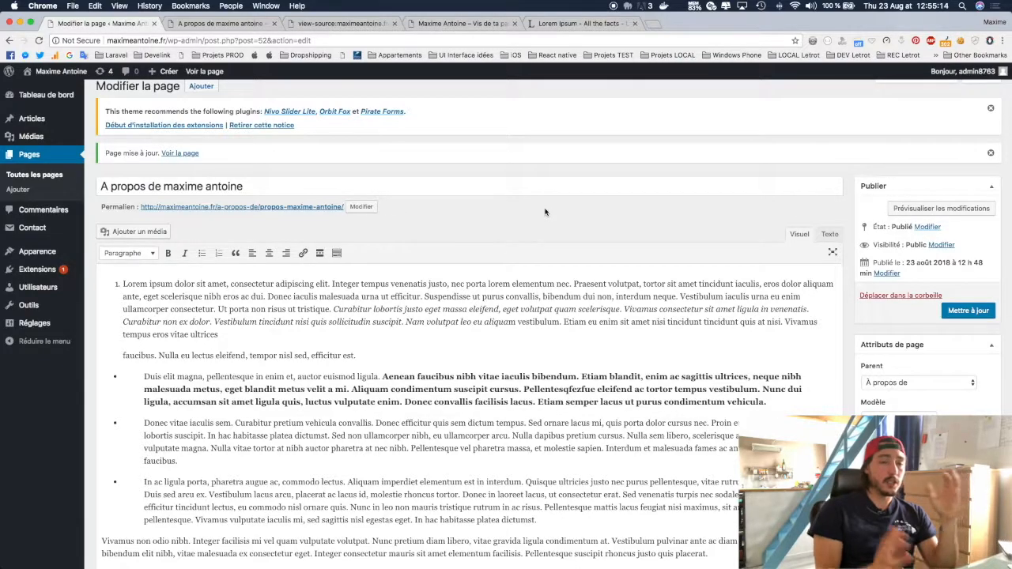
pyautogui.click(193, 23)
pyautogui.click(142, 24)
pyautogui.scroll(-5, 535, 294)
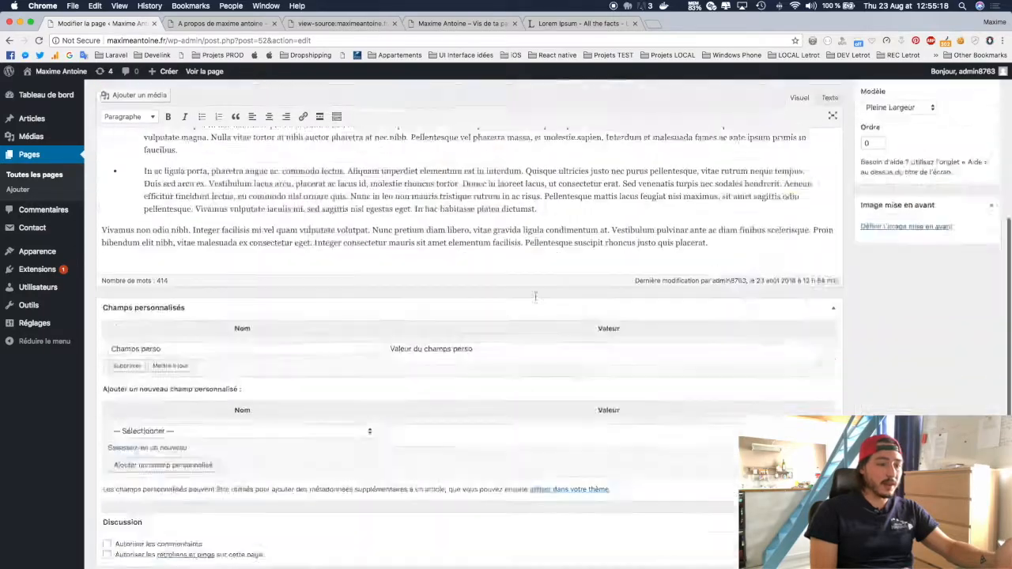
pyautogui.scroll(3, 226, 248)
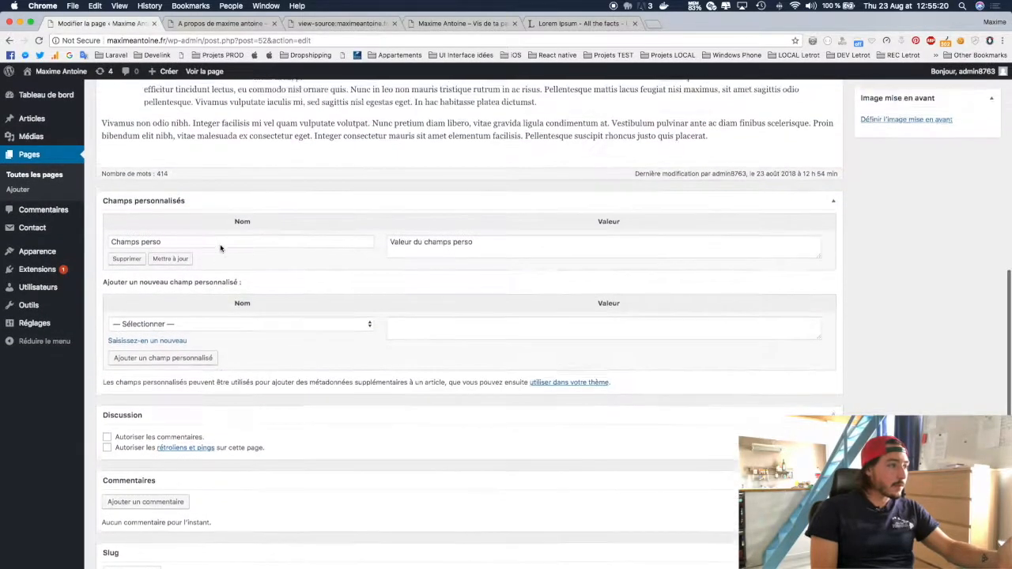
pyautogui.click(224, 325)
pyautogui.click(224, 327)
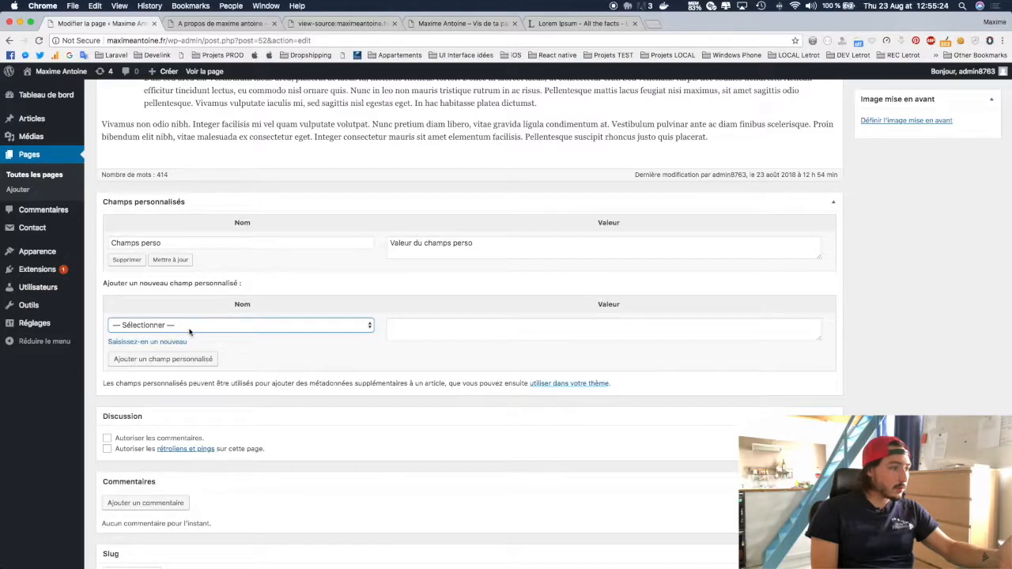
# Open the linked Codex documentation on using custom fields in a theme and read the "Displaying Custom Fields" section.
pyautogui.click(572, 383)
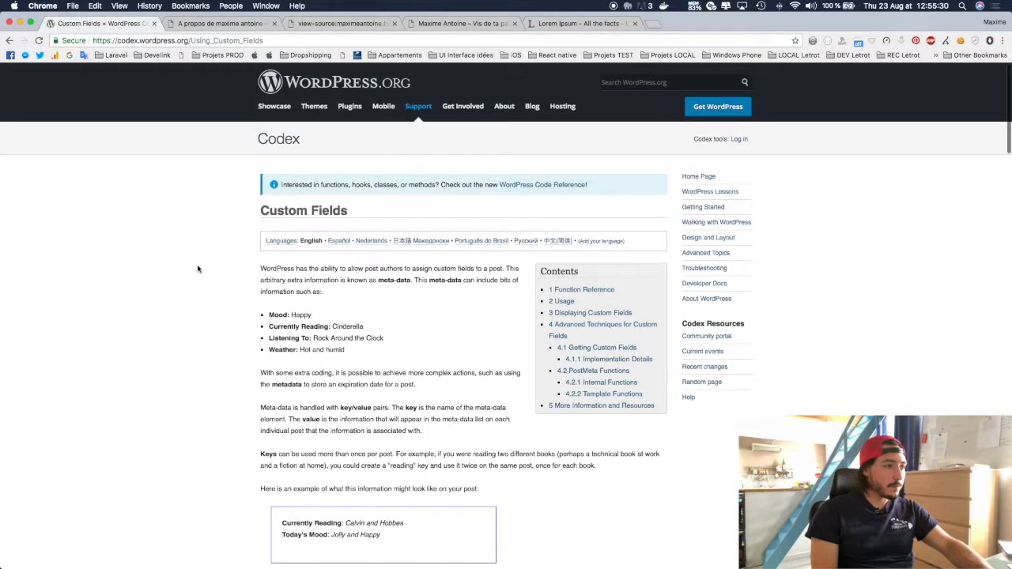
pyautogui.scroll(-5, 205, 273)
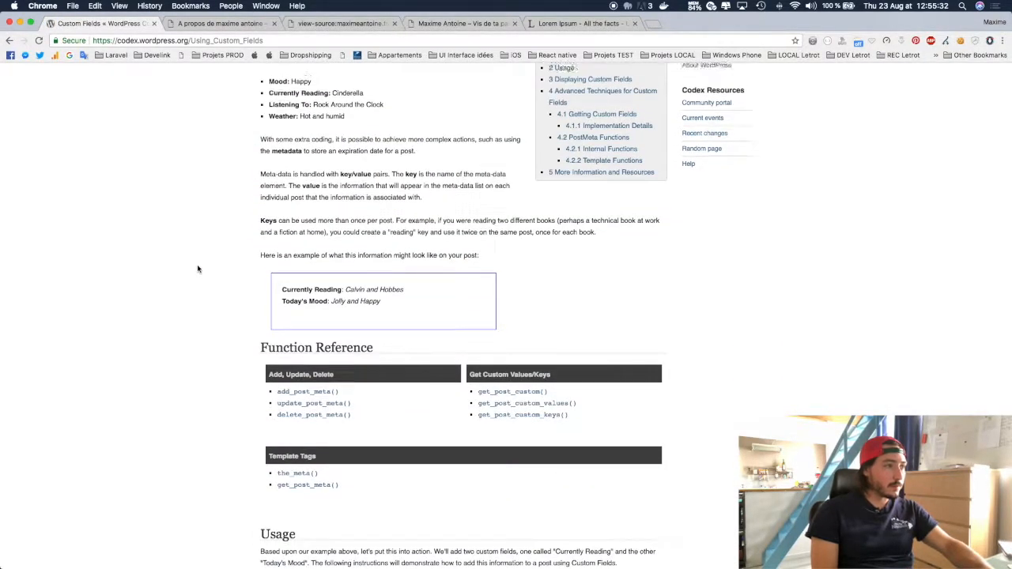
pyautogui.scroll(3, 198, 269)
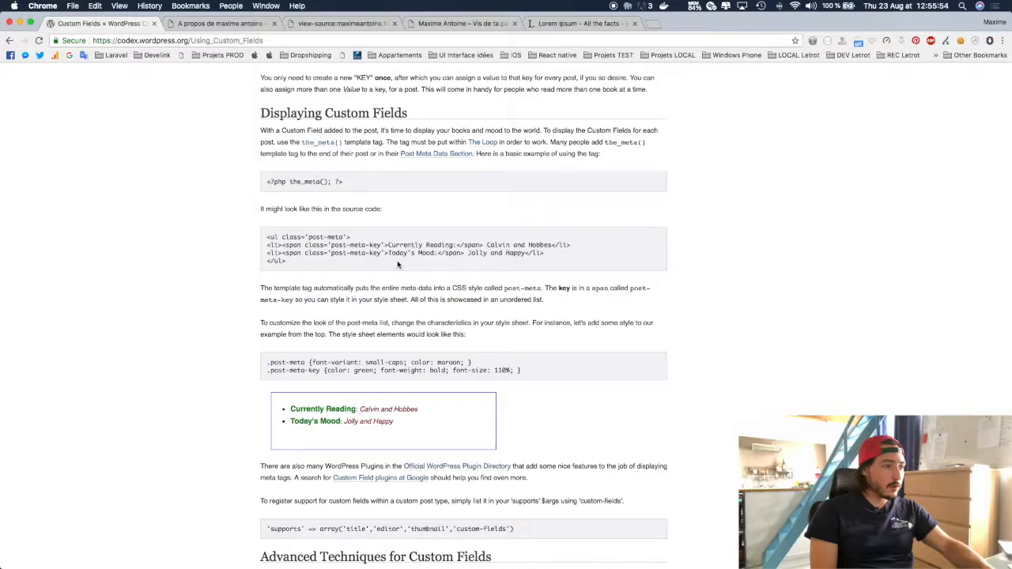
pyautogui.scroll(-3, 215, 358)
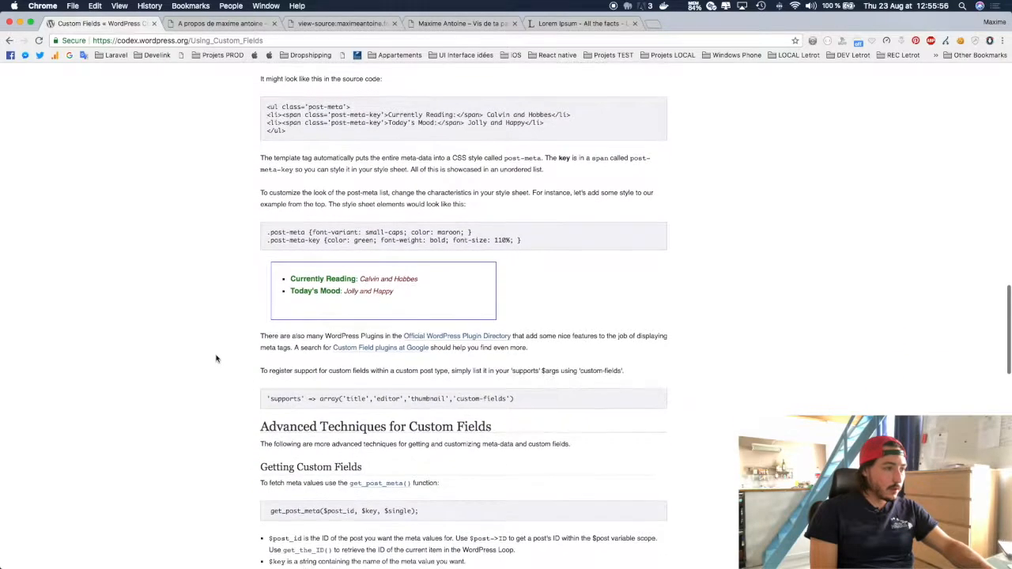
# Switch back to the public "A propos" page and look over its content again.
pyautogui.click(225, 24)
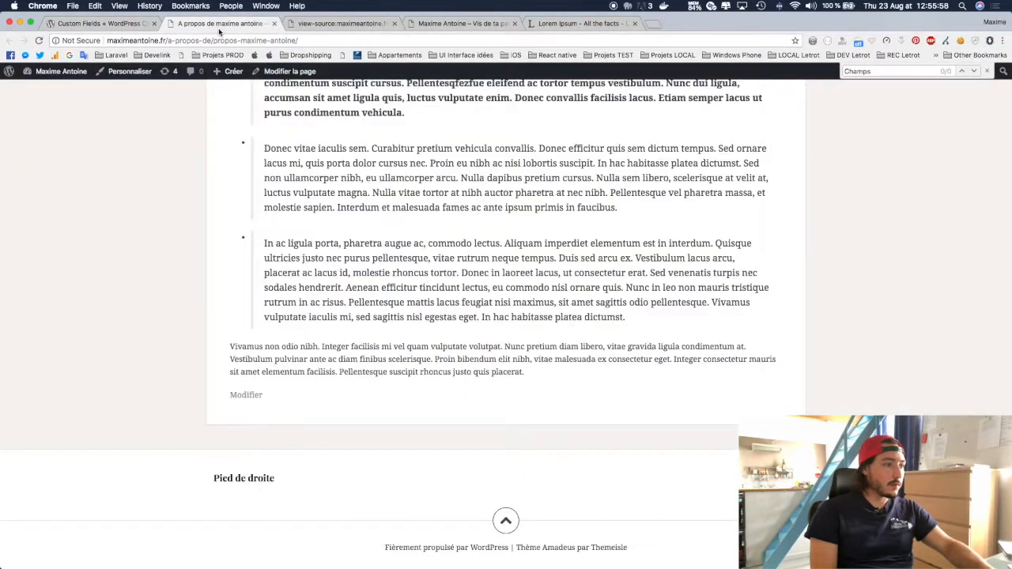
pyautogui.scroll(15, 336, 361)
pyautogui.scroll(-5, 336, 361)
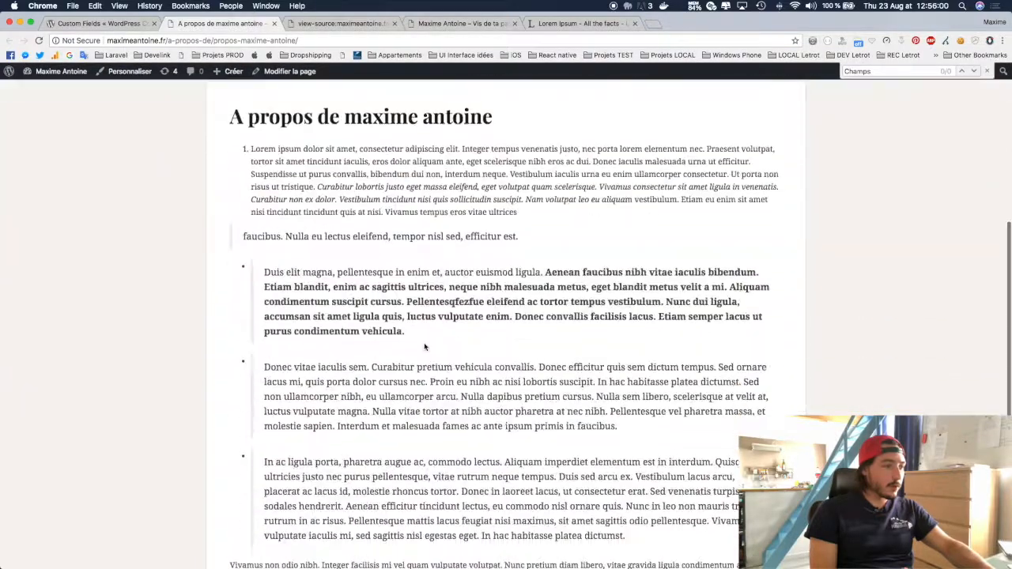
# Look over the public page from its footer back up to the header and article text.
pyautogui.scroll(-3, 425, 345)
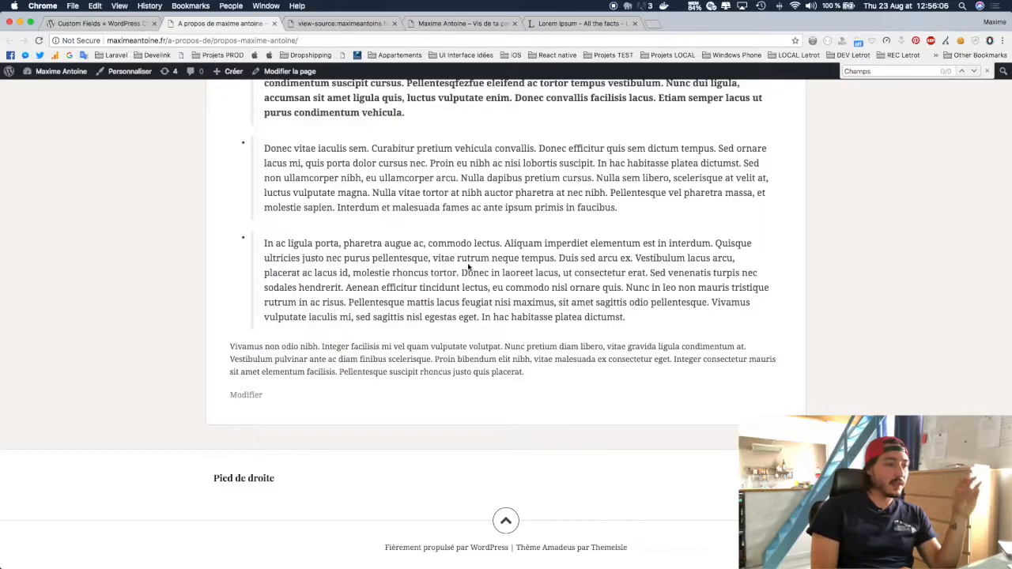
pyautogui.press('super+Up')
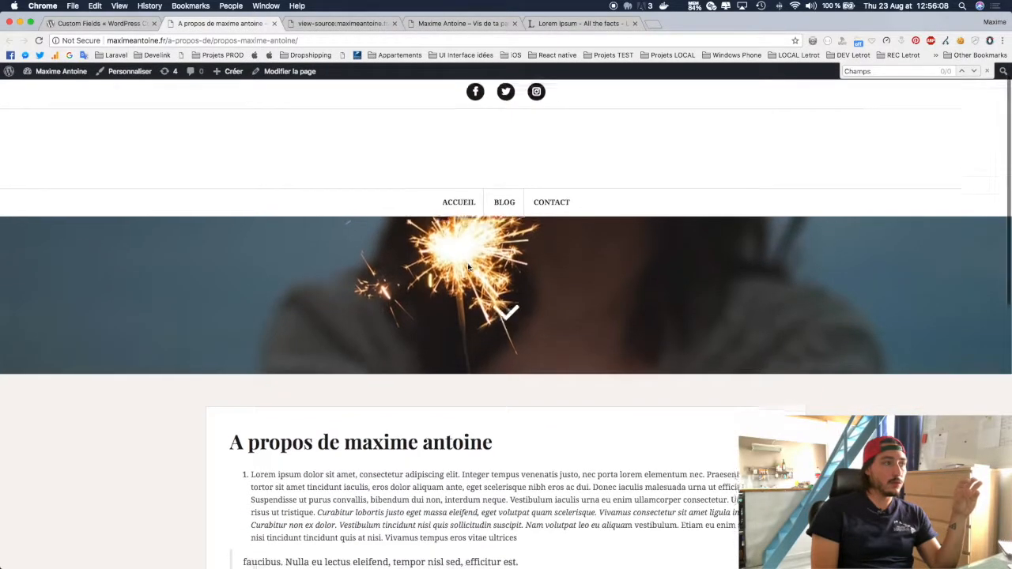
pyautogui.scroll(-5, 468, 267)
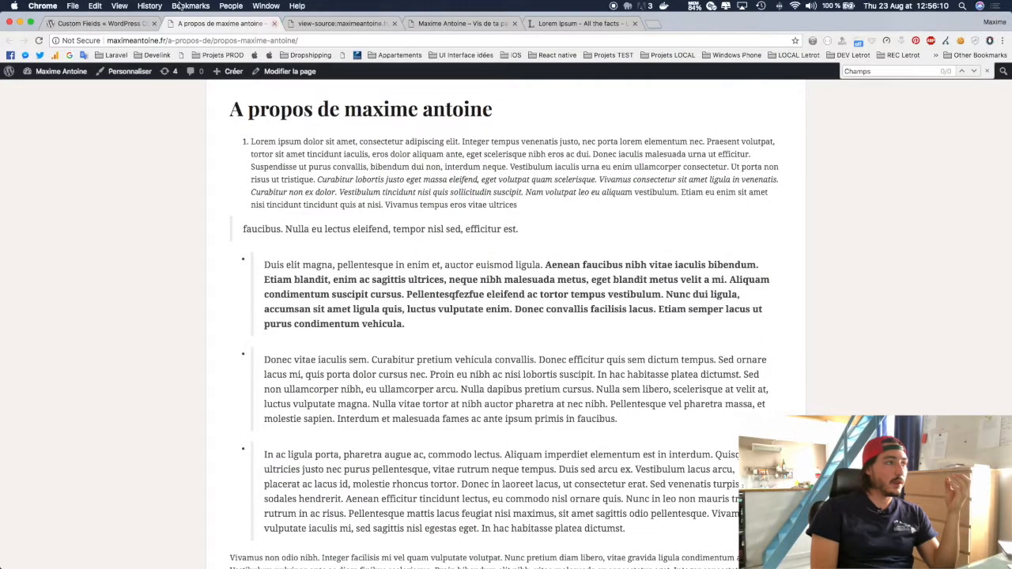
# Return to the Codex documentation and highlight the "<?php the_meta(); ?>" example under "Displaying Custom Fields".
pyautogui.click(99, 23)
pyautogui.scroll(3, 370, 369)
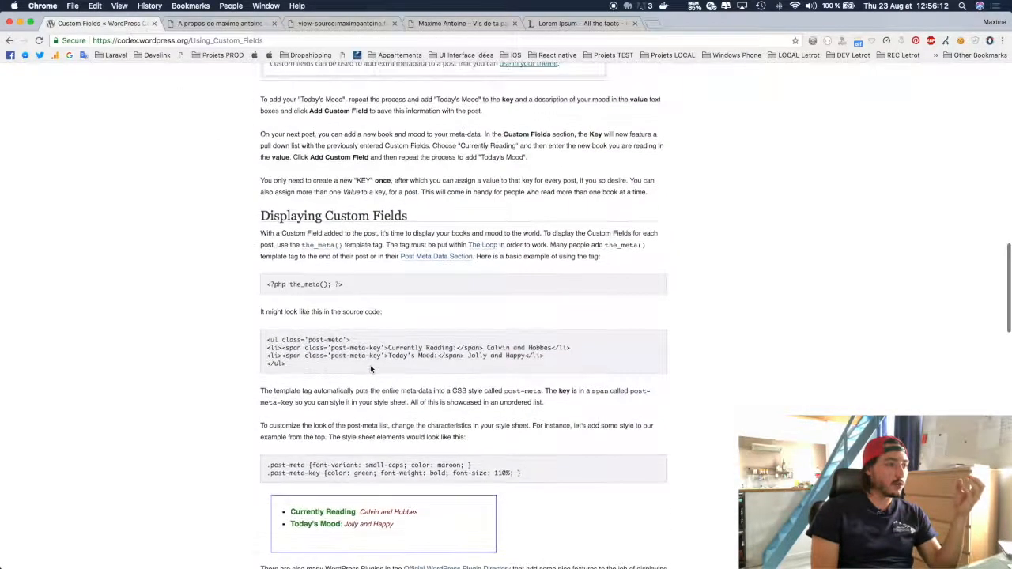
pyautogui.moveTo(343, 285); pyautogui.dragTo(264, 287)
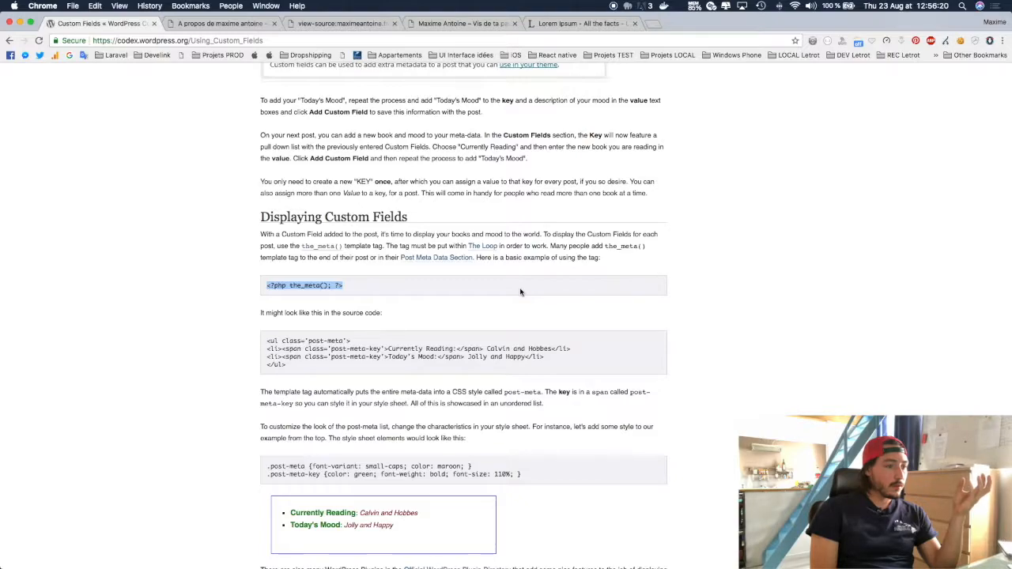
pyautogui.tripleClick(298, 288)
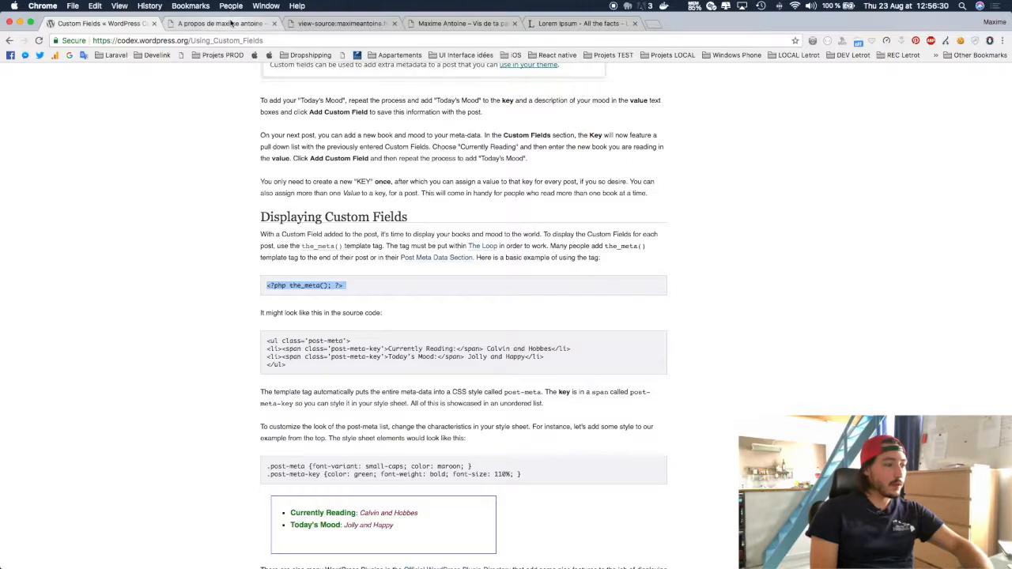
# Read on in the documentation through the post-meta styling example, "Getting Custom Fields" and "PostMeta Functions", glancing at the public page for comparison.
pyautogui.scroll(-5, 506, 233)
pyautogui.scroll(2, 507, 234)
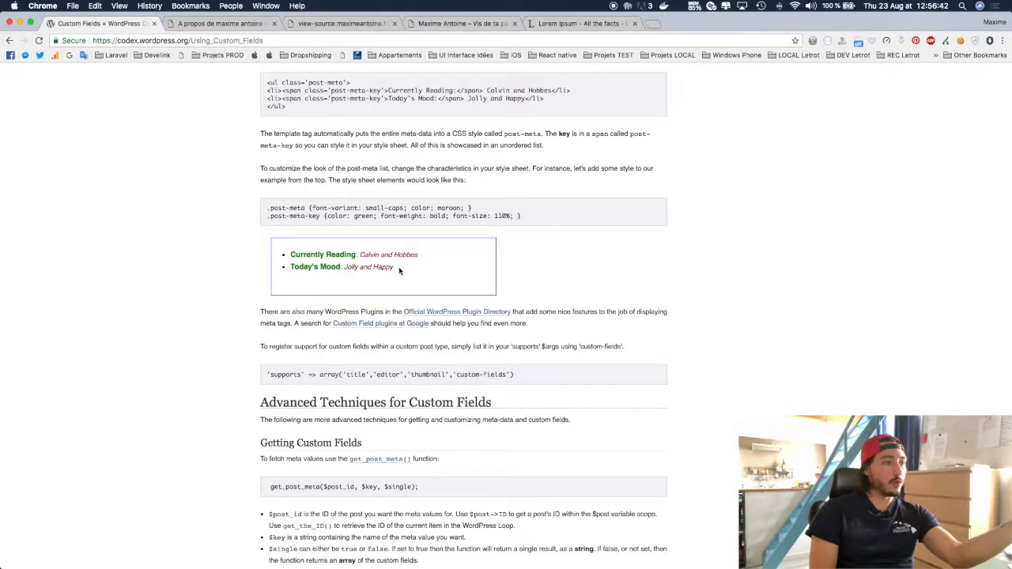
pyautogui.scroll(2, 408, 190)
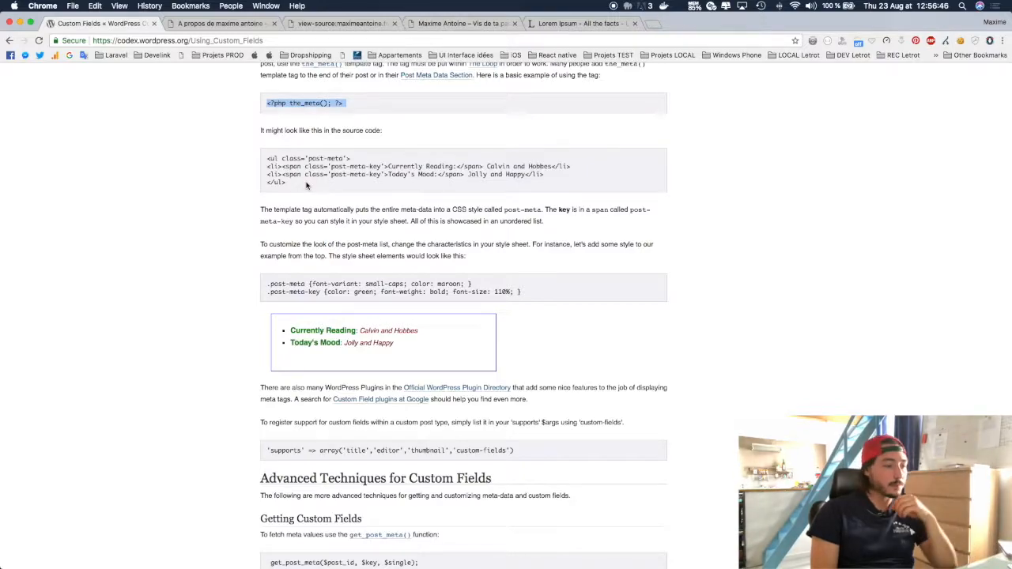
pyautogui.scroll(-9, 307, 185)
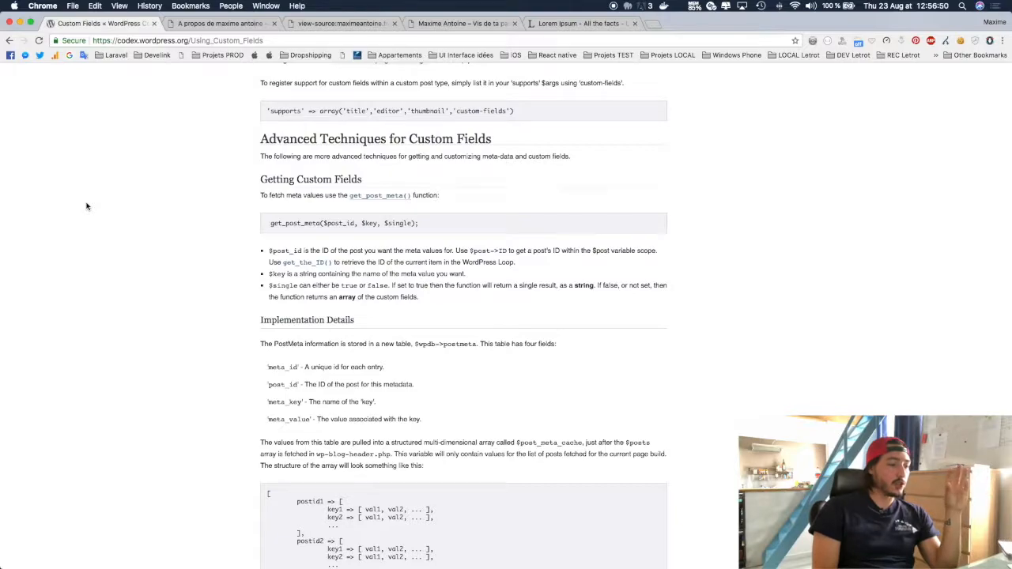
pyautogui.scroll(-11, 86, 207)
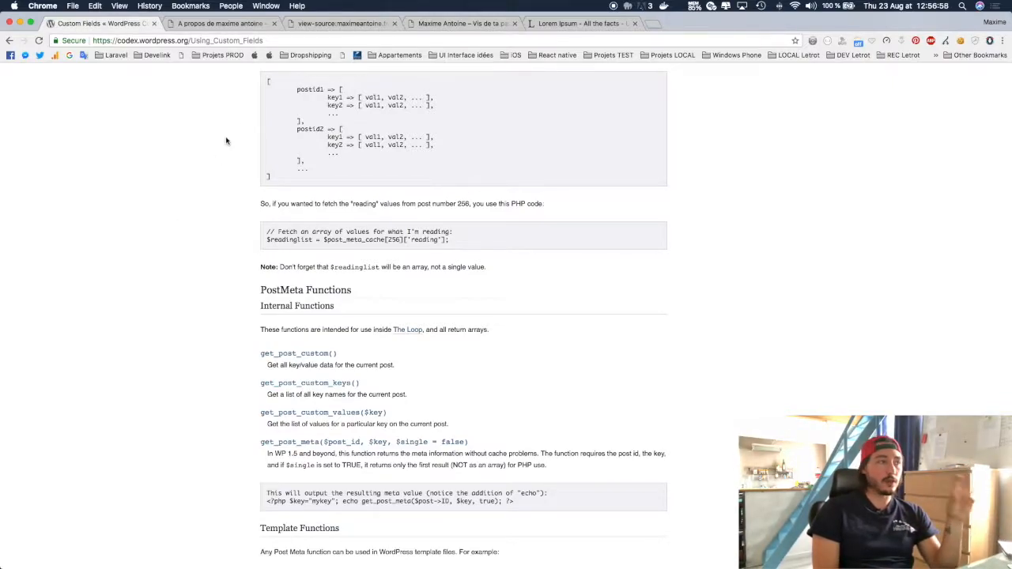
pyautogui.click(214, 24)
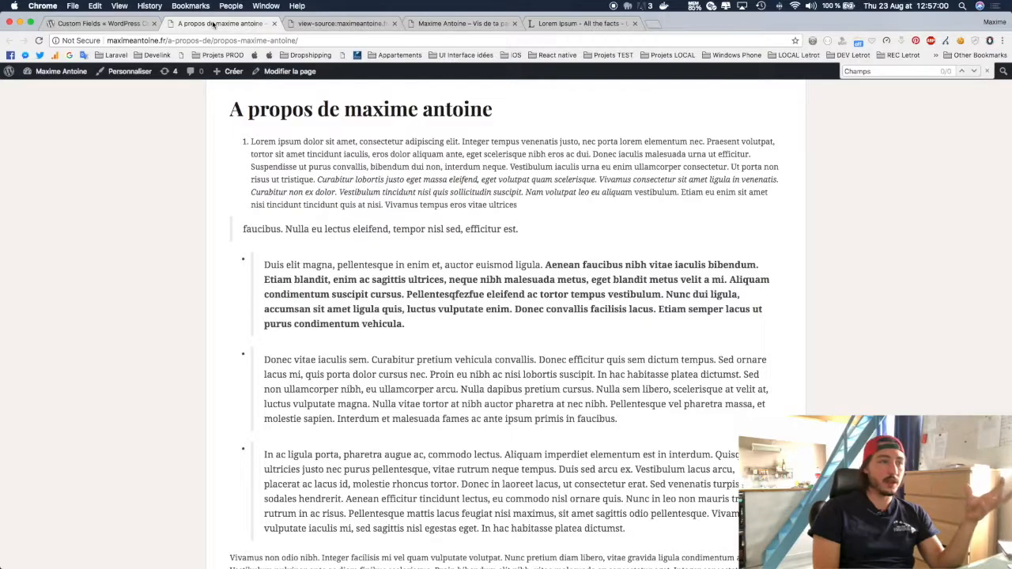
pyautogui.click(122, 24)
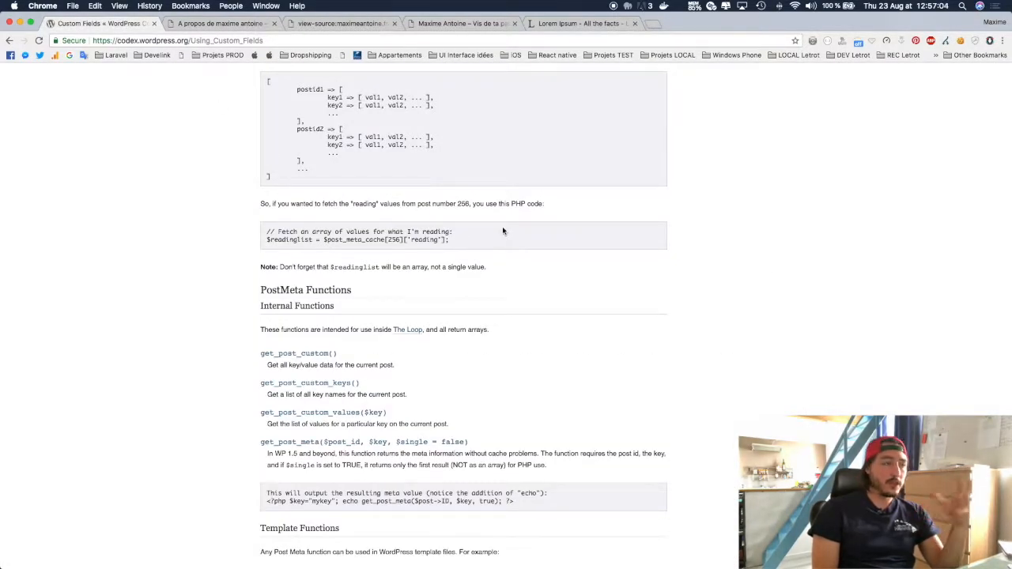
# Go back to the page editor, rename the existing custom field to "Temps de lecture", set its value to "3 minutes" and save the field.
pyautogui.hscroll(-5, 171, 149)
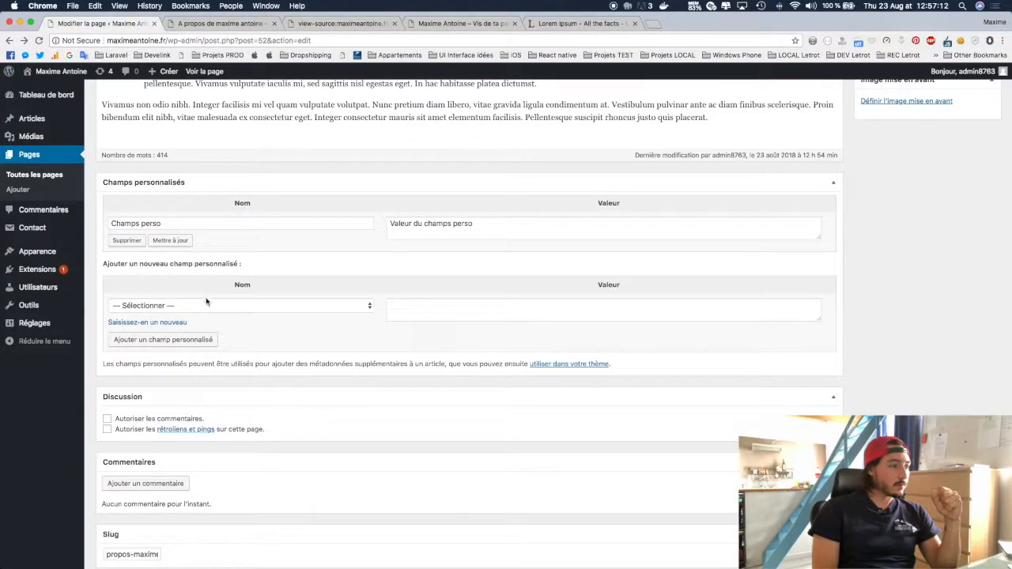
pyautogui.click(194, 224)
pyautogui.press('super+a')
pyautogui.write('Temps')
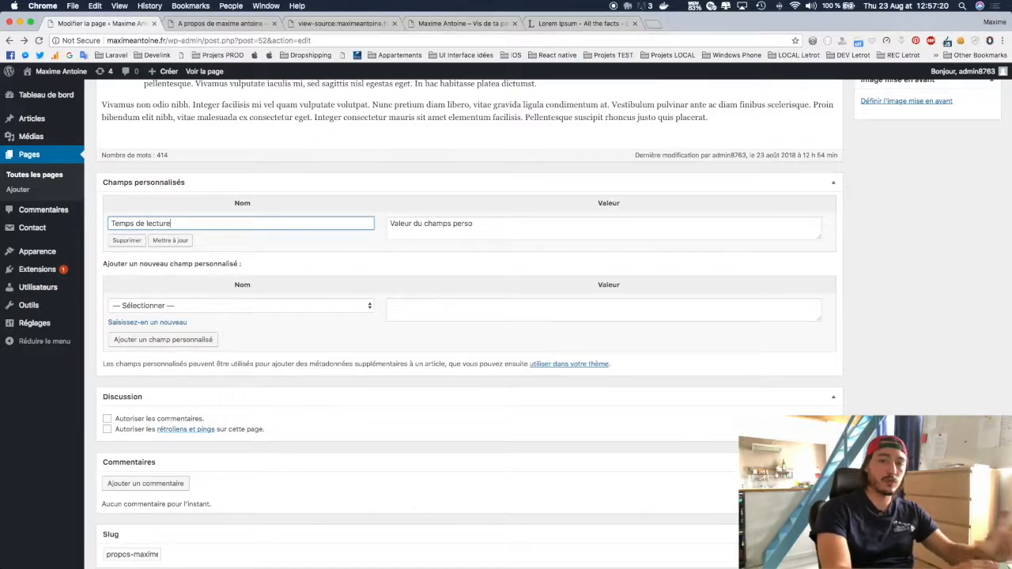
pyautogui.press('Tab')
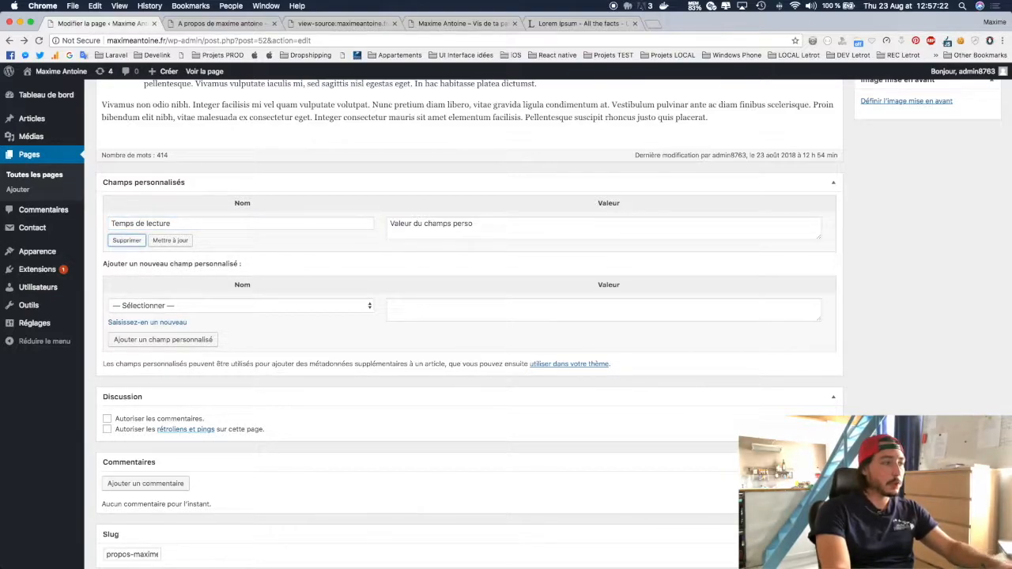
pyautogui.tripleClick(437, 229)
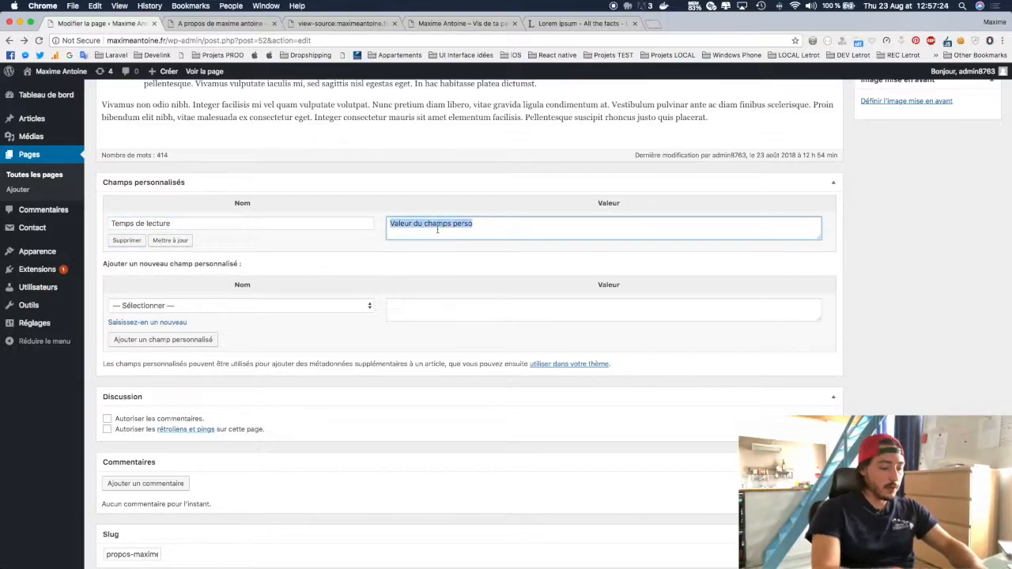
pyautogui.write('10')
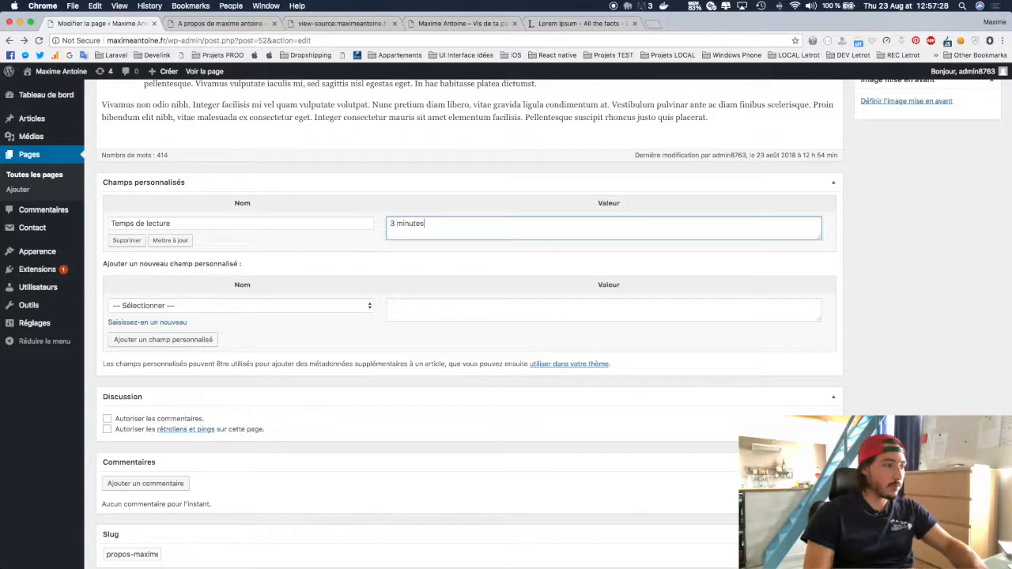
pyautogui.click(170, 239)
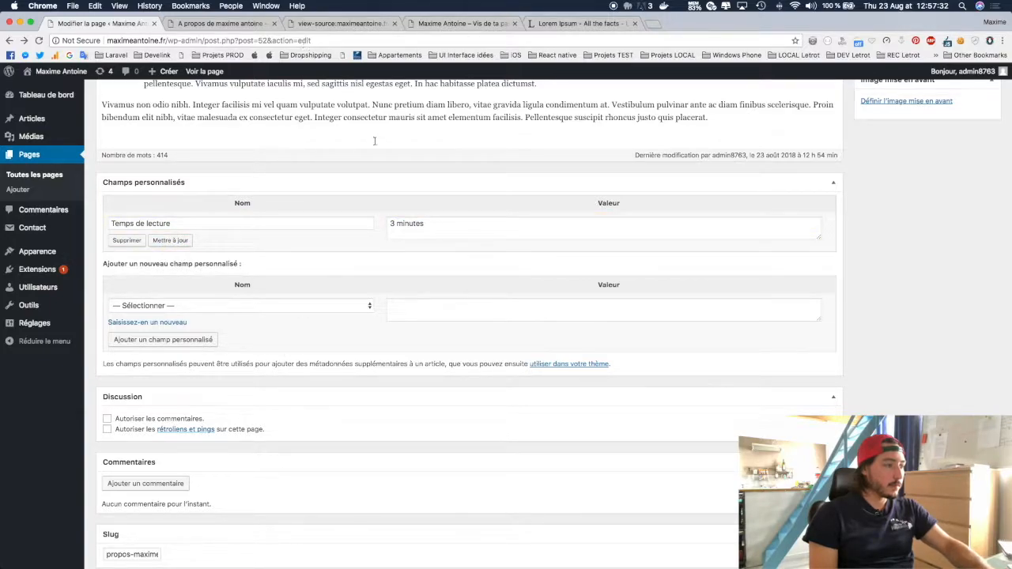
# Allow comments on the page in its discussion settings and update the page.
pyautogui.scroll(-3, 347, 98)
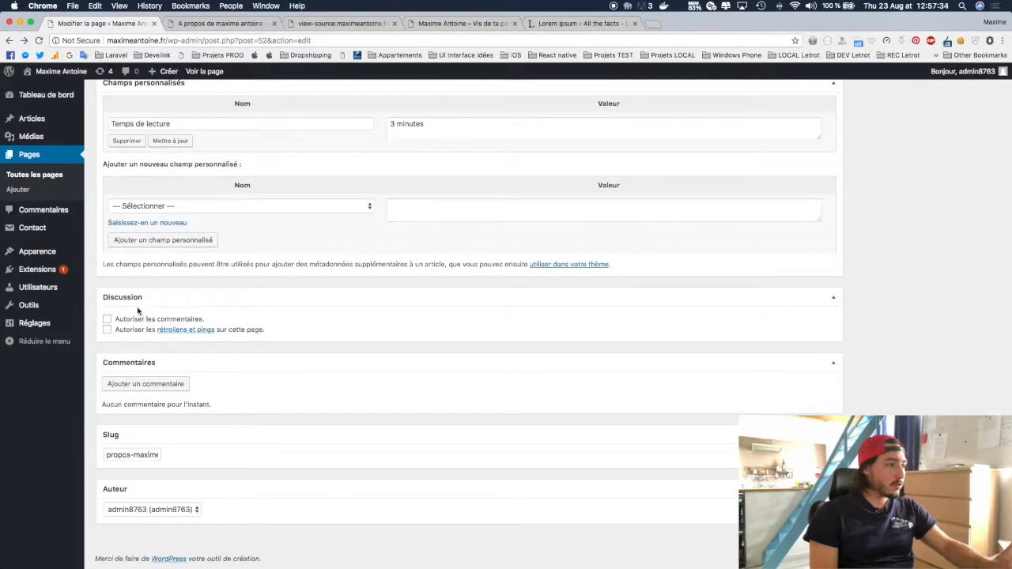
pyautogui.click(108, 319)
pyautogui.click(111, 320)
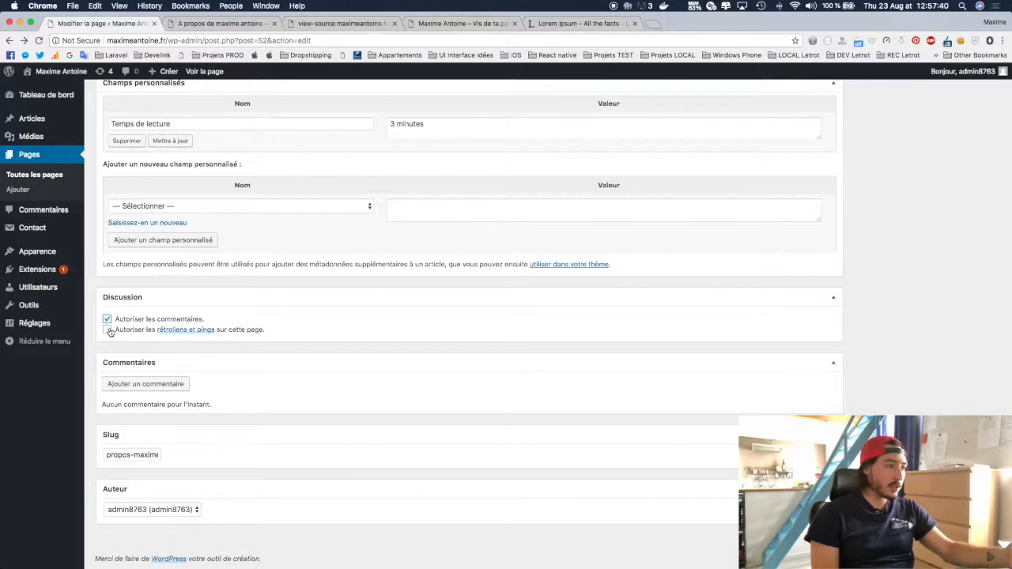
pyautogui.scroll(1, 232, 345)
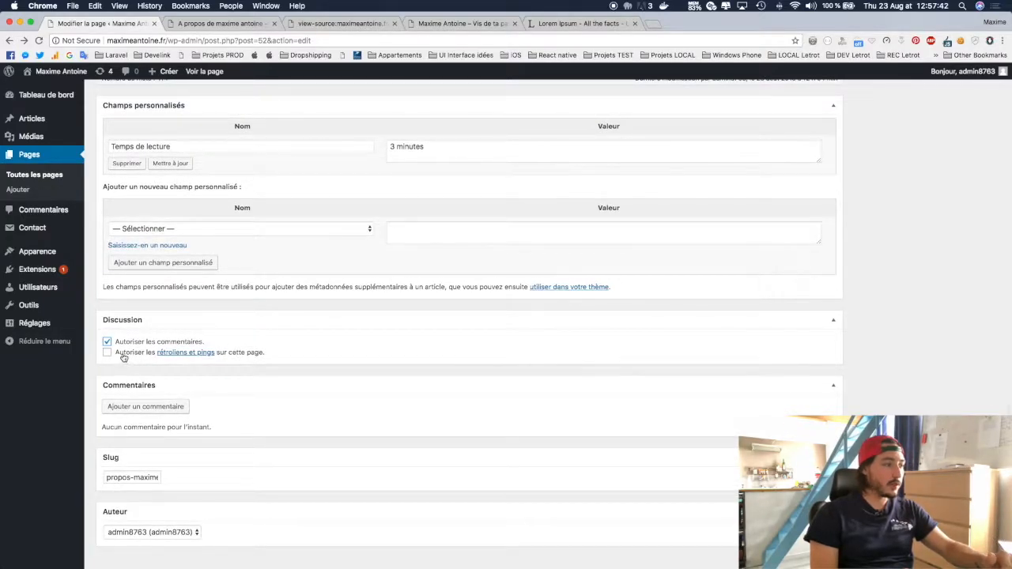
pyautogui.scroll(15, 414, 362)
pyautogui.click(965, 293)
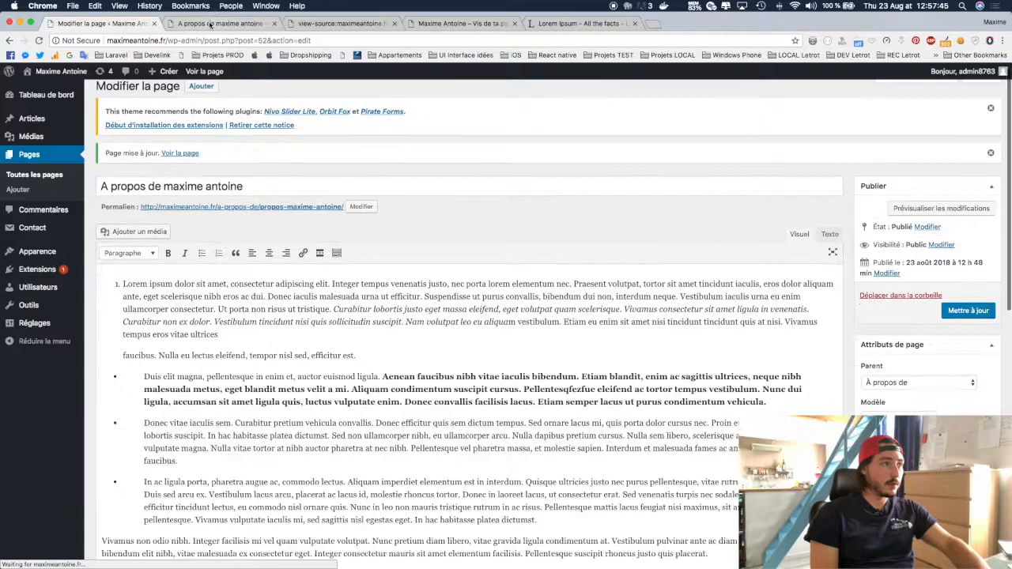
# Post the comment "Salut ! super article !" on the public "A propos" page and view it below the article.
pyautogui.click(210, 25)
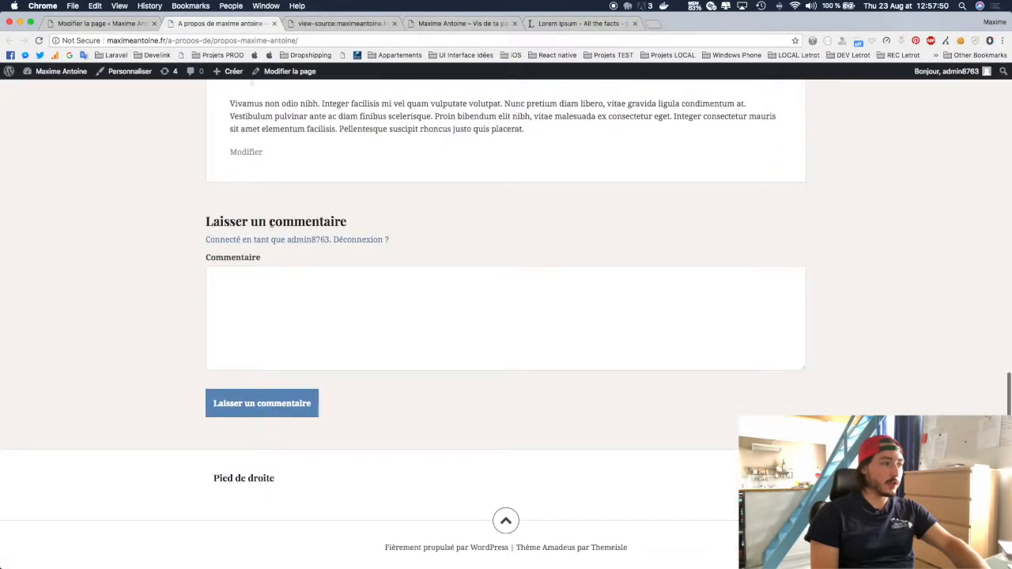
pyautogui.click(248, 307)
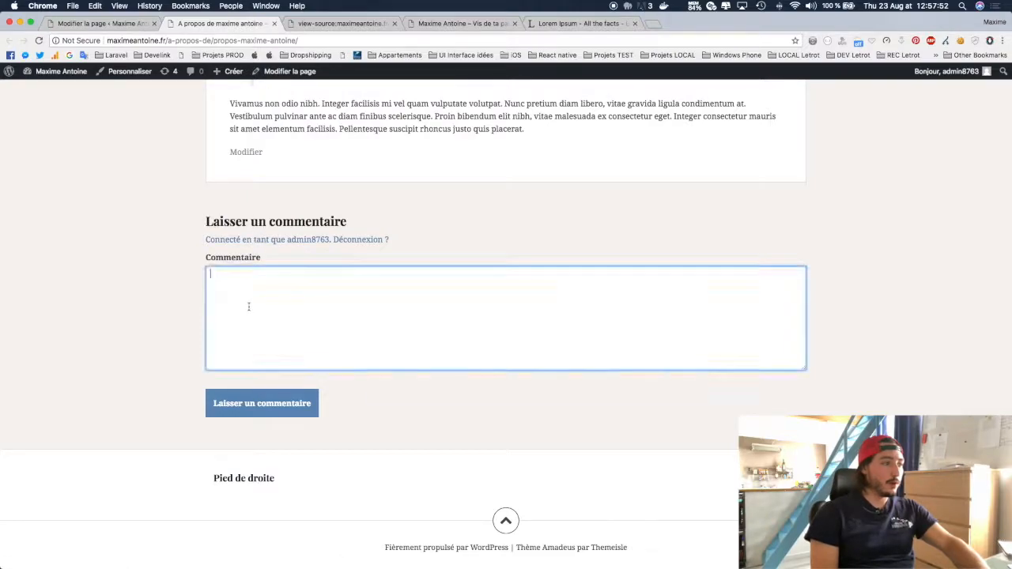
pyautogui.write('Salut ! super article !è')
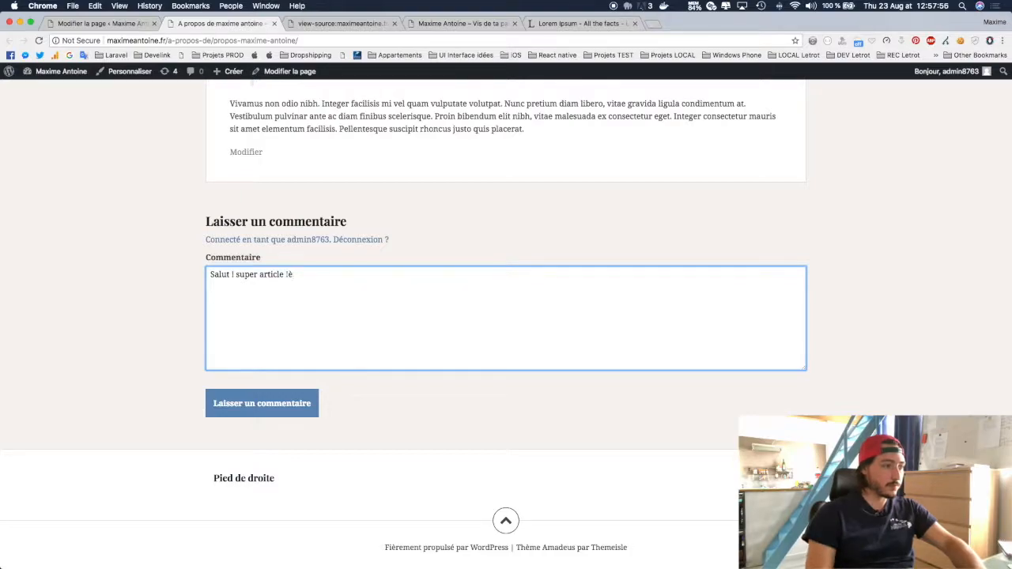
pyautogui.press('BackSpace')
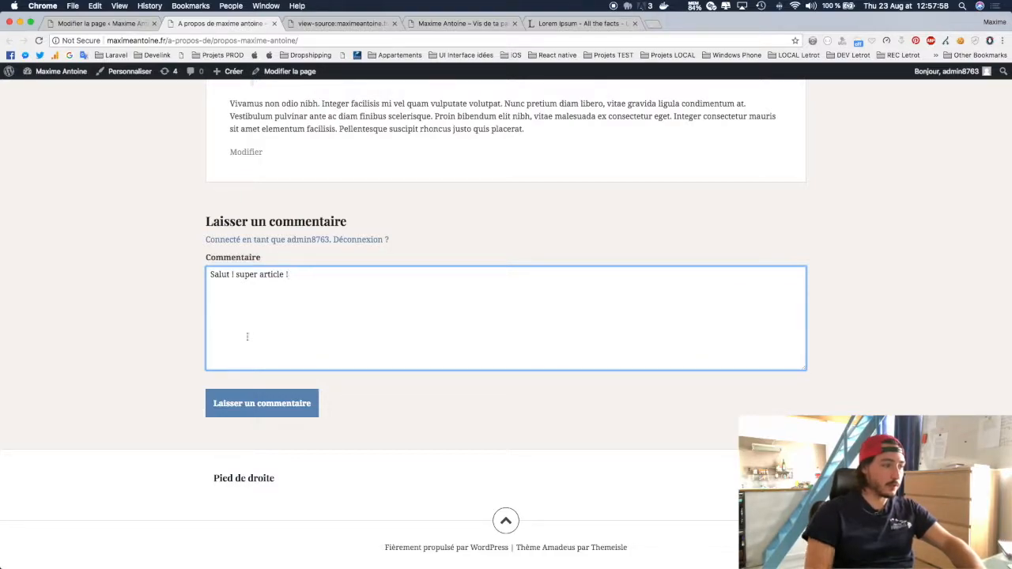
pyautogui.click(257, 413)
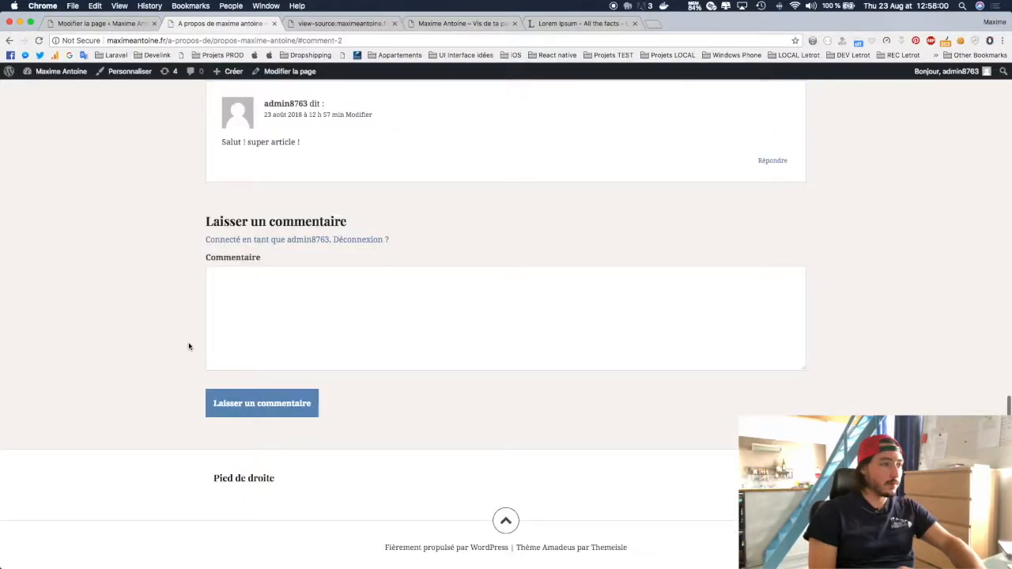
pyautogui.scroll(5, 190, 345)
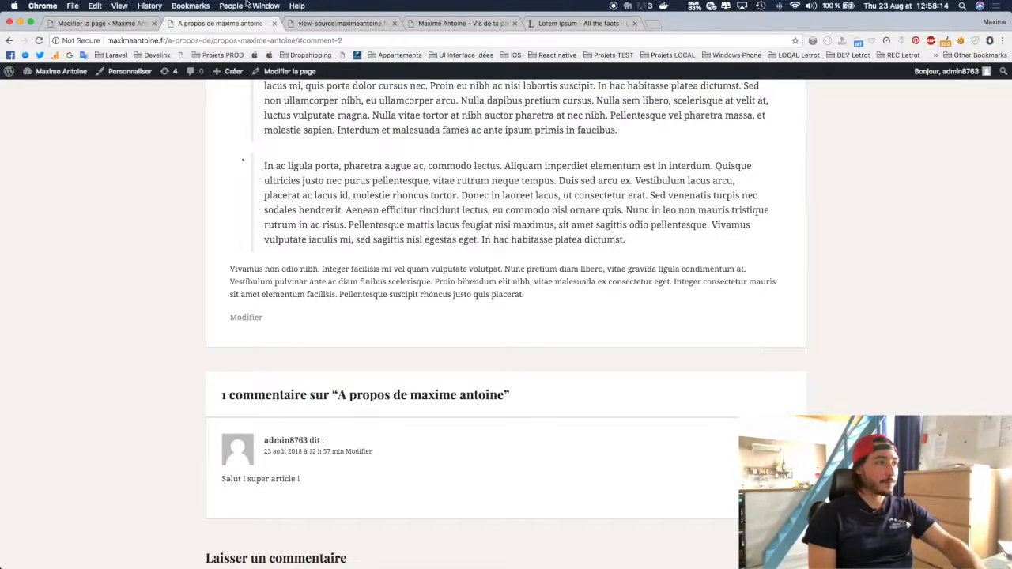
# Return to the page editor and turn off "Autoriser les commentaires" in the discussion settings.
pyautogui.click(125, 26)
pyautogui.scroll(-15, 237, 316)
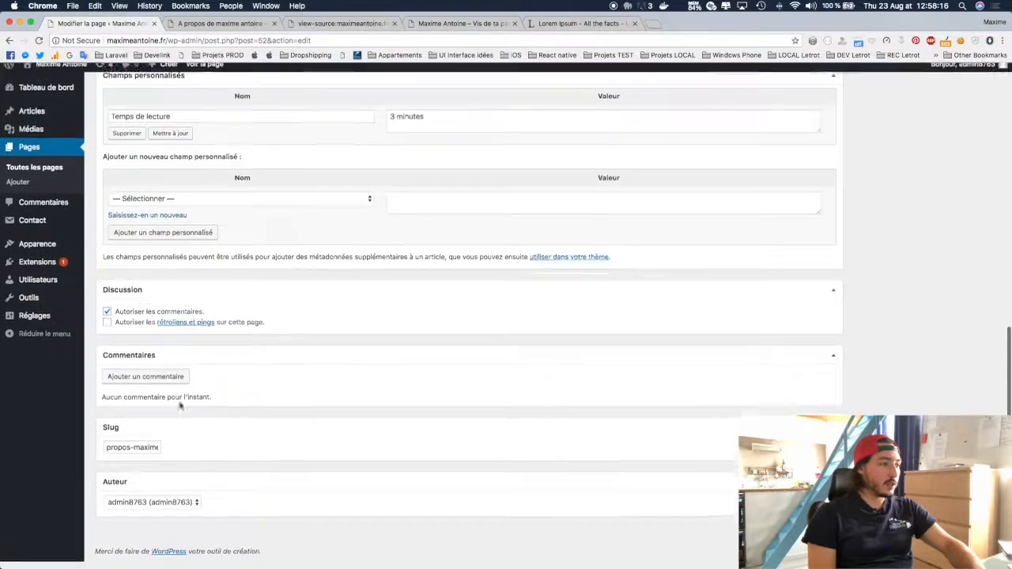
pyautogui.click(107, 320)
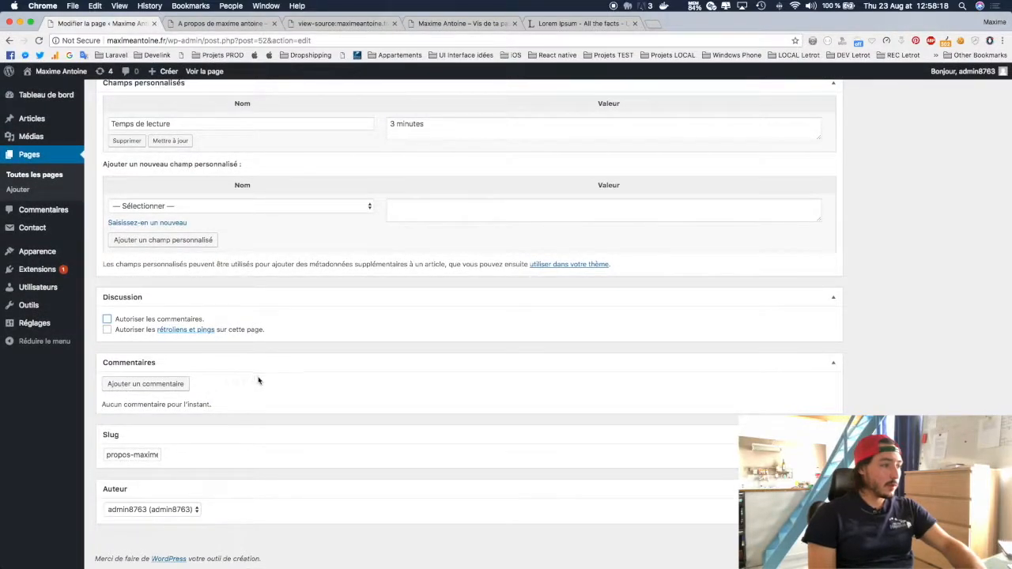
# Open the form for a new comment in the page editor and cancel it.
pyautogui.scroll(-1, 276, 400)
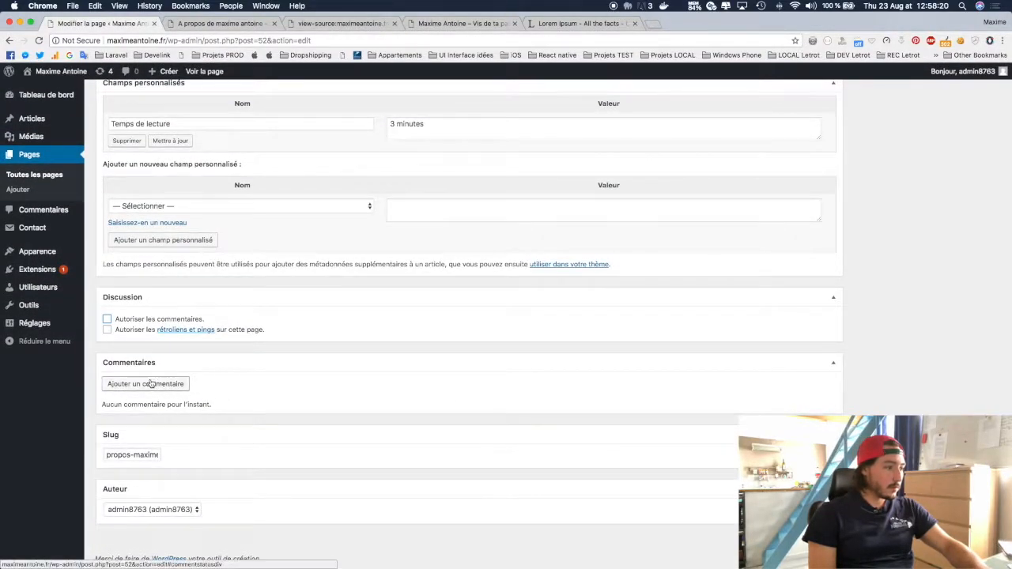
pyautogui.click(140, 384)
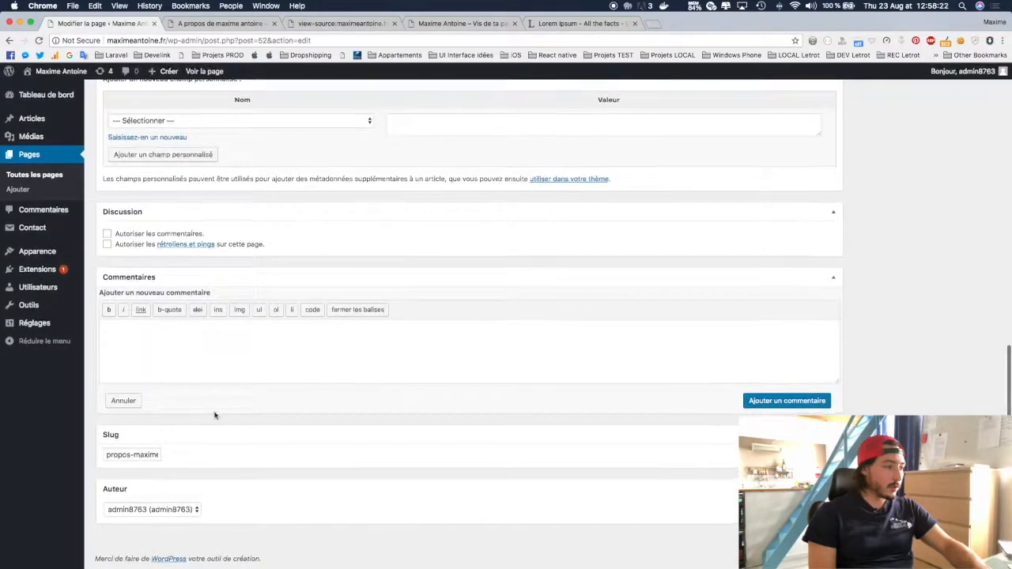
pyautogui.click(124, 400)
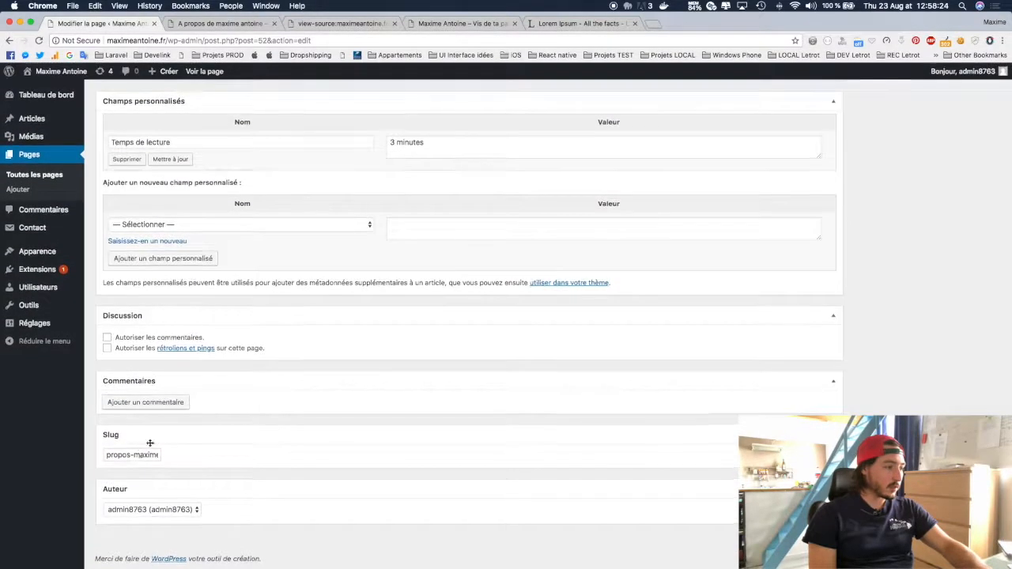
# Examine the page's slug in full and compare it with the permalink under the page title.
pyautogui.moveTo(139, 455); pyautogui.dragTo(254, 457)
pyautogui.moveTo(162, 458); pyautogui.dragTo(59, 460)
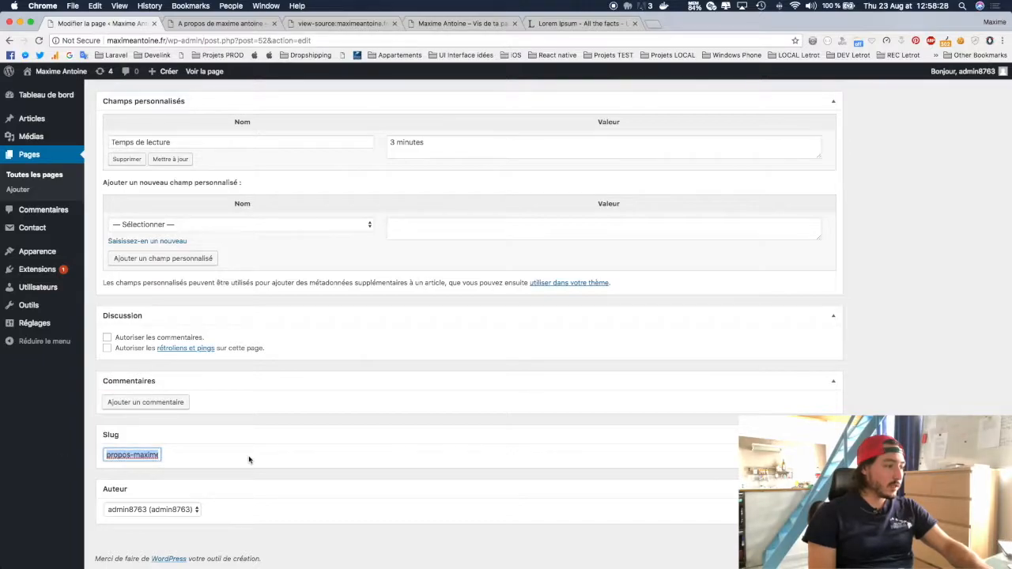
pyautogui.press('Return')
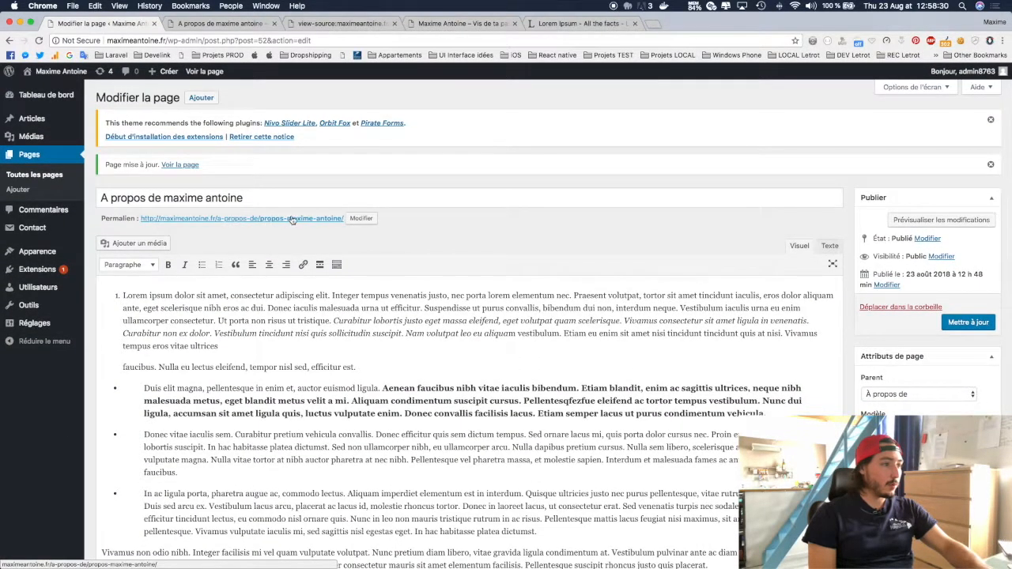
# Review the choices for the page's author, keep the current administrator account, and update the page.
pyautogui.scroll(-15, 337, 269)
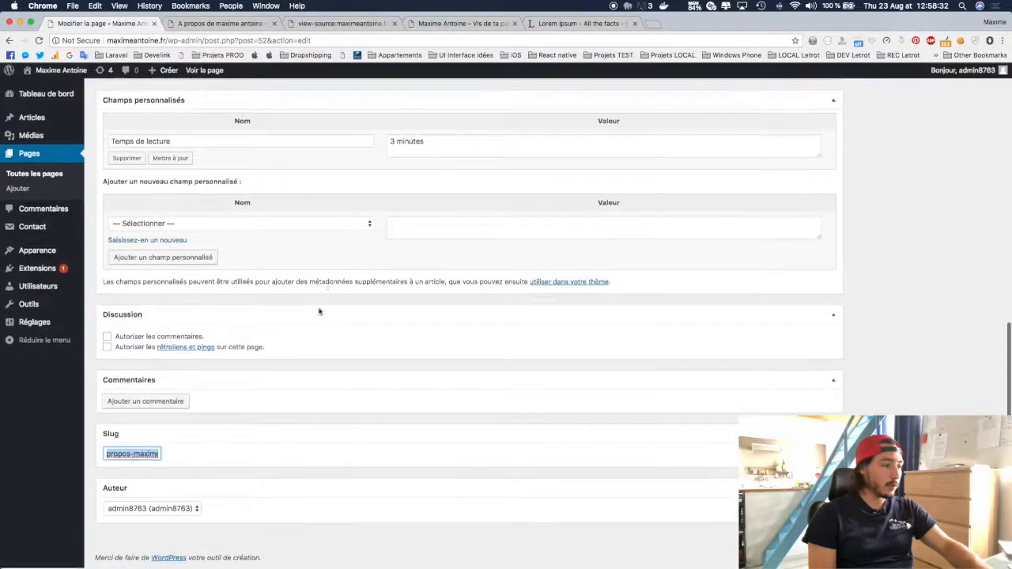
pyautogui.click(188, 507)
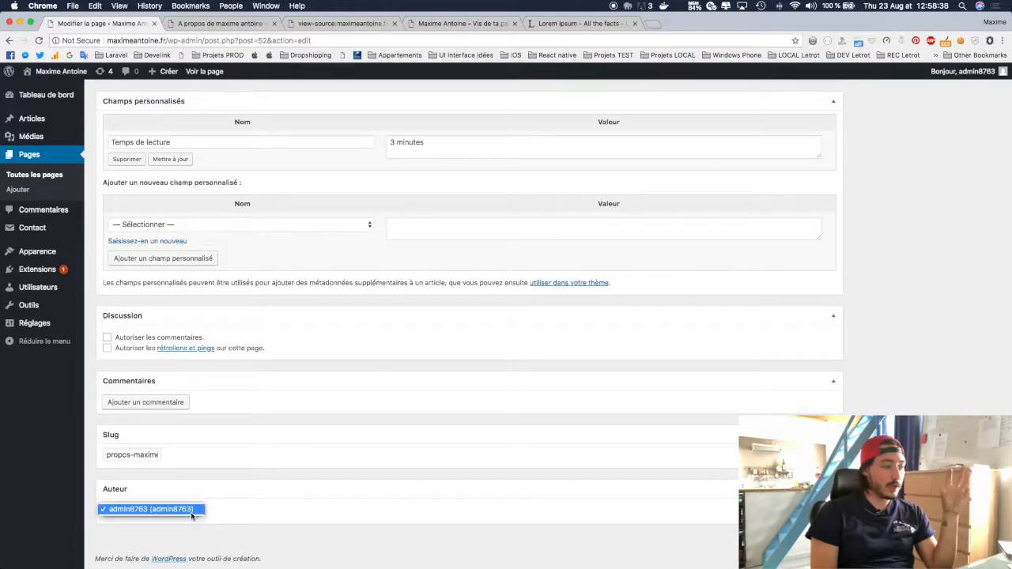
pyautogui.click(197, 513)
pyautogui.click(200, 509)
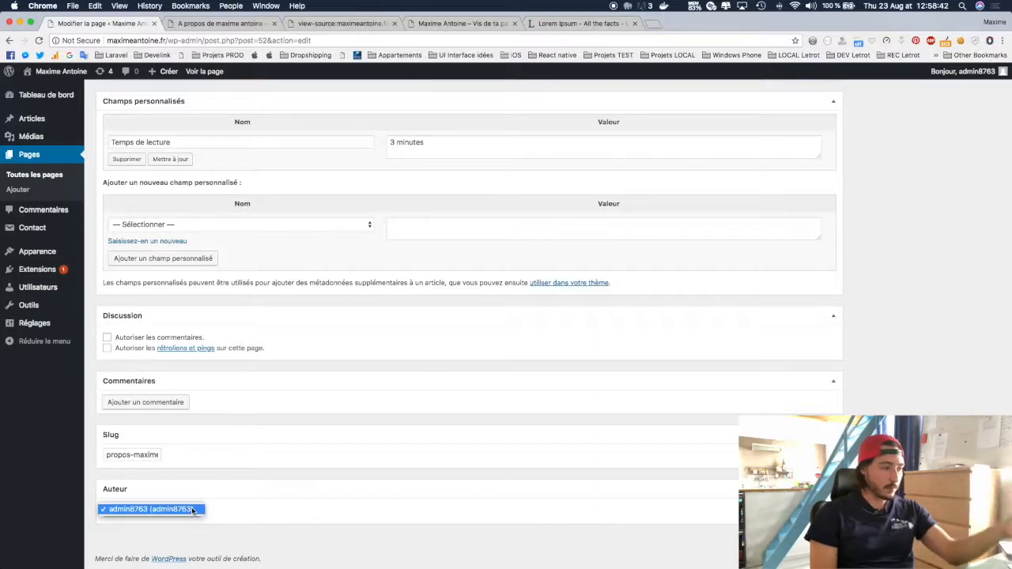
pyautogui.click(174, 511)
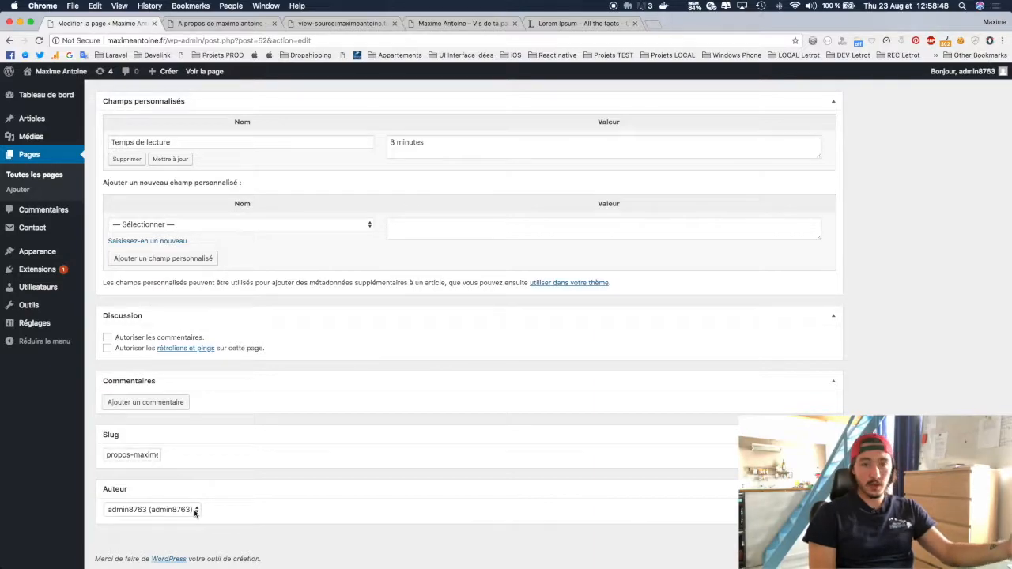
pyautogui.click(195, 512)
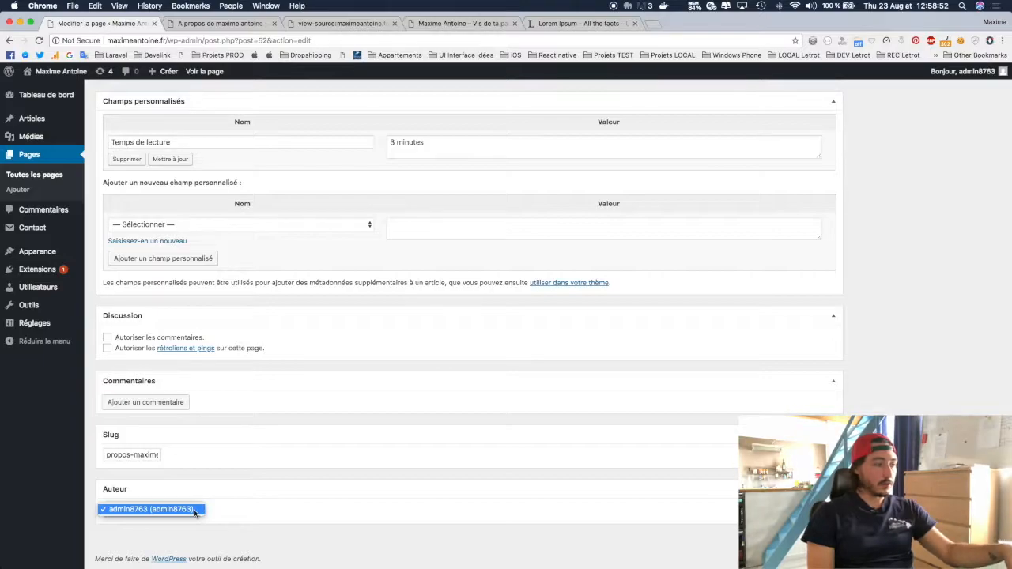
pyautogui.click(194, 513)
pyautogui.press('Return')
pyautogui.click(947, 323)
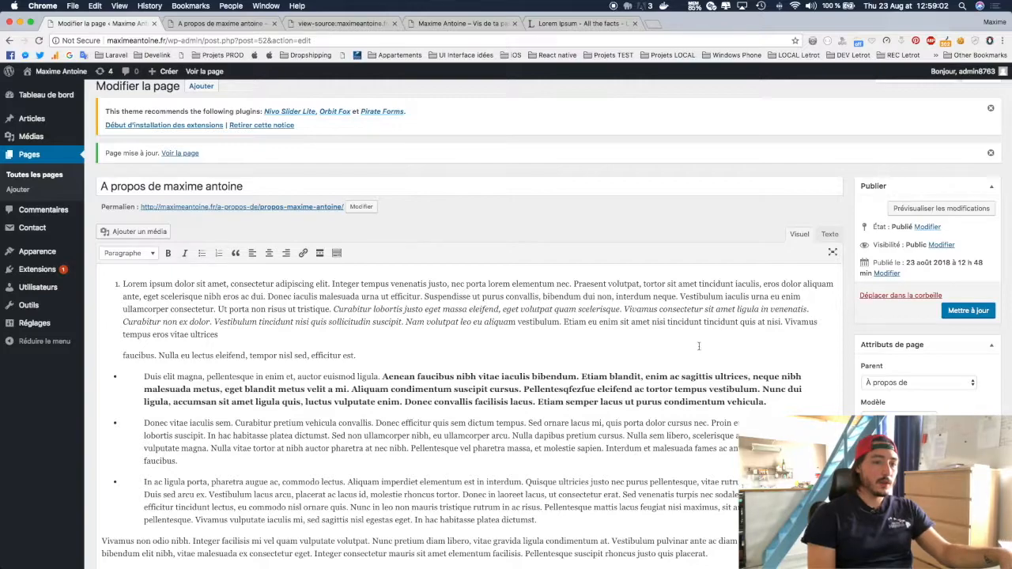
# Insert sandwich.jpg from the media library on a new line after the "faucibus" paragraph and update the page.
pyautogui.click(513, 360)
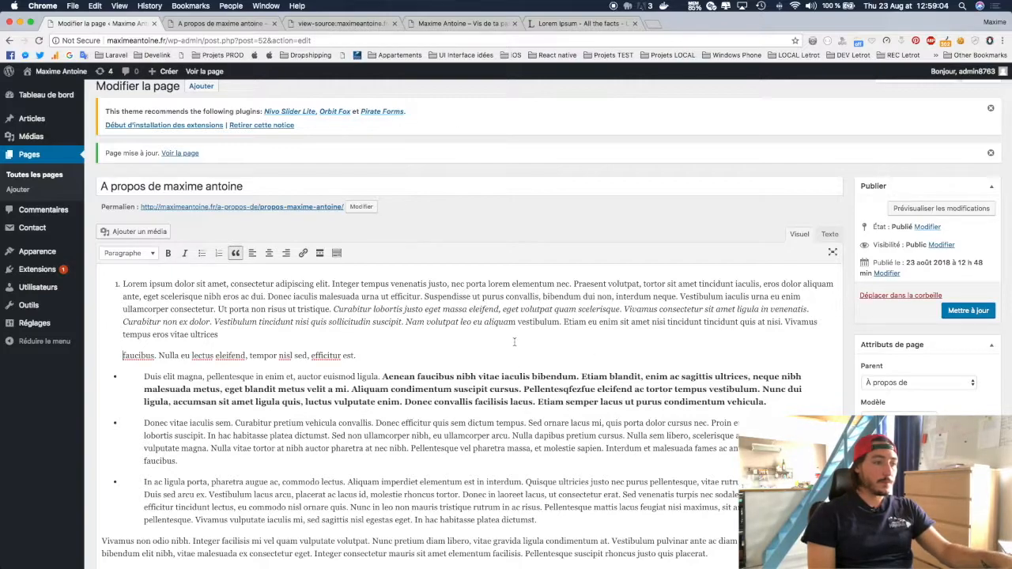
pyautogui.click(459, 336)
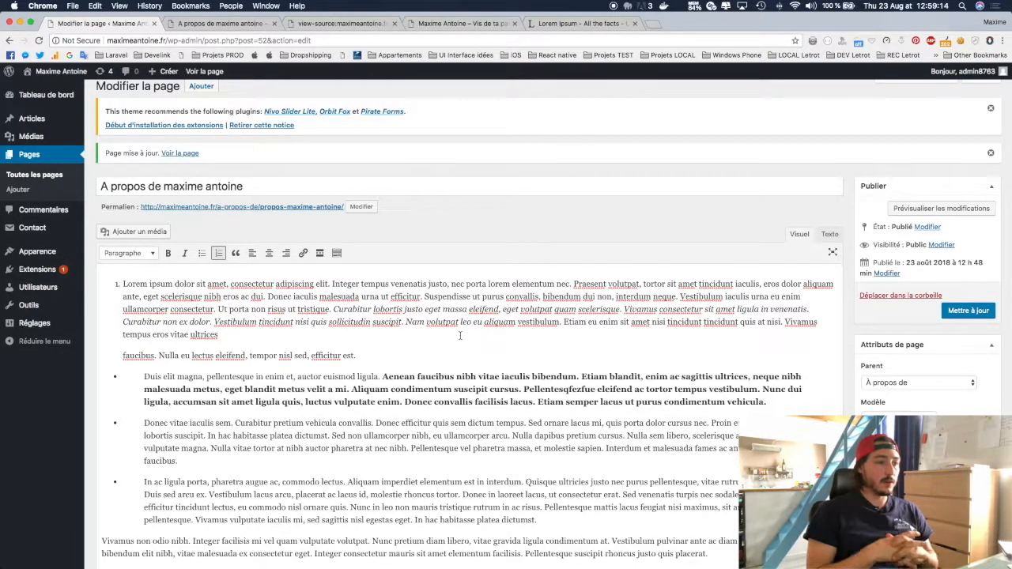
pyautogui.click(375, 353)
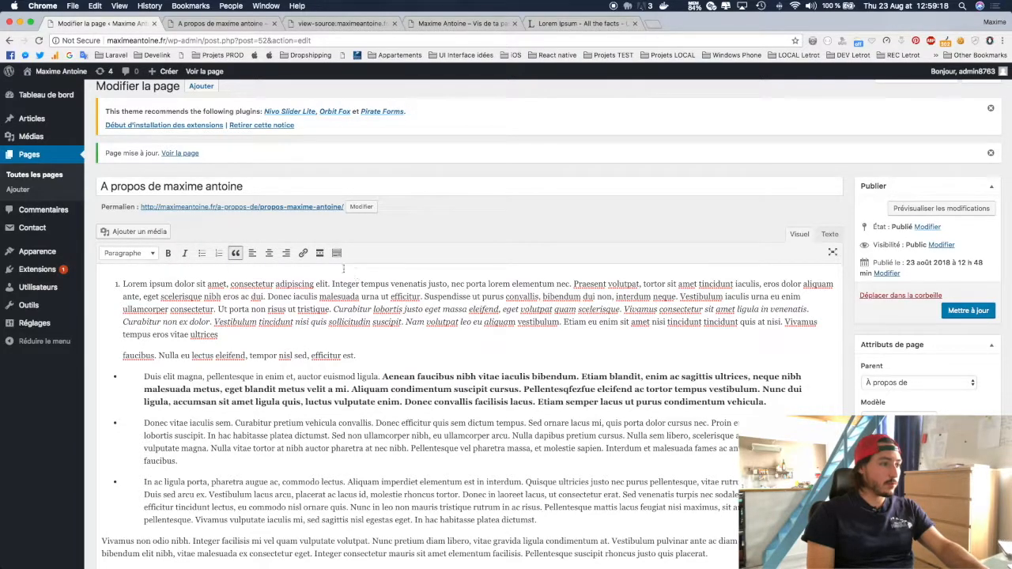
pyautogui.scroll(-1, 370, 357)
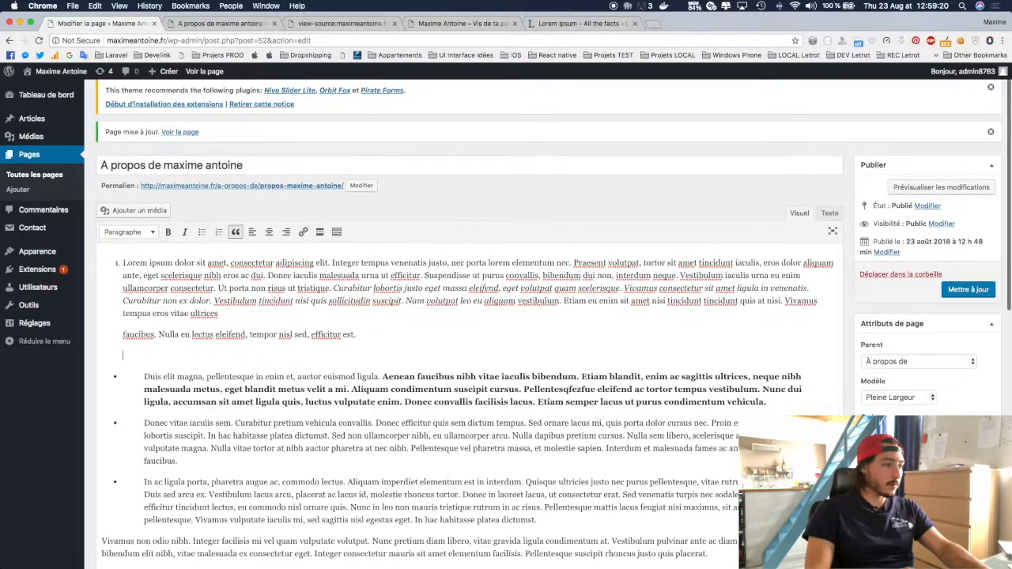
pyautogui.click(135, 209)
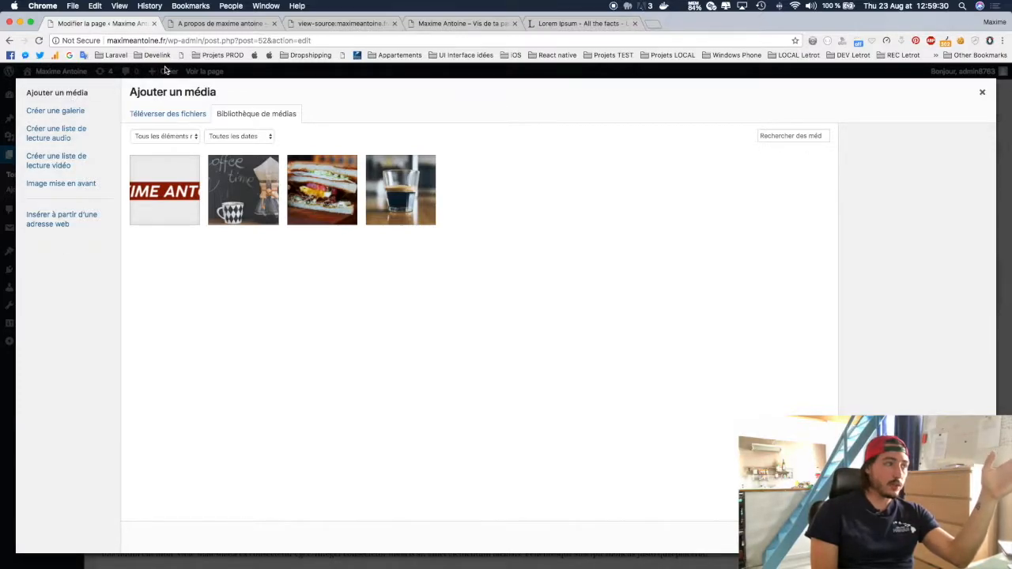
pyautogui.click(313, 189)
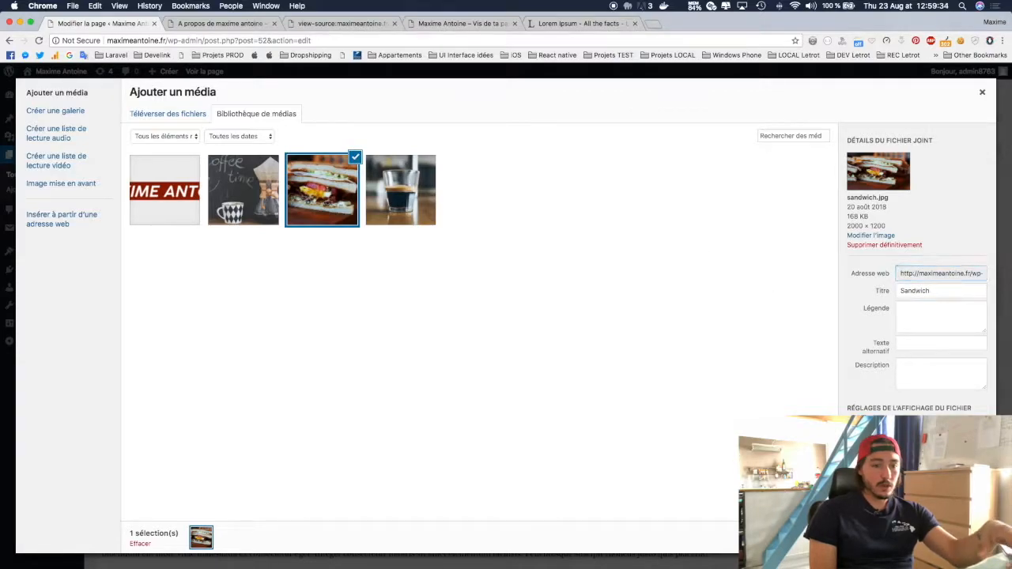
pyautogui.click(948, 542)
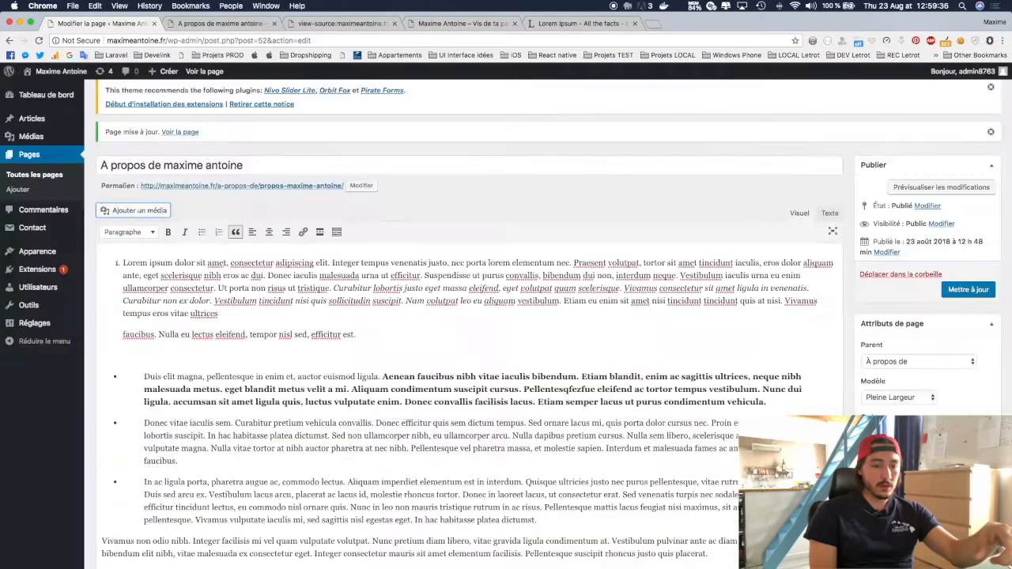
pyautogui.click(965, 286)
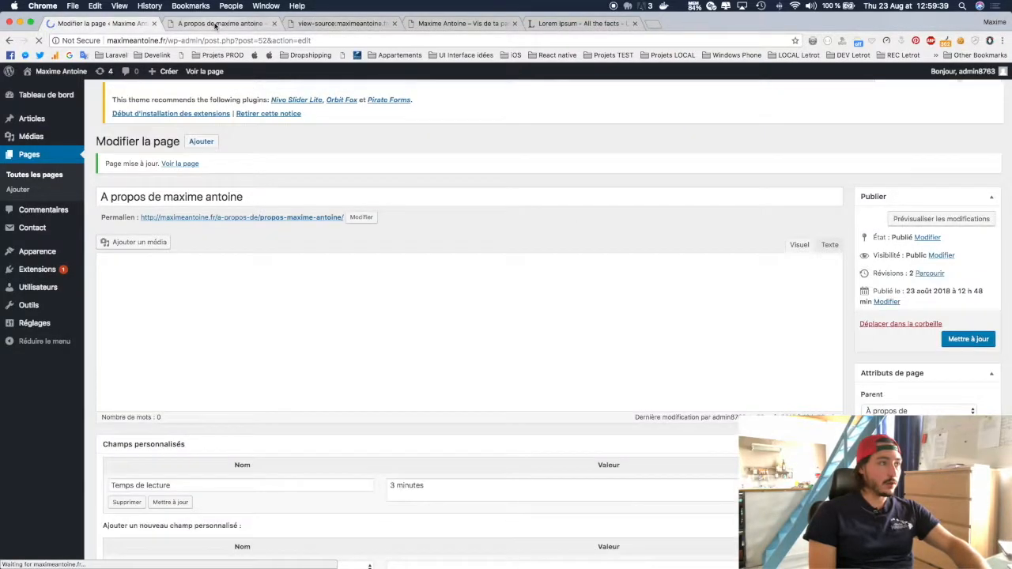
# Reload the public page and examine the comment area, the sandwich image and the surrounding text.
pyautogui.click(219, 23)
pyautogui.press('super+r')
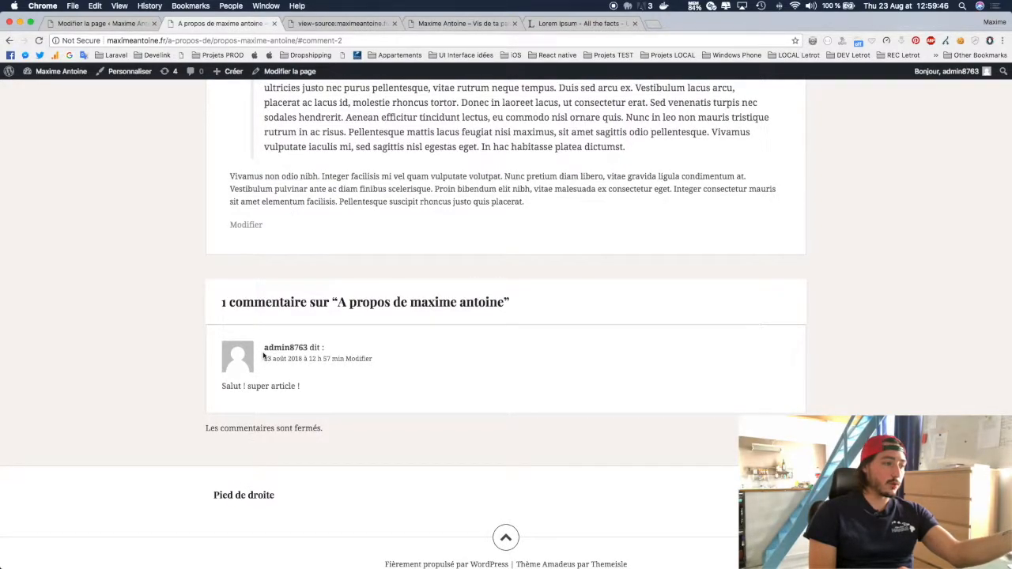
pyautogui.scroll(1, 263, 356)
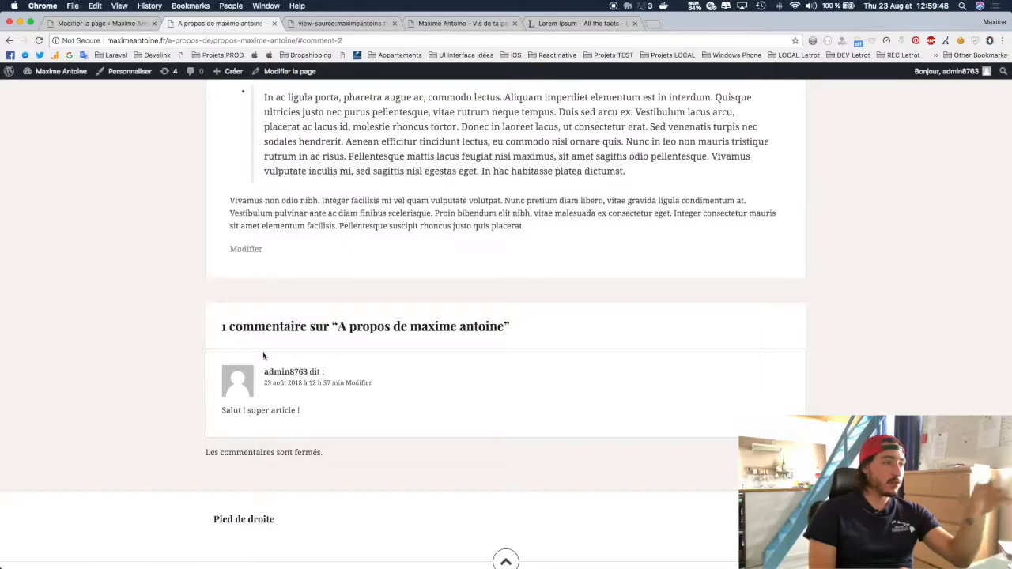
pyautogui.scroll(20, 263, 356)
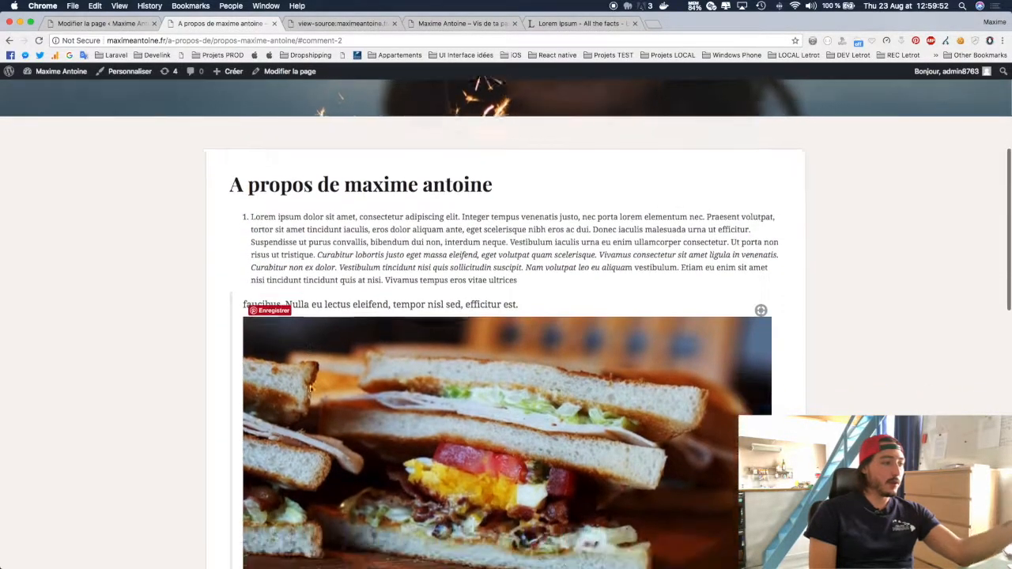
pyautogui.scroll(-5, 263, 356)
pyautogui.scroll(-1, 515, 292)
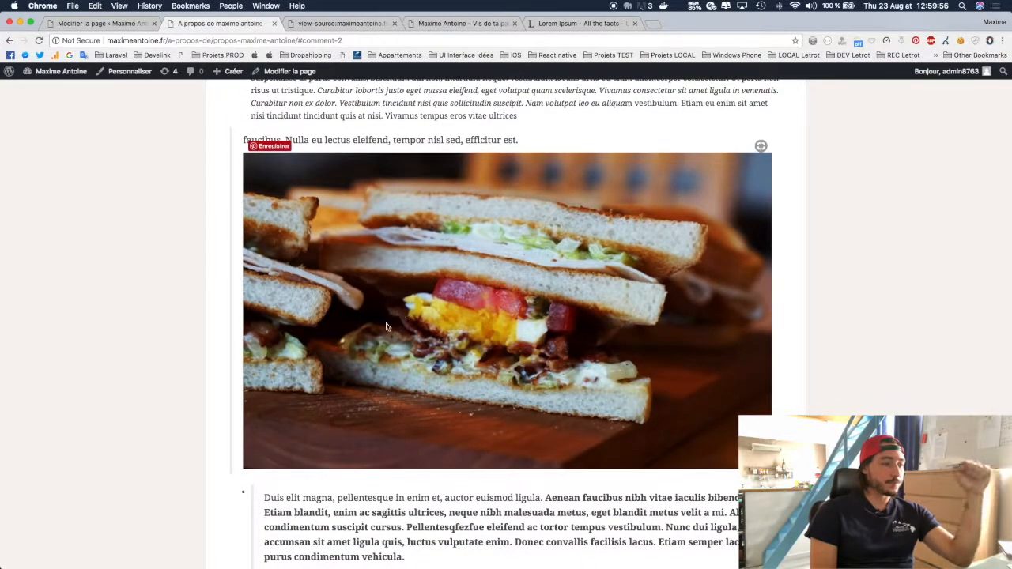
pyautogui.scroll(-10, 410, 317)
pyautogui.scroll(10, 238, 200)
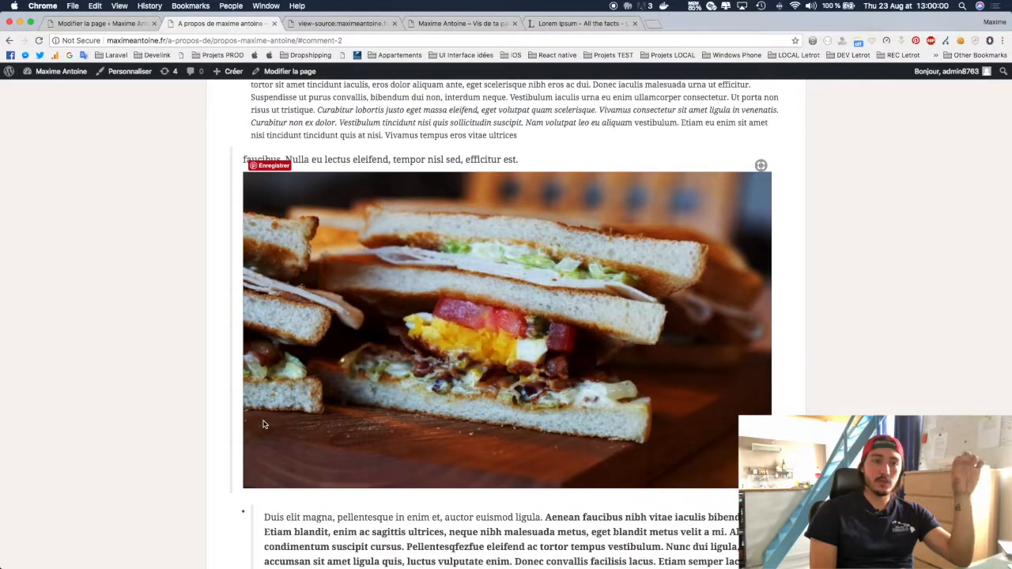
pyautogui.scroll(5, 297, 185)
pyautogui.scroll(3, 297, 185)
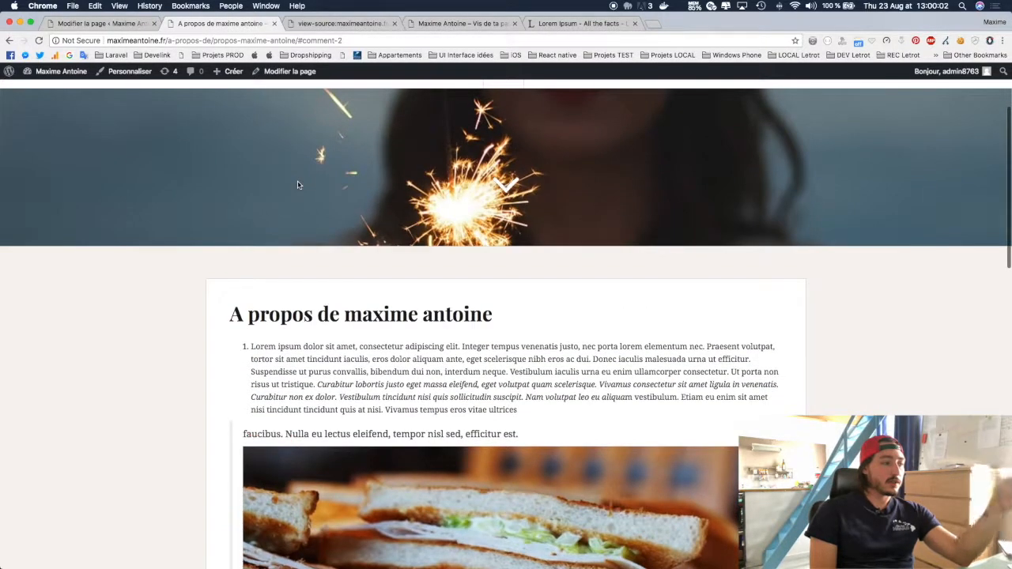
pyautogui.scroll(-6, 229, 221)
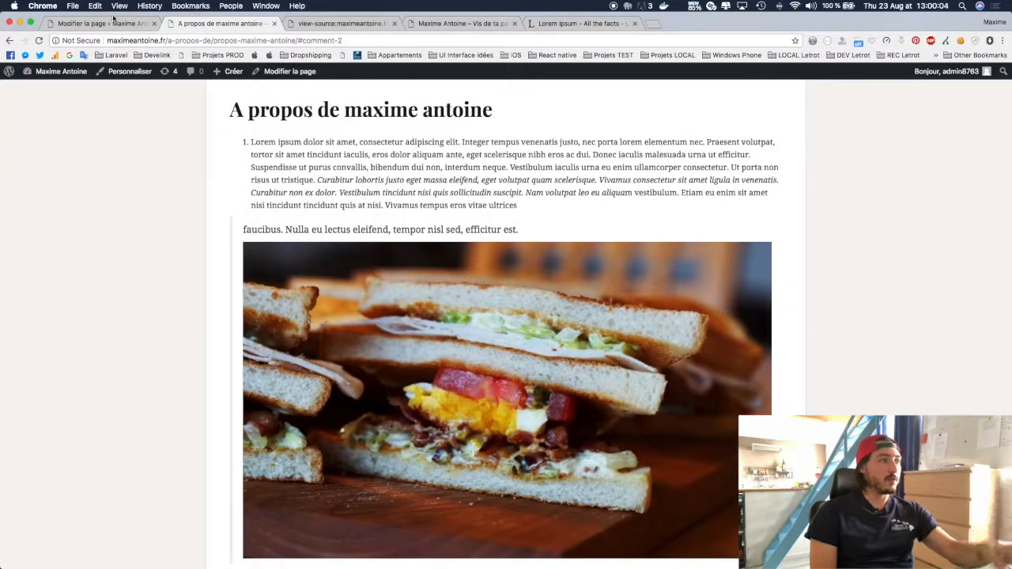
# Return to the page editor, format the first numbered "Lorem ipsum" paragraph as a block quote and update the page.
pyautogui.hotkey('ctrl', 'shift', 'Tab')
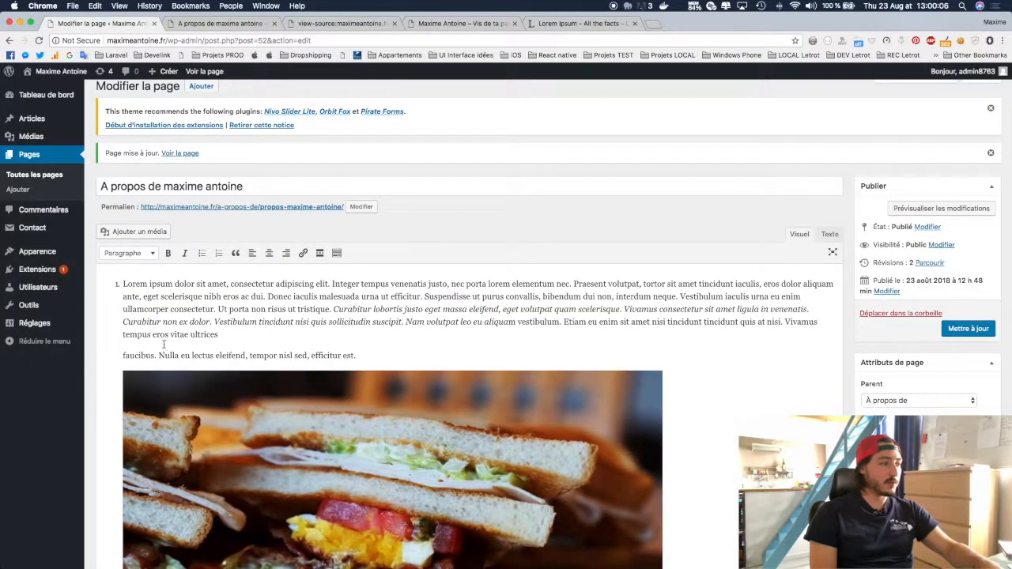
pyautogui.moveTo(122, 284); pyautogui.dragTo(204, 284)
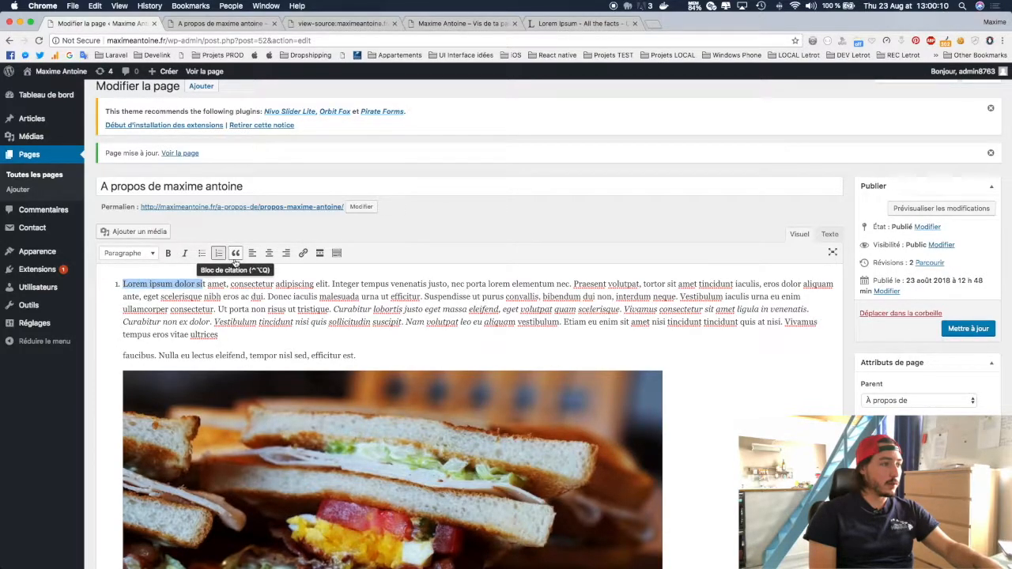
pyautogui.click(235, 253)
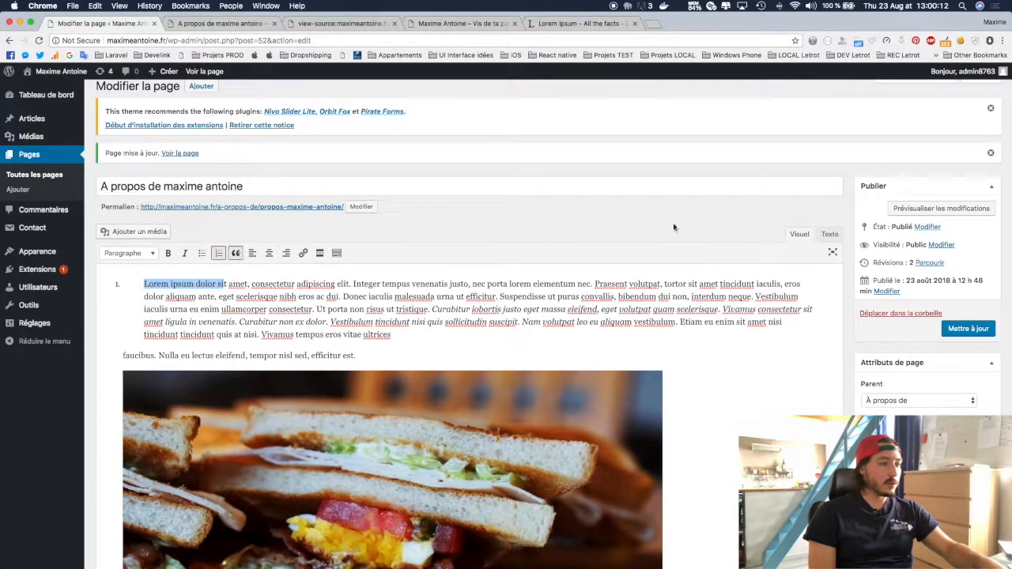
pyautogui.click(968, 329)
# Reload the public page and examine the first paragraph's quote formatting and the overall layout from header to comments.
pyautogui.click(229, 24)
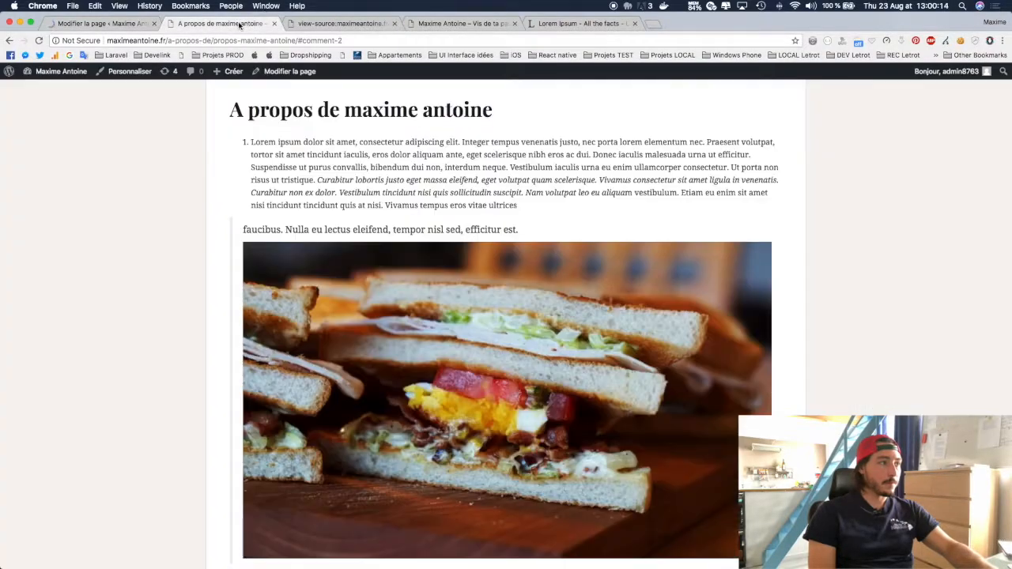
pyautogui.press('super+r')
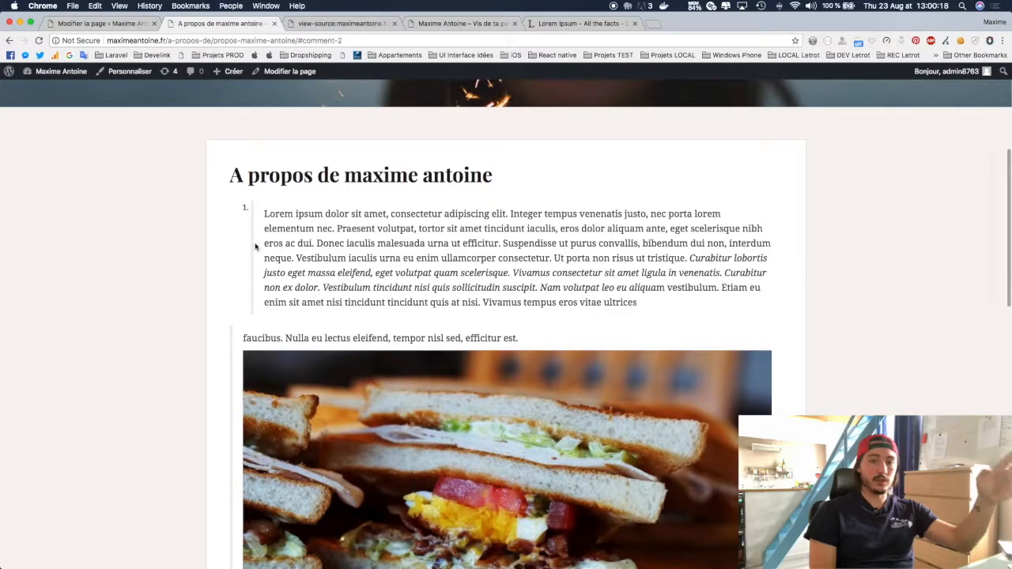
pyautogui.scroll(-10, 493, 318)
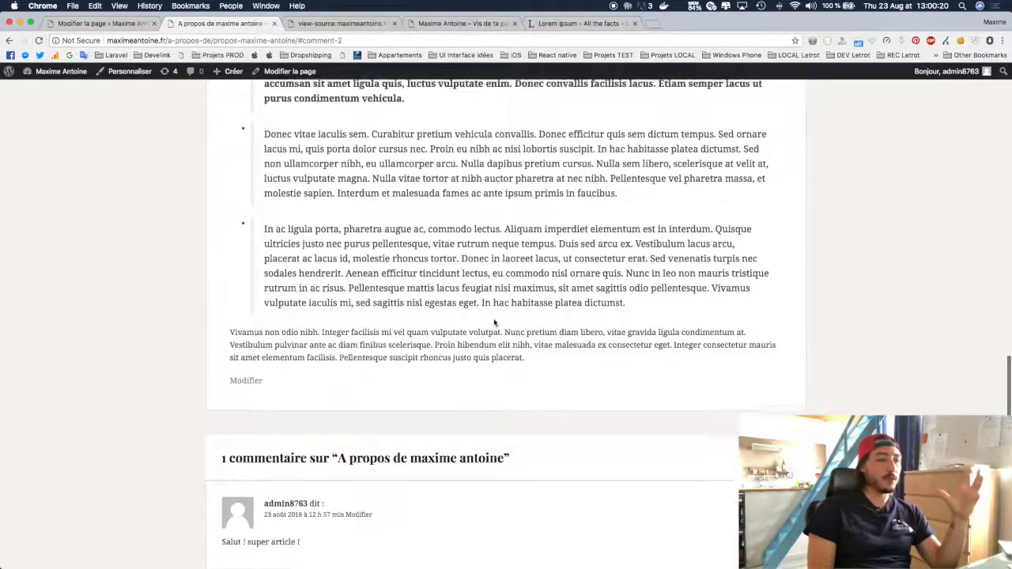
pyautogui.scroll(10, 495, 320)
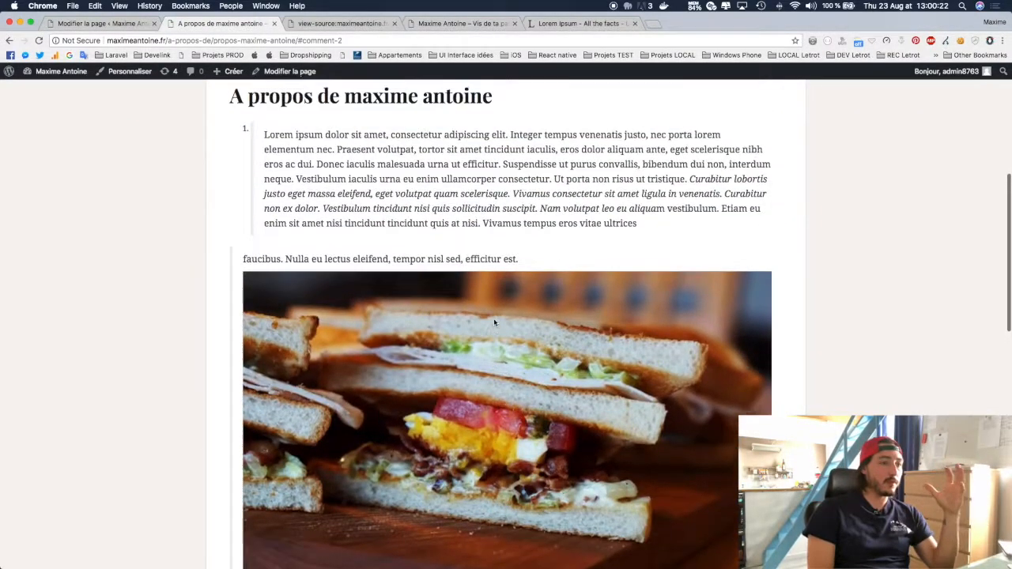
pyautogui.scroll(3, 493, 322)
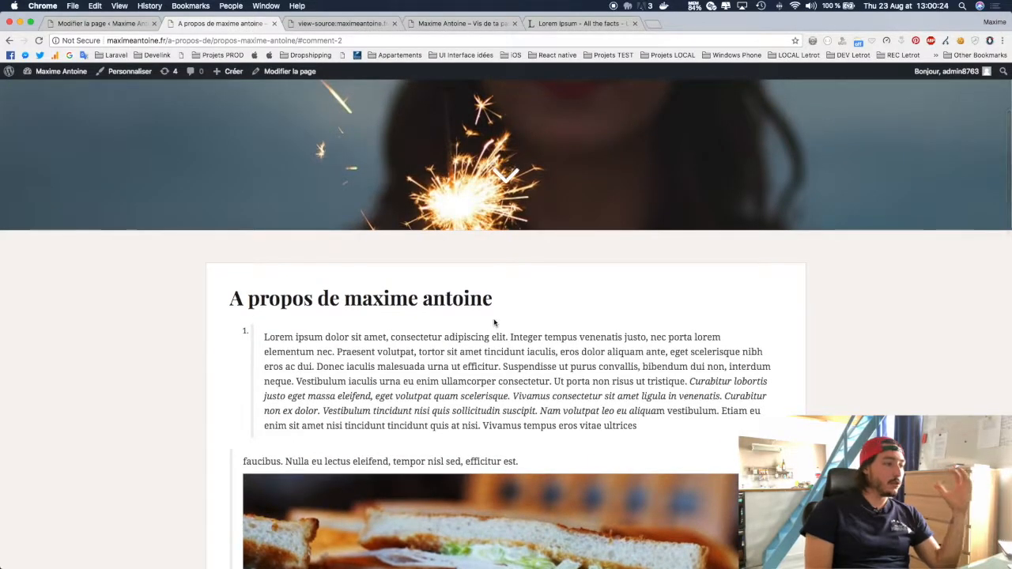
pyautogui.scroll(-4, 494, 323)
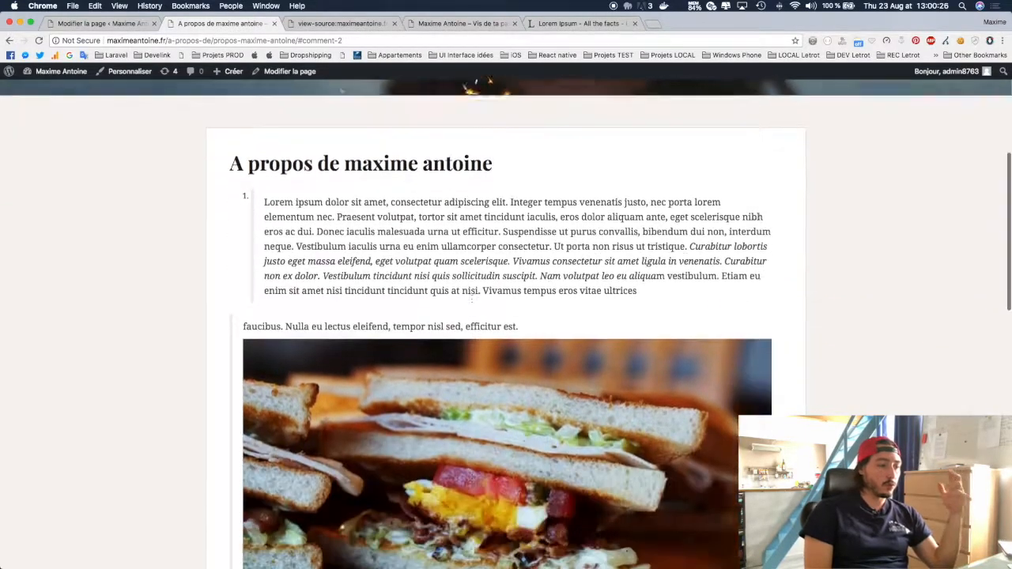
pyautogui.scroll(-4, 472, 383)
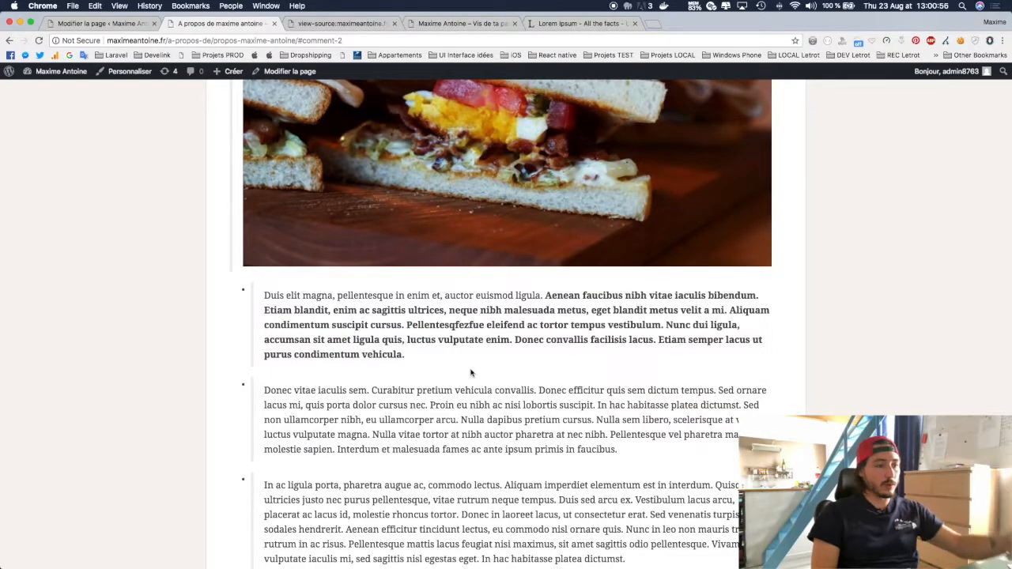
pyautogui.scroll(-5, 471, 373)
pyautogui.scroll(10, 471, 372)
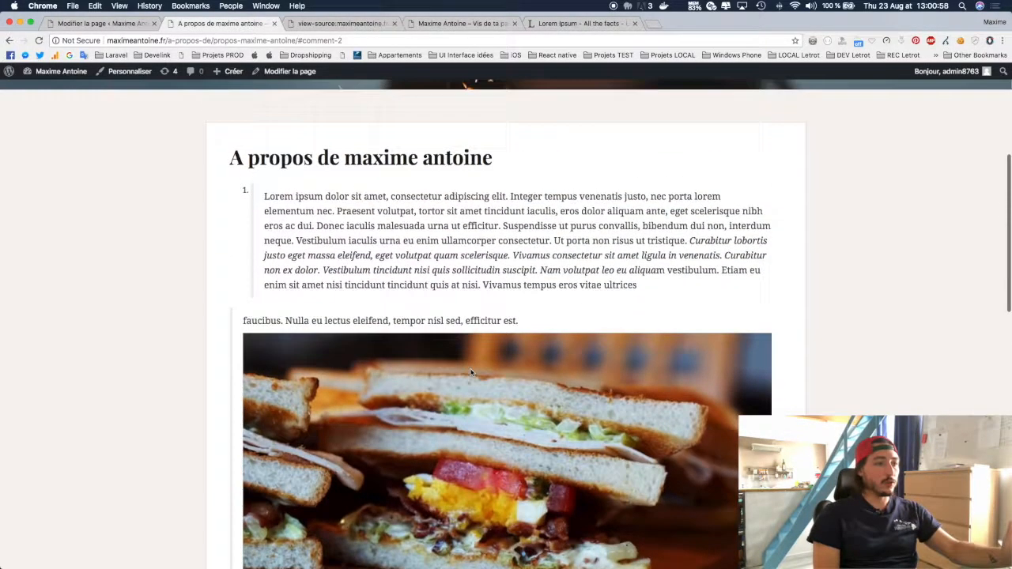
pyautogui.scroll(1, 470, 372)
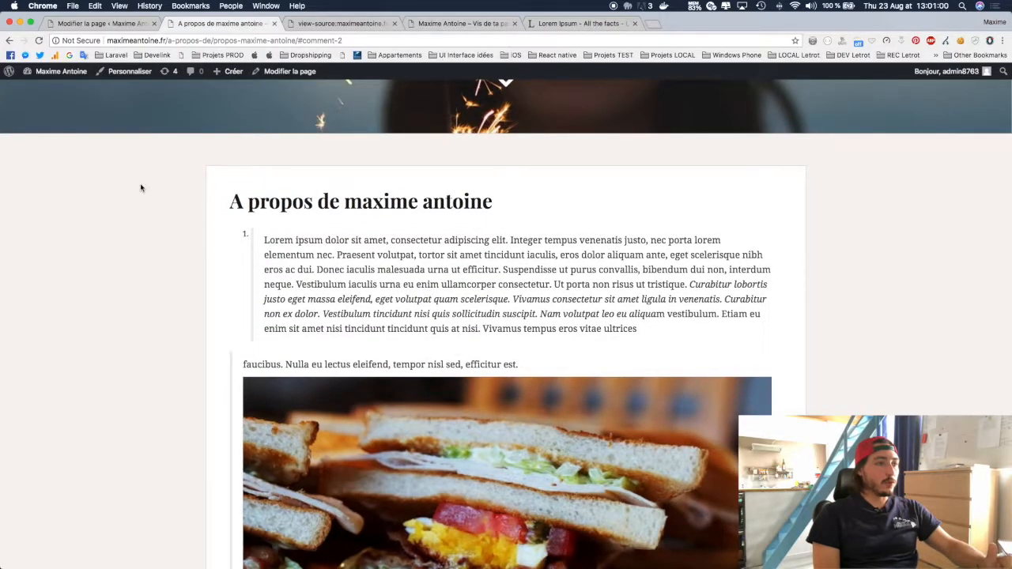
pyautogui.scroll(5, 221, 174)
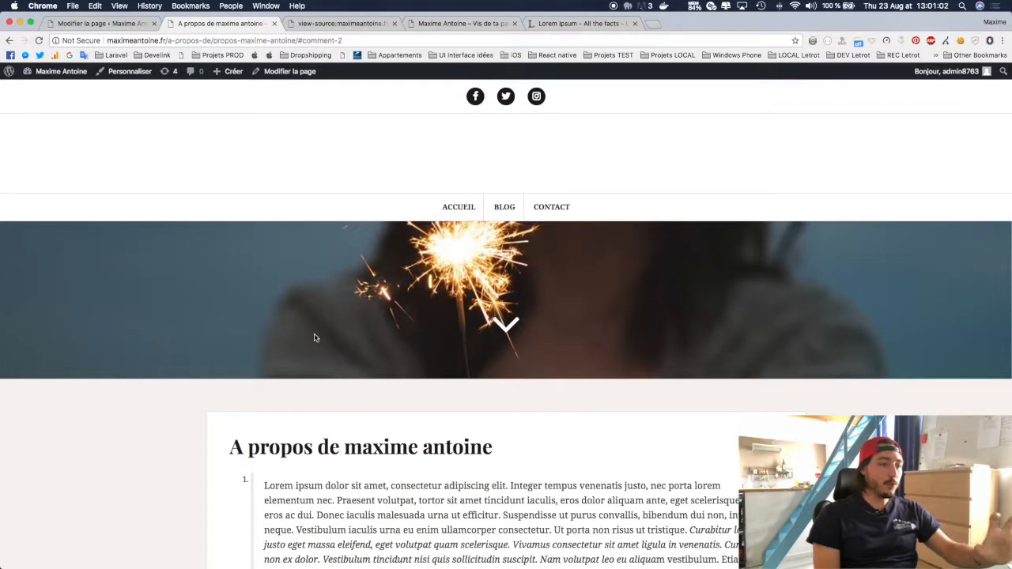
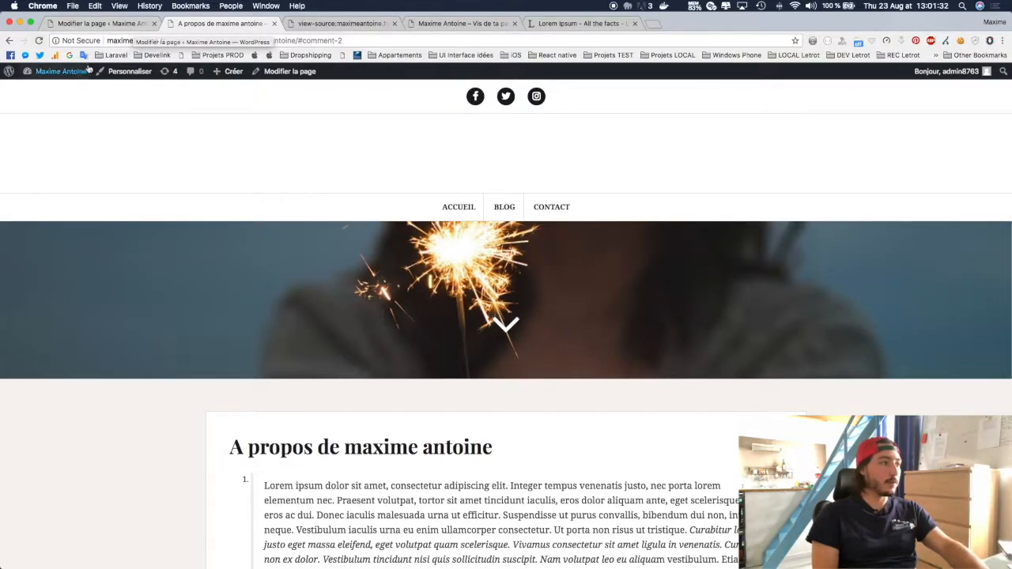
# Open the article categories in the site administration and add a top-level category named Voyage with the slug voyage.
pyautogui.click(130, 26)
pyautogui.click(33, 117)
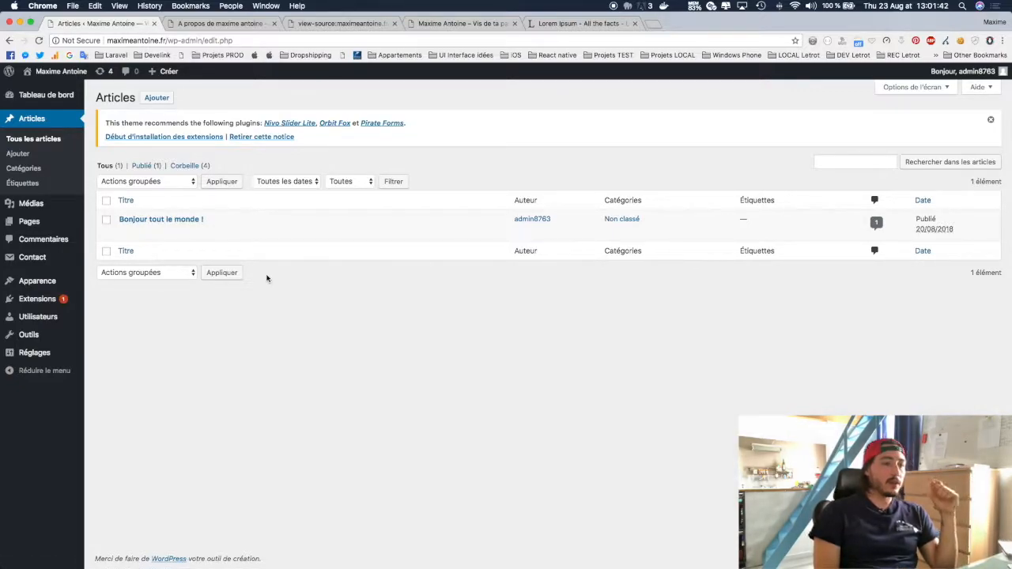
pyautogui.click(29, 172)
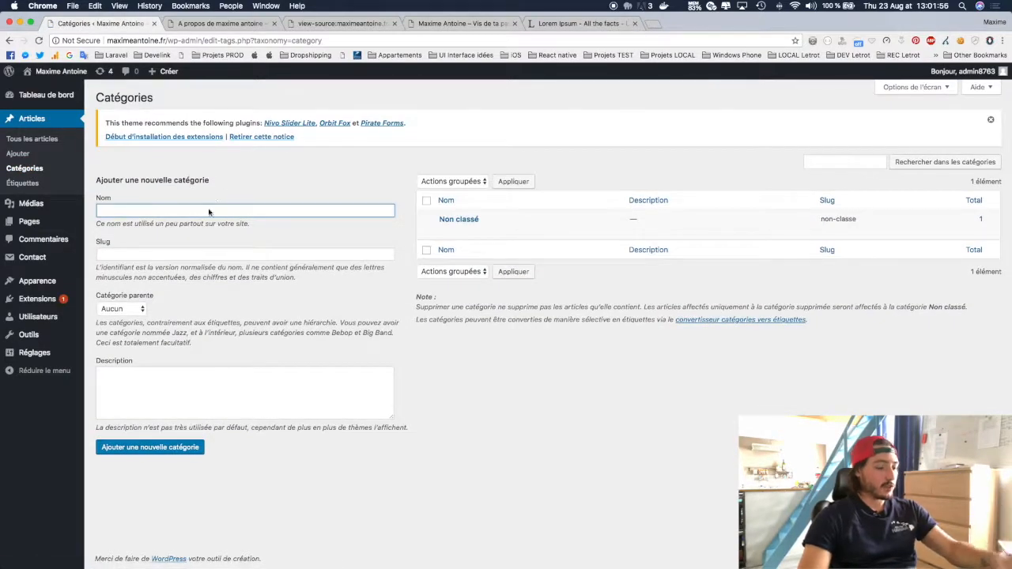
pyautogui.press('Tab')
pyautogui.write('v')
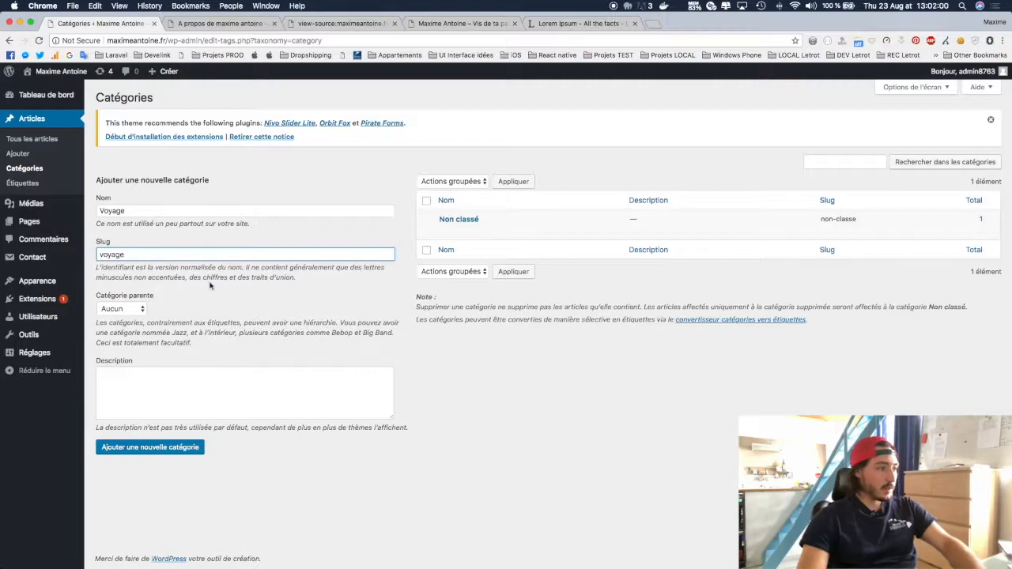
pyautogui.click(124, 309)
pyautogui.click(124, 309)
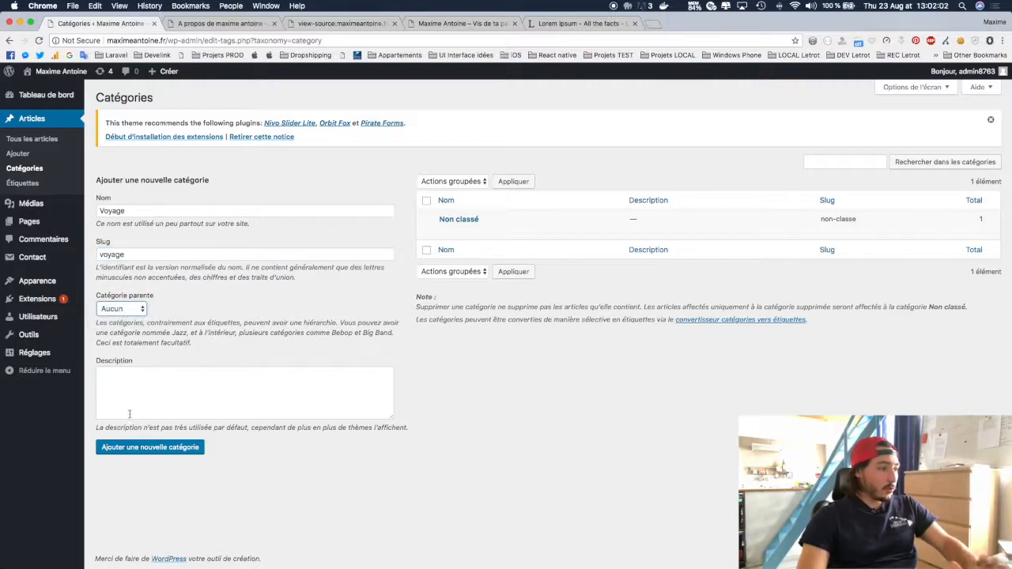
pyautogui.click(146, 446)
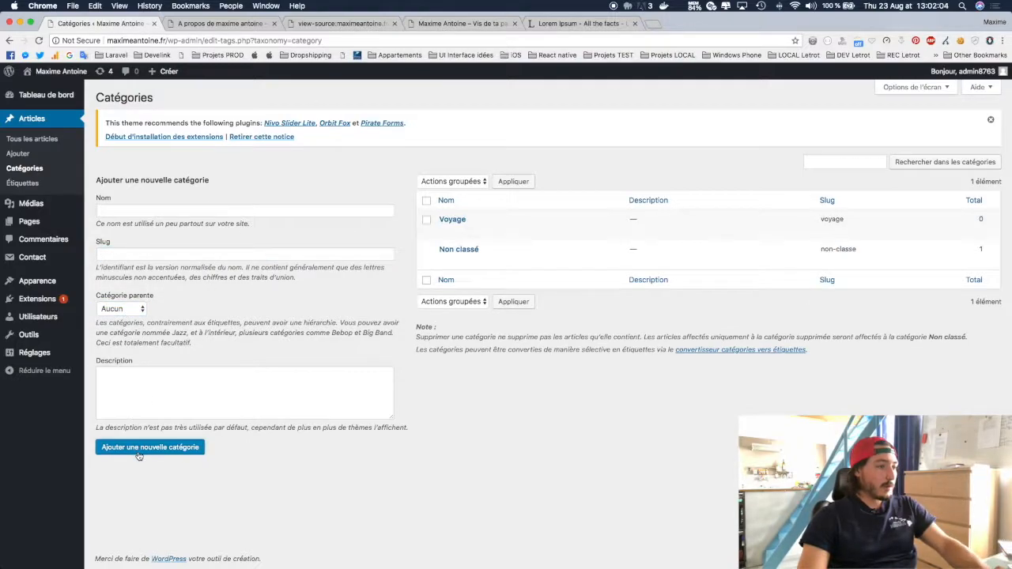
# Add a category named "Voyage en avion" with Voyage as its parent category.
pyautogui.click(190, 213)
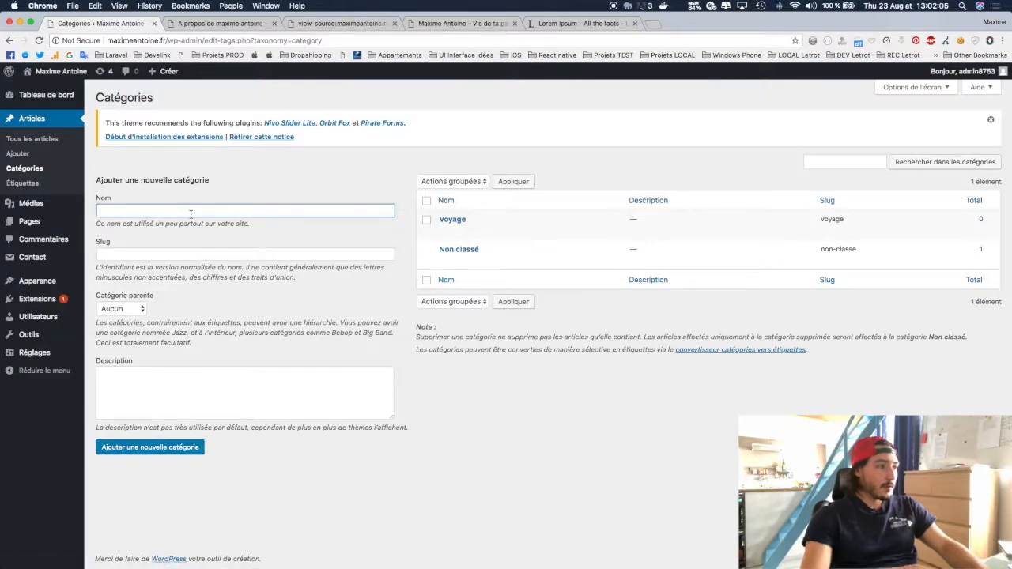
pyautogui.write('Voyage en avion')
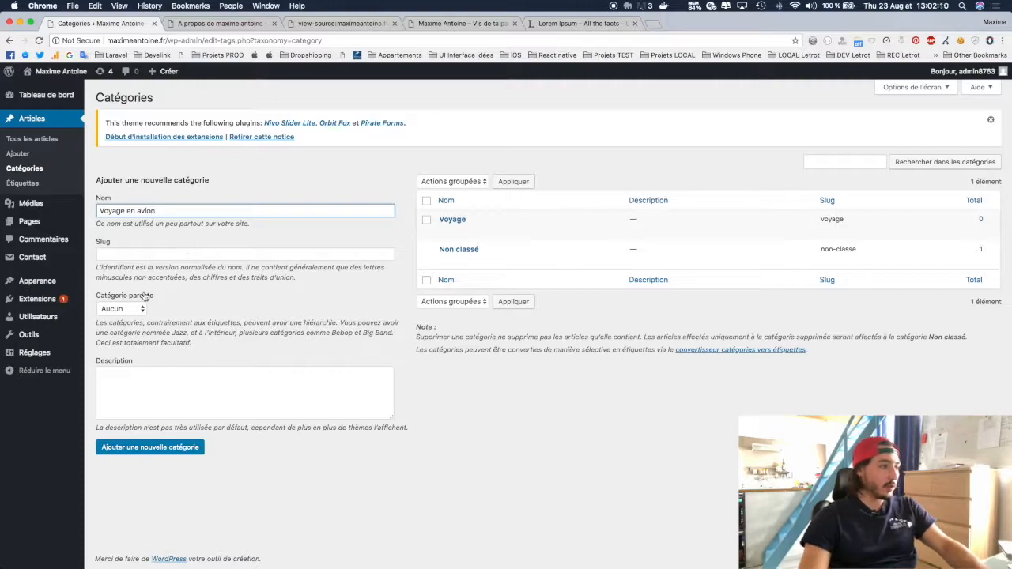
pyautogui.click(120, 309)
pyautogui.click(119, 324)
pyautogui.click(135, 454)
# Add a category named Cuisine with its parent category set to Aucun.
pyautogui.click(199, 212)
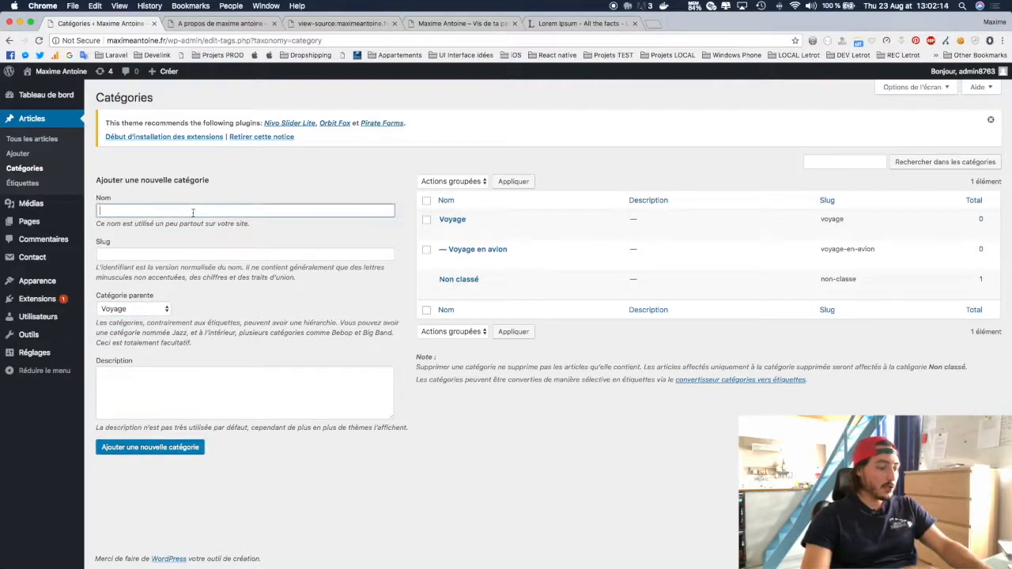
pyautogui.write('Cuisine')
pyautogui.click(150, 309)
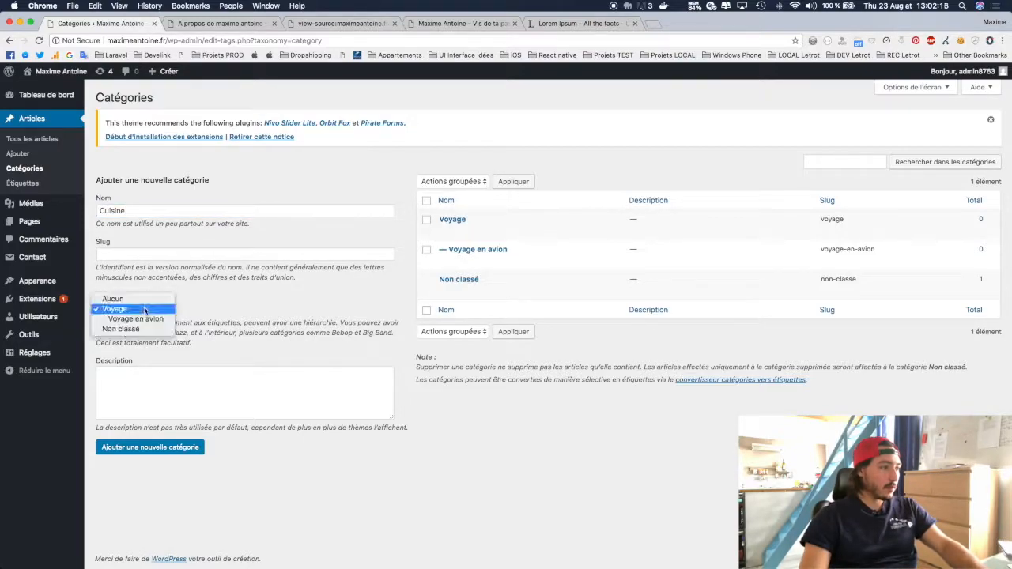
pyautogui.click(139, 297)
pyautogui.click(137, 453)
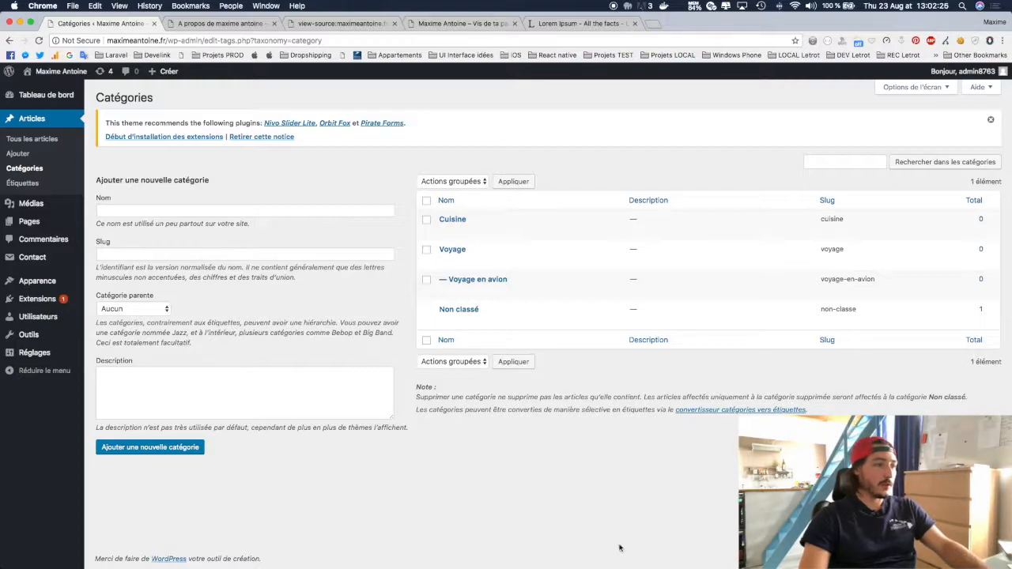
# Start a new article and title it "Mon premier voyage en avion".
pyautogui.moveTo(24, 200)
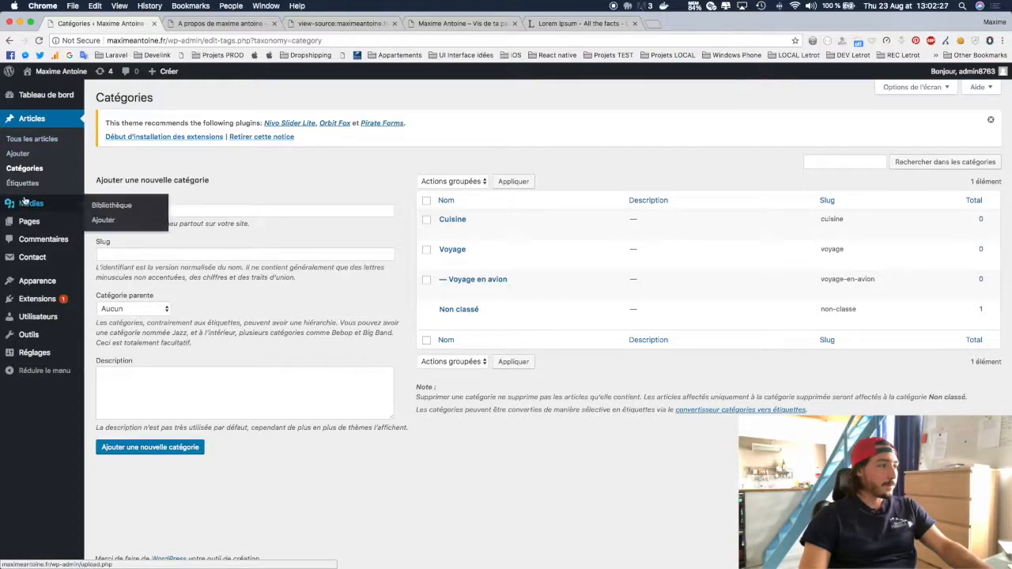
pyautogui.click(17, 154)
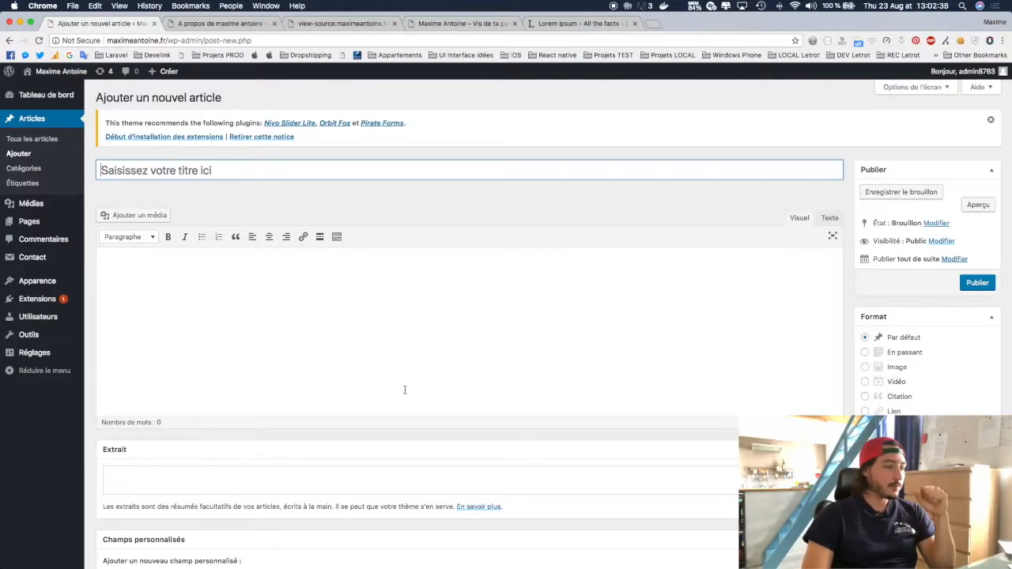
pyautogui.scroll(-5, 404, 389)
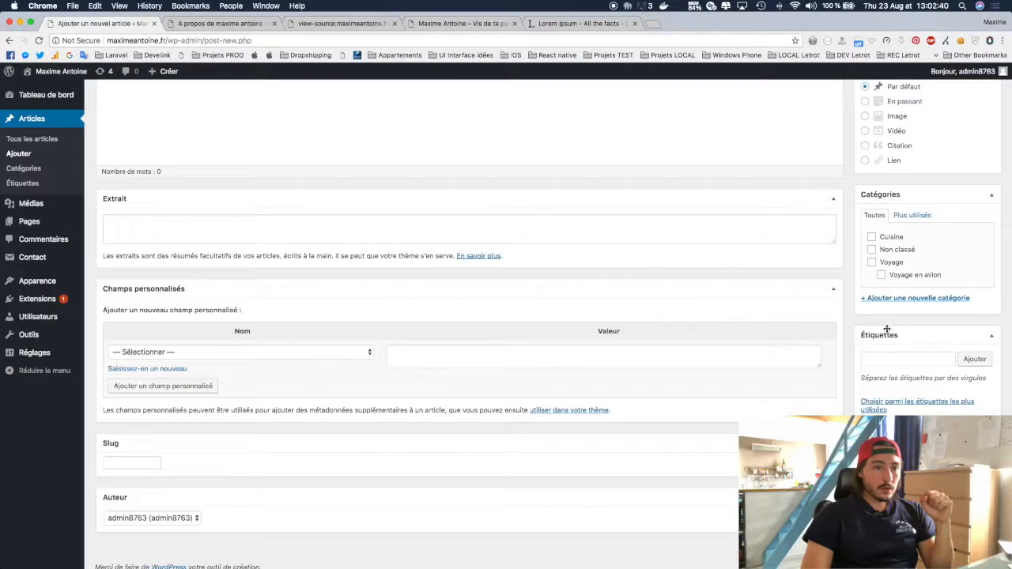
pyautogui.scroll(5, 887, 329)
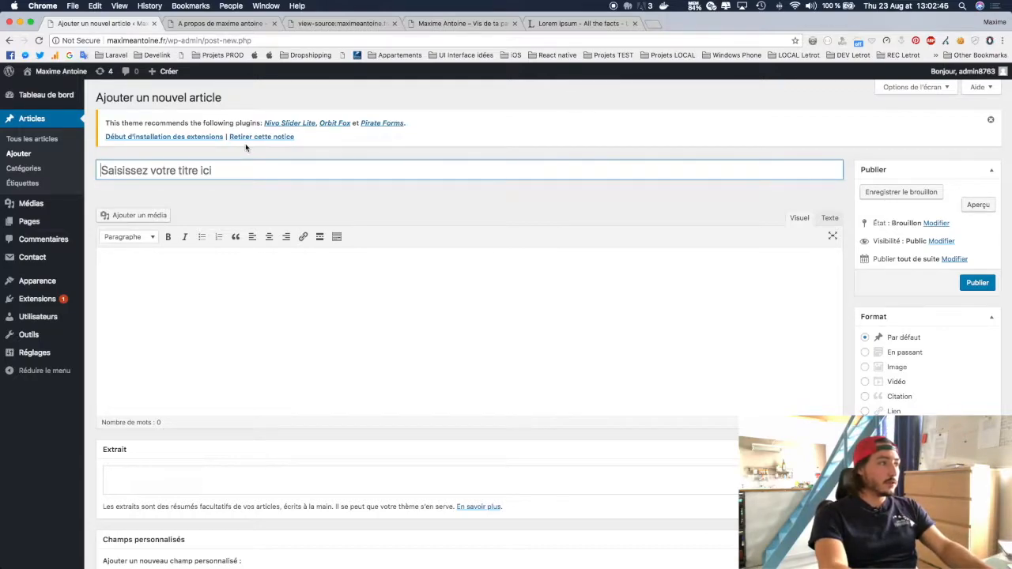
pyautogui.write('Mon premier voyage en')
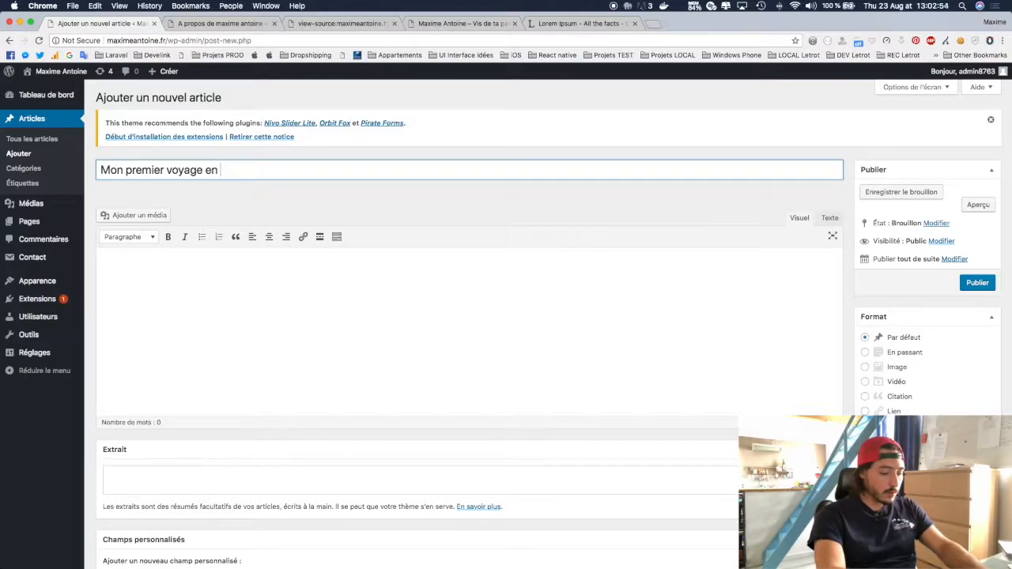
# Paste the copied Lorem ipsum paragraphs into the article body.
pyautogui.click(243, 285)
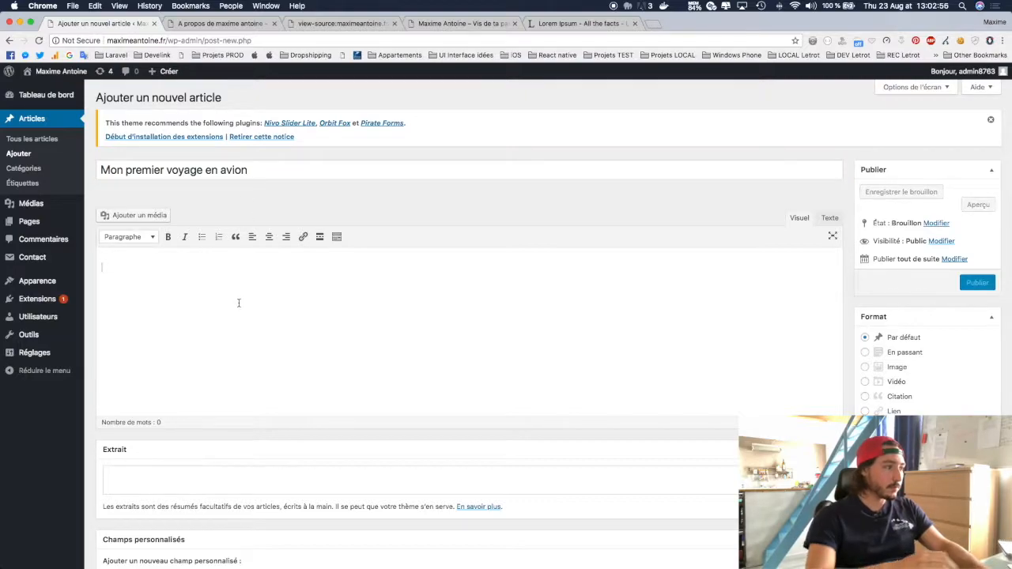
pyautogui.click(581, 23)
pyautogui.click(135, 27)
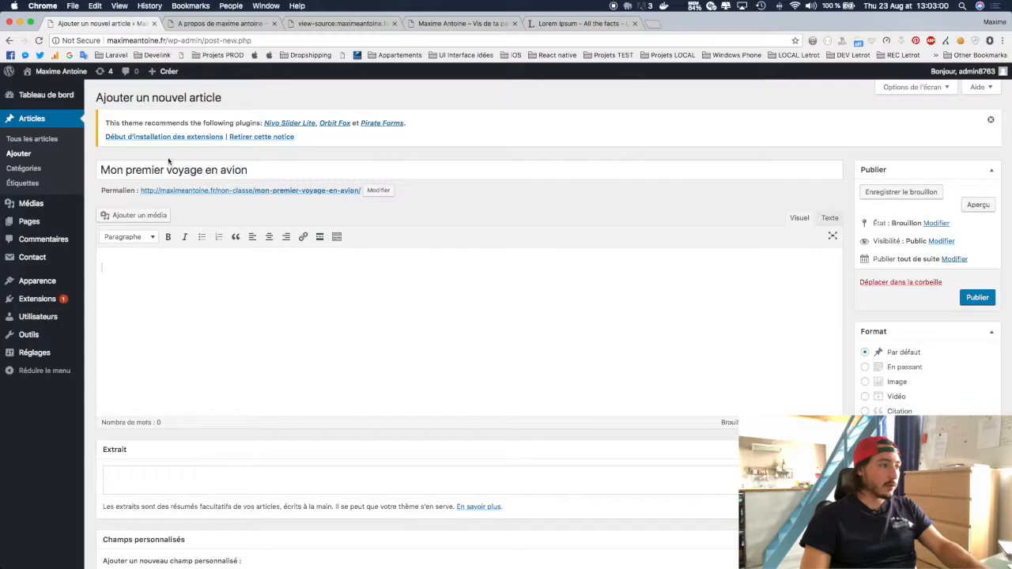
pyautogui.press('super+v')
# Examine the article's excerpt, custom fields, slug, author, category and format settings and the available screen options.
pyautogui.scroll(-6, 335, 311)
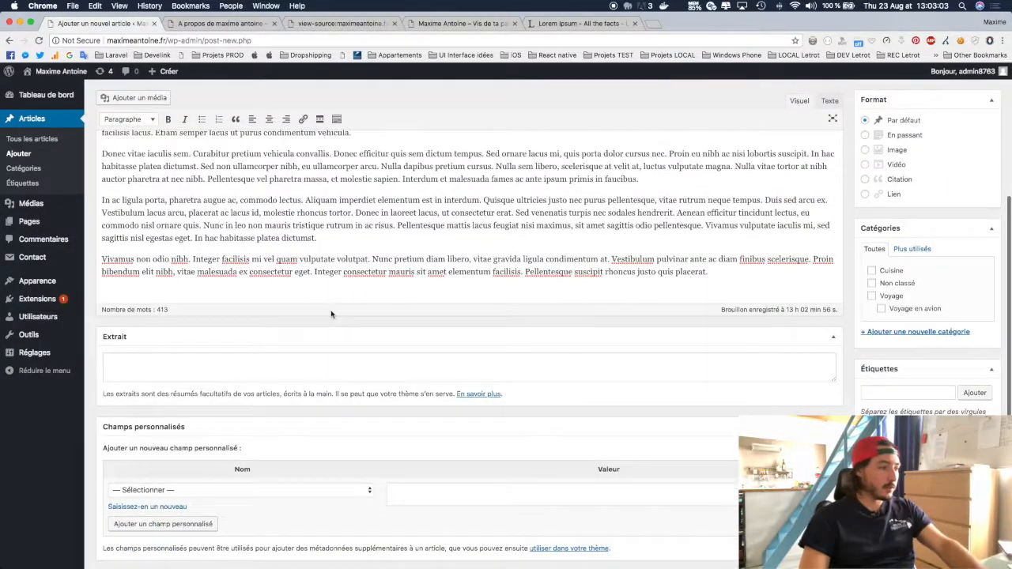
pyautogui.click(136, 368)
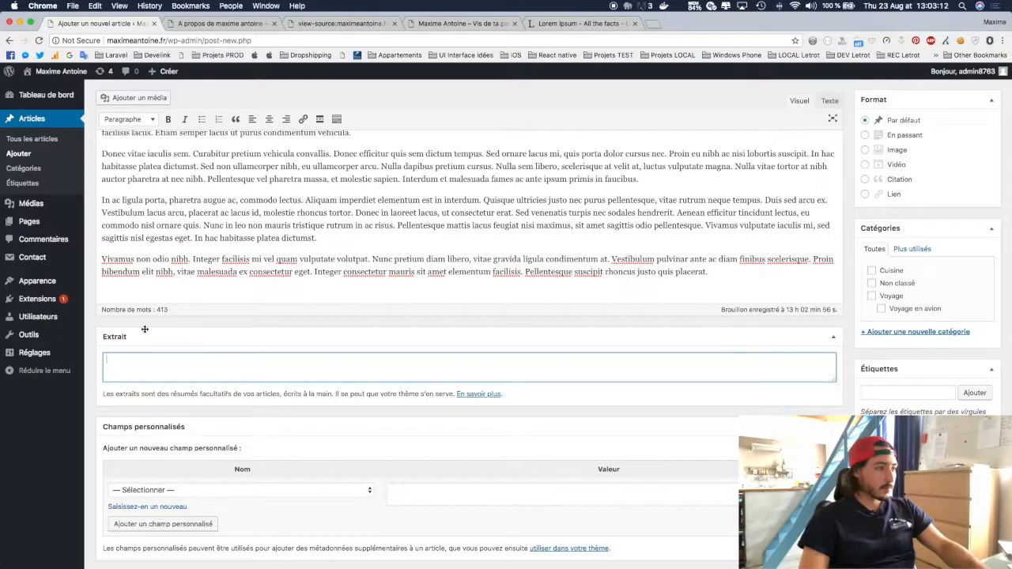
pyautogui.scroll(-5, 163, 418)
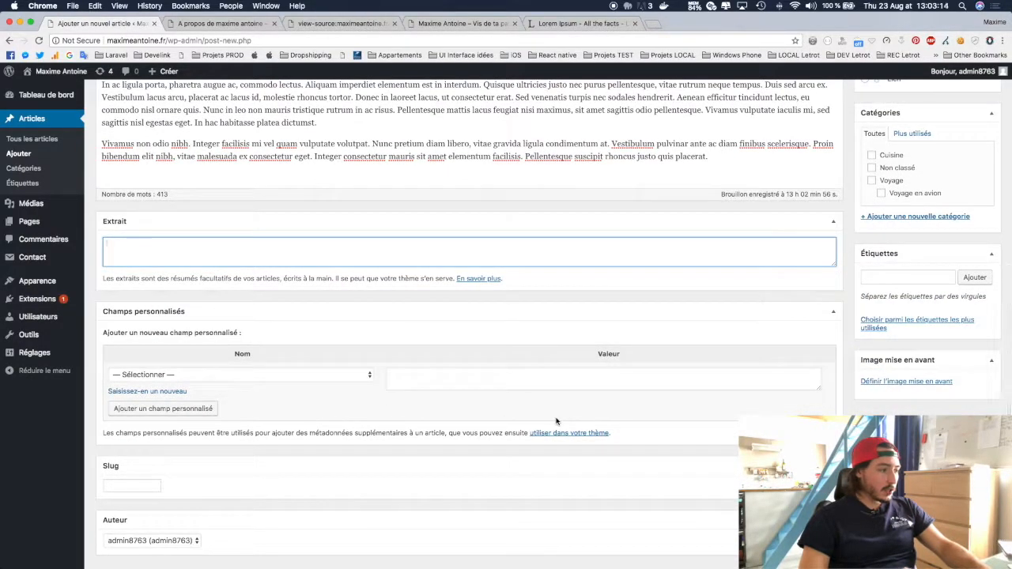
pyautogui.scroll(10, 751, 182)
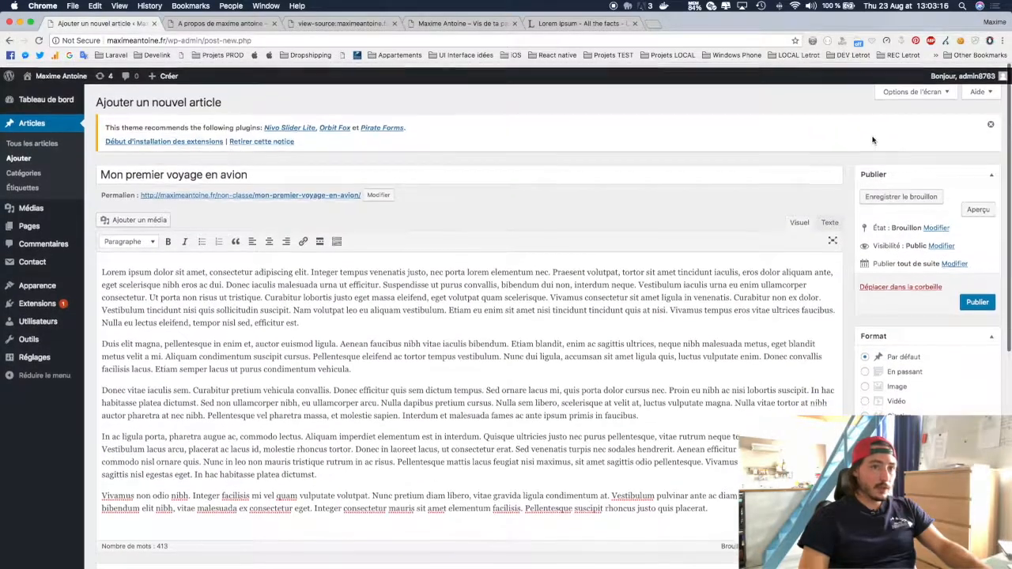
pyautogui.click(886, 88)
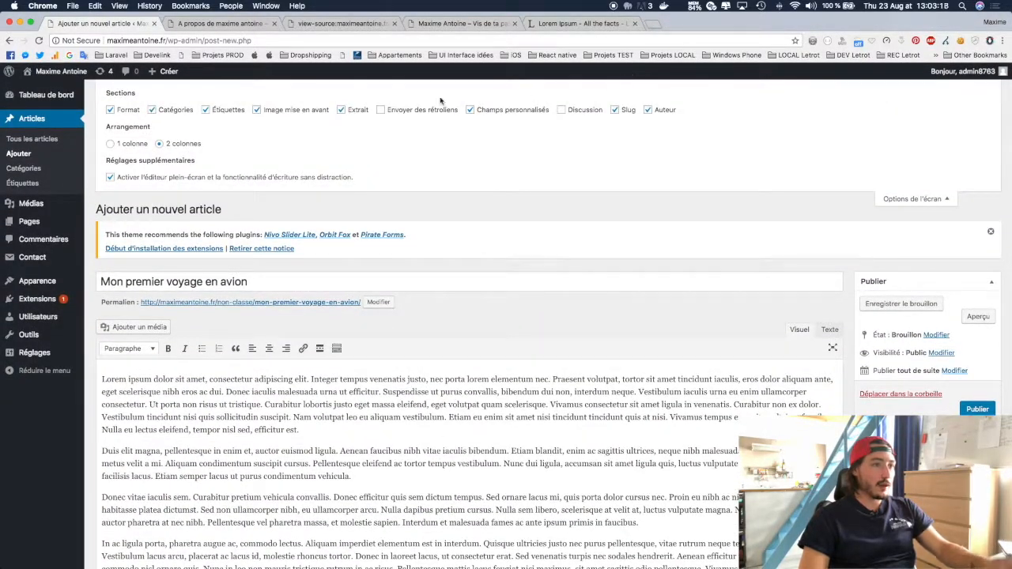
pyautogui.click(909, 198)
pyautogui.scroll(-10, 400, 247)
pyautogui.scroll(-2, 401, 246)
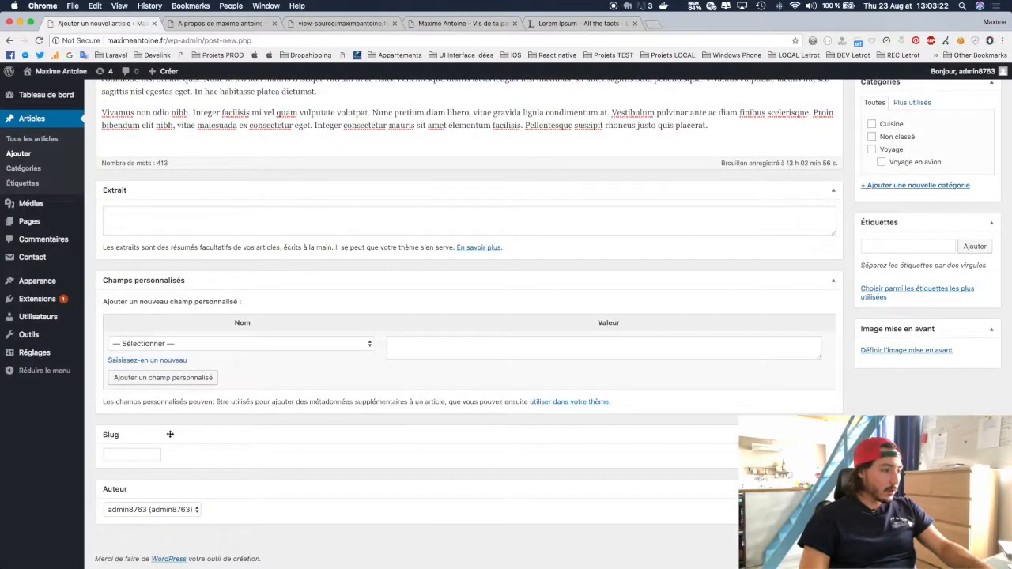
pyautogui.scroll(12, 373, 350)
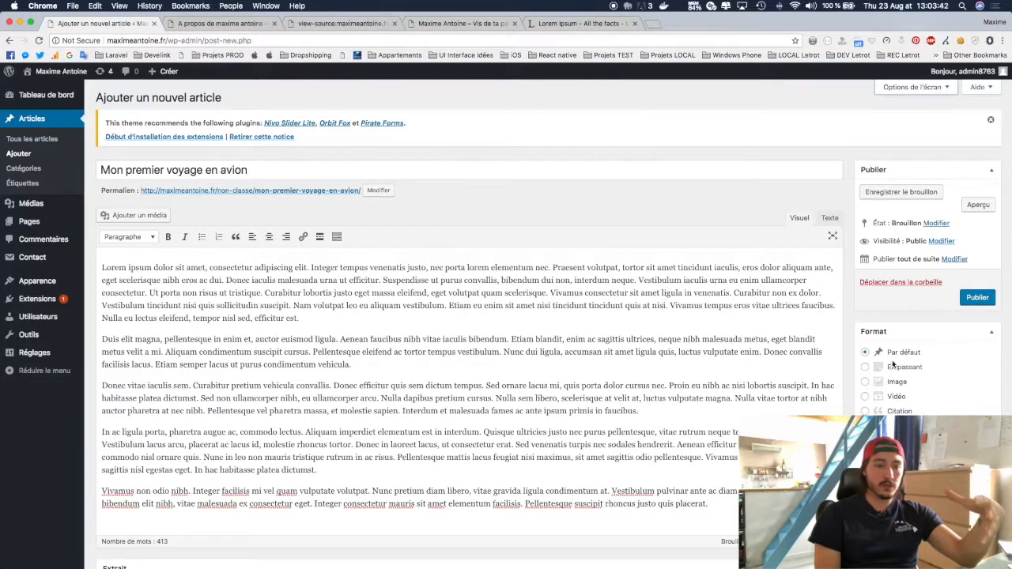
# Publish the article, then load the maximeantoine.fr home page and examine the list of articles.
pyautogui.click(966, 303)
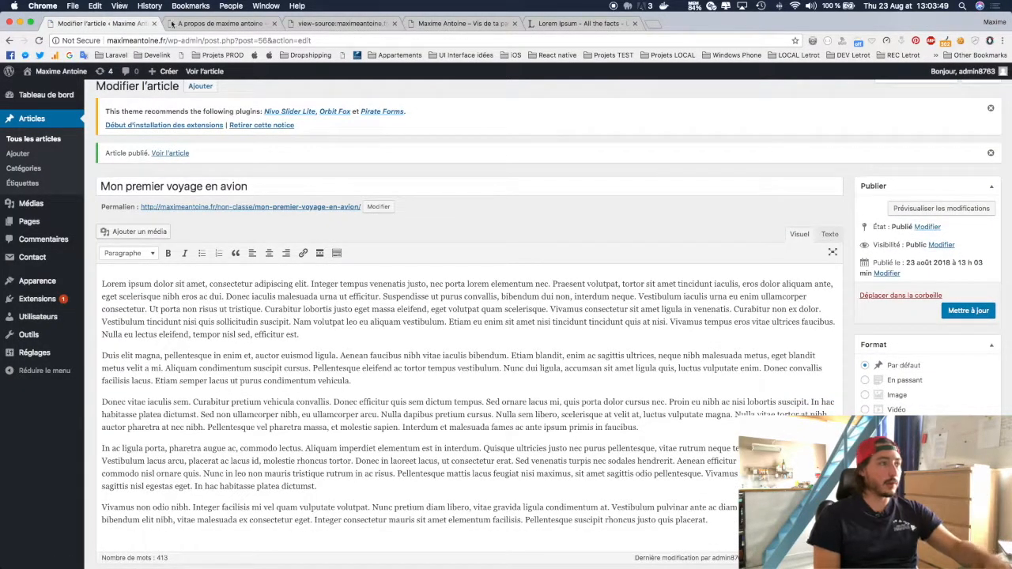
pyautogui.click(171, 23)
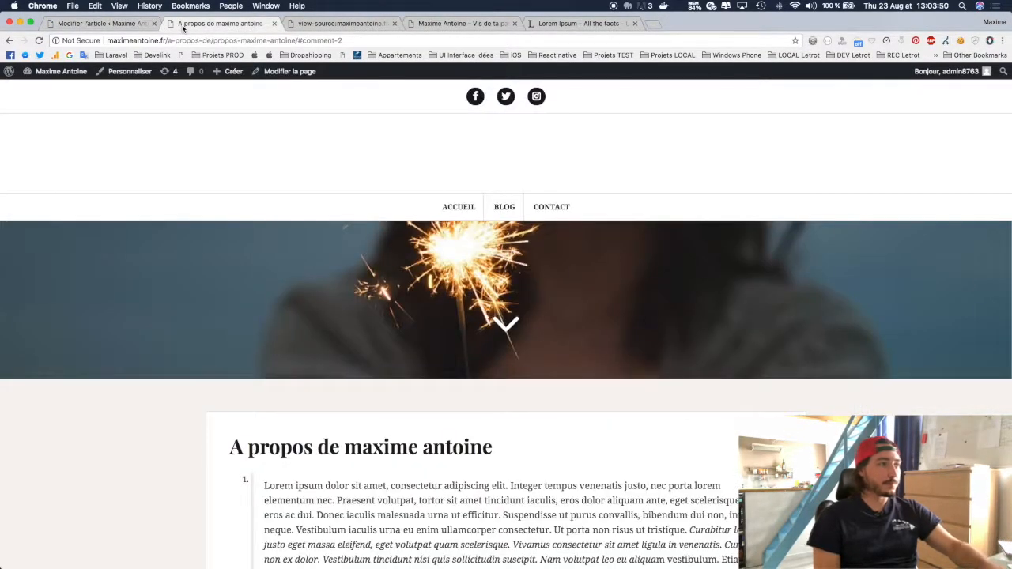
pyautogui.moveTo(168, 39); pyautogui.dragTo(343, 40)
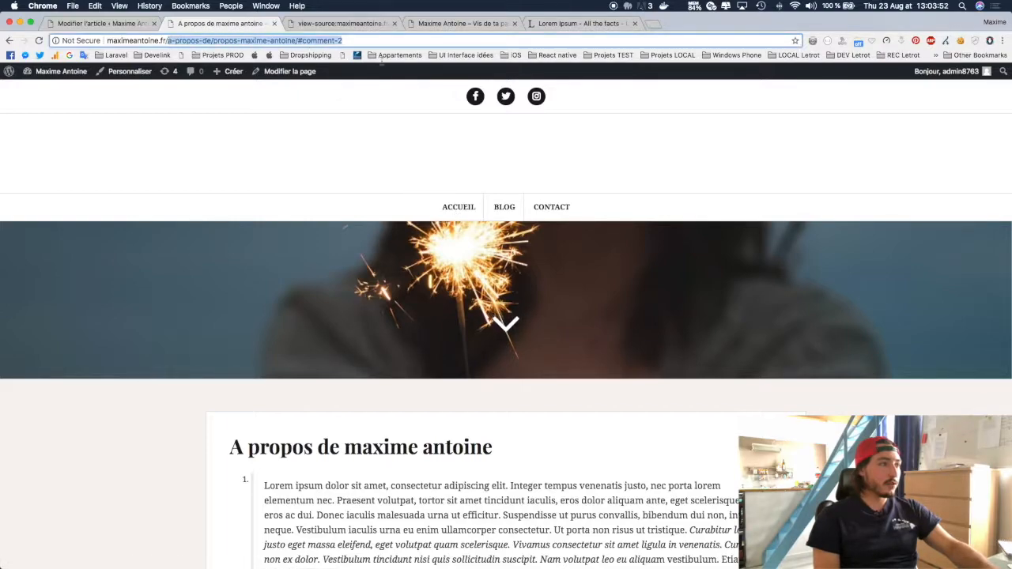
pyautogui.press('BackSpace')
pyautogui.press('Return')
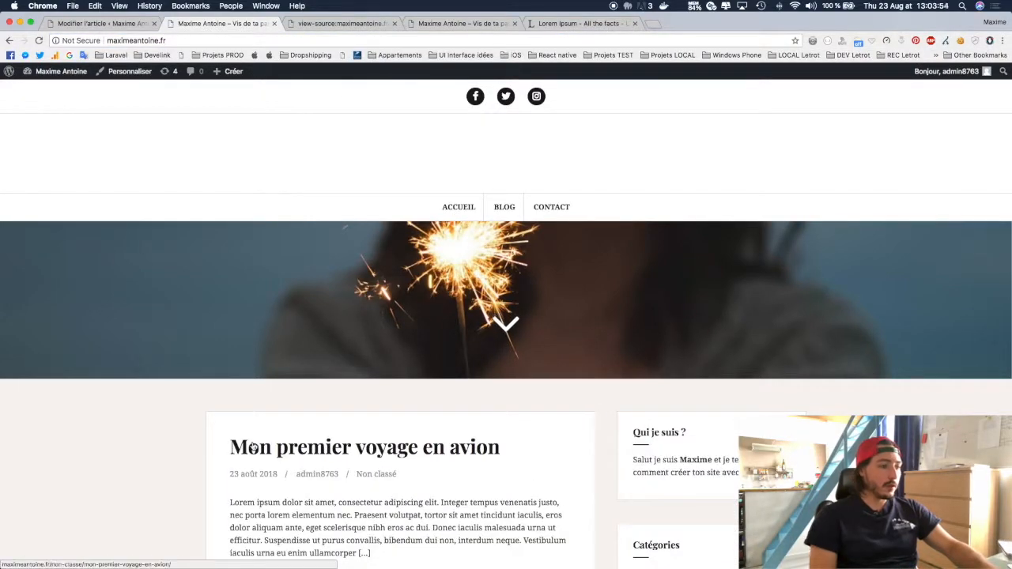
pyautogui.scroll(-5, 287, 303)
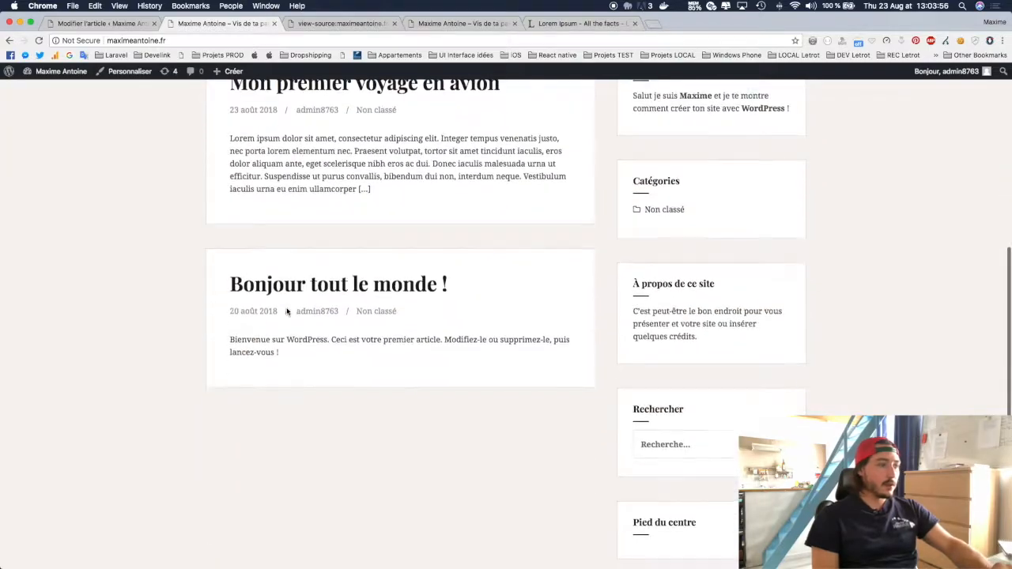
# Open the public "Mon premier voyage en avion" article and examine its full text and comment form.
pyautogui.scroll(2, 287, 312)
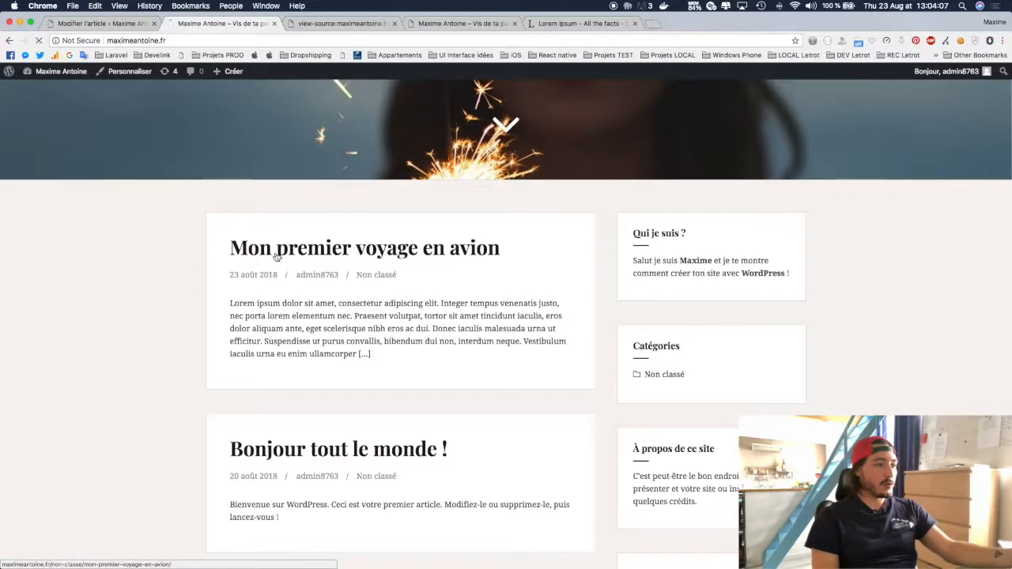
pyautogui.scroll(-10, 277, 257)
pyautogui.scroll(-4, 277, 257)
pyautogui.scroll(5, 275, 256)
pyautogui.scroll(-3, 253, 430)
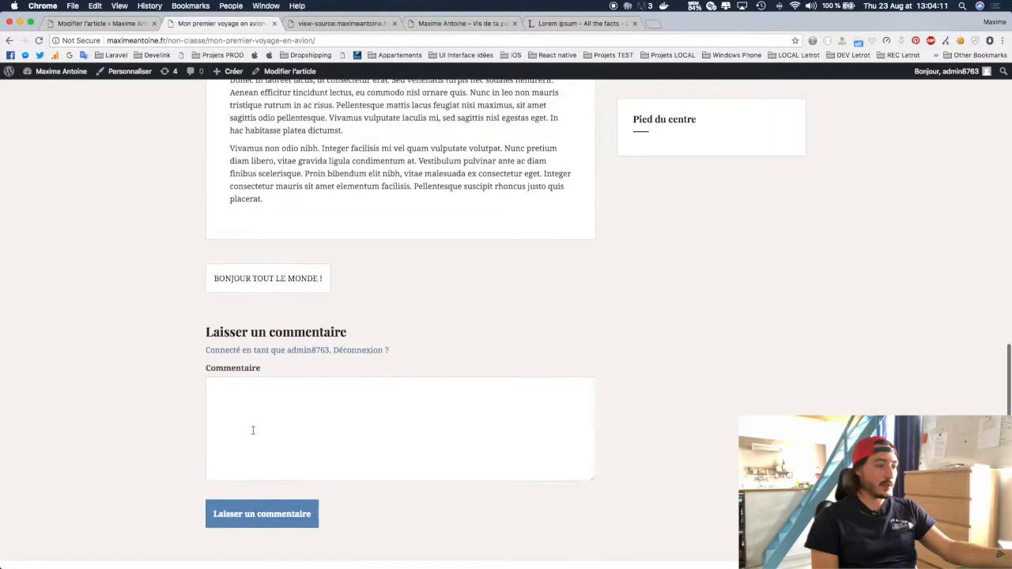
# Return to the article editor and enable the Discussion and Commentaires sections in the screen options.
pyautogui.click(119, 23)
pyautogui.scroll(-10, 264, 363)
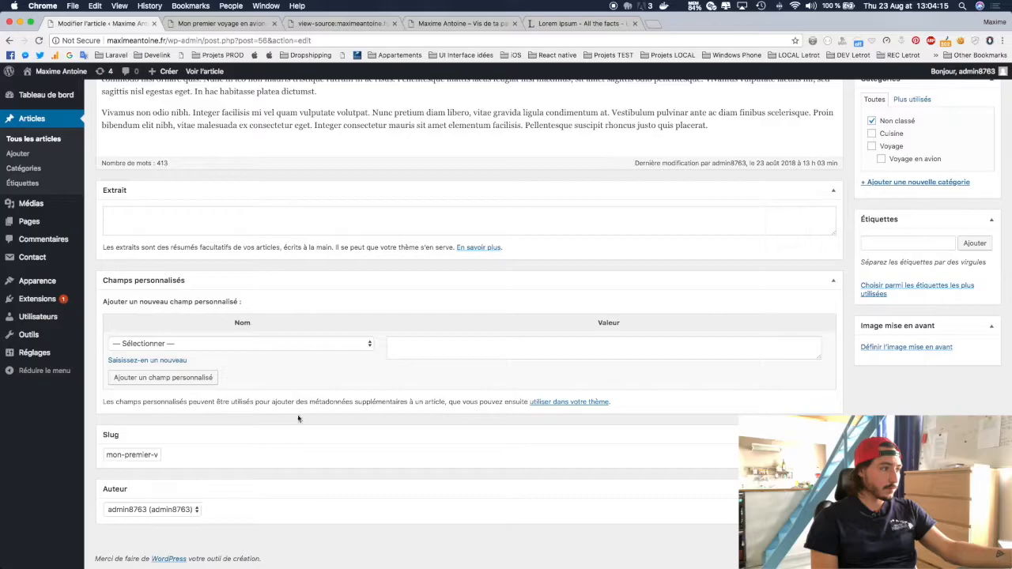
pyautogui.scroll(15, 253, 448)
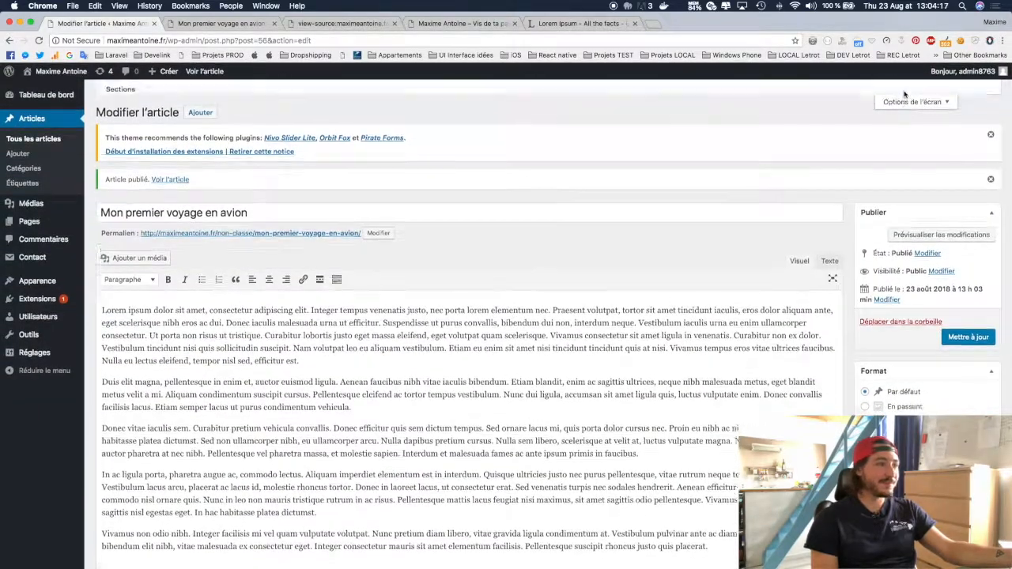
pyautogui.click(907, 101)
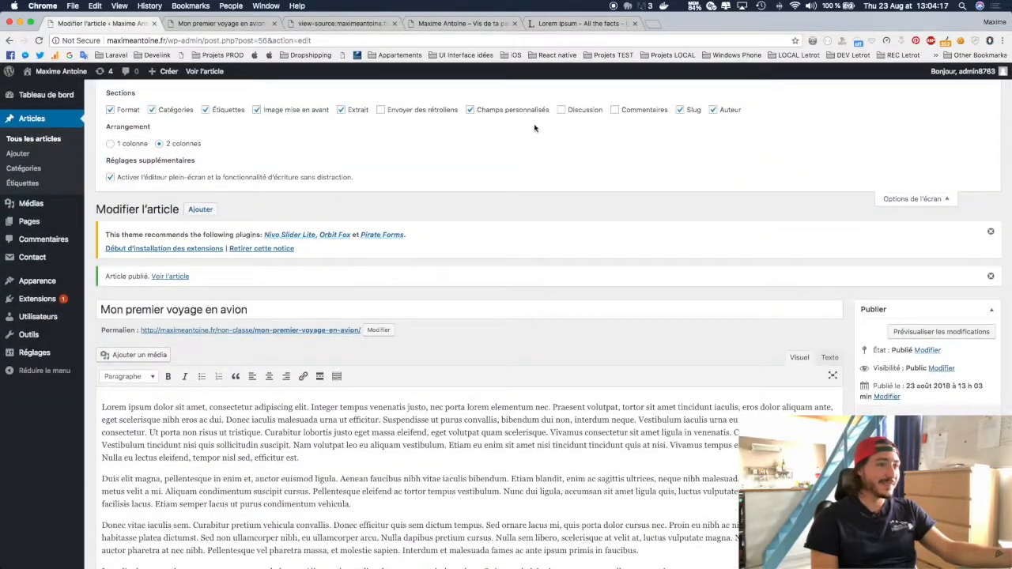
pyautogui.click(914, 200)
pyautogui.scroll(-15, 497, 237)
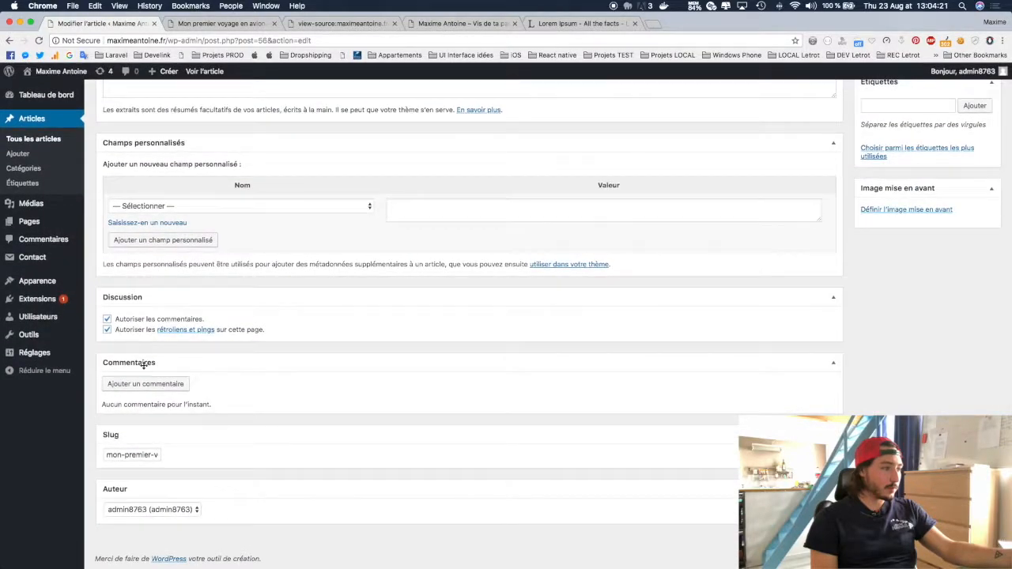
# Disallow comments and trackbacks and pings on the "Mon premier voyage en avion" article, and update it.
pyautogui.click(125, 333)
pyautogui.scroll(20, 957, 117)
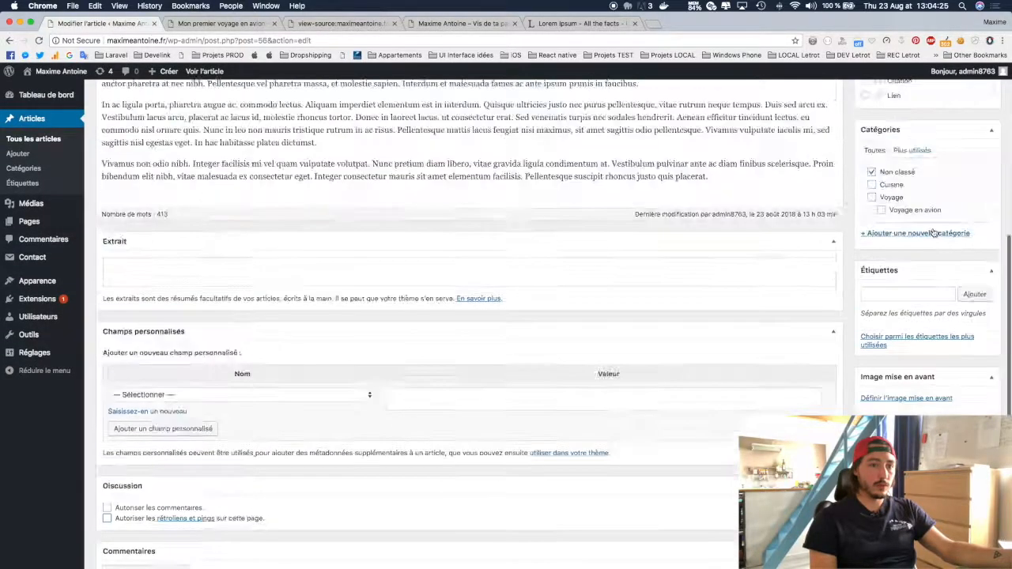
pyautogui.press('Return')
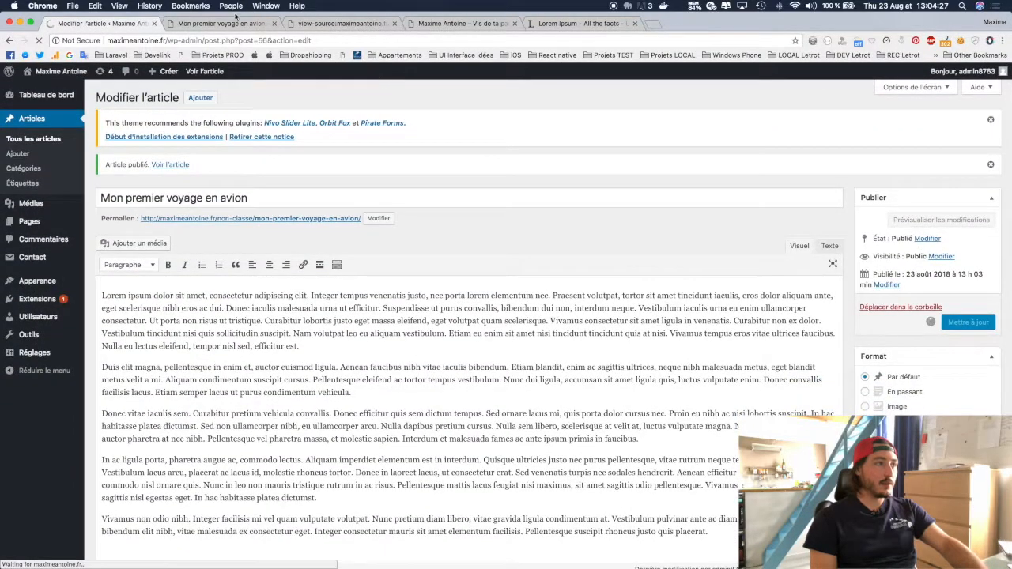
# Open the public article and examine the area below its text for the comment form.
pyautogui.click(231, 26)
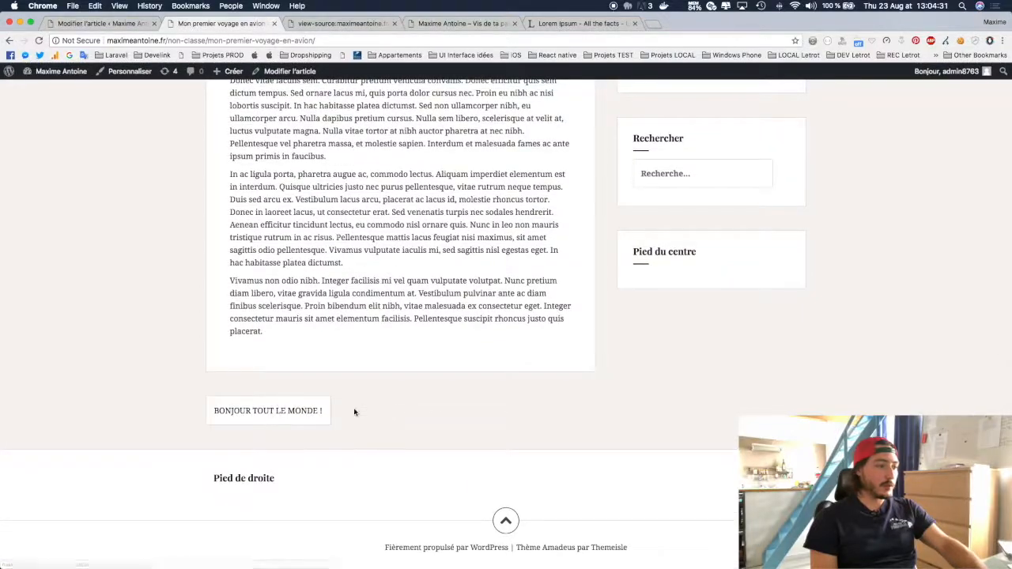
pyautogui.scroll(5, 385, 411)
pyautogui.scroll(10, 386, 411)
pyautogui.scroll(-8, 386, 413)
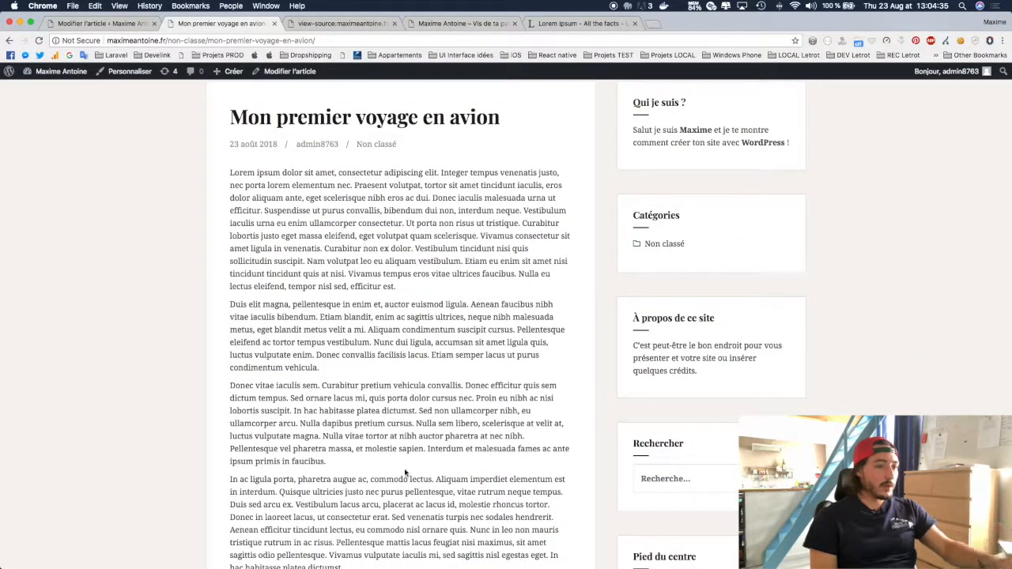
pyautogui.scroll(5, 404, 472)
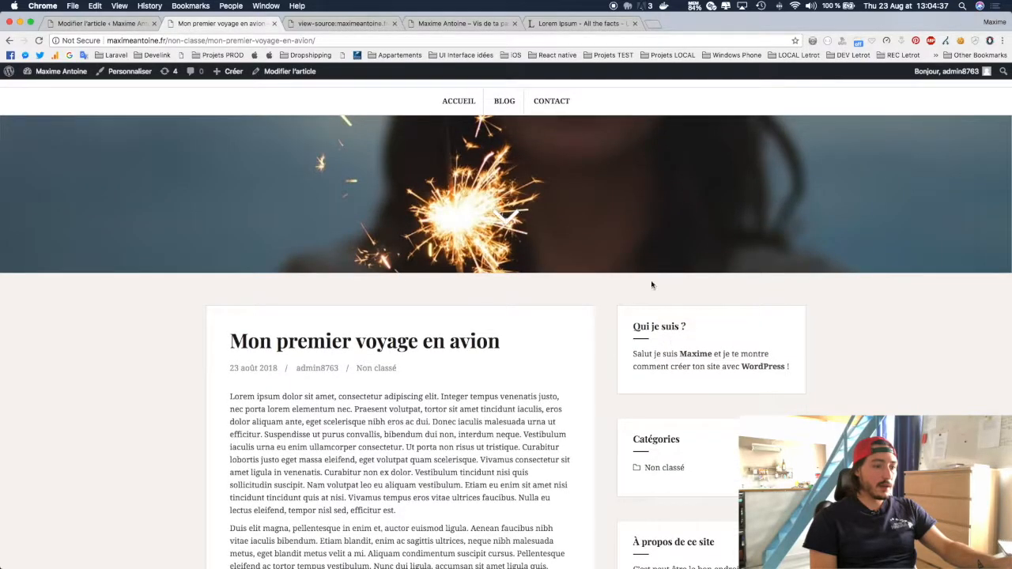
# Review the settings in the article editor, then examine how the home page lists the article.
pyautogui.click(102, 23)
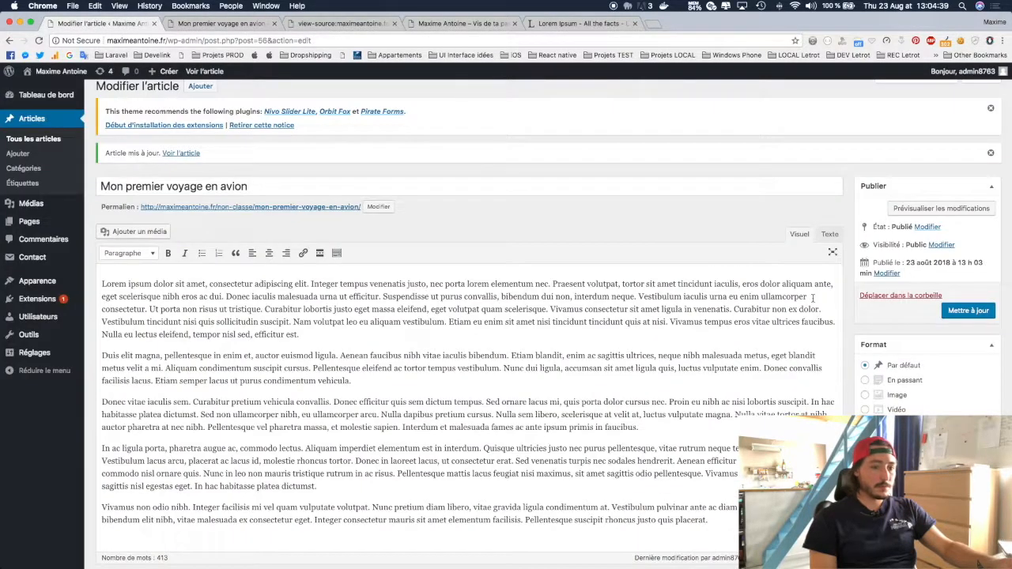
pyautogui.scroll(-10, 813, 301)
pyautogui.scroll(5, 812, 301)
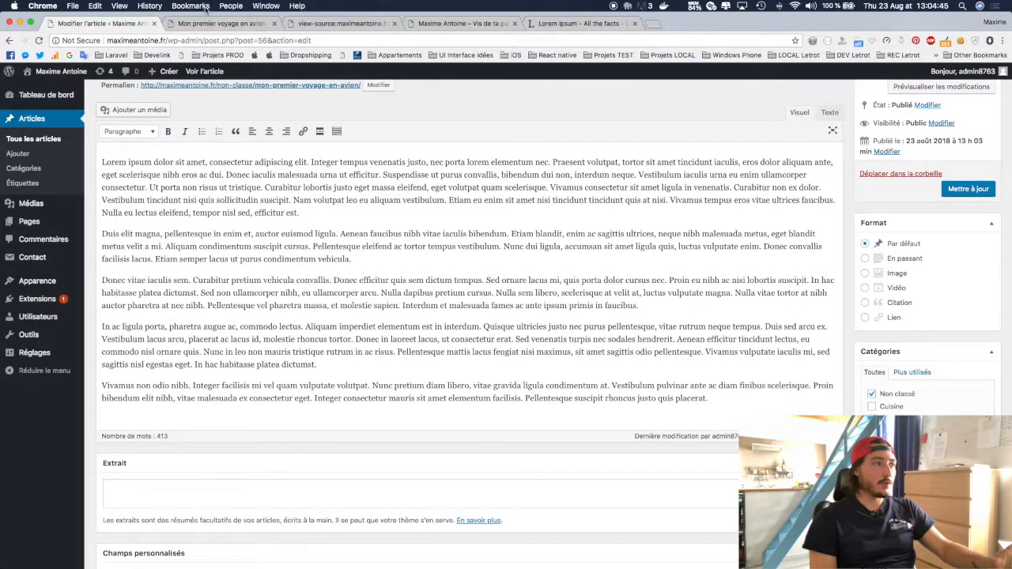
pyautogui.click(187, 23)
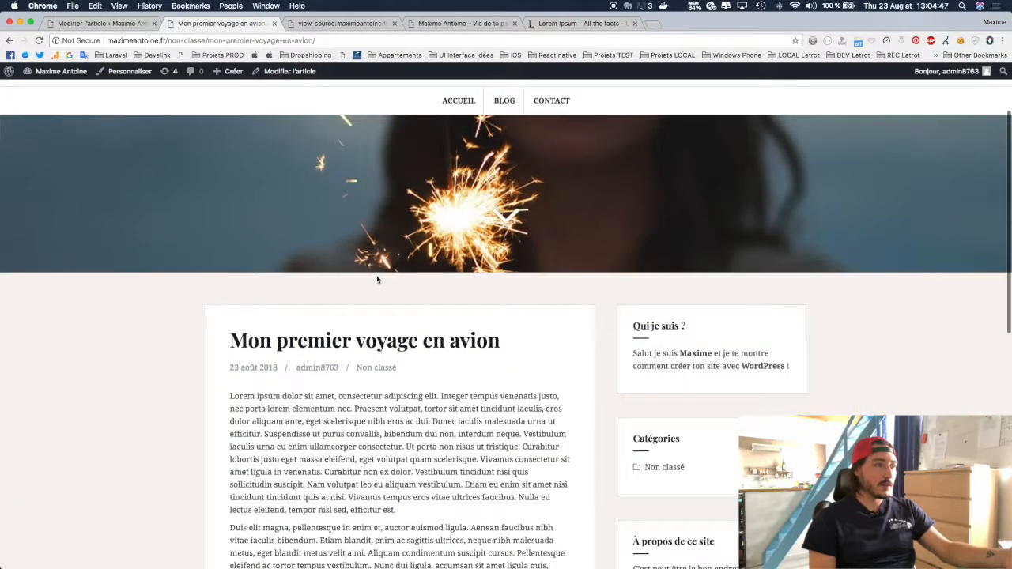
pyautogui.click(9, 40)
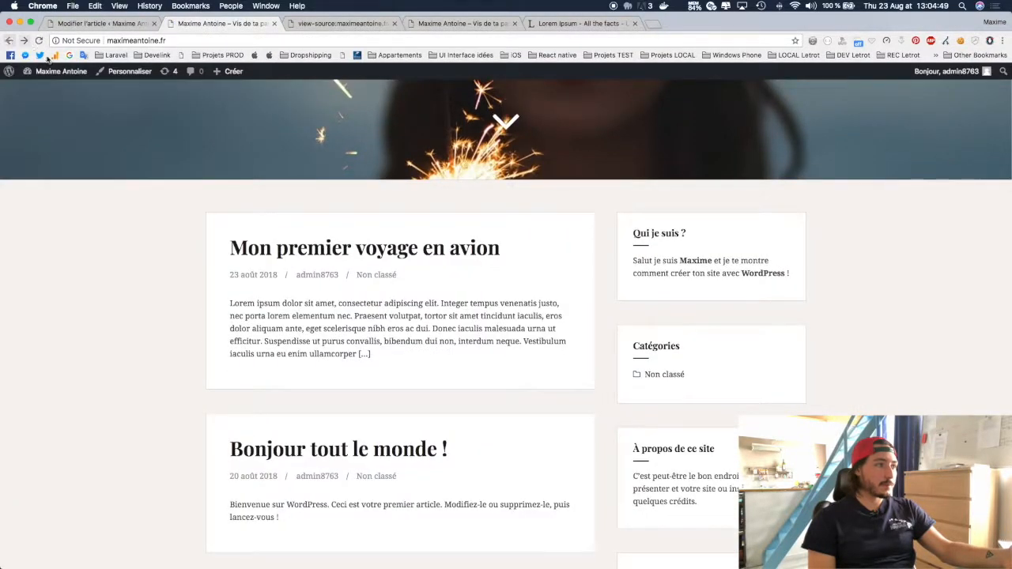
pyautogui.scroll(-2, 334, 282)
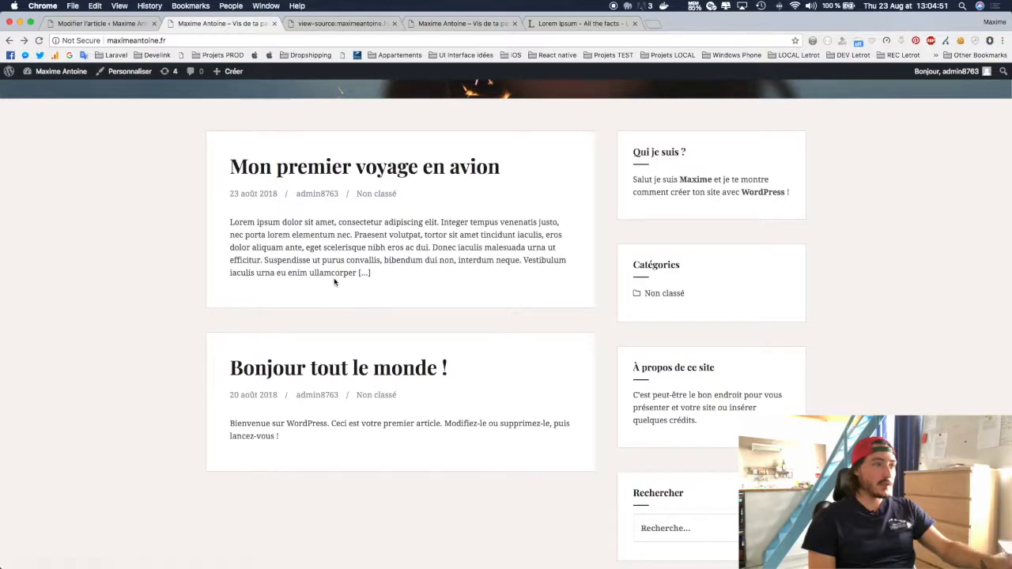
# Set the article's format to En passant, update it and check its listing on the home page.
pyautogui.click(111, 23)
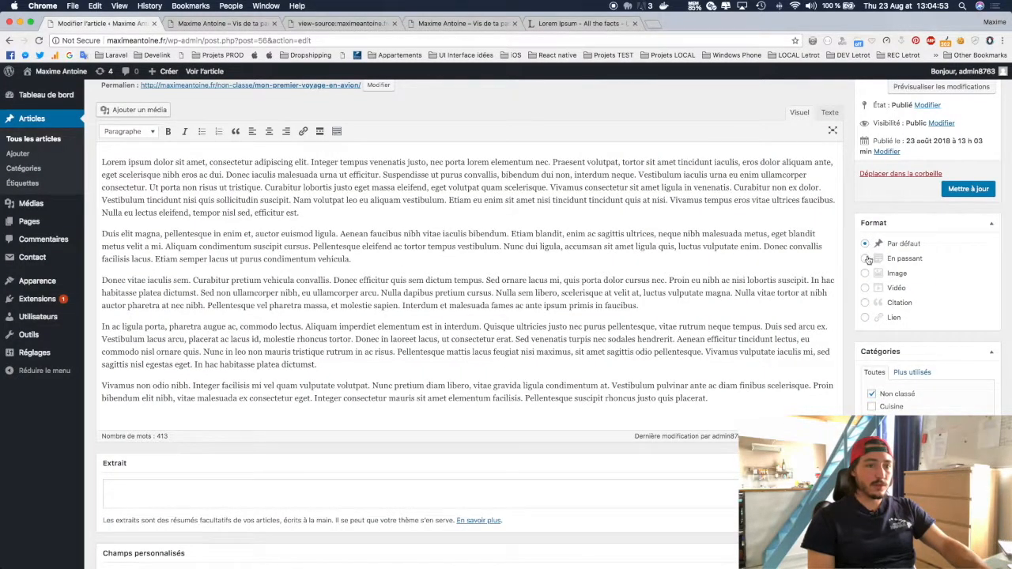
pyautogui.click(968, 191)
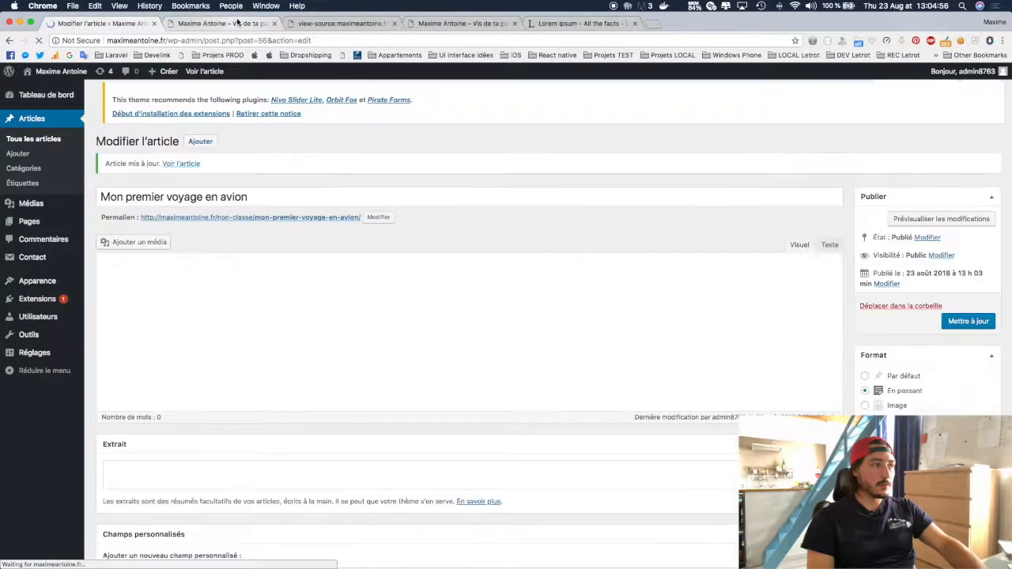
pyautogui.click(236, 23)
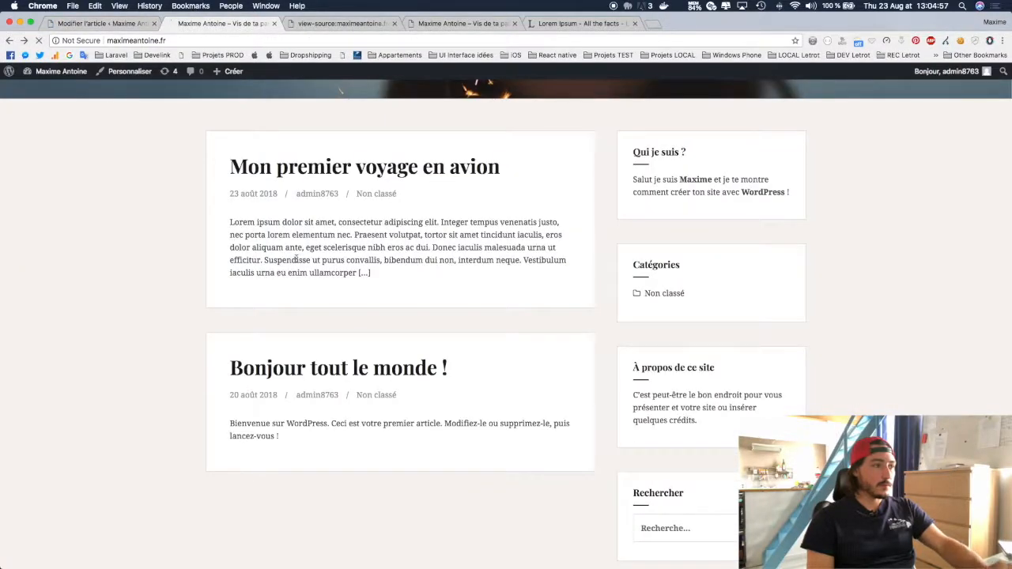
pyautogui.scroll(-1, 297, 260)
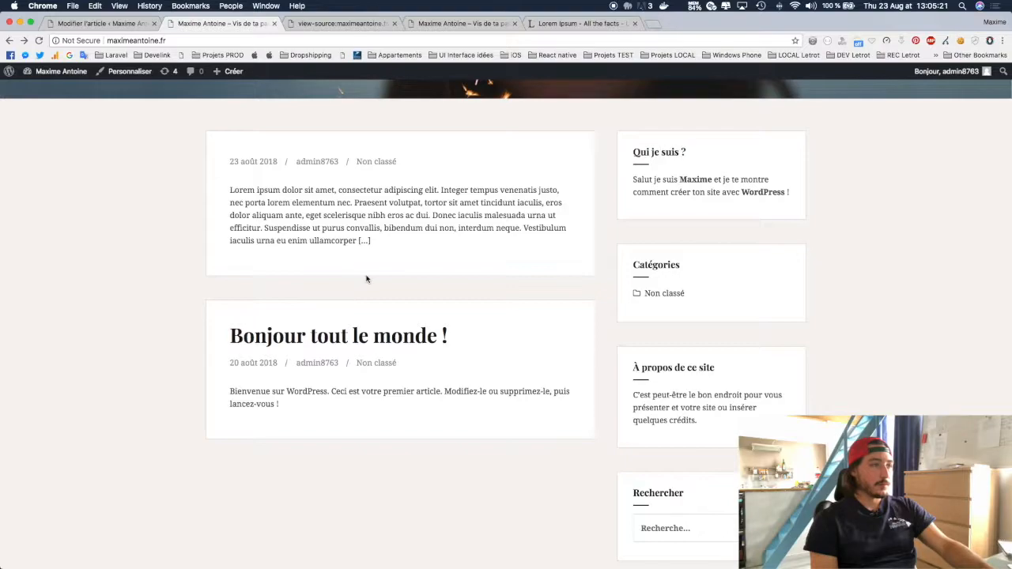
# Set the article's format to Par défaut and assign it to the Voyage and Voyage en avion categories instead of Non classé.
pyautogui.click(78, 25)
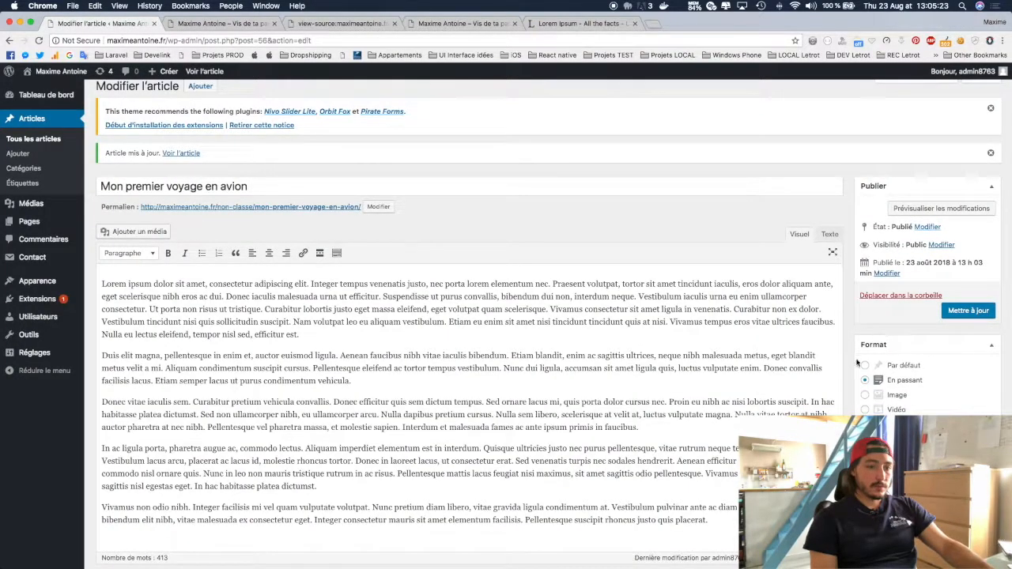
pyautogui.scroll(-4, 767, 357)
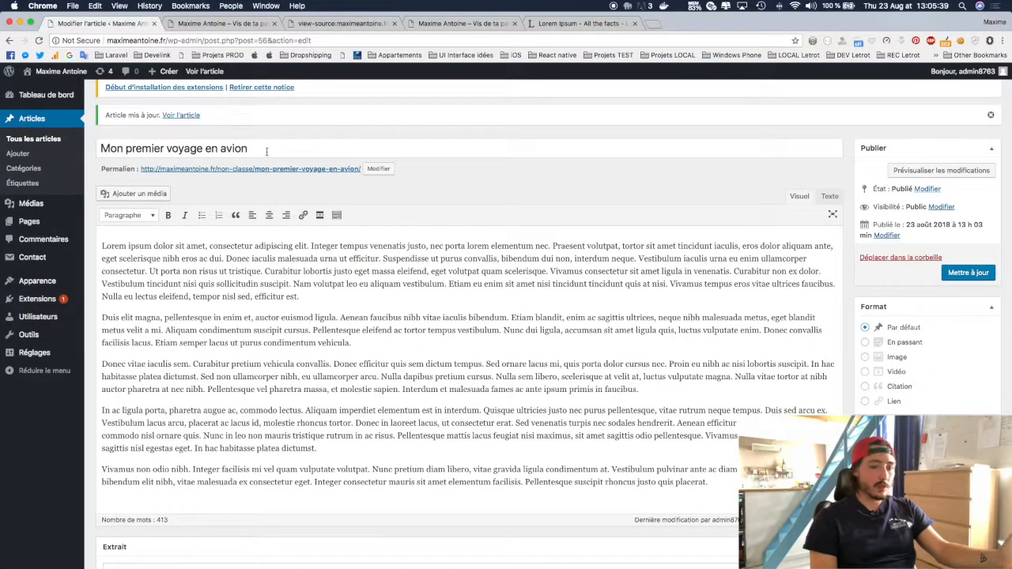
pyautogui.scroll(-4, 553, 277)
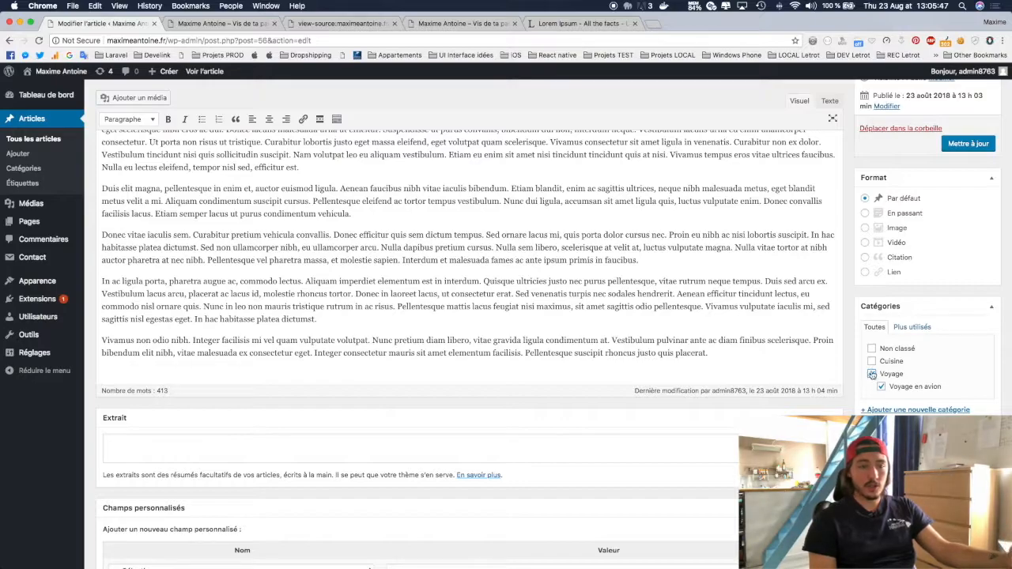
pyautogui.click(871, 361)
pyautogui.click(872, 348)
pyautogui.click(872, 349)
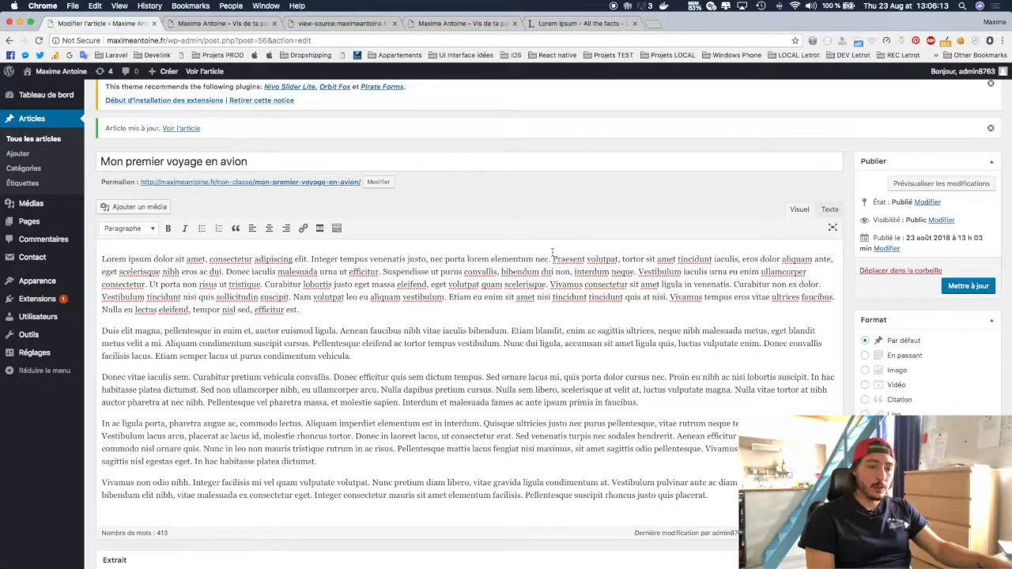
# Add the tags avion and voyage to the article and update it.
pyautogui.scroll(-5, 553, 251)
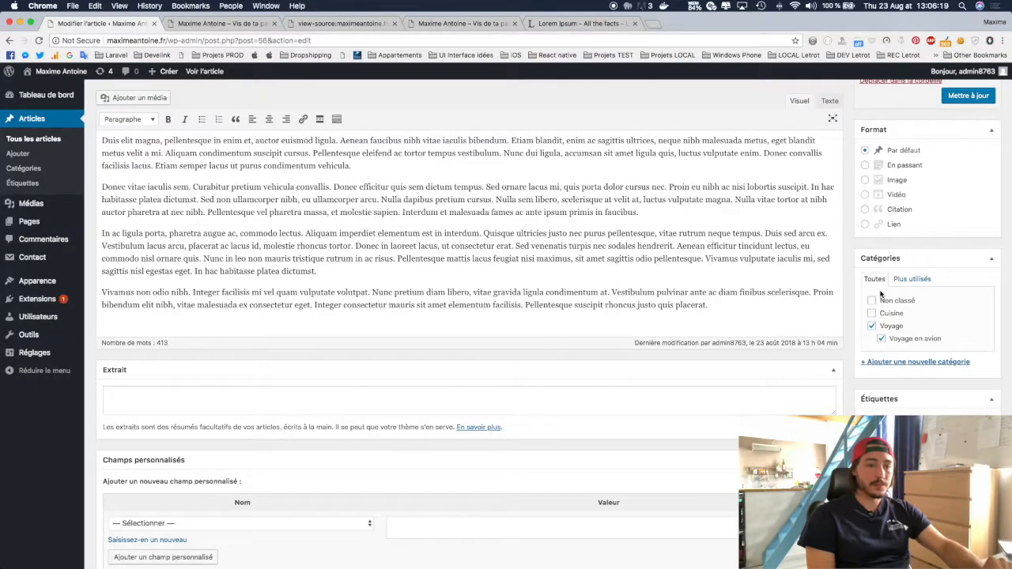
pyautogui.click(966, 98)
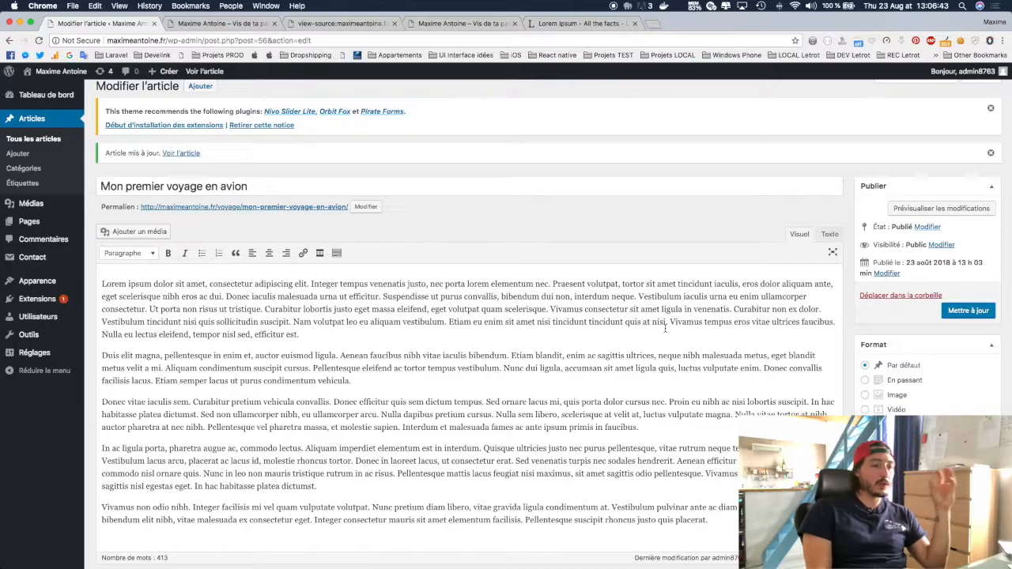
pyautogui.scroll(-5, 665, 329)
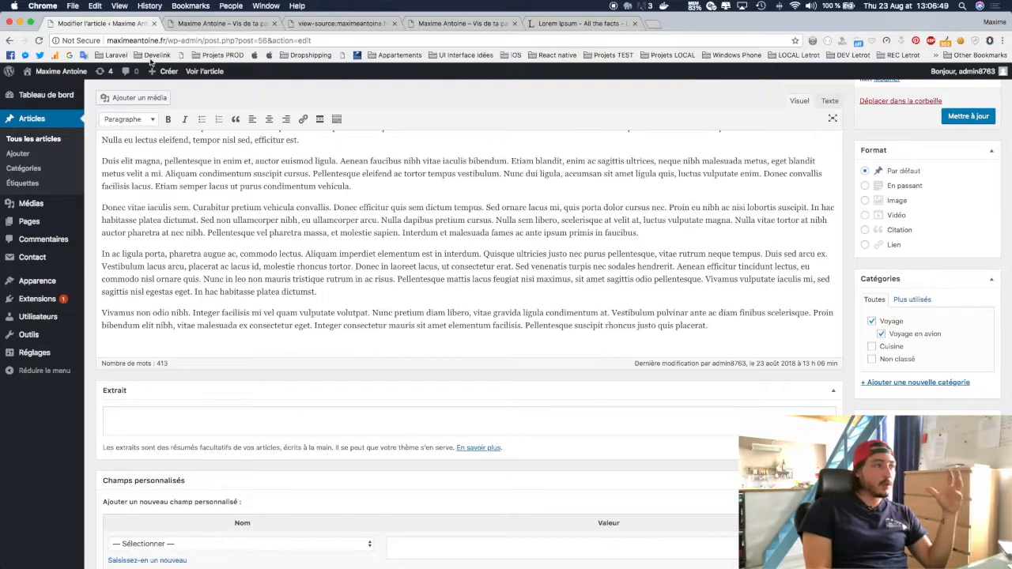
# Reload the home page, then open the public article and examine its categories and tags.
pyautogui.click(190, 24)
pyautogui.press('super+r')
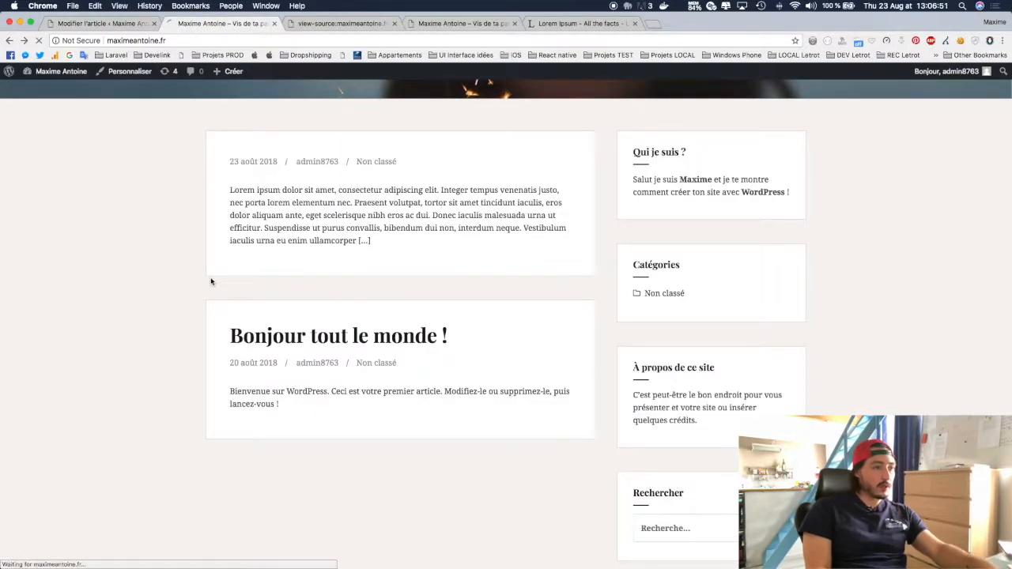
pyautogui.click(290, 169)
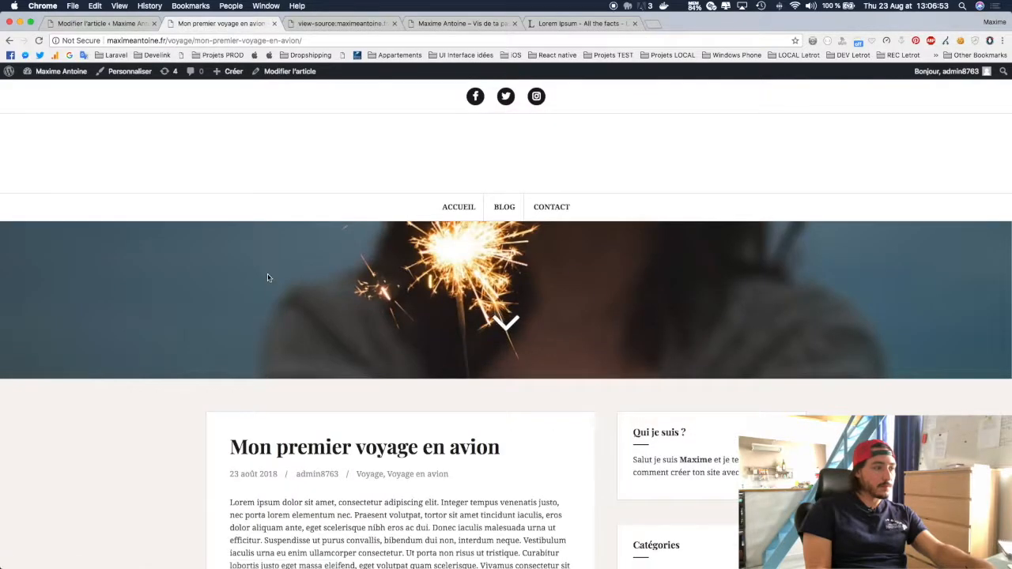
pyautogui.scroll(-15, 267, 273)
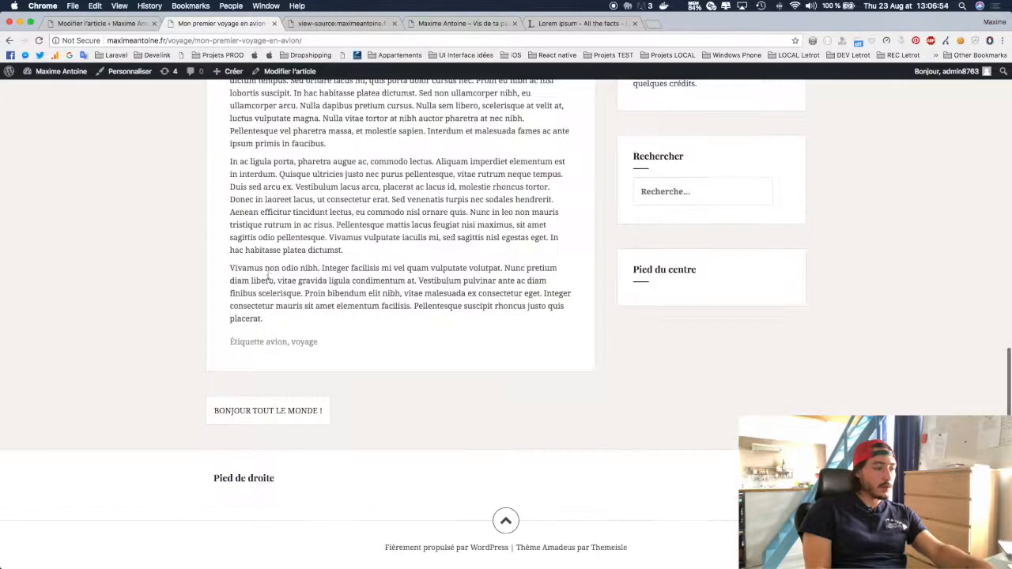
# Open the avion tag archive and the Voyage category archive, and examine the articles listed in each.
pyautogui.click(278, 344)
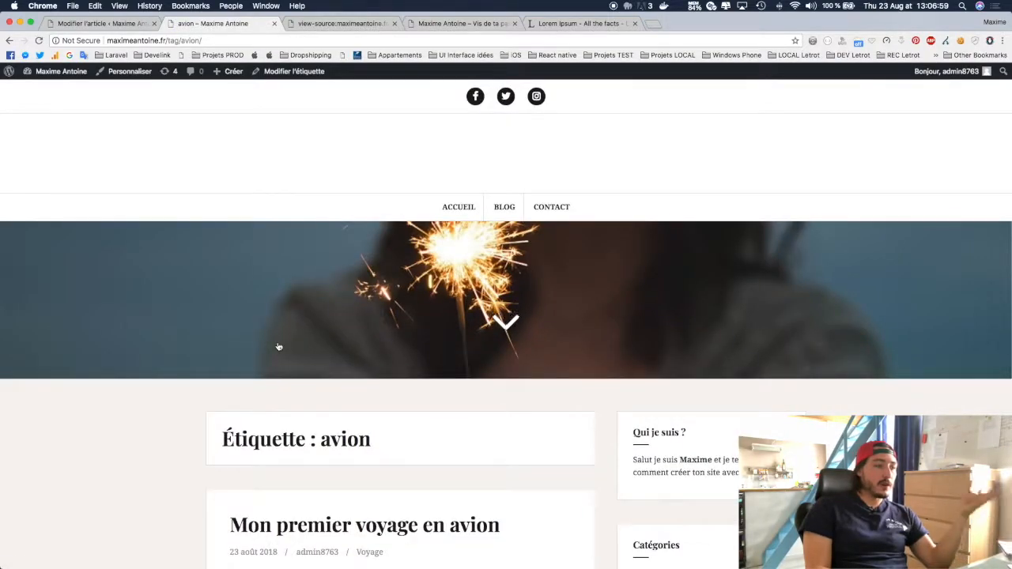
pyautogui.scroll(-3, 301, 240)
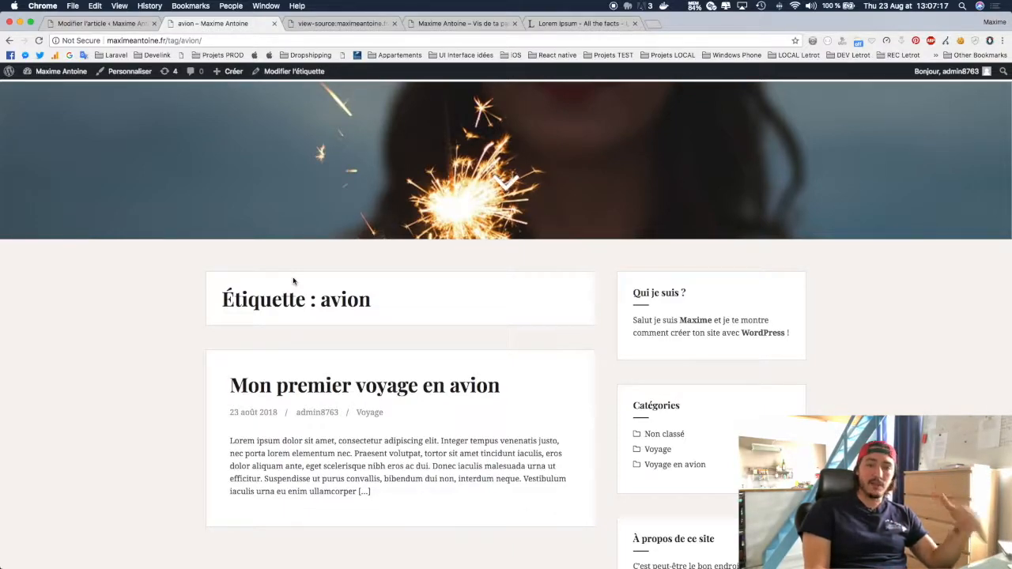
pyautogui.scroll(-2, 304, 354)
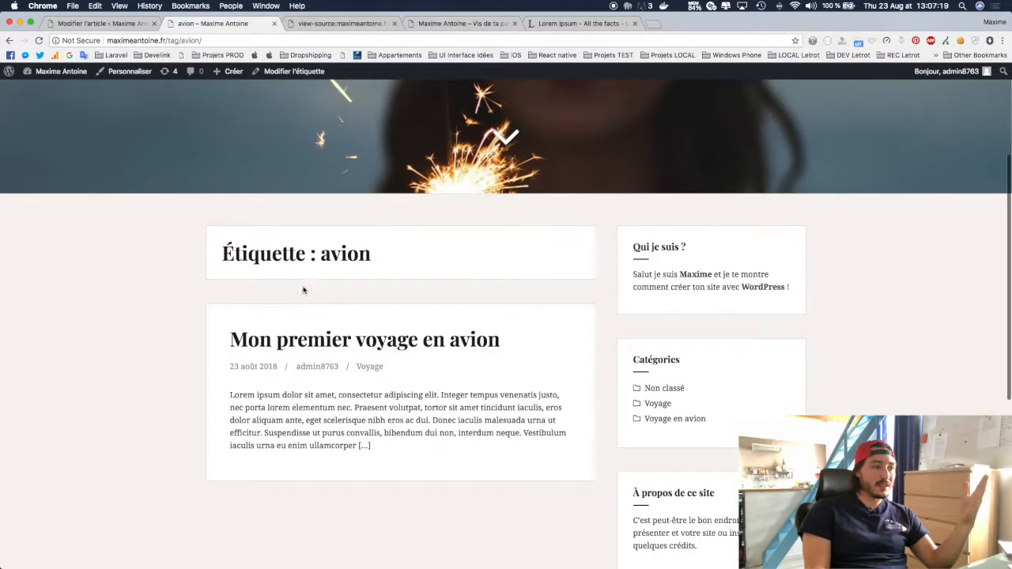
pyautogui.moveTo(320, 254); pyautogui.dragTo(384, 256)
pyautogui.scroll(-4, 348, 276)
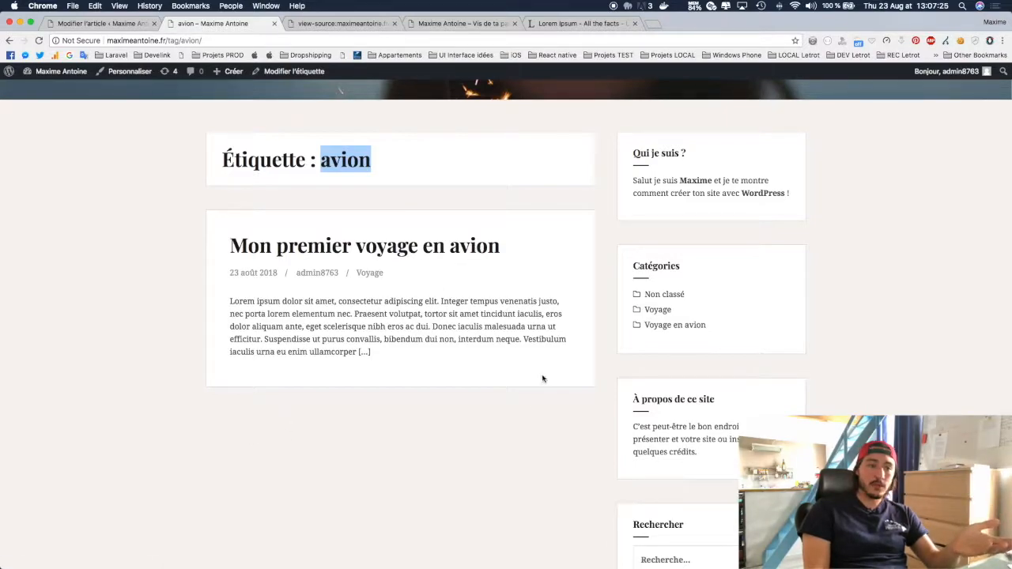
pyautogui.click(646, 314)
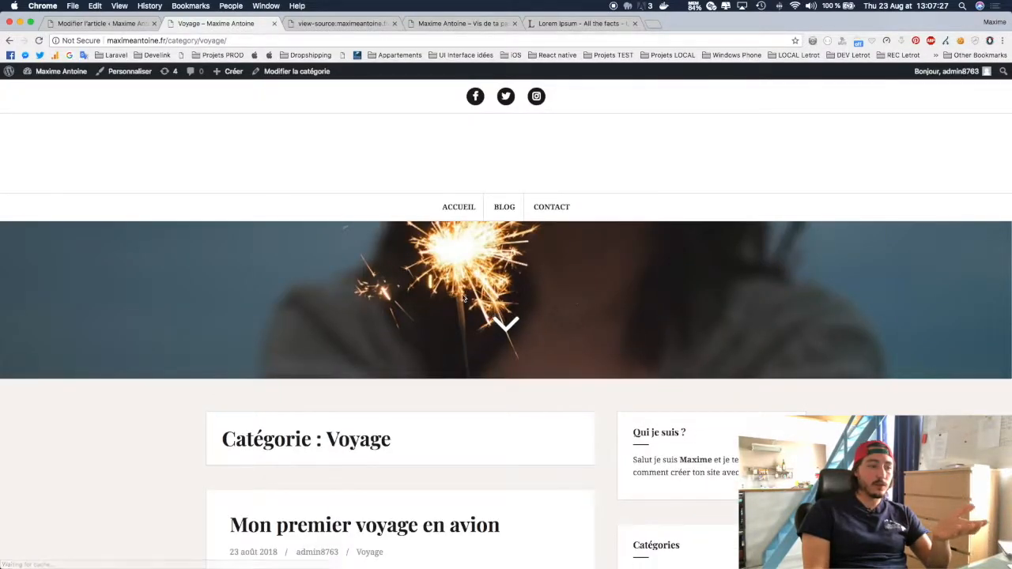
pyautogui.scroll(-5, 361, 295)
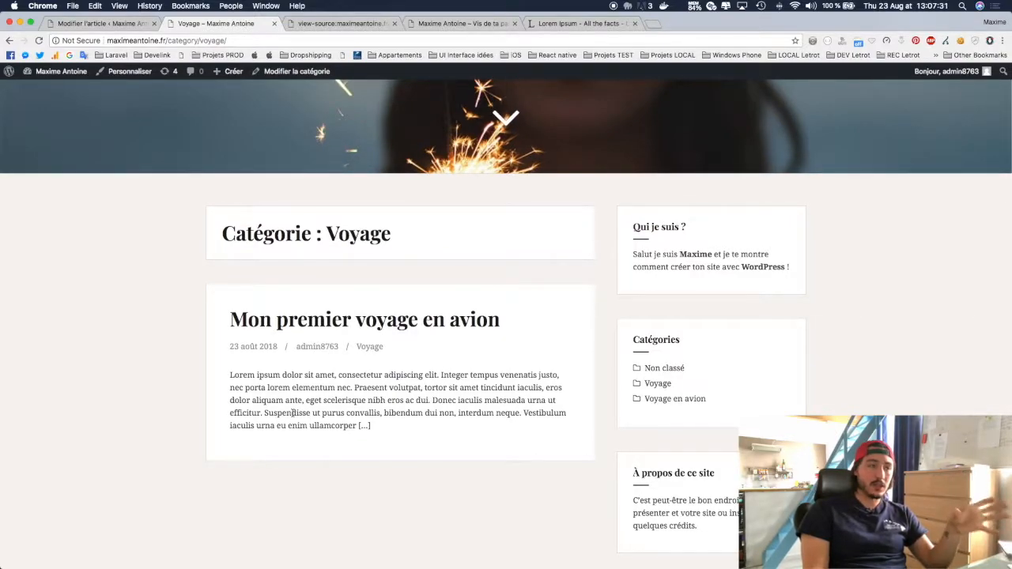
# Start a new article in the WordPress admin with the title "j'ai cuisiné dans un avion".
pyautogui.click(73, 23)
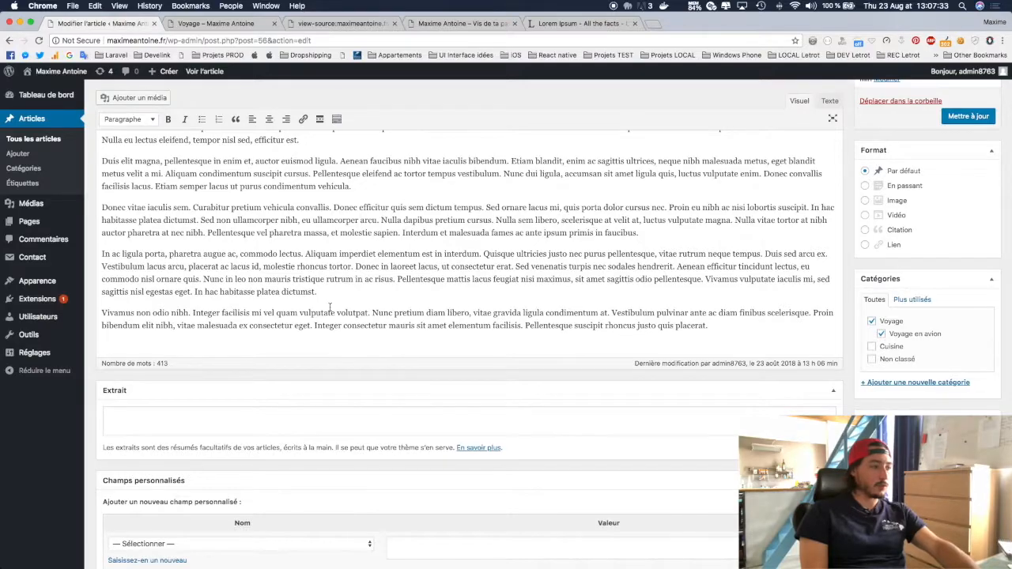
pyautogui.click(18, 154)
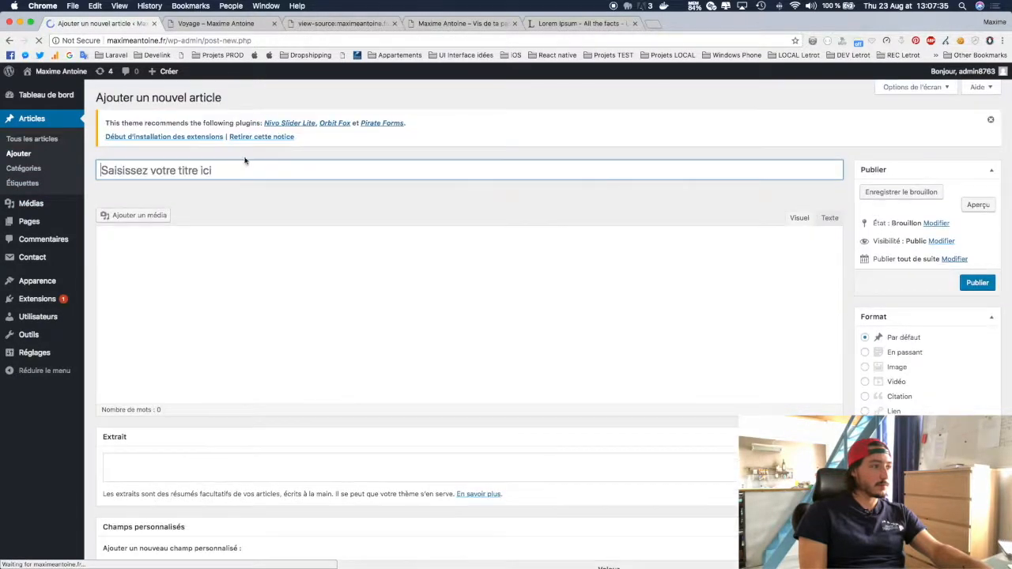
pyautogui.click(217, 169)
pyautogui.write("j'ai ")
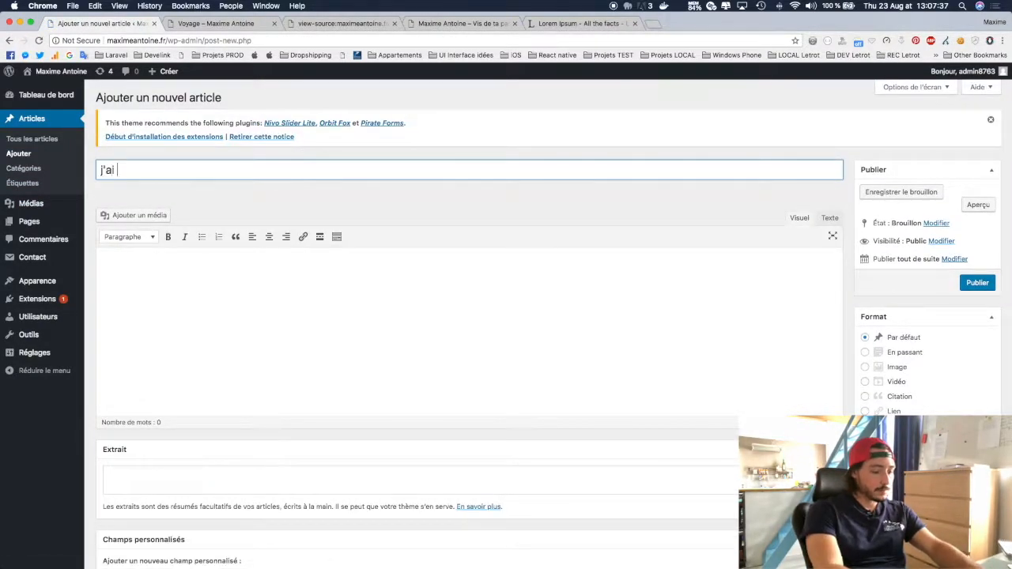
pyautogui.write('cuisiné dans un avio')
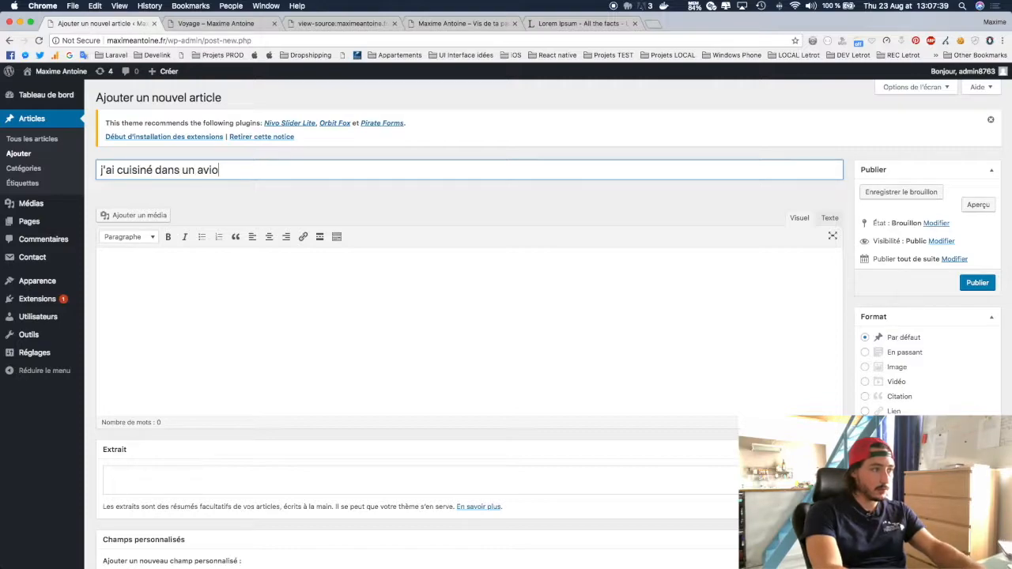
pyautogui.write('n')
pyautogui.click(249, 193)
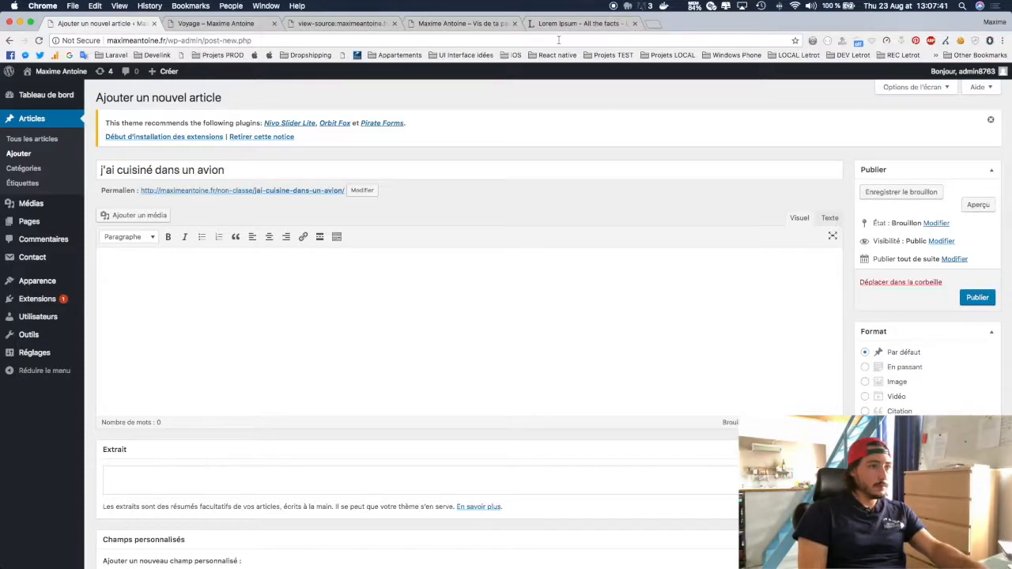
# Fill the article body with the copied Lorem Ipsum paragraphs and publish the article in the Cuisine category.
pyautogui.click(578, 23)
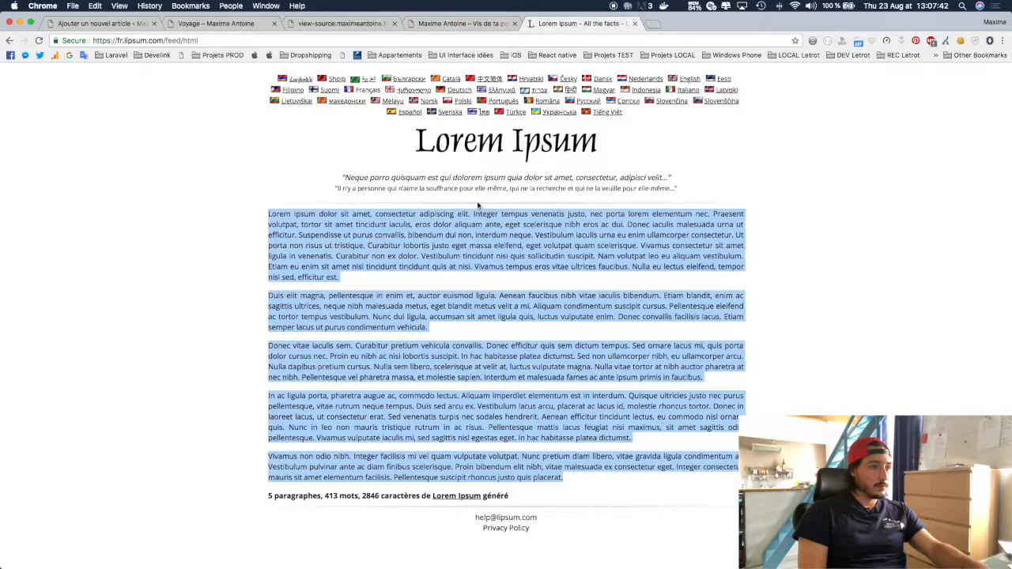
pyautogui.click(209, 23)
pyautogui.click(97, 24)
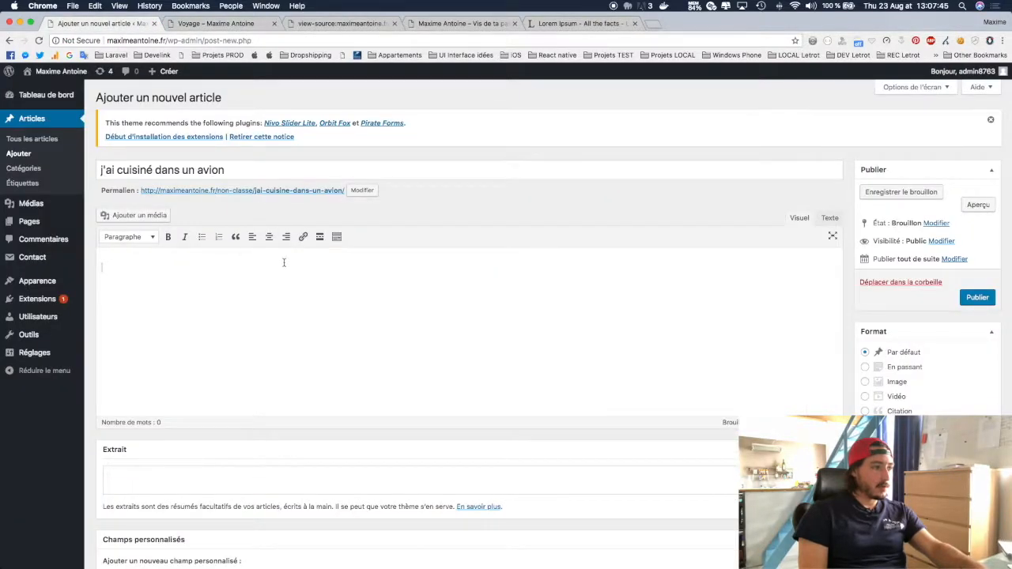
pyautogui.press('super+v')
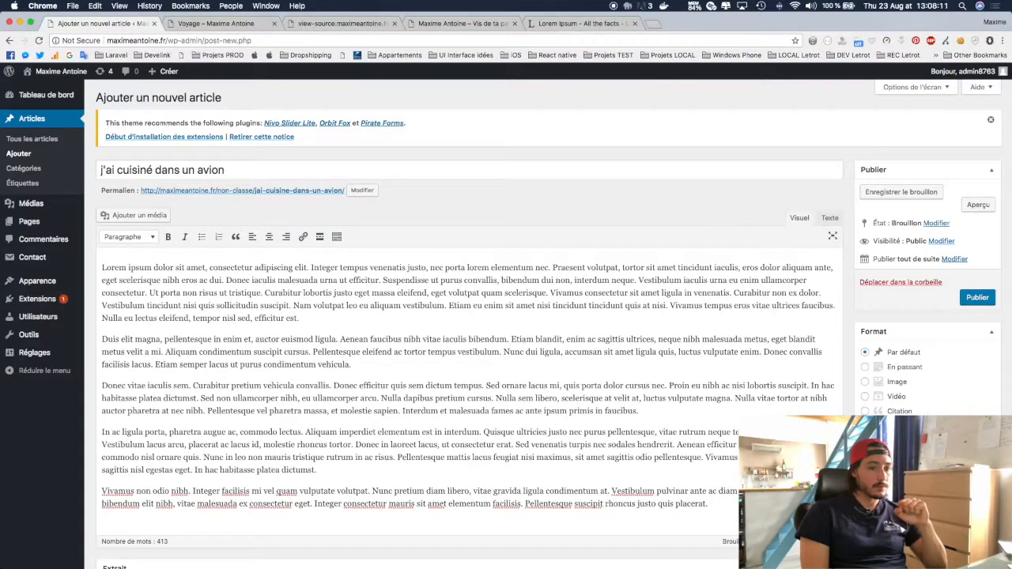
pyautogui.scroll(-1, 914, 410)
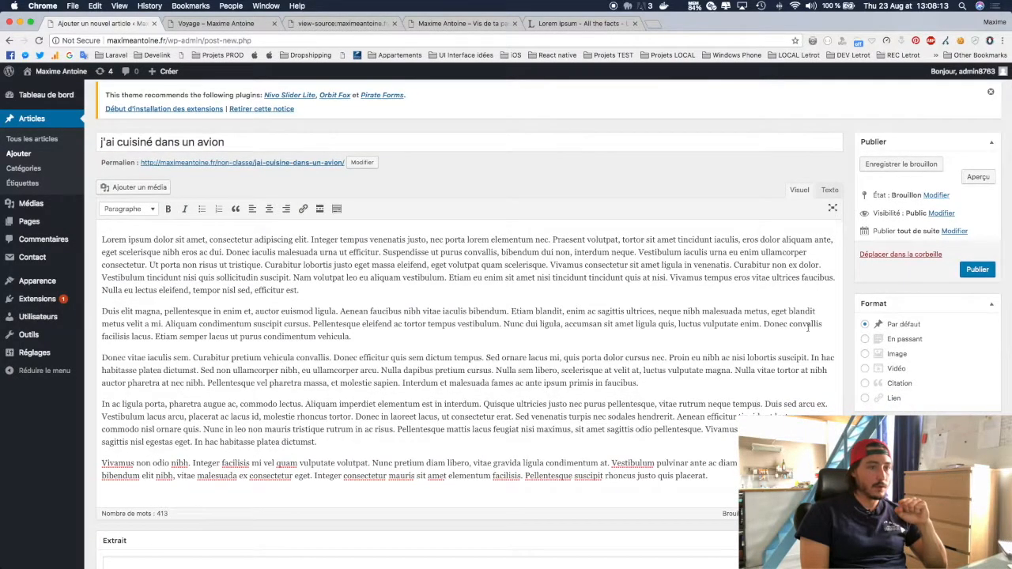
pyautogui.click(967, 269)
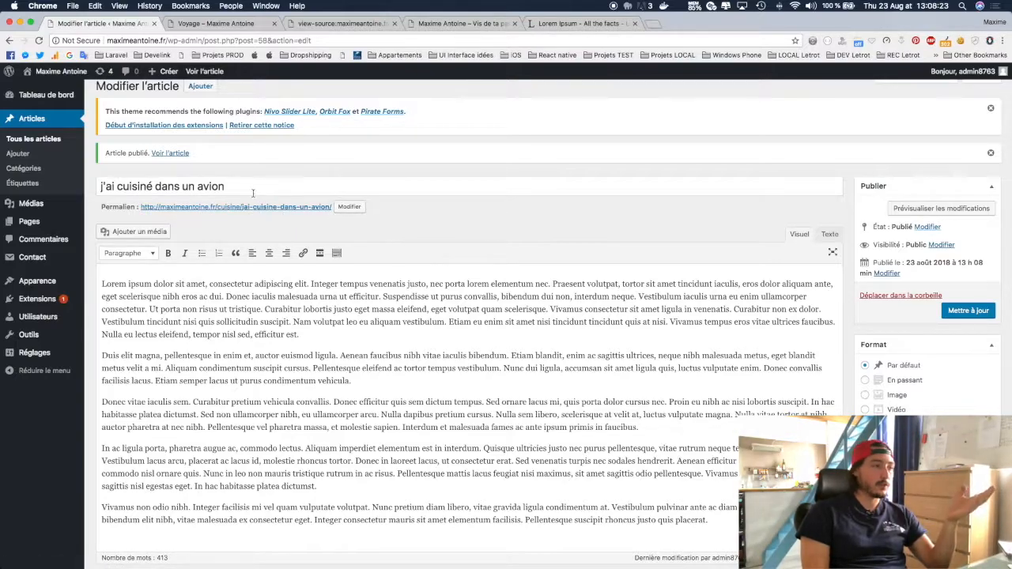
pyautogui.scroll(-1, 876, 265)
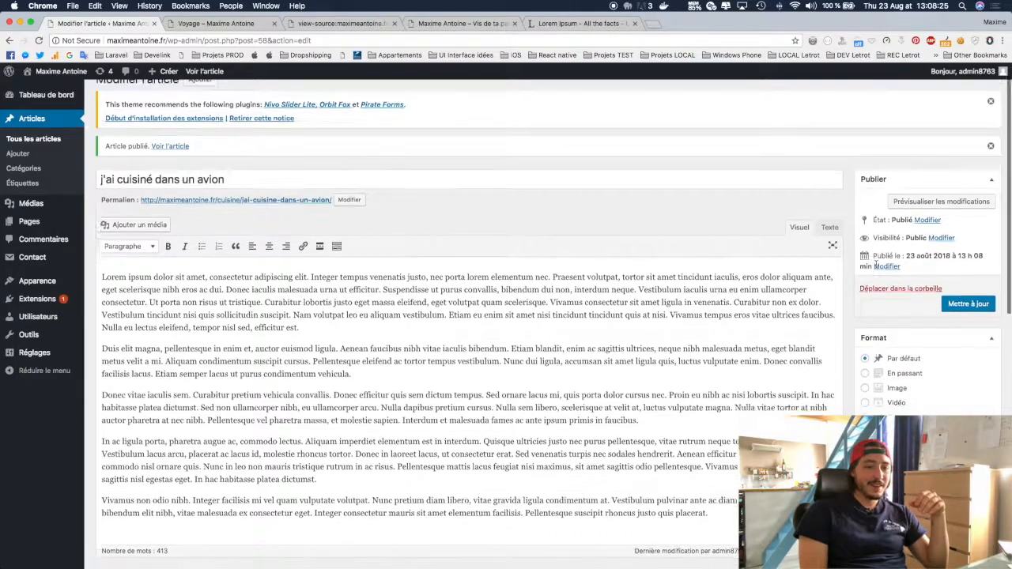
pyautogui.scroll(-10, 876, 266)
pyautogui.scroll(10, 712, 237)
# Open the public site's home page and examine the new article's entry and the category list.
pyautogui.click(182, 24)
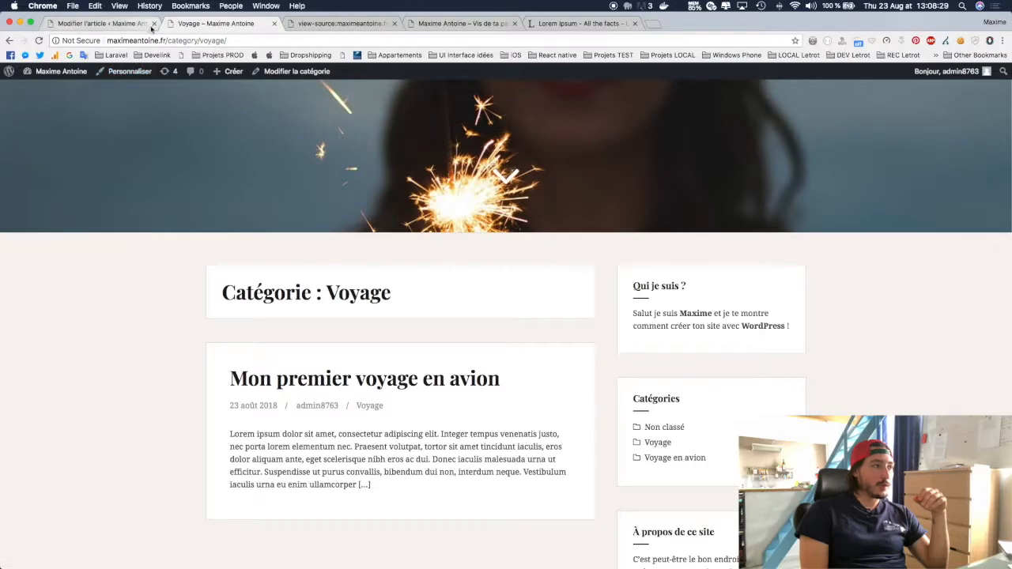
pyautogui.click(226, 40)
pyautogui.write('maximeantoine.f')
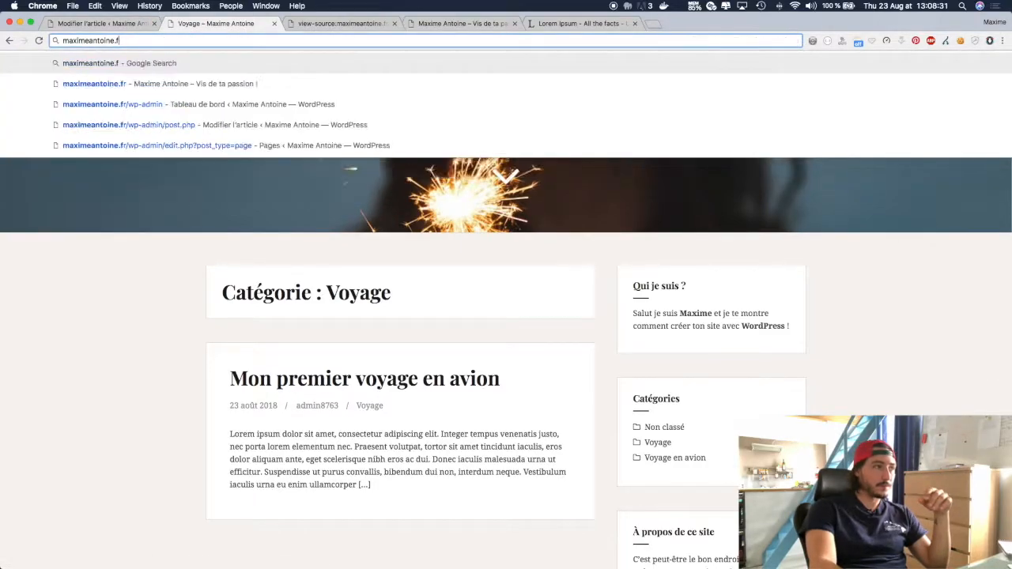
pyautogui.press('Return')
pyautogui.hscroll(-5, 262, 167)
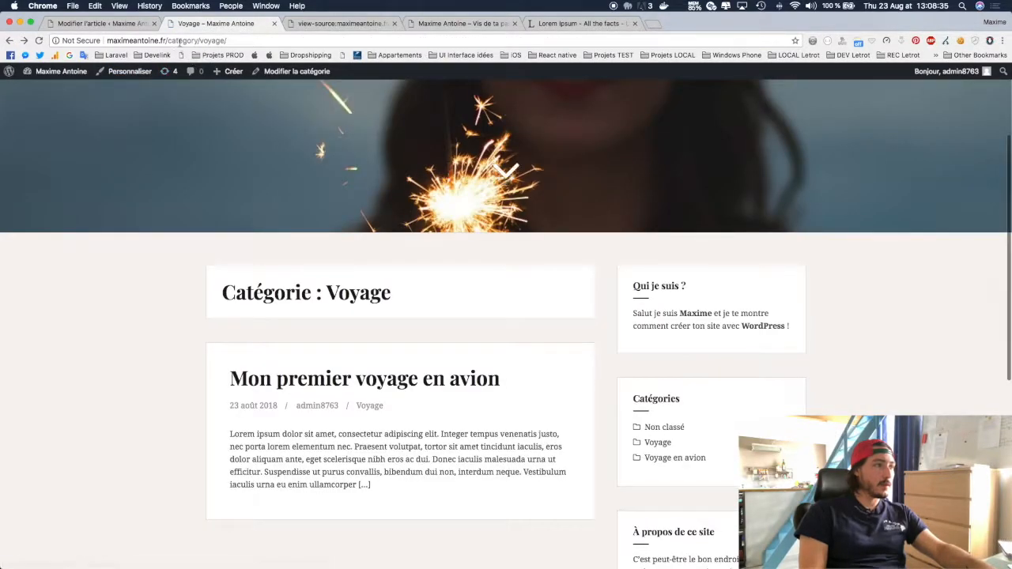
pyautogui.moveTo(228, 41); pyautogui.dragTo(167, 40)
pyautogui.press('BackSpace')
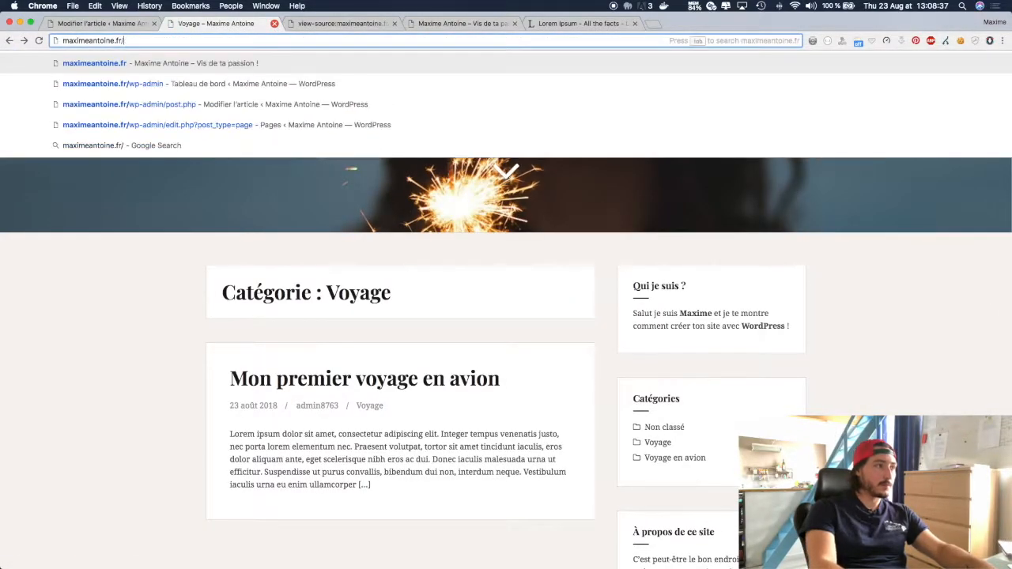
pyautogui.press('Return')
pyautogui.scroll(-4, 388, 309)
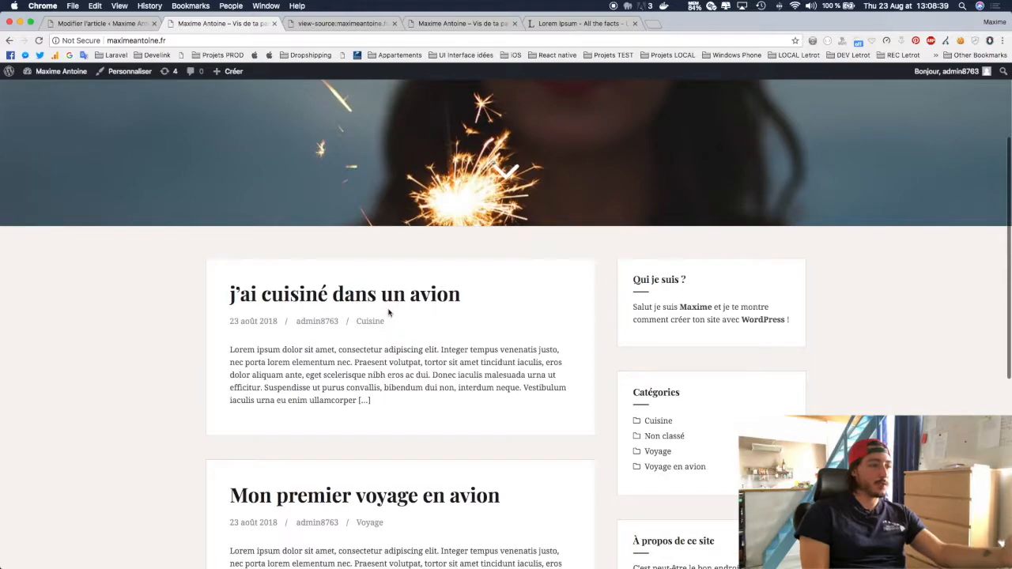
pyautogui.scroll(-4, 380, 319)
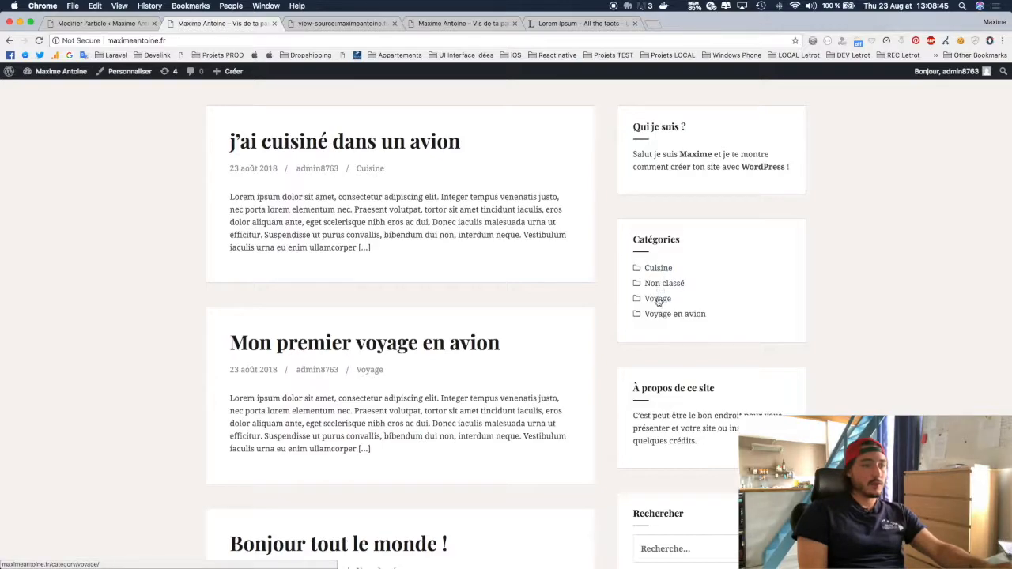
# Compare the Voyage and Cuisine category archives, then open the public article "j'ai cuisiné dans un avion" and look through it.
pyautogui.scroll(-3, 658, 302)
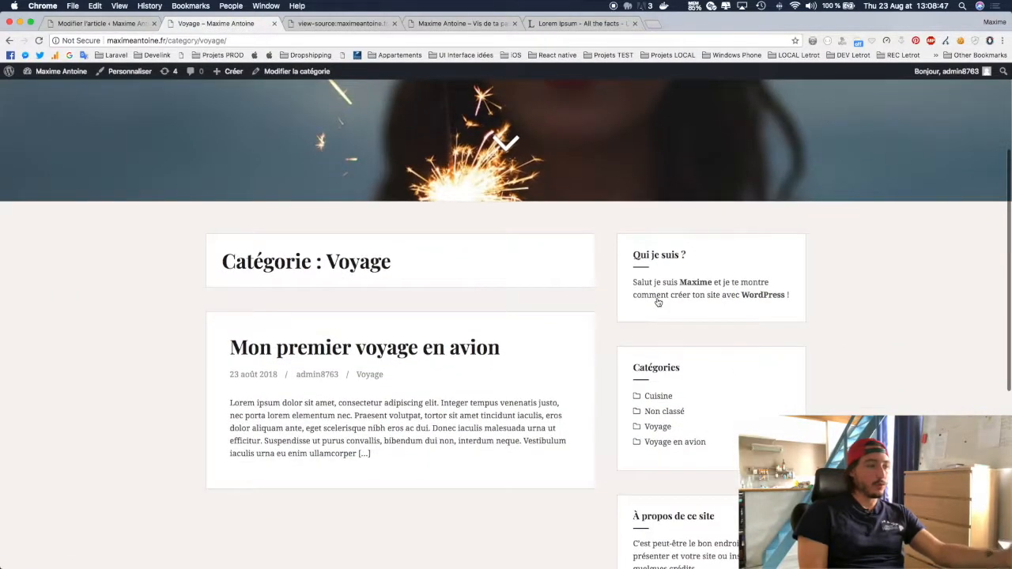
pyautogui.hscroll(-5, 657, 302)
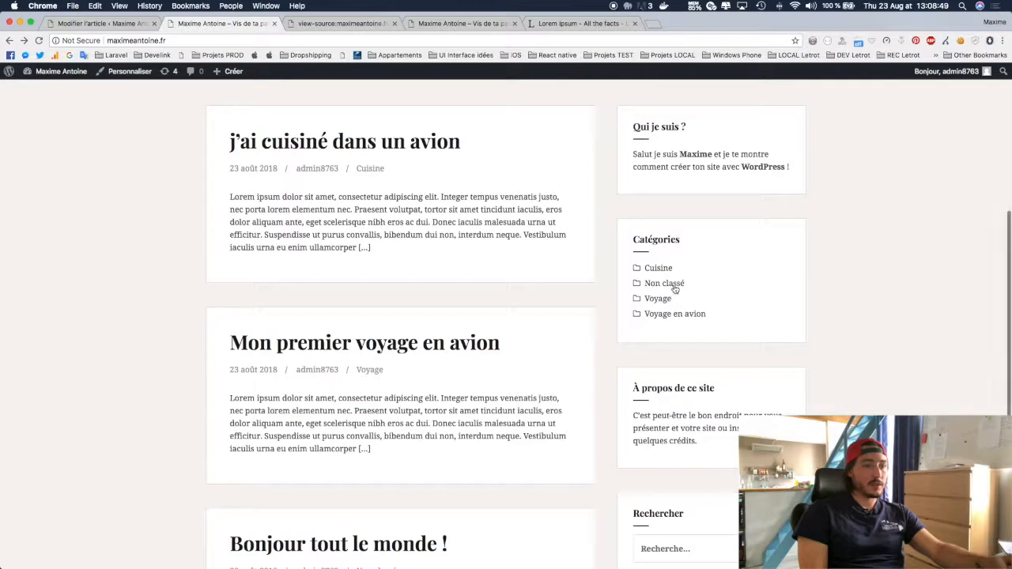
pyautogui.click(661, 269)
pyautogui.scroll(-2, 415, 380)
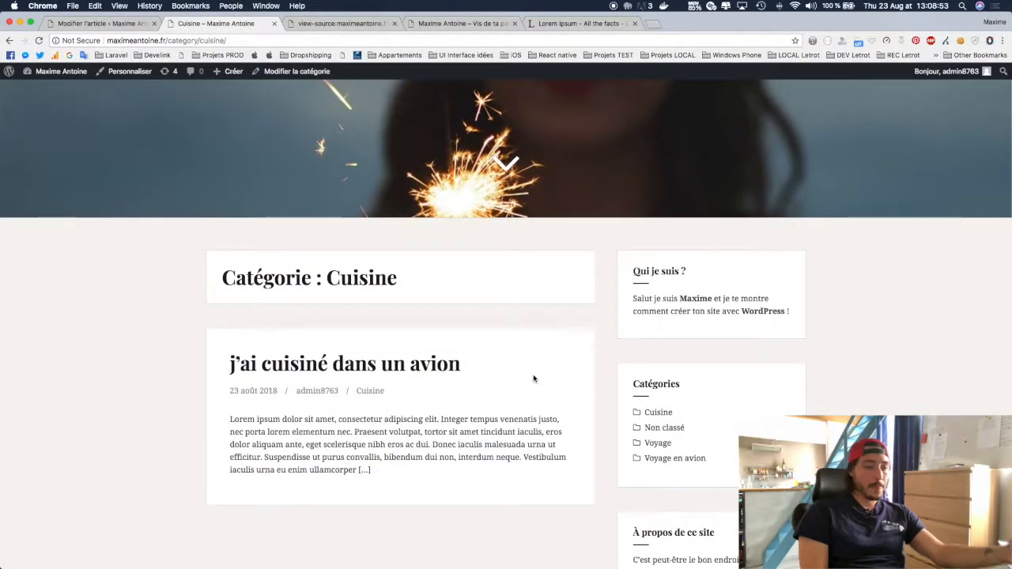
pyautogui.scroll(-2, 532, 379)
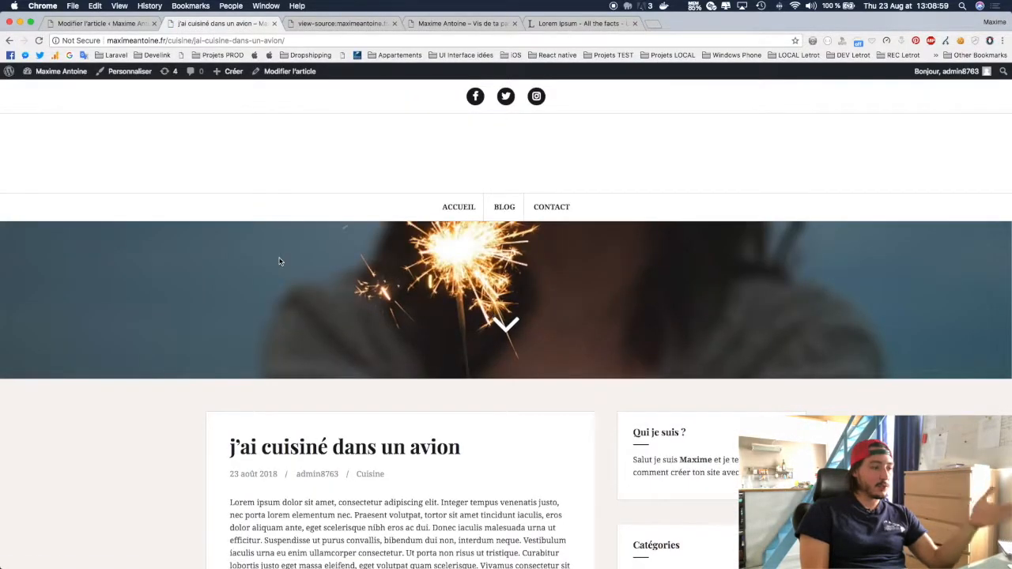
pyautogui.scroll(-10, 278, 261)
# Add the tag avion to the article "j'ai cuisiné dans un avion" in the WordPress editor and update it.
pyautogui.click(145, 28)
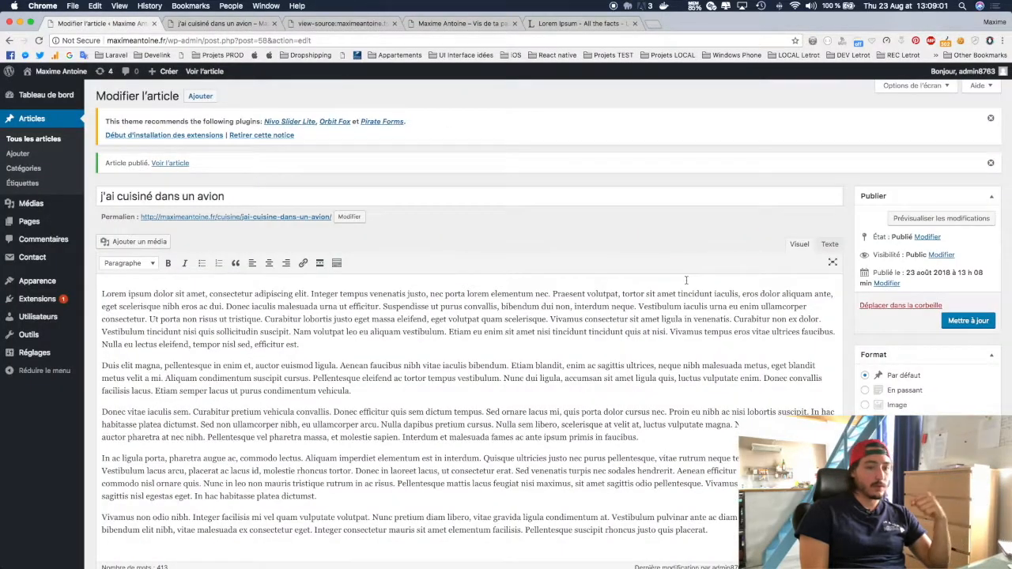
pyautogui.scroll(-5, 686, 278)
pyautogui.click(893, 383)
pyautogui.write('avion')
pyautogui.click(971, 387)
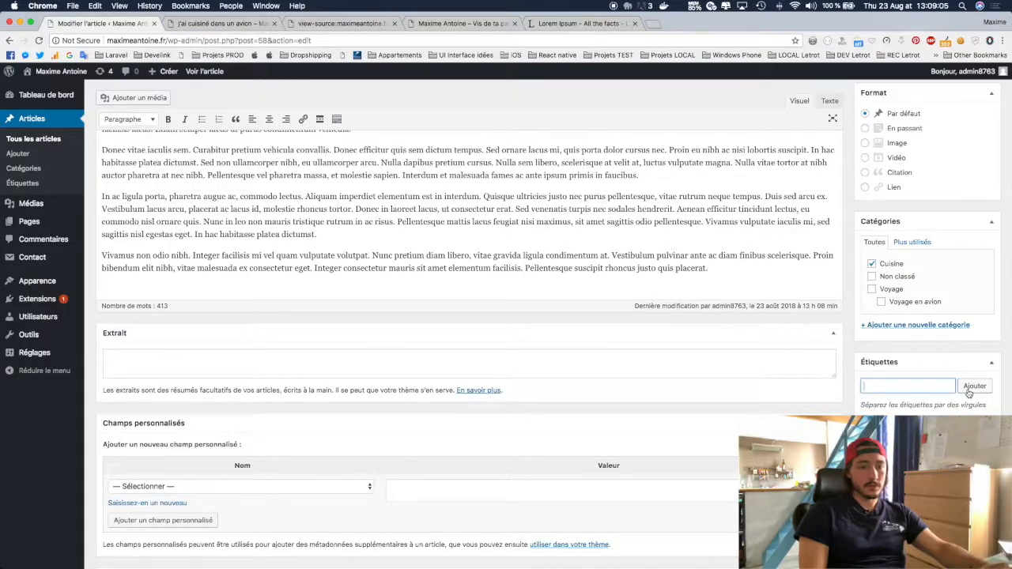
pyautogui.scroll(5, 833, 247)
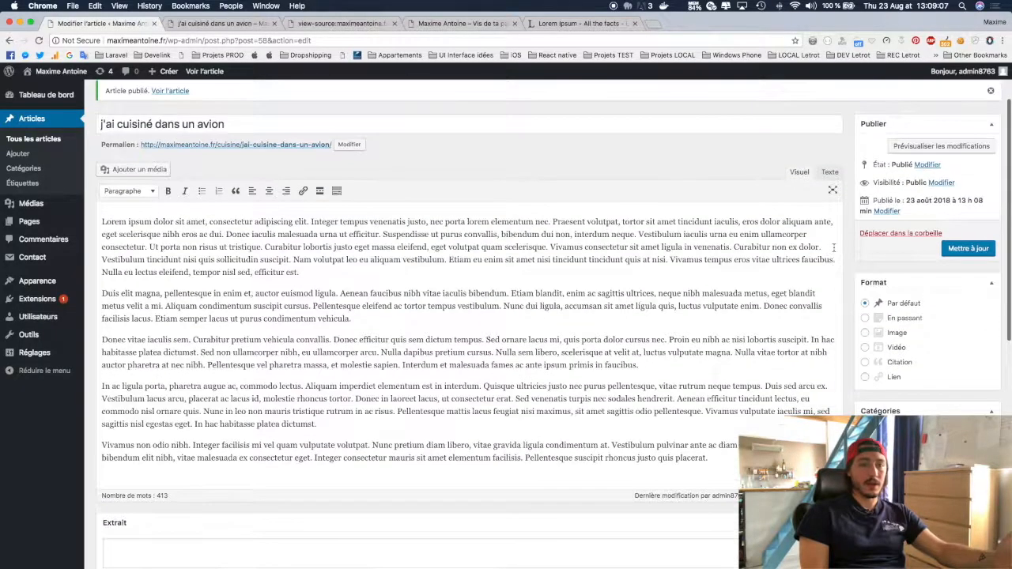
pyautogui.click(954, 251)
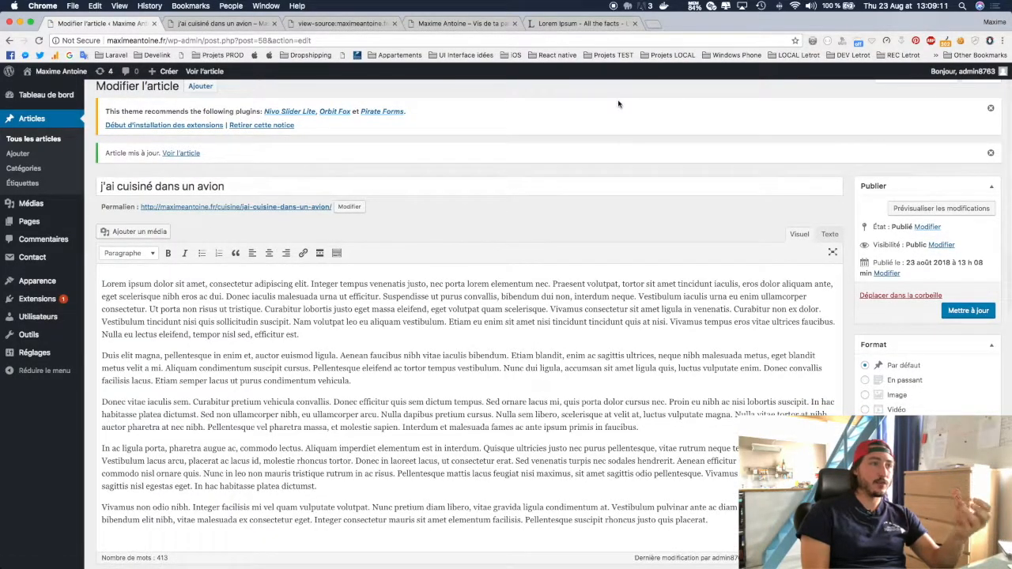
# Reload the public article, follow its avion tag and examine the articles listed in the tag archive.
pyautogui.click(218, 22)
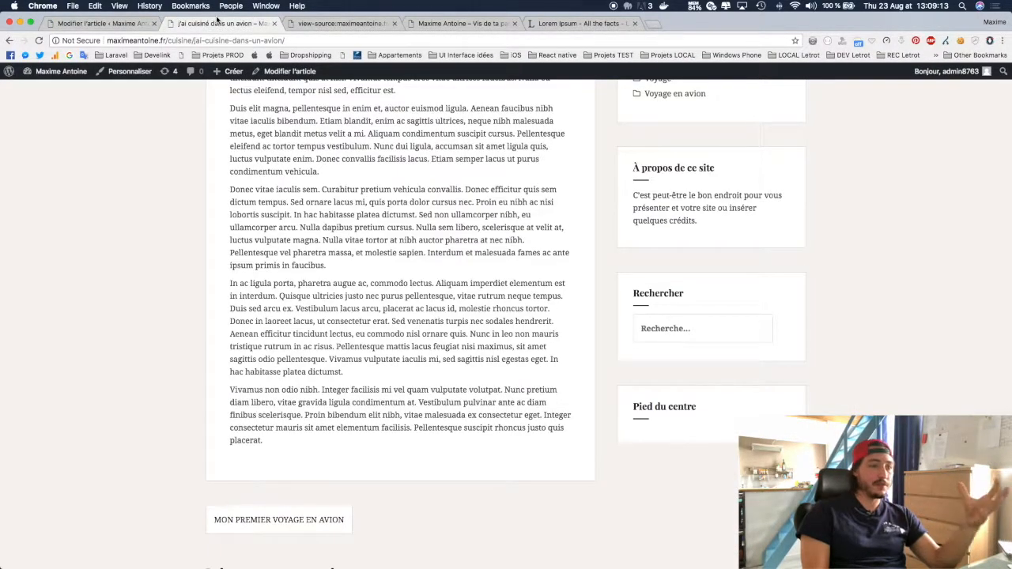
pyautogui.press('super+r')
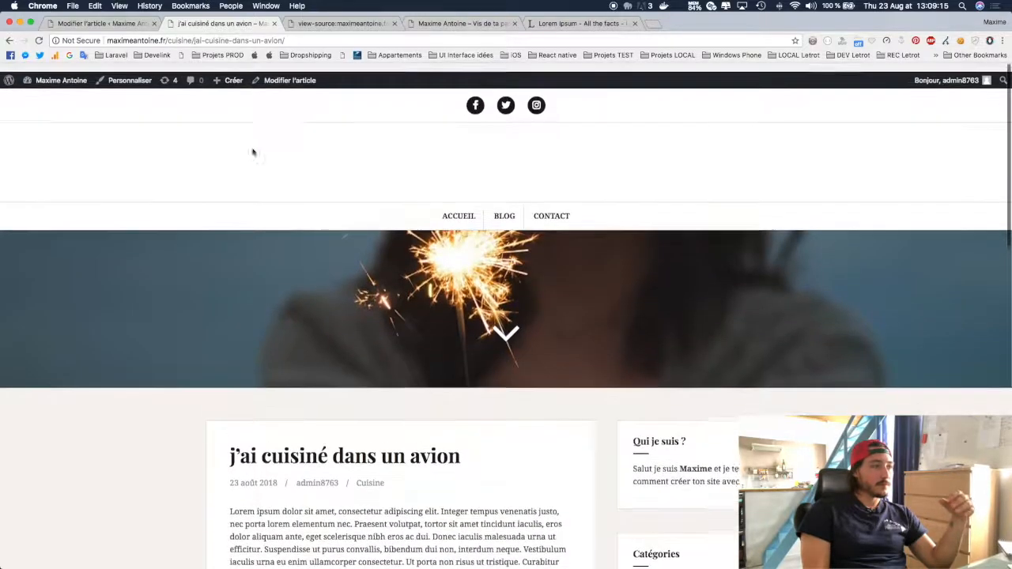
pyautogui.scroll(-15, 360, 289)
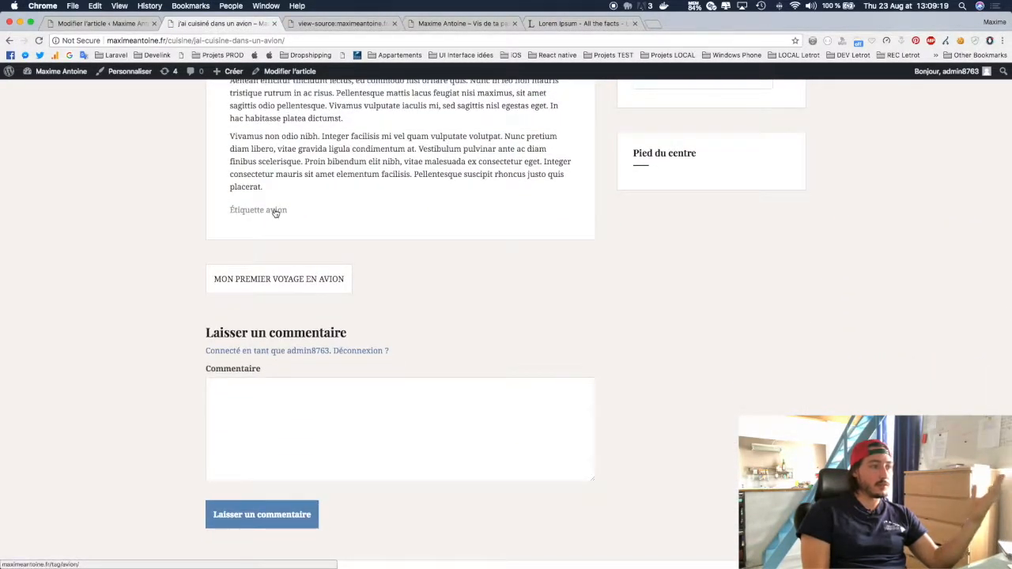
pyautogui.click(275, 212)
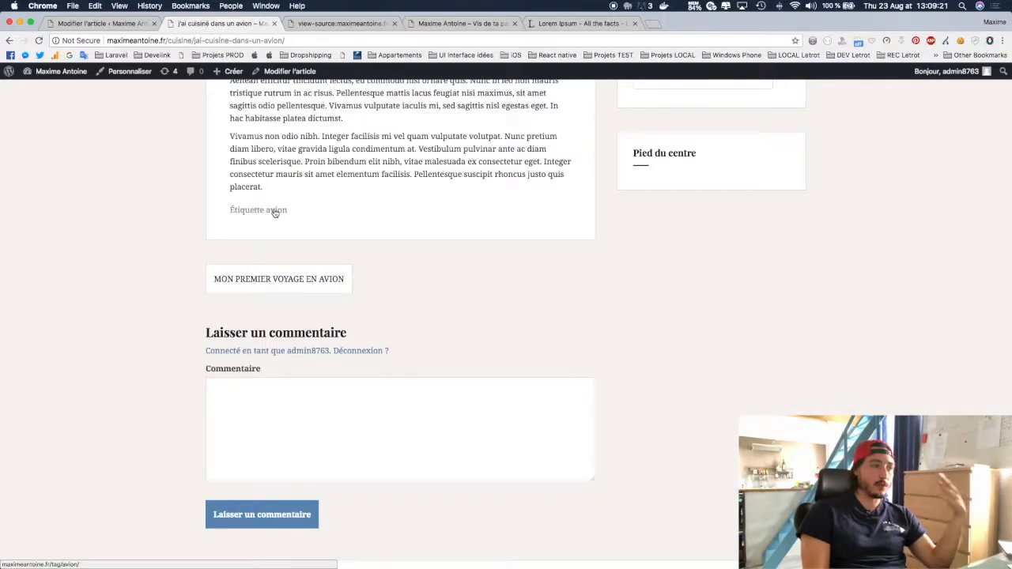
pyautogui.scroll(-5, 193, 269)
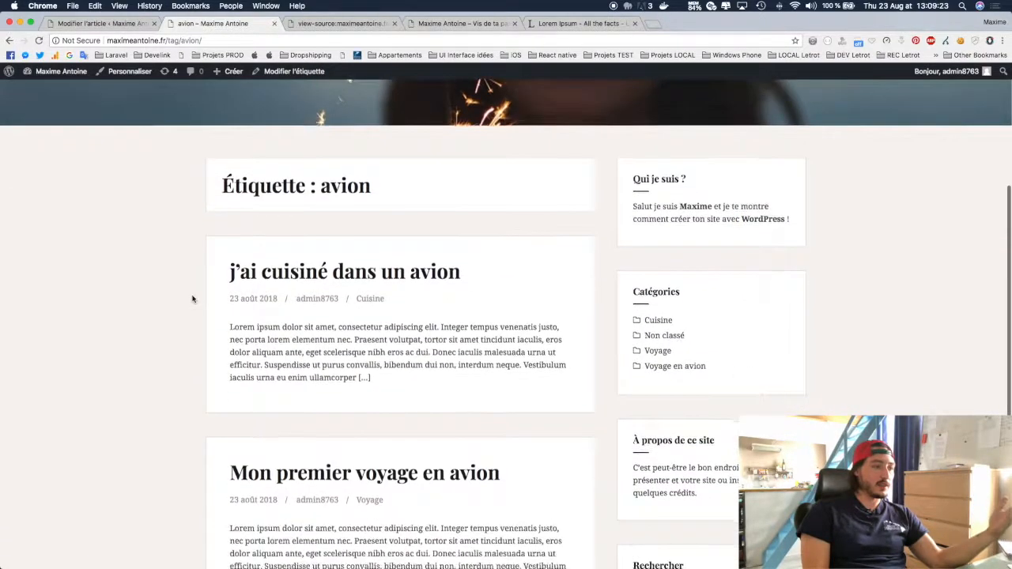
pyautogui.scroll(-2, 196, 266)
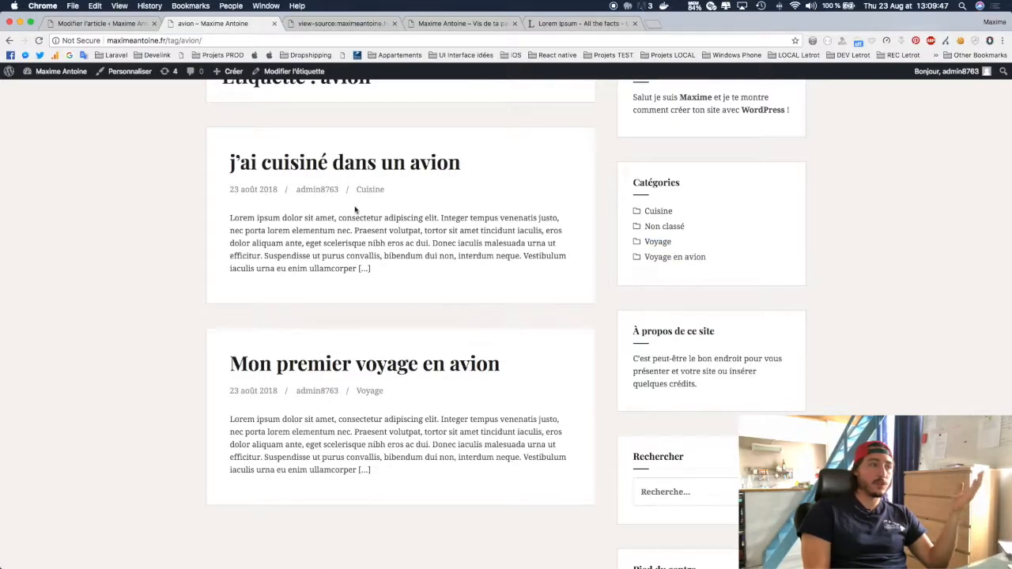
# Open the Cuisine category archive and examine the articles listed there.
pyautogui.click(657, 211)
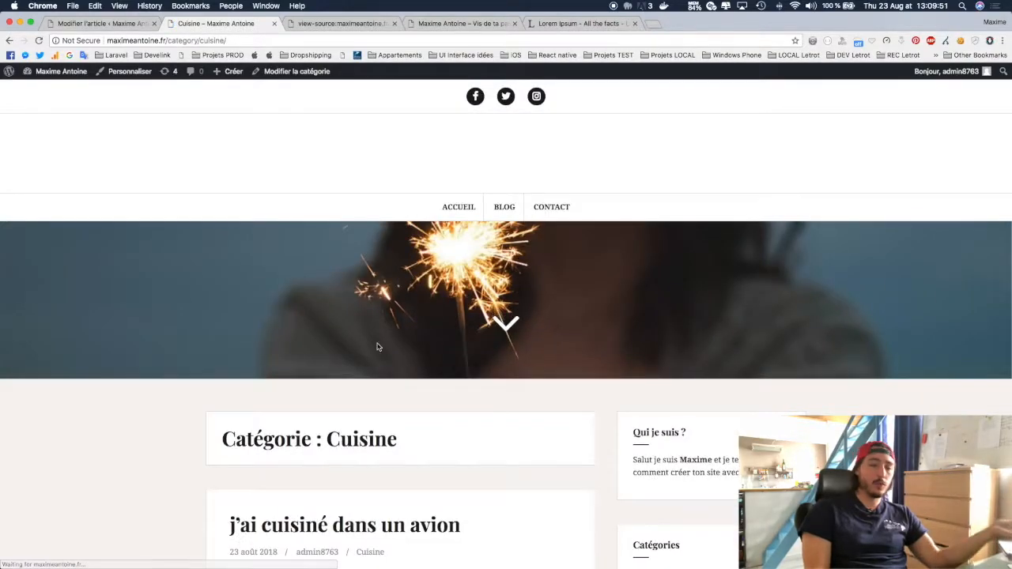
pyautogui.scroll(-5, 377, 346)
pyautogui.scroll(2, 377, 346)
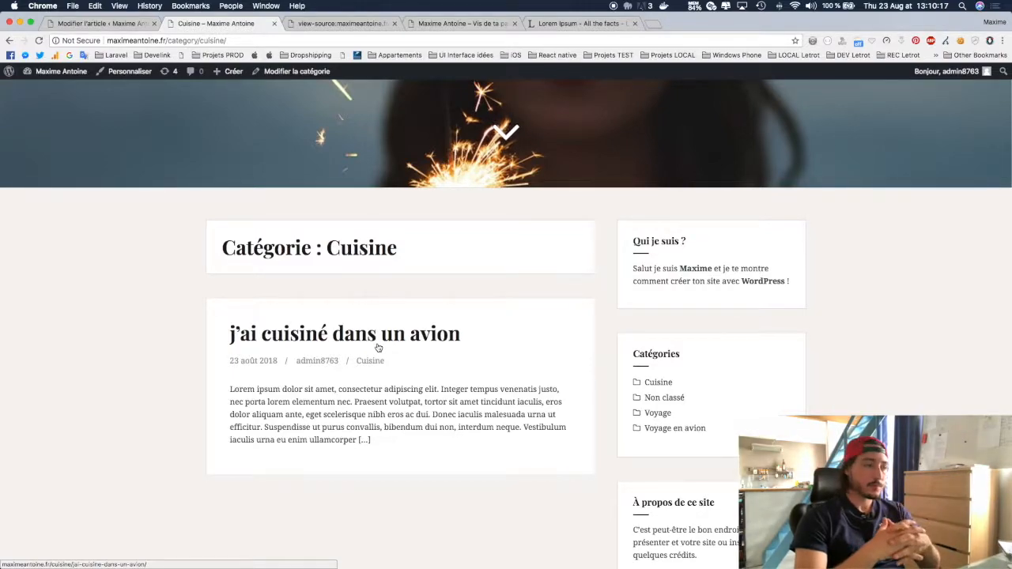
pyautogui.scroll(-3, 574, 300)
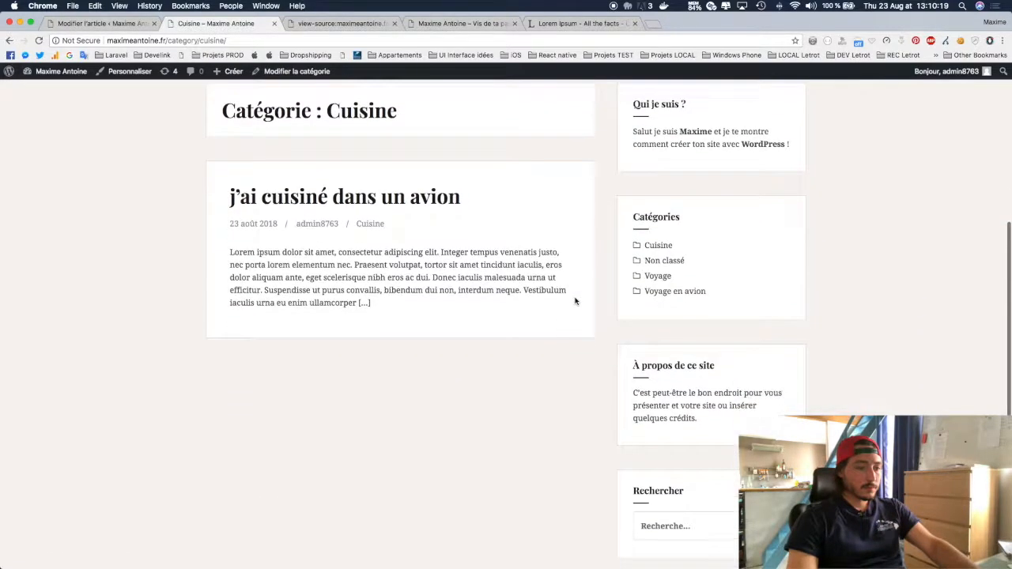
# Set espresso.jpg from the media library as the article's featured image and update the article.
pyautogui.click(103, 23)
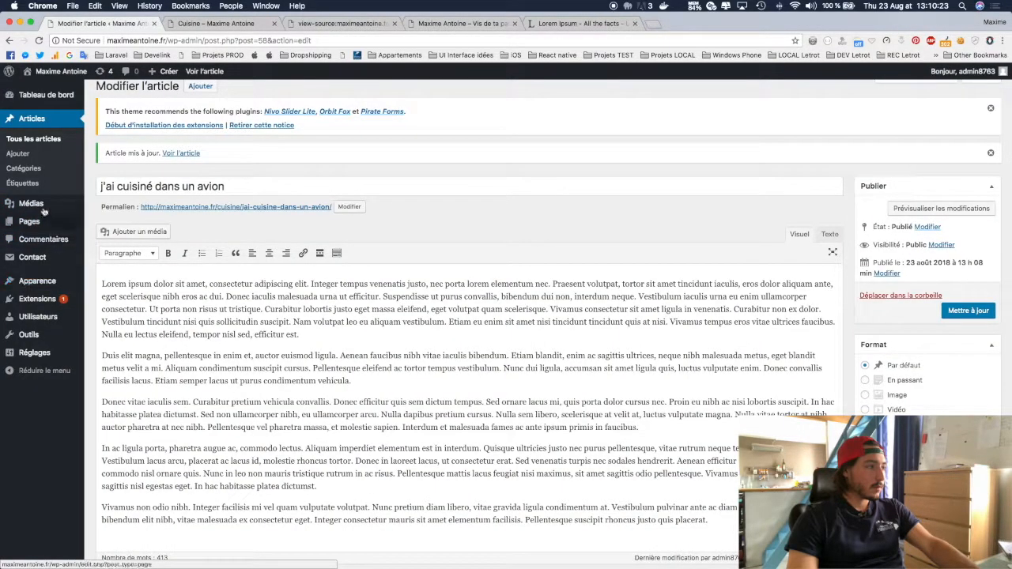
pyautogui.scroll(-8, 669, 381)
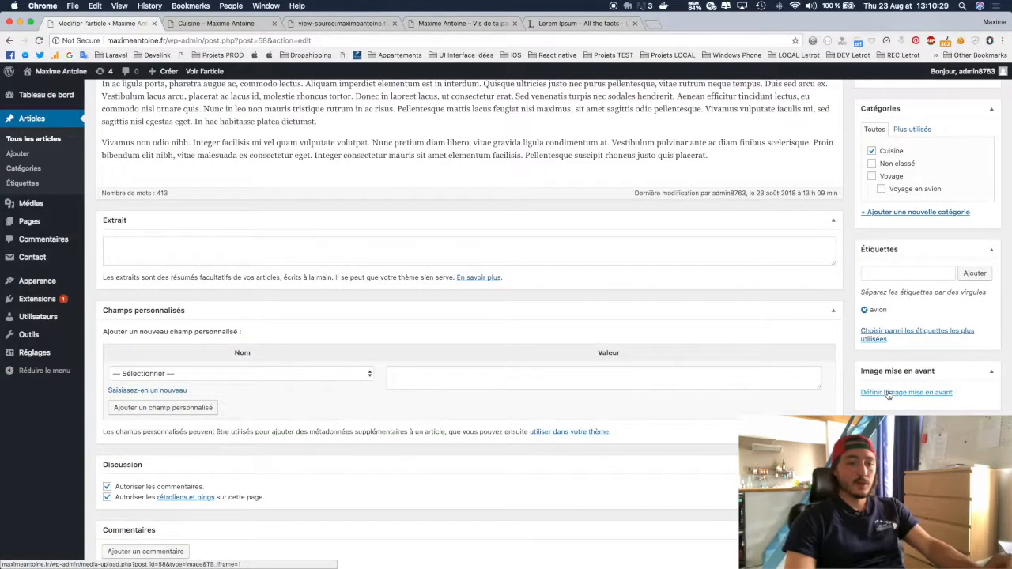
pyautogui.click(888, 393)
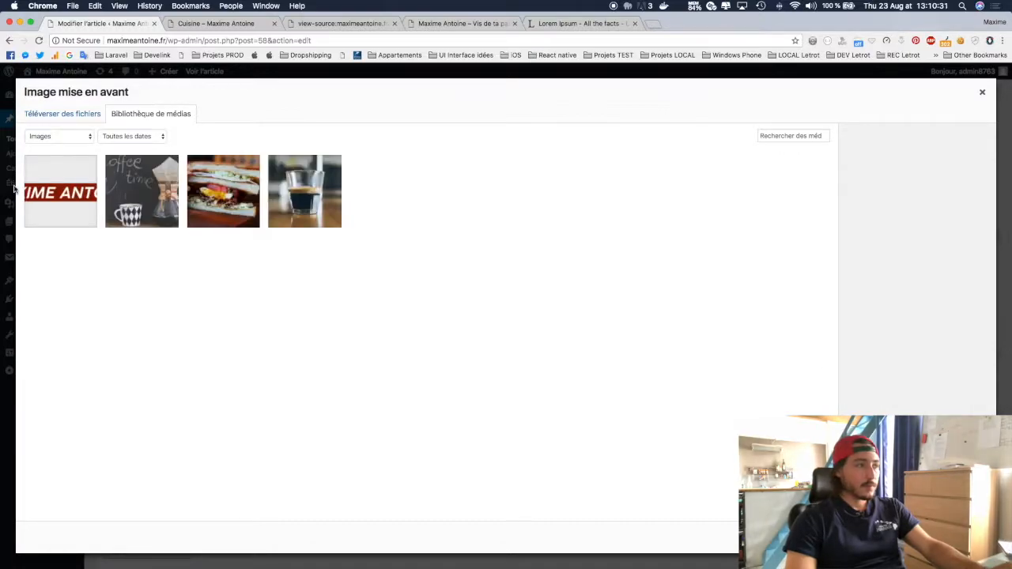
pyautogui.click(287, 210)
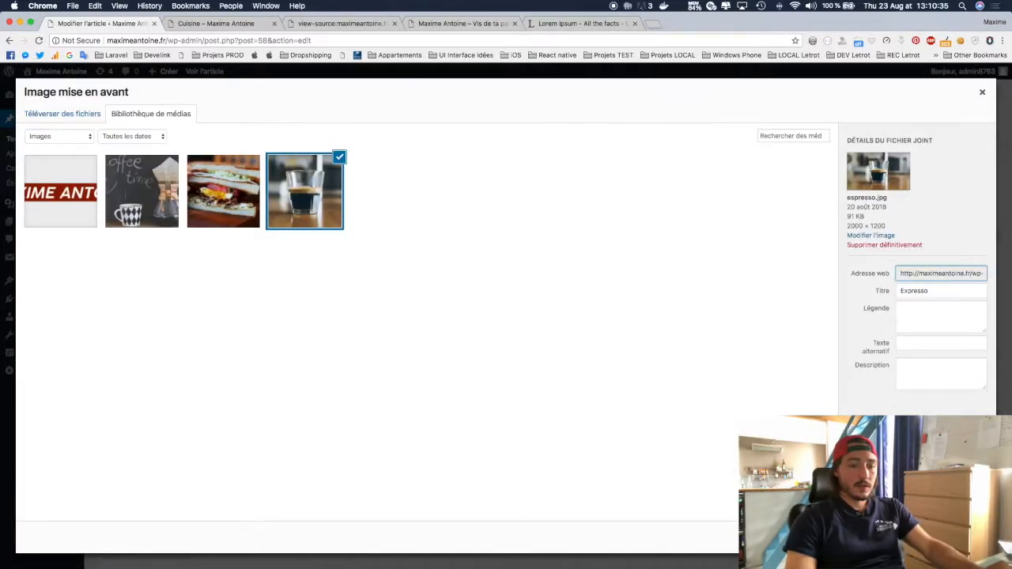
pyautogui.click(937, 538)
pyautogui.scroll(4, 865, 364)
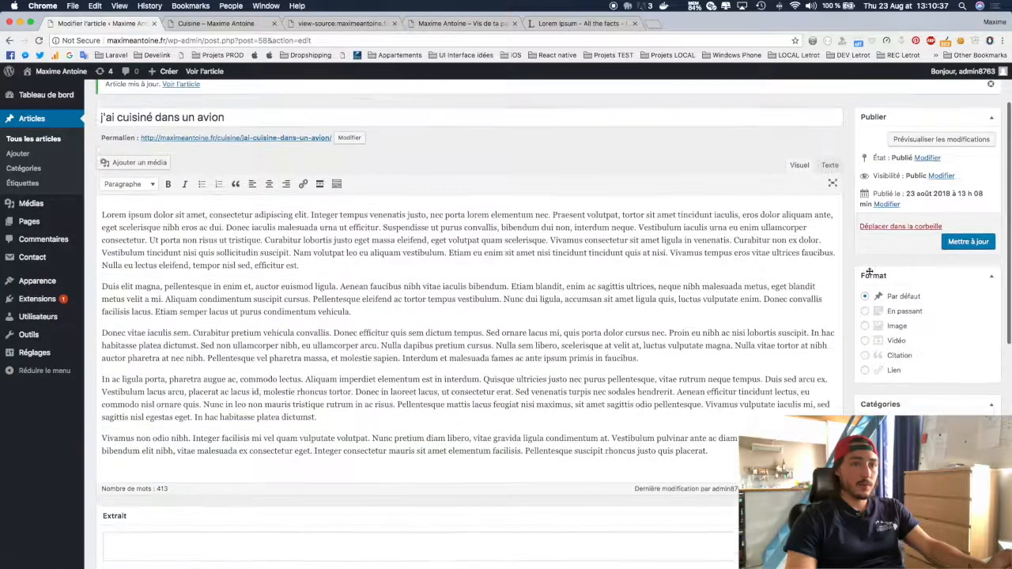
pyautogui.click(958, 242)
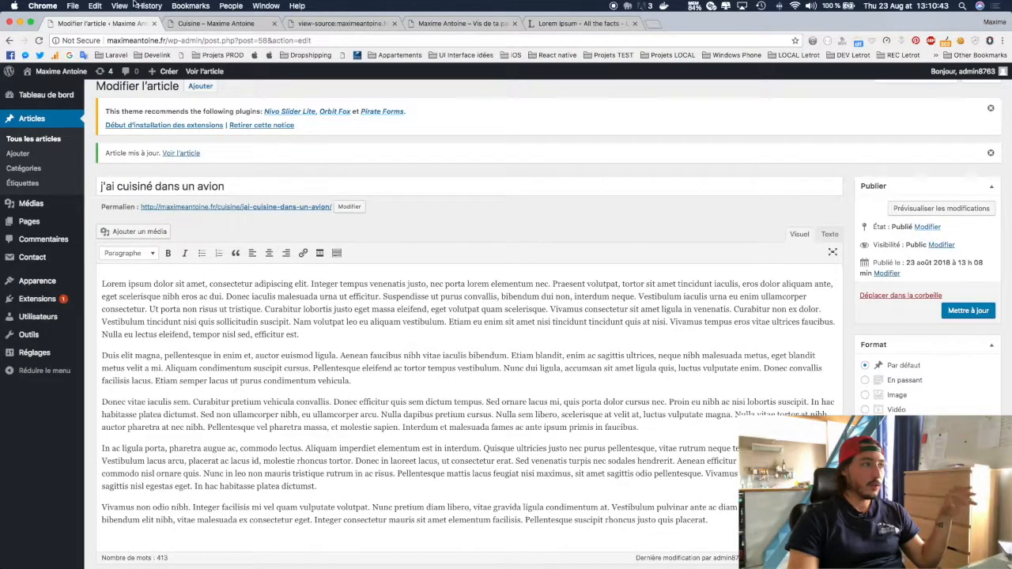
# Reload the public Cuisine category archive and examine how the article's featured image is displayed there.
pyautogui.click(197, 26)
pyautogui.scroll(3, 149, 201)
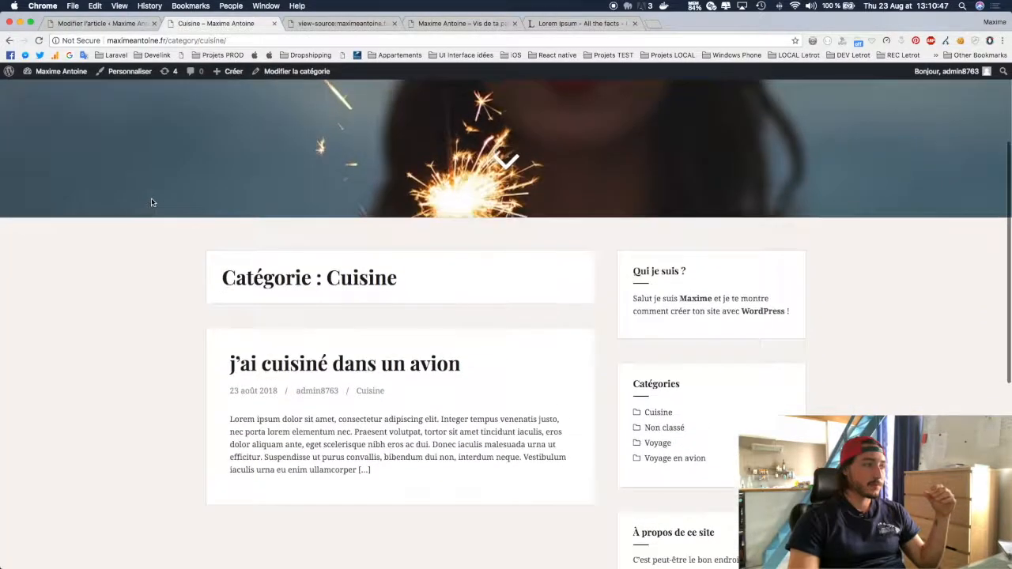
pyautogui.click(37, 41)
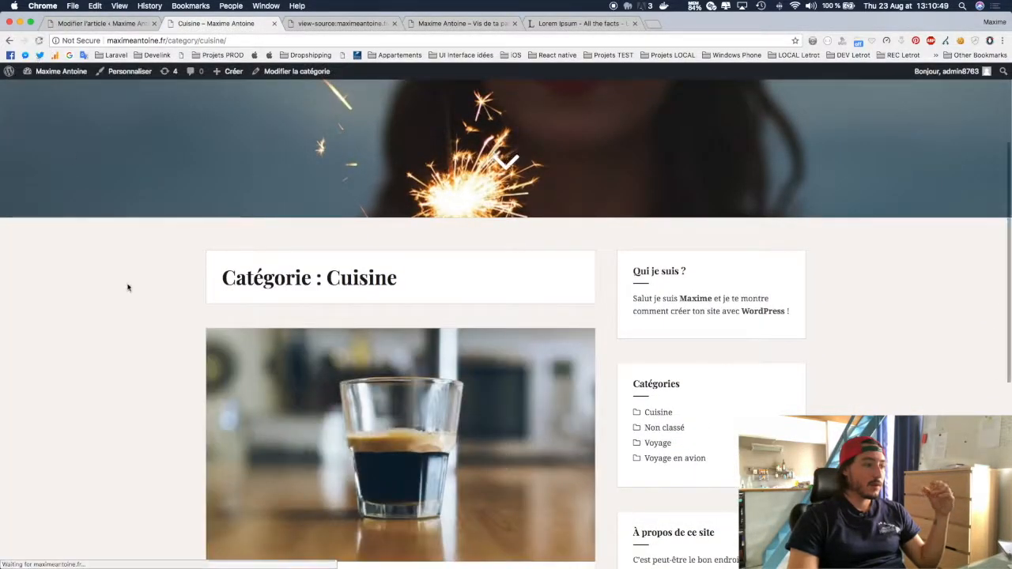
pyautogui.scroll(-4, 126, 285)
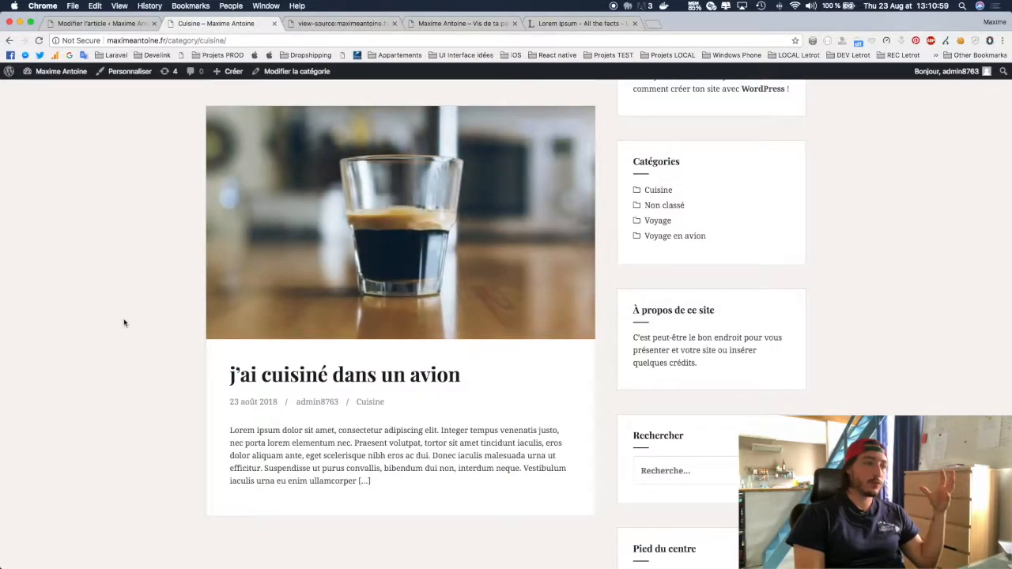
# Open the article "j'ai cuisiné dans un avion" from the archive and examine its featured image above the text.
pyautogui.click(368, 373)
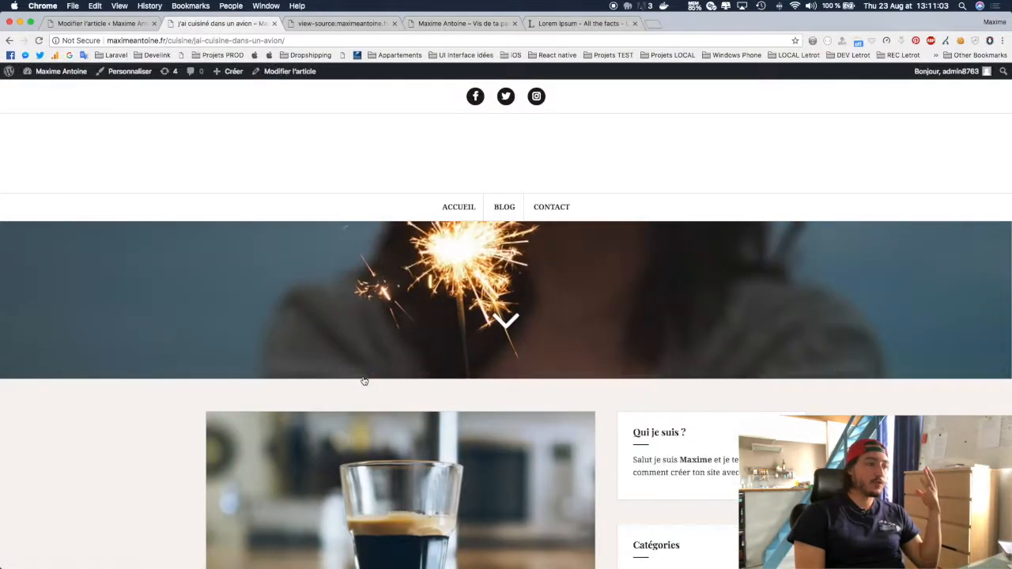
pyautogui.scroll(-2, 508, 314)
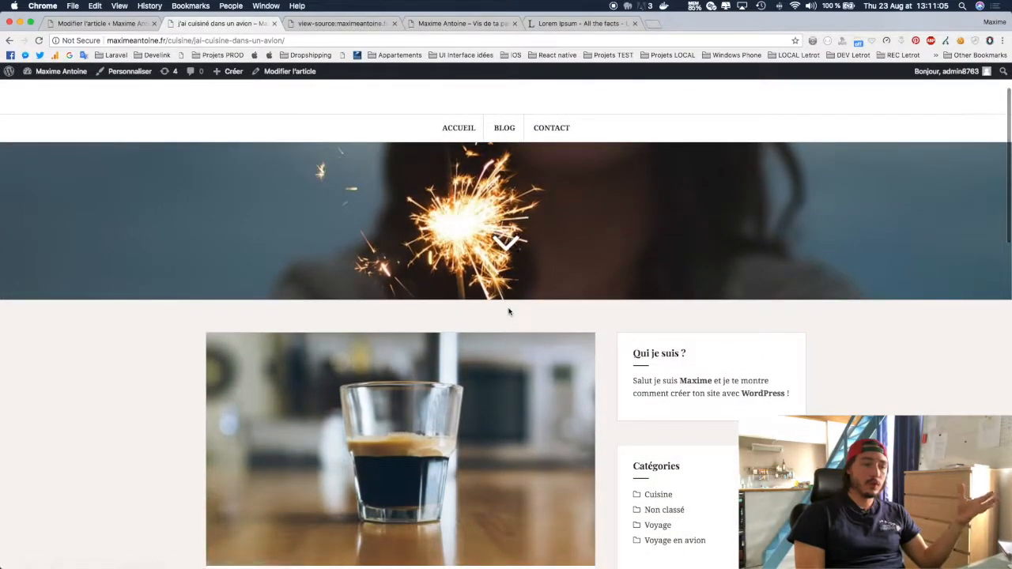
pyautogui.scroll(-7, 509, 312)
pyautogui.scroll(2, 508, 314)
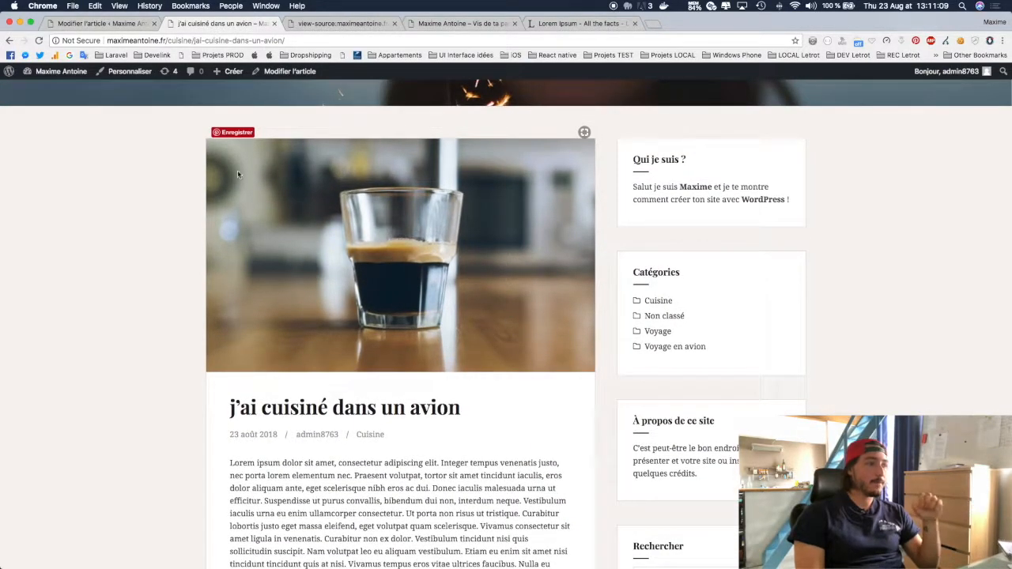
# Open the site's home page at maximeantoine.fr and examine how the articles and the featured image are presented.
pyautogui.moveTo(165, 40); pyautogui.dragTo(285, 40)
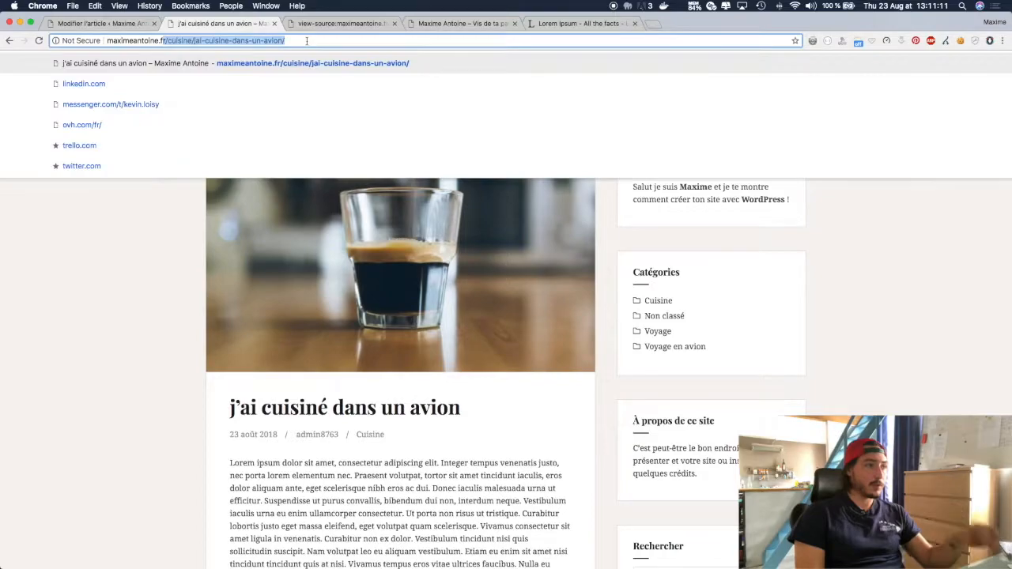
pyautogui.press('BackSpace')
pyautogui.press('Return')
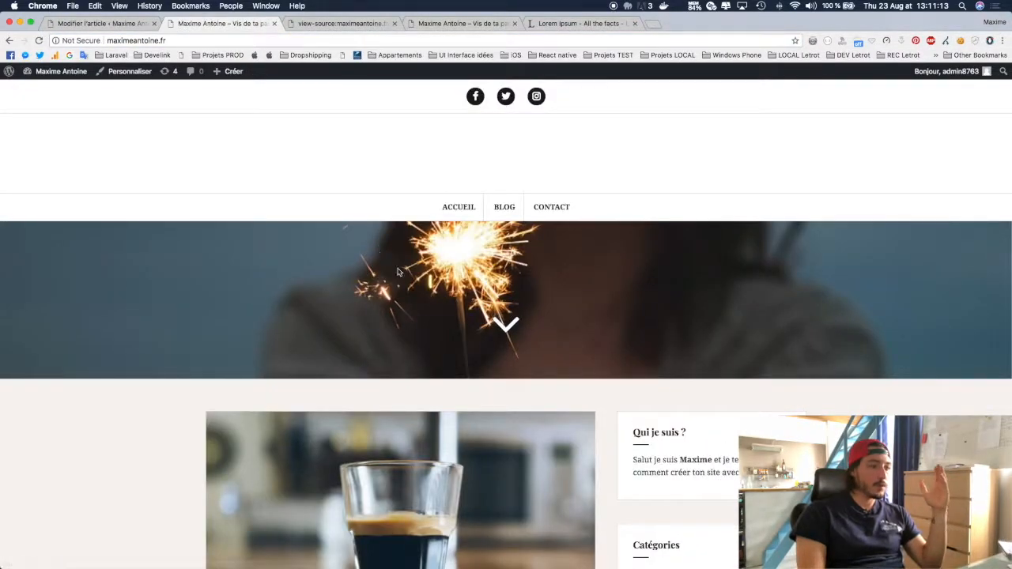
pyautogui.scroll(-5, 398, 272)
pyautogui.scroll(2, 398, 272)
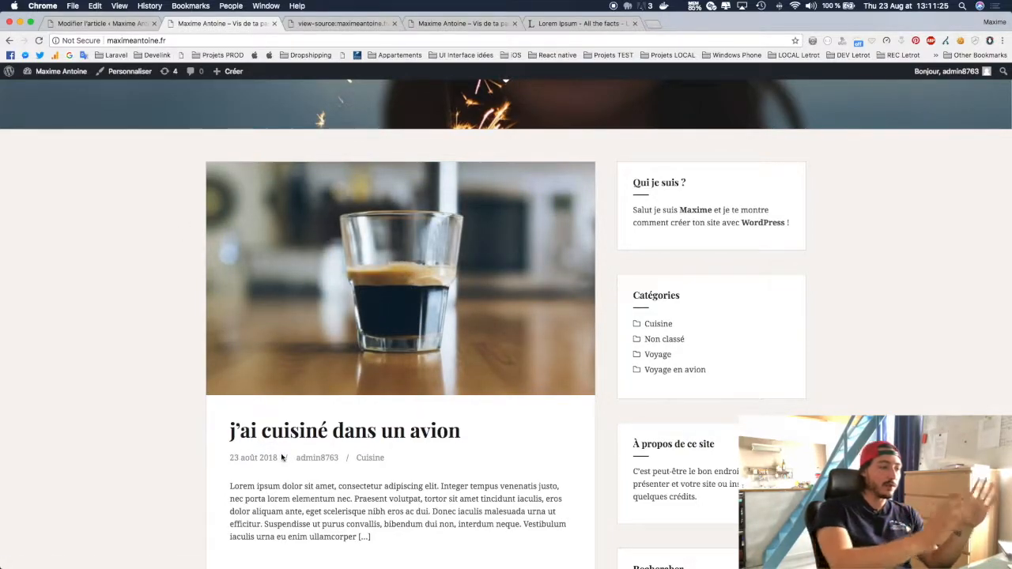
pyautogui.scroll(-3, 281, 457)
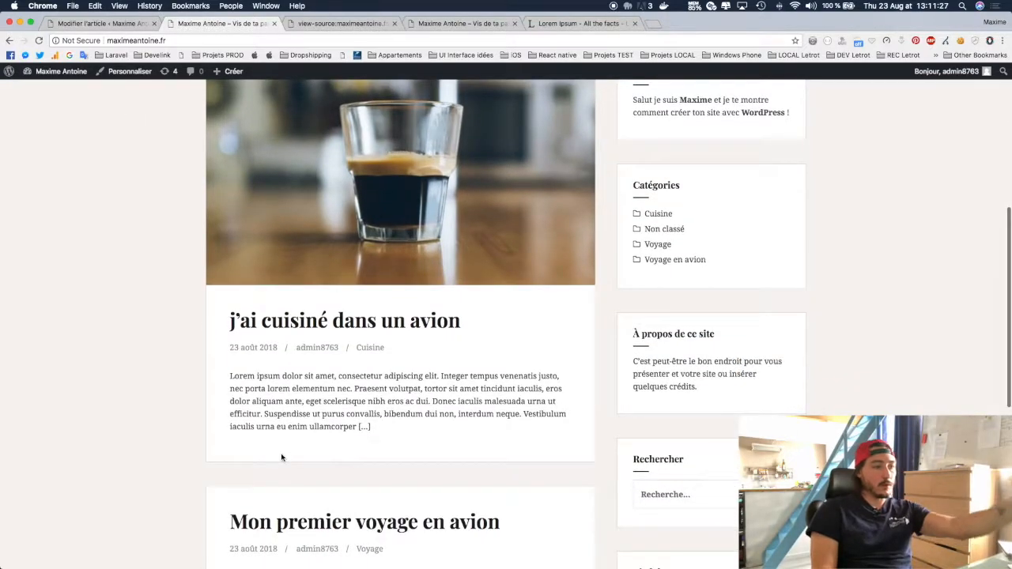
pyautogui.scroll(3, 271, 301)
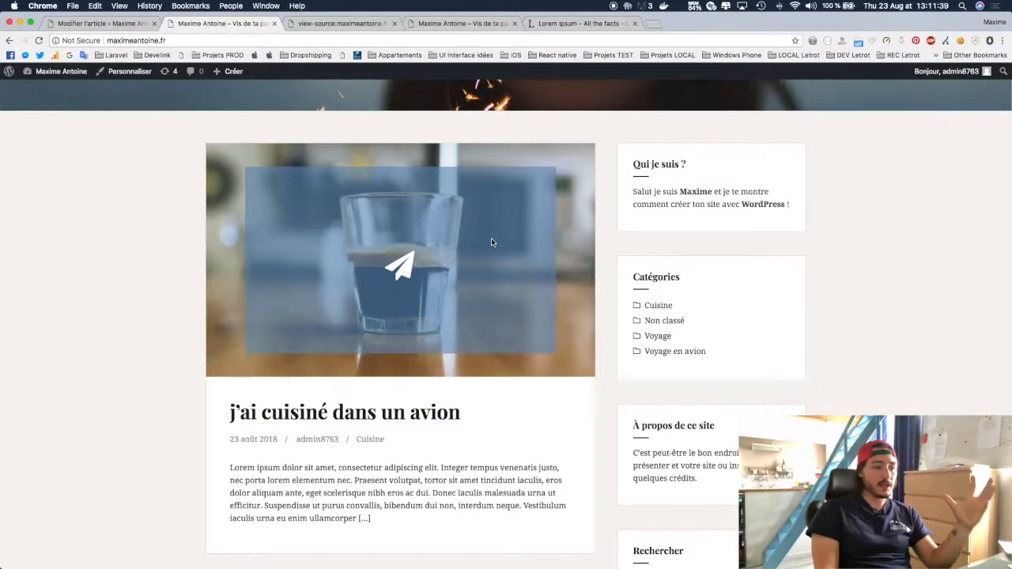
pyautogui.scroll(-3, 491, 242)
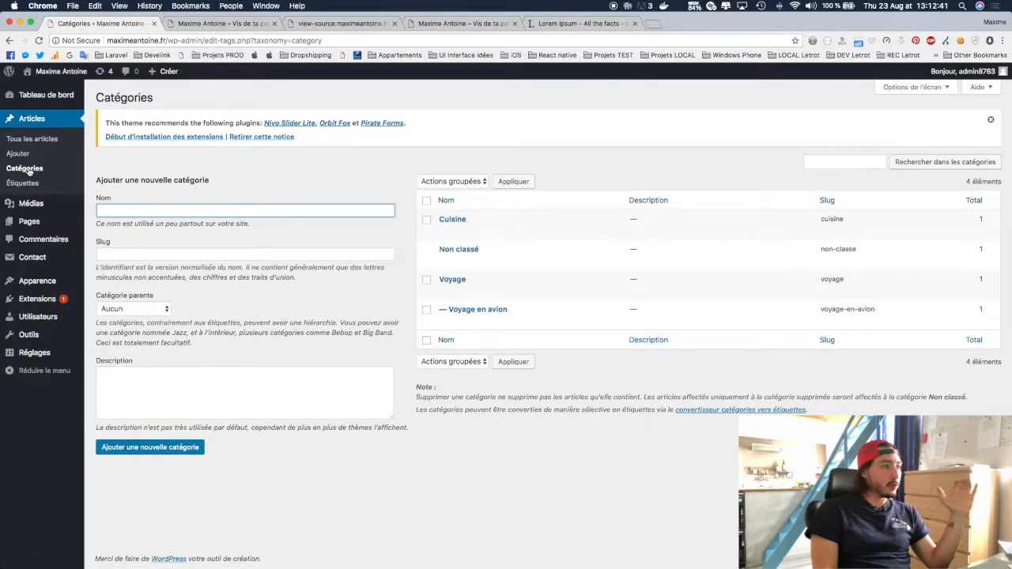
# Open "j'ai cuisiné dans un avion" for editing, show its new-category fields, and return to the category management page.
pyautogui.moveTo(585, 262)
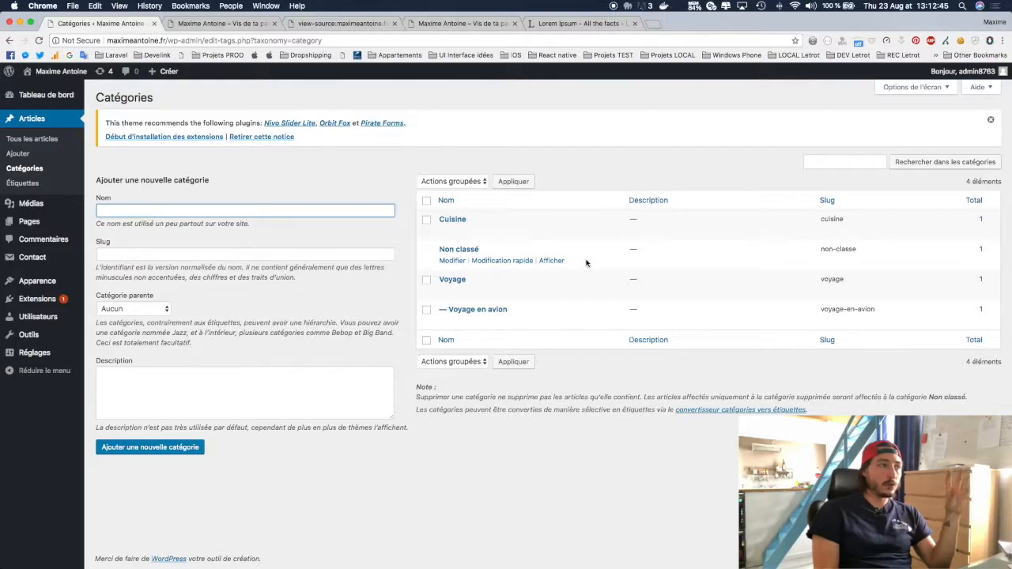
pyautogui.click(35, 140)
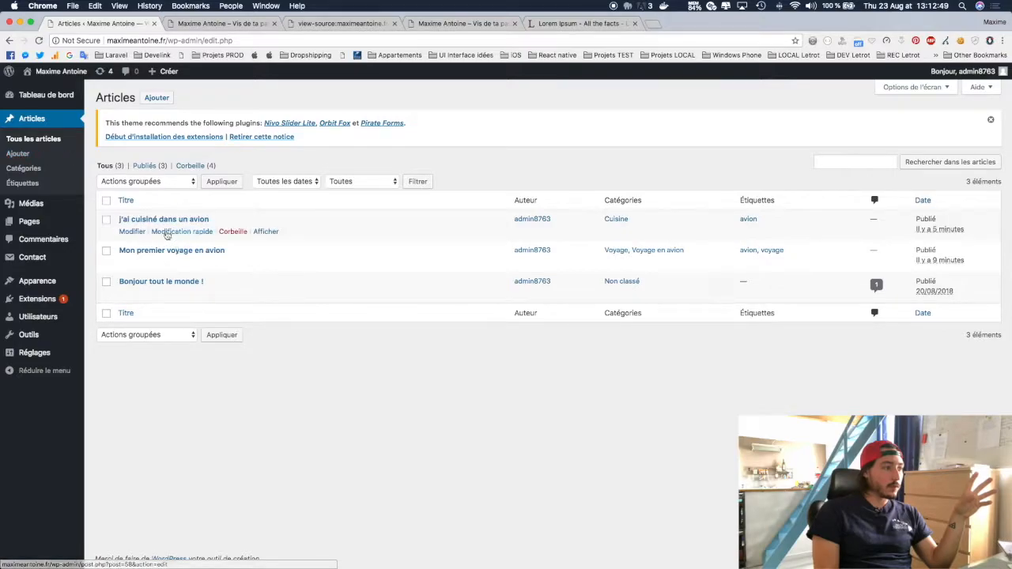
pyautogui.click(131, 231)
pyautogui.scroll(-2, 860, 348)
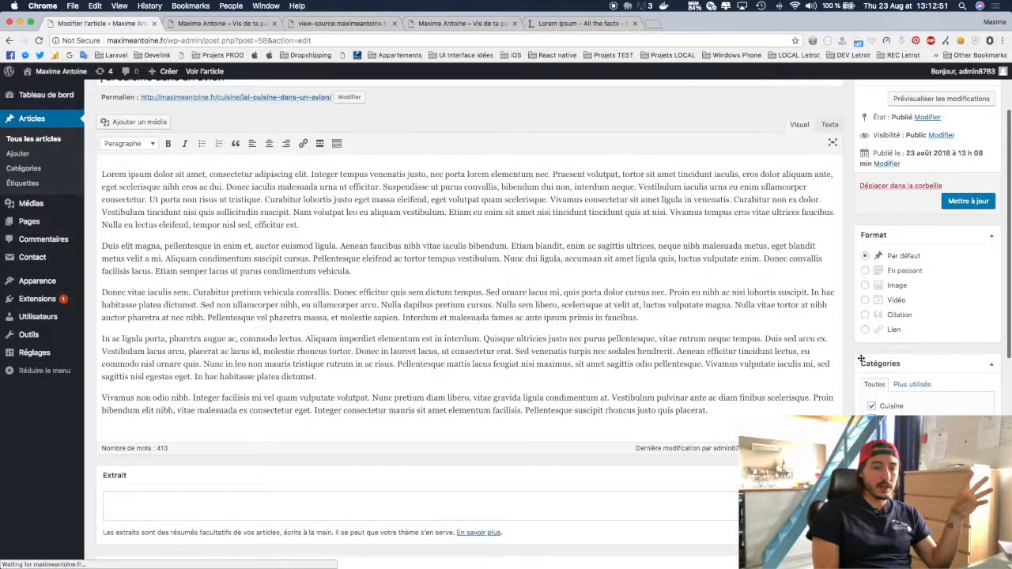
pyautogui.scroll(-4, 860, 360)
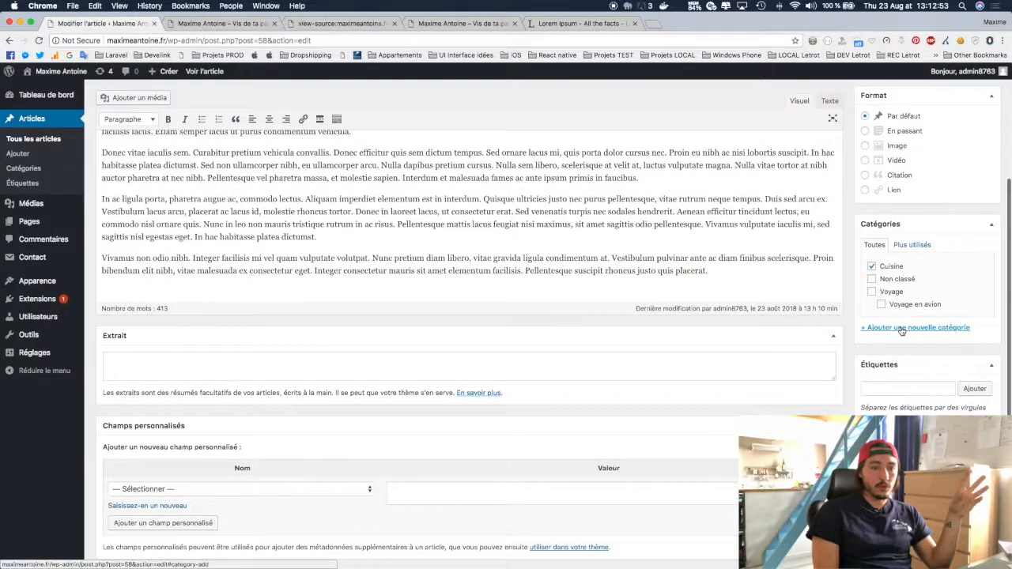
pyautogui.click(901, 330)
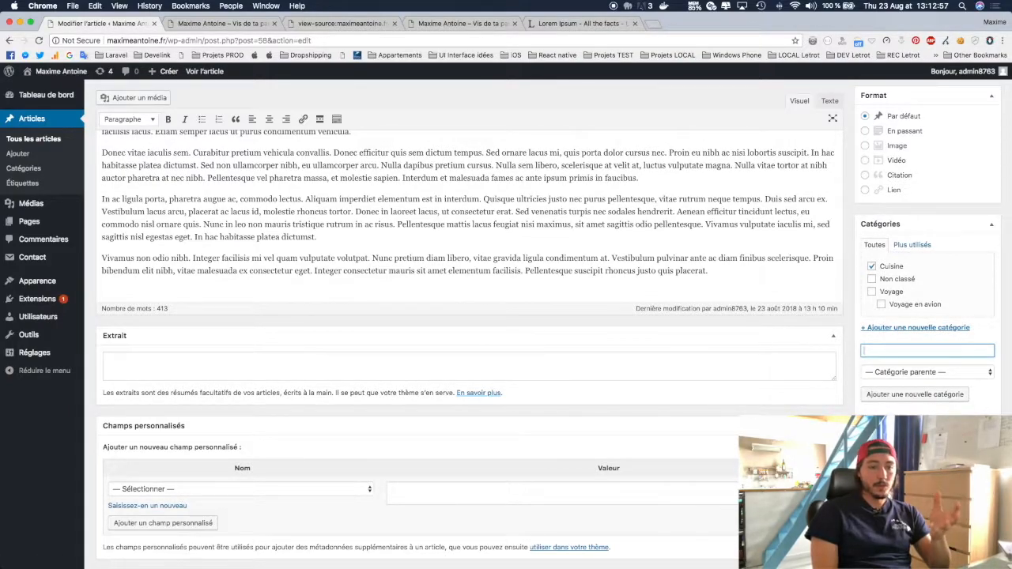
pyautogui.click(36, 170)
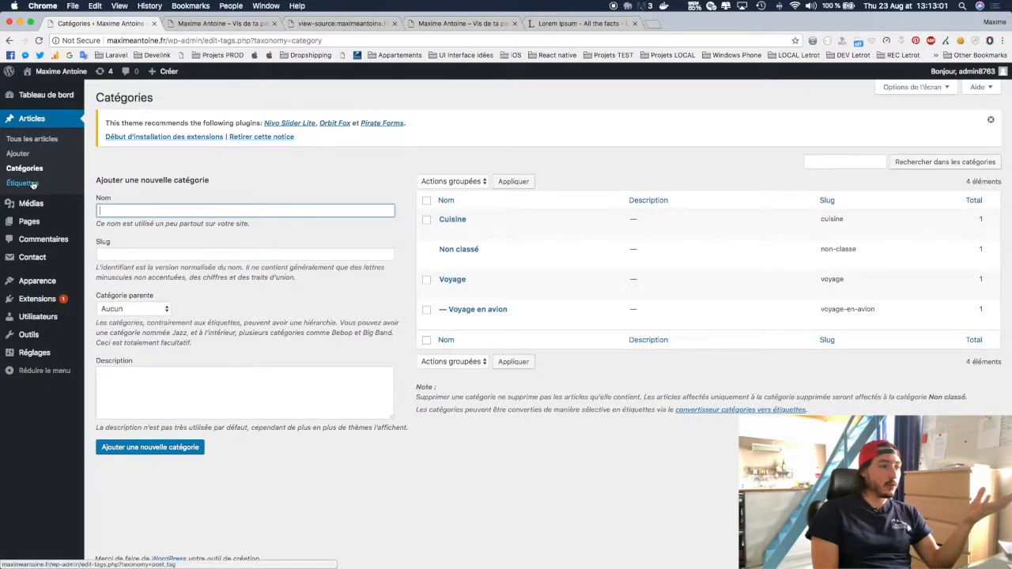
# Open the avion tag for editing, rename it as Avion and update it.
pyautogui.click(32, 183)
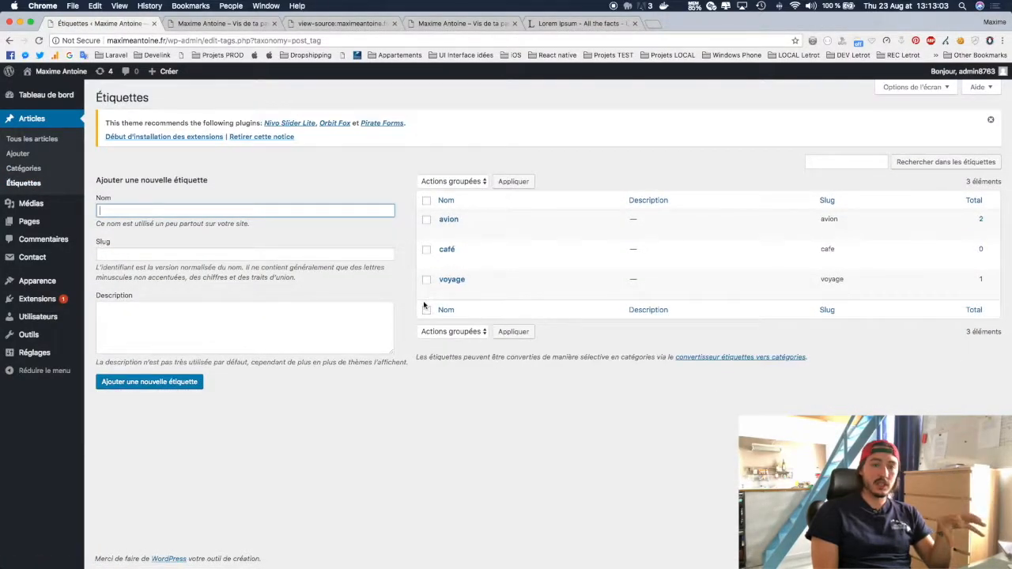
pyautogui.click(452, 230)
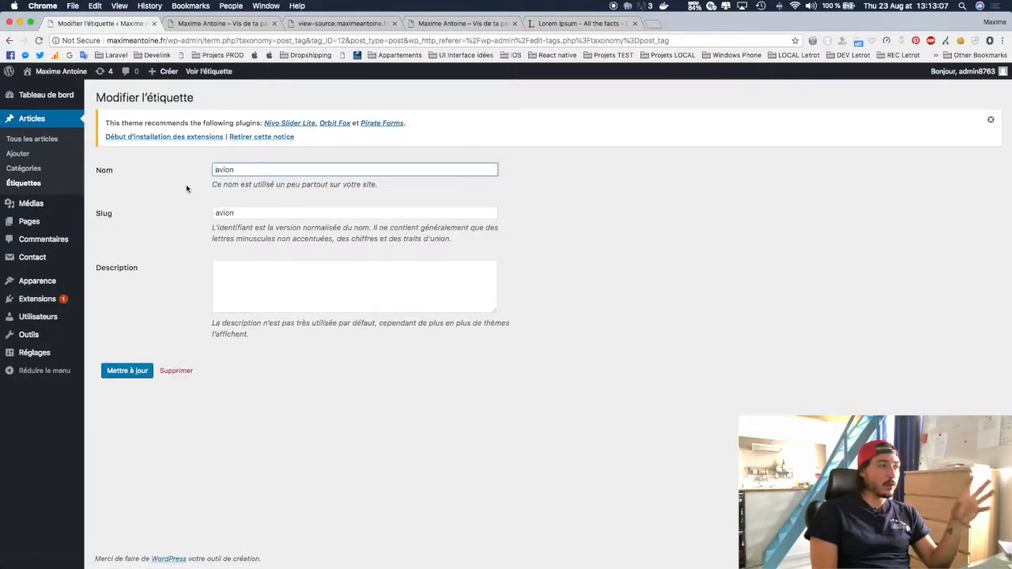
pyautogui.doubleClick(247, 168)
pyautogui.write('Avion')
pyautogui.click(252, 289)
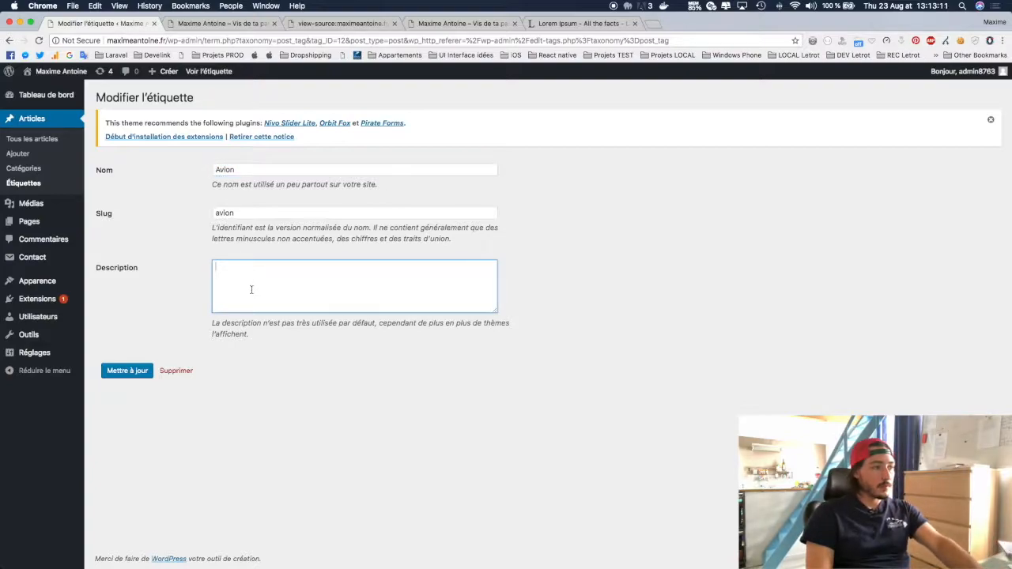
pyautogui.click(241, 212)
pyautogui.click(237, 295)
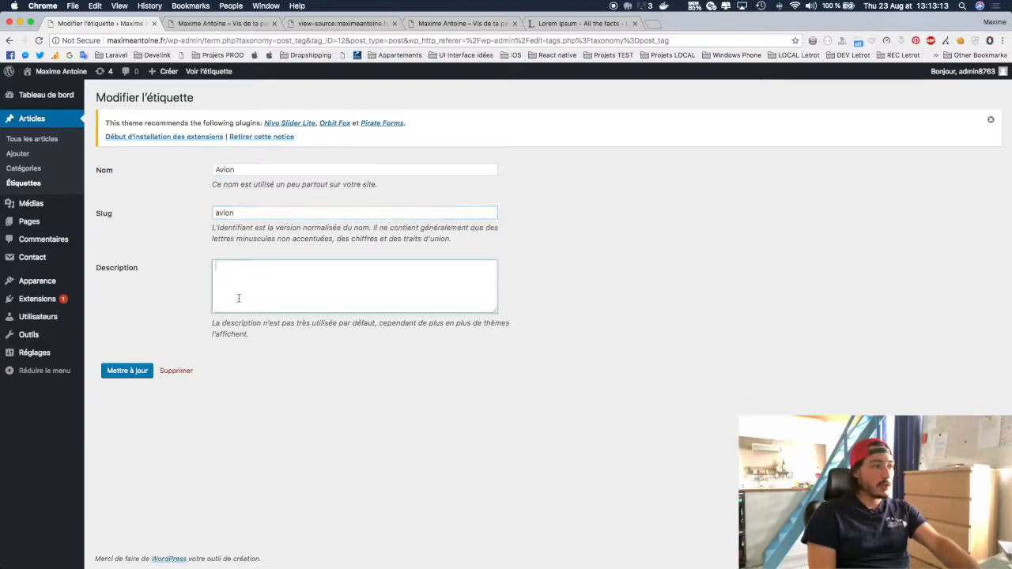
pyautogui.click(134, 370)
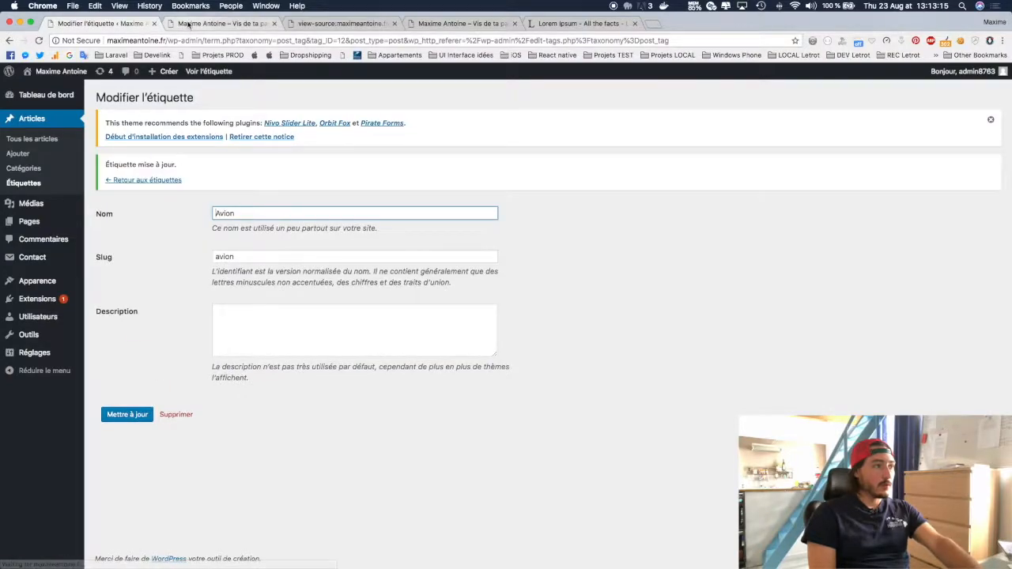
# Open the public article "j'ai cuisiné dans un avion" from the home page and check the tag name below its text.
pyautogui.click(190, 24)
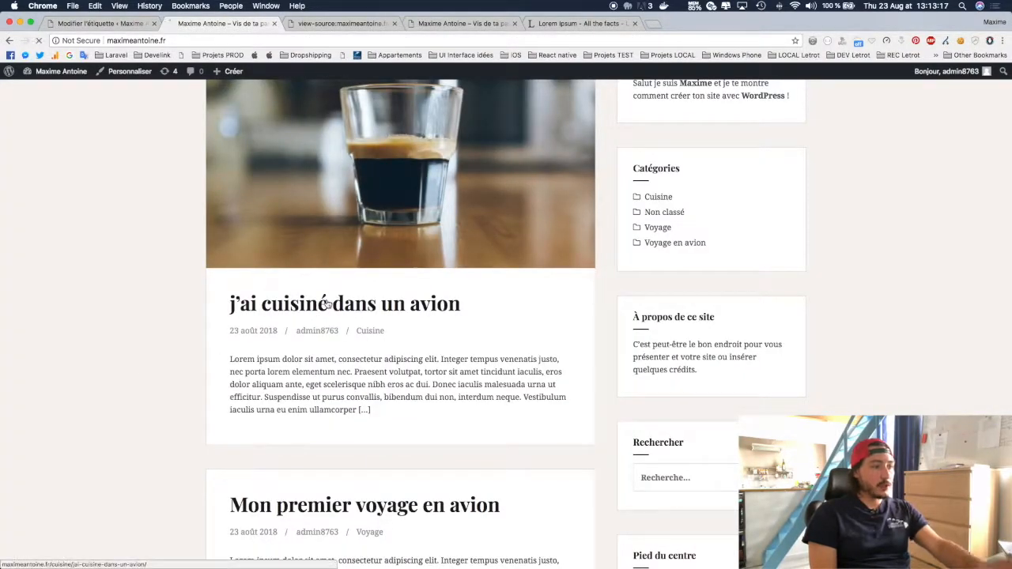
pyautogui.click(328, 305)
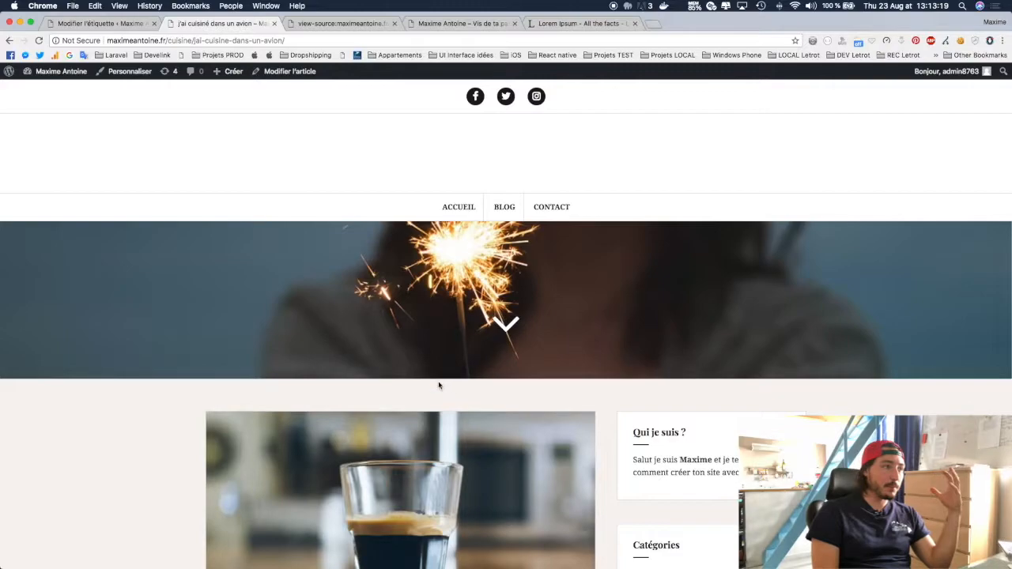
pyautogui.scroll(-7, 438, 385)
pyautogui.scroll(-6, 460, 400)
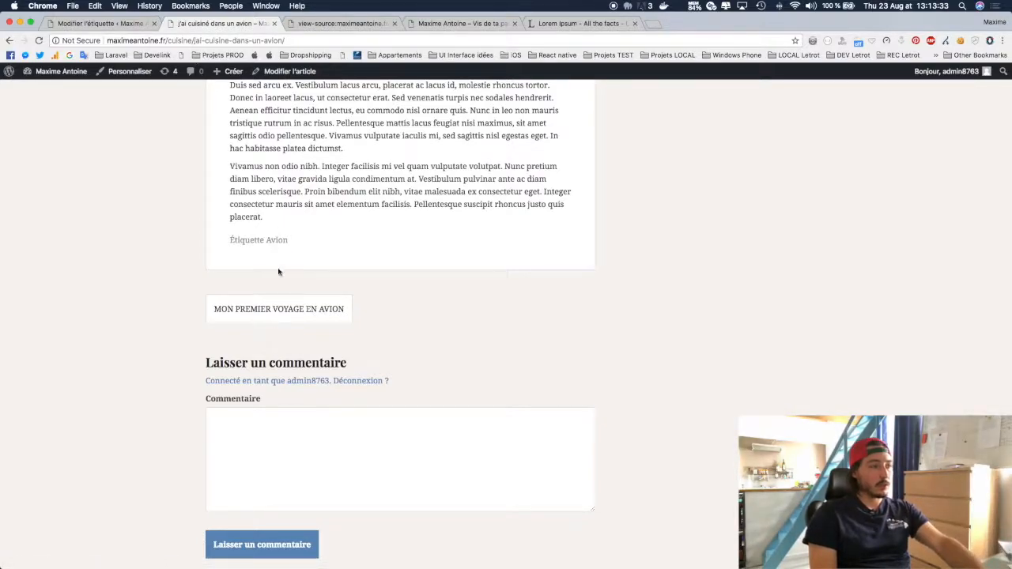
# Follow the article's Avion tag and examine the tag archive's address and listed articles.
pyautogui.click(269, 241)
pyautogui.doubleClick(190, 41)
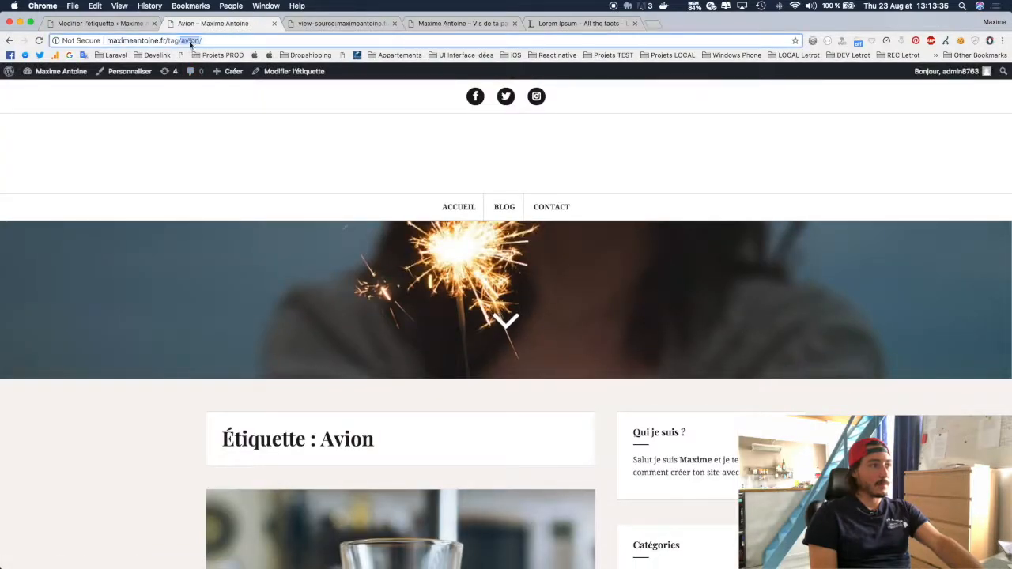
pyautogui.click(286, 203)
pyautogui.scroll(-5, 286, 203)
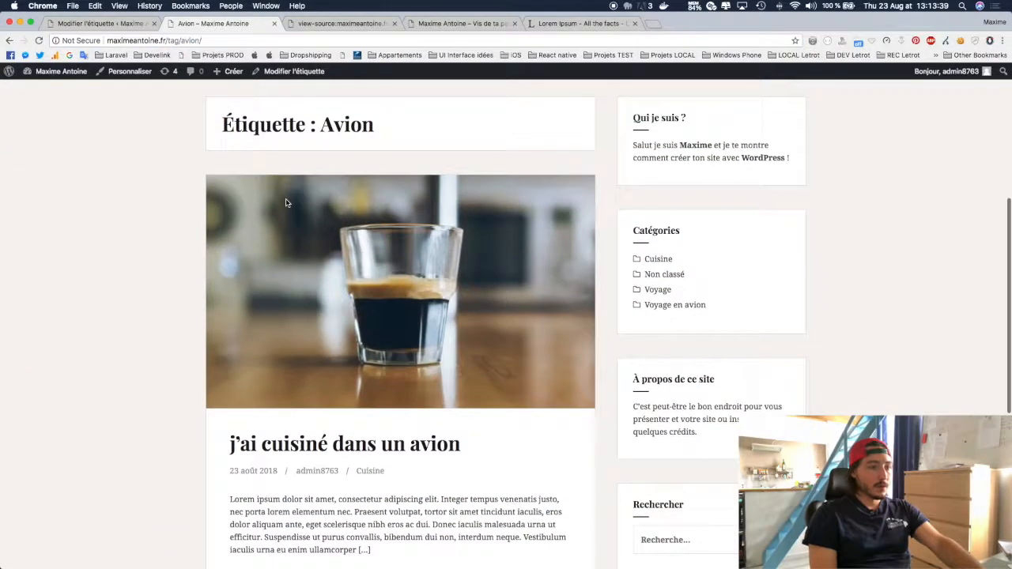